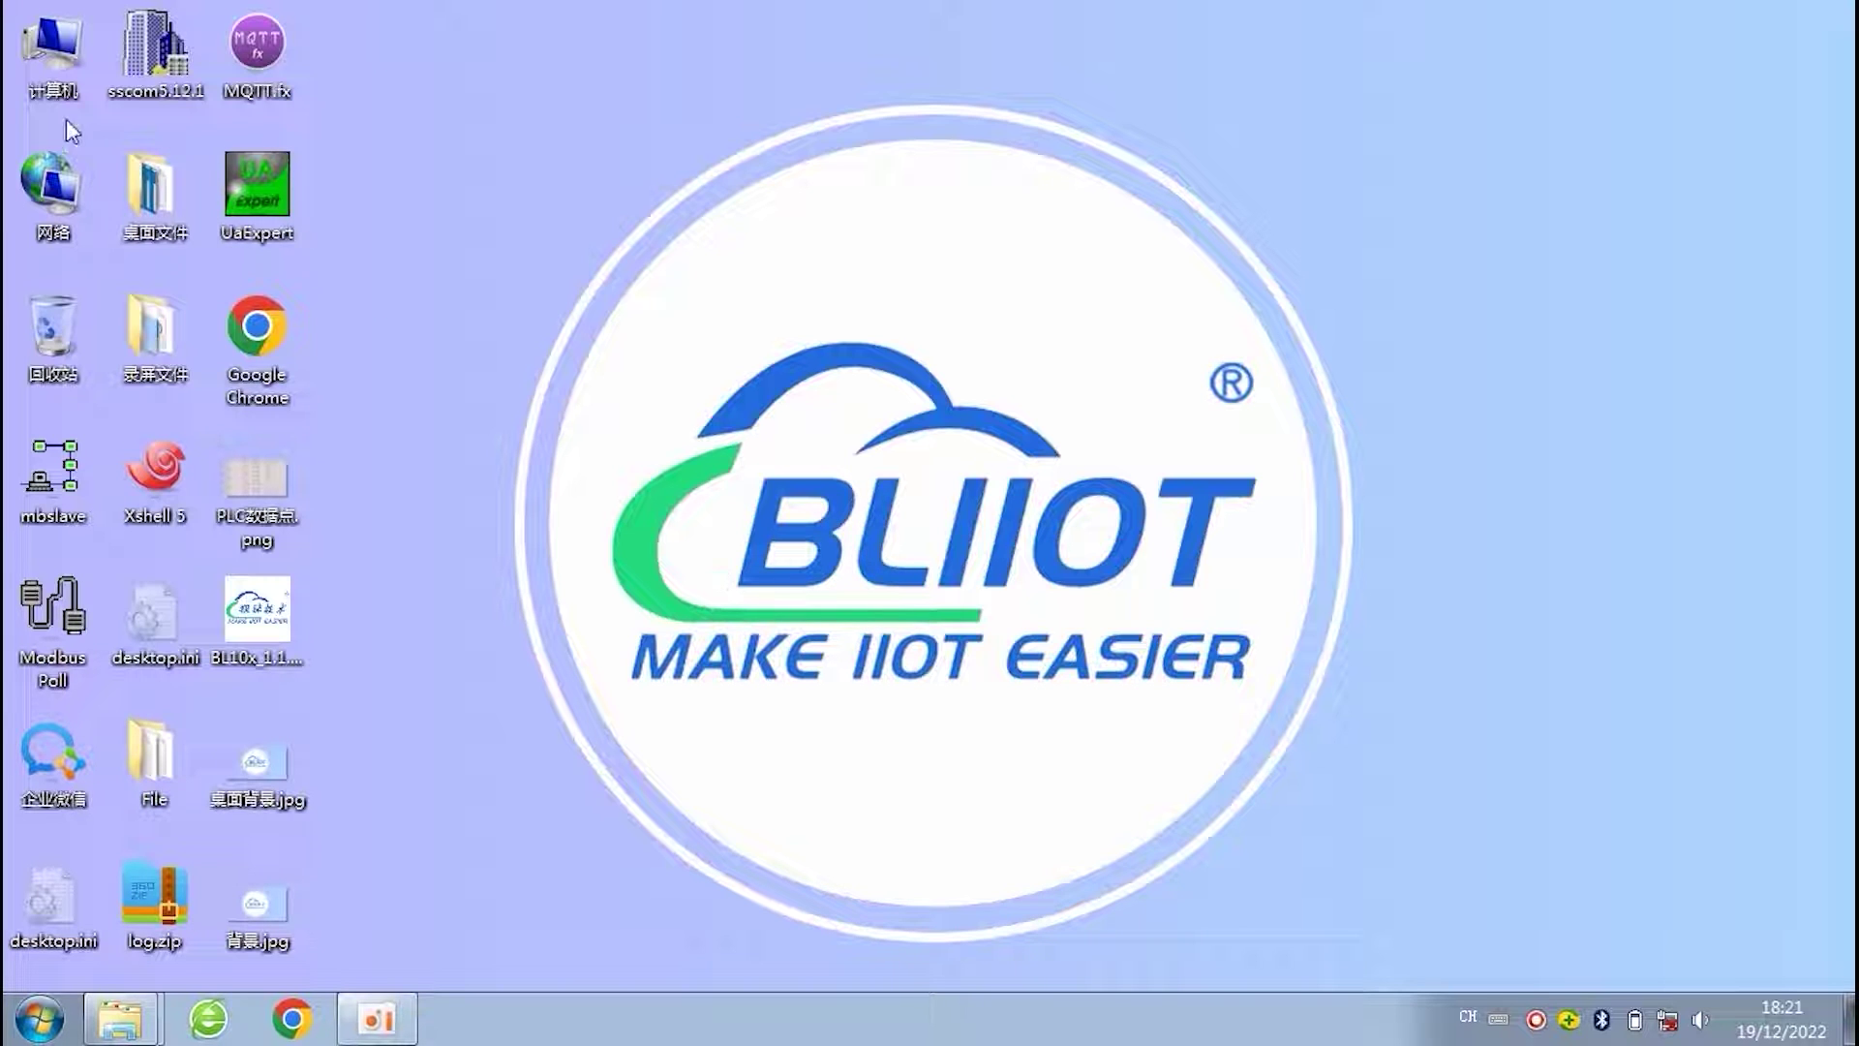
- In Computer Management's Device Manager, confirm the USB-to-UART bridge is listed on COM4
{"action": "right_click", "coordinate": [70, 54]}
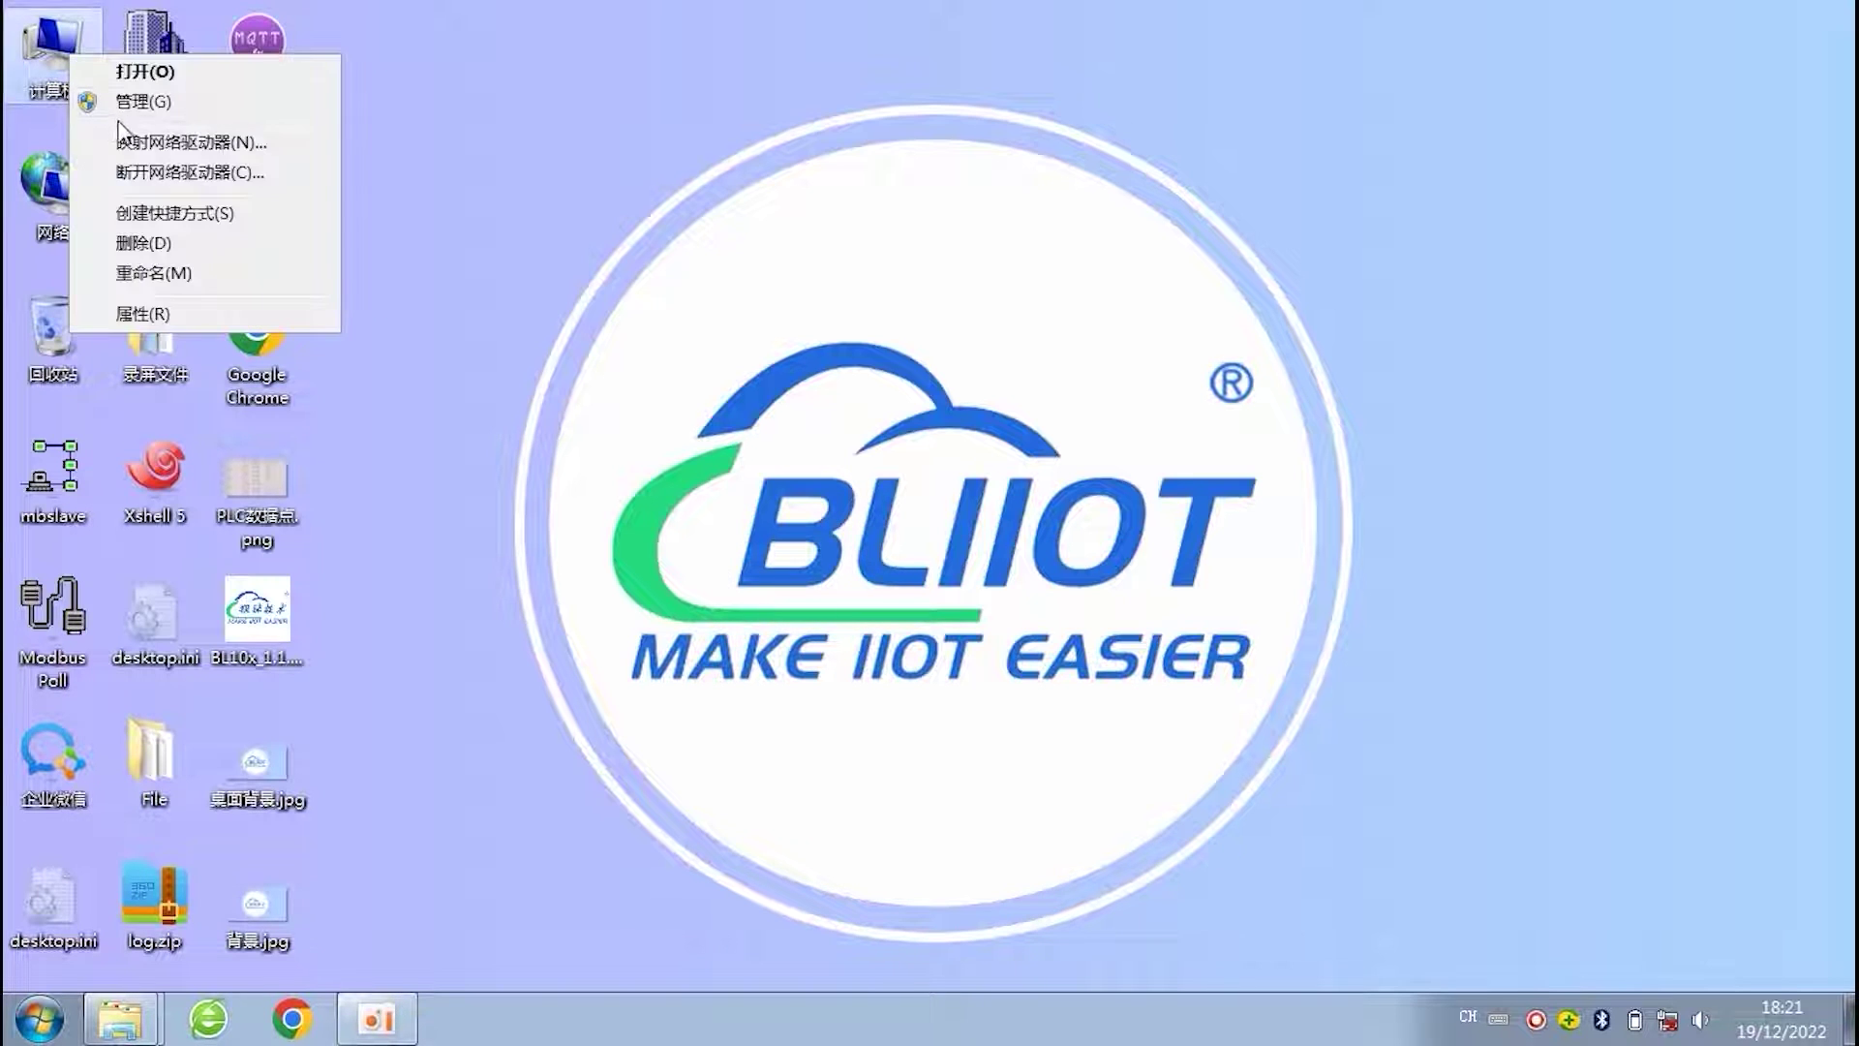
{"action": "left_click", "coordinate": [818, 263]}
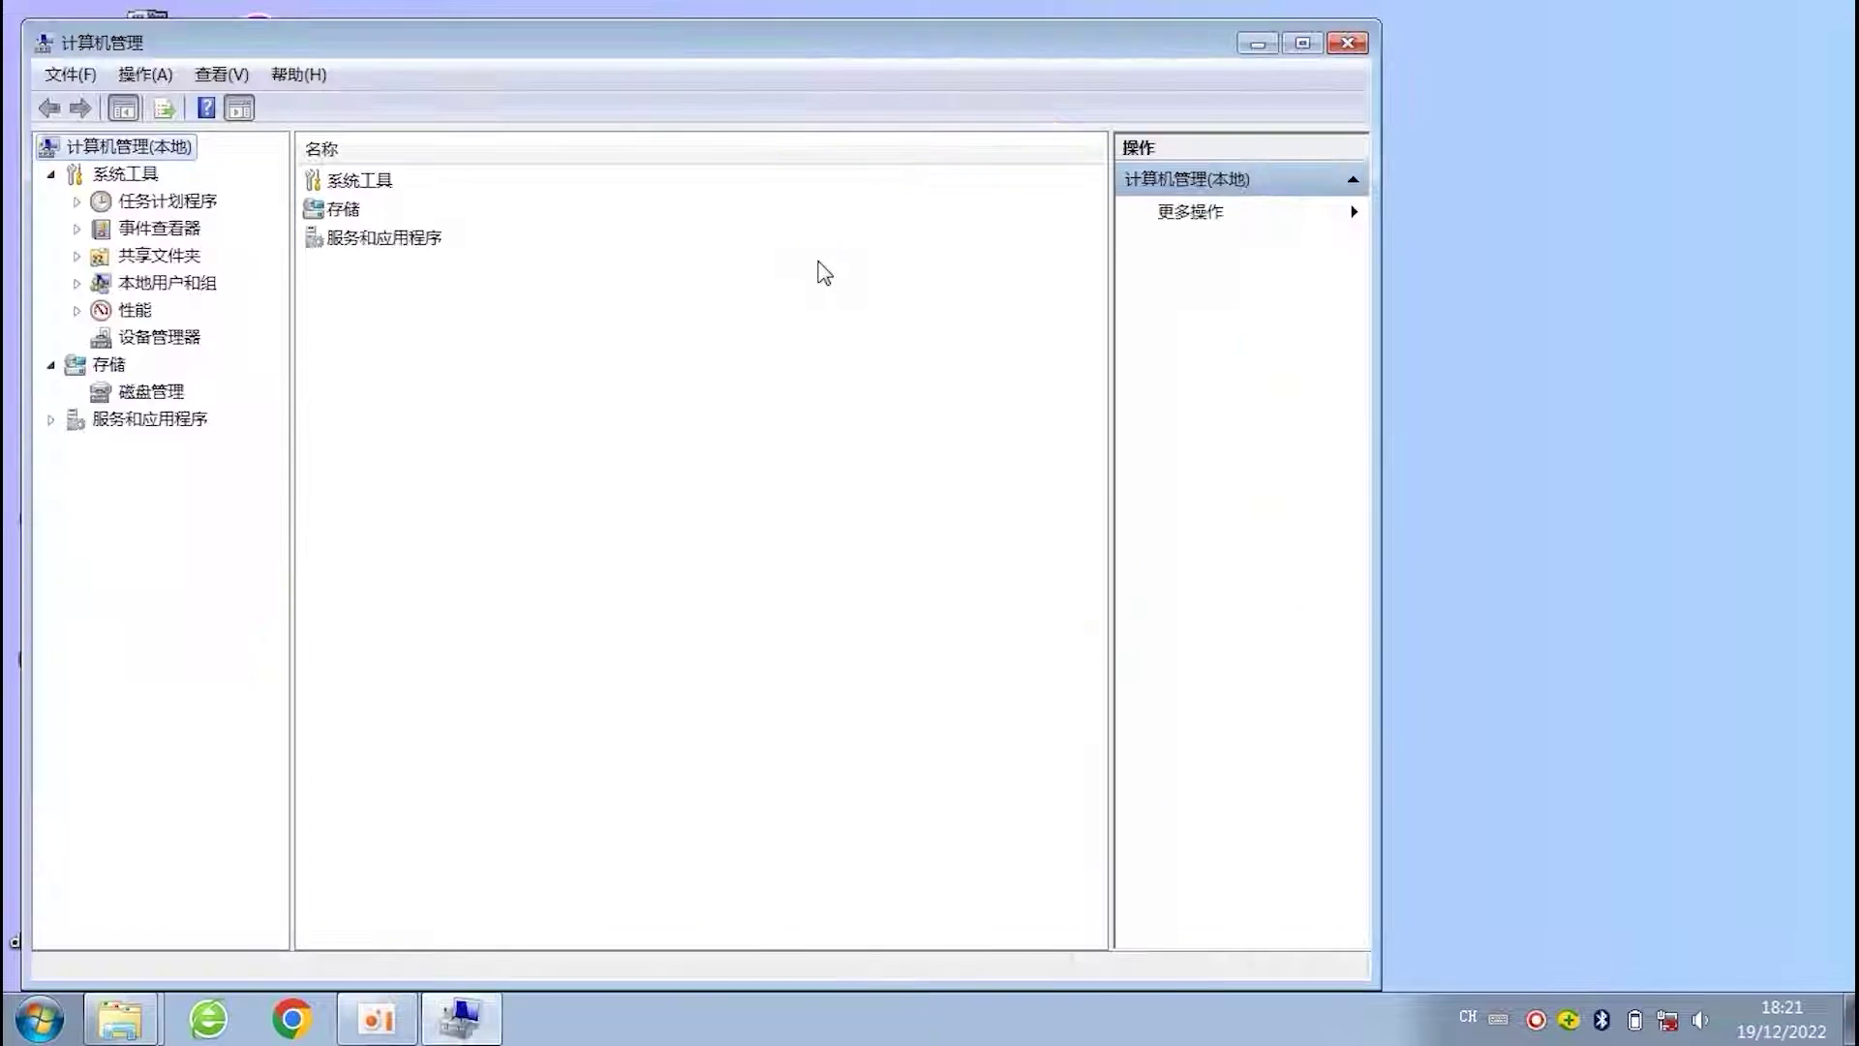
{"action": "left_click", "coordinate": [164, 338]}
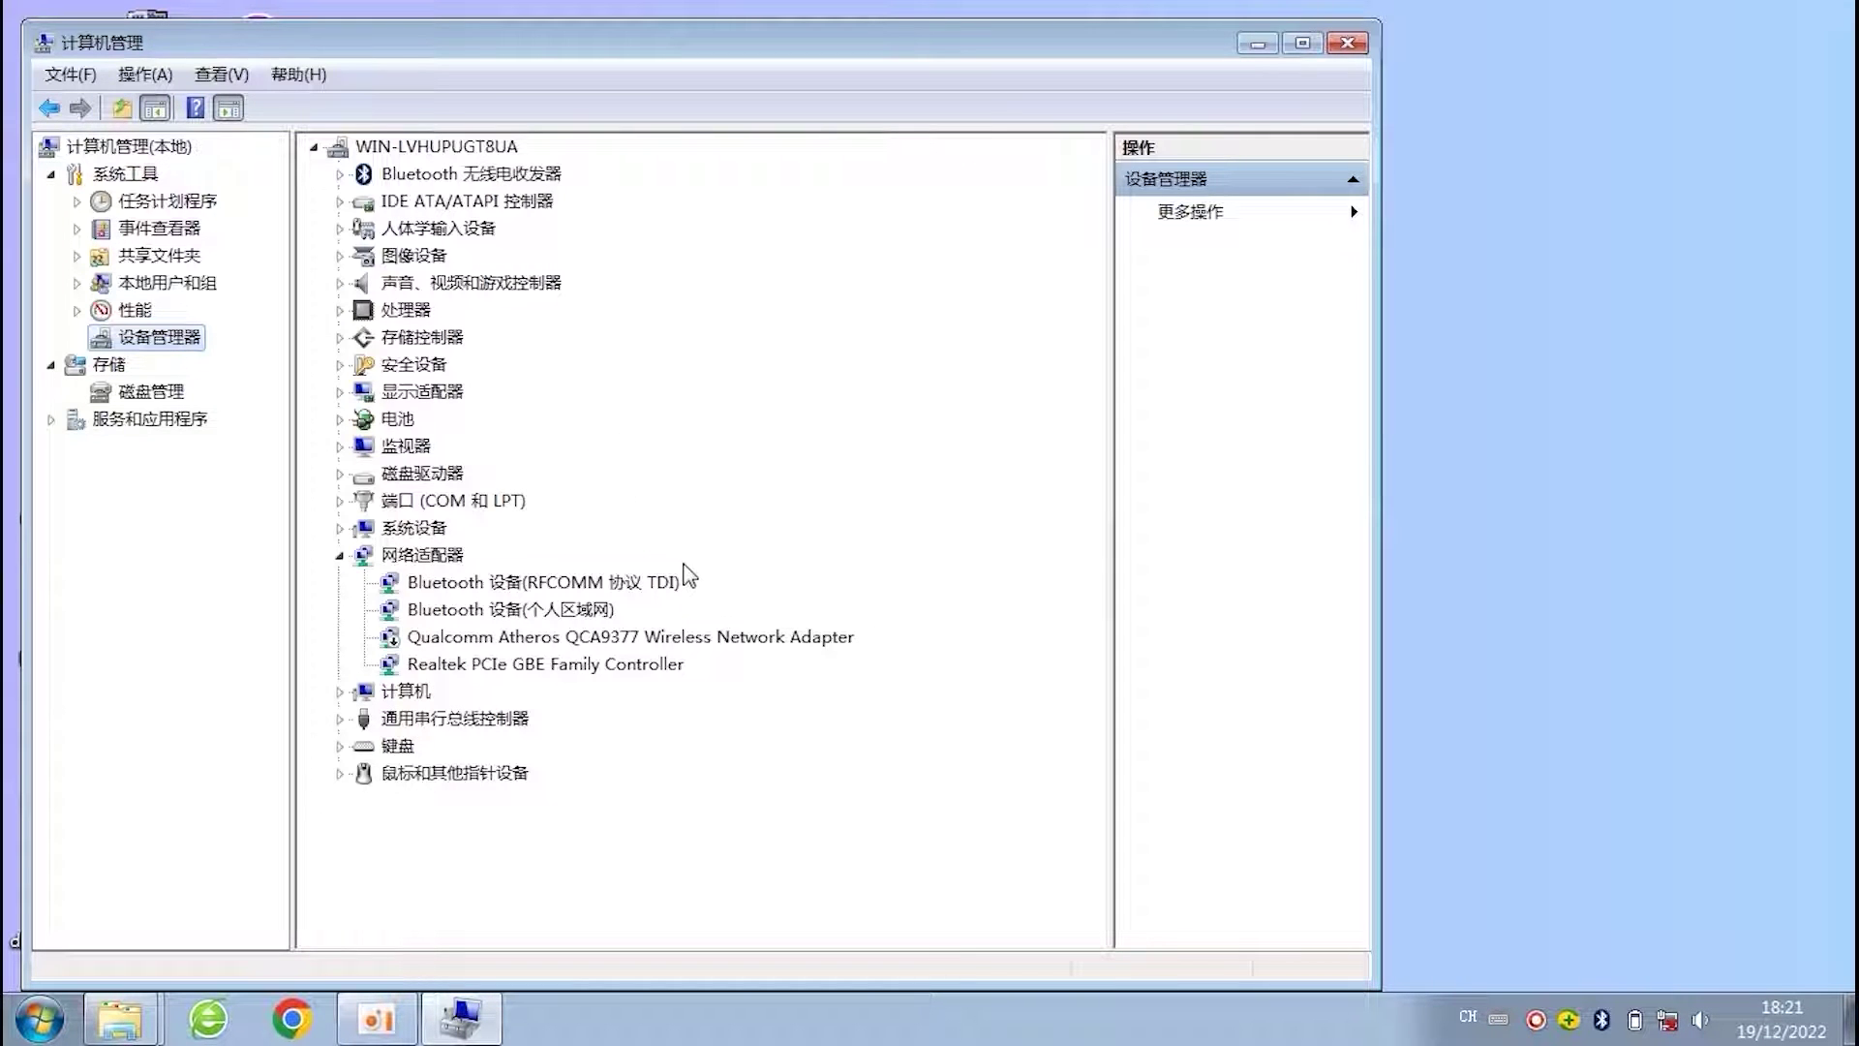
{"action": "left_click", "coordinate": [339, 501]}
{"action": "left_click", "coordinate": [435, 528]}
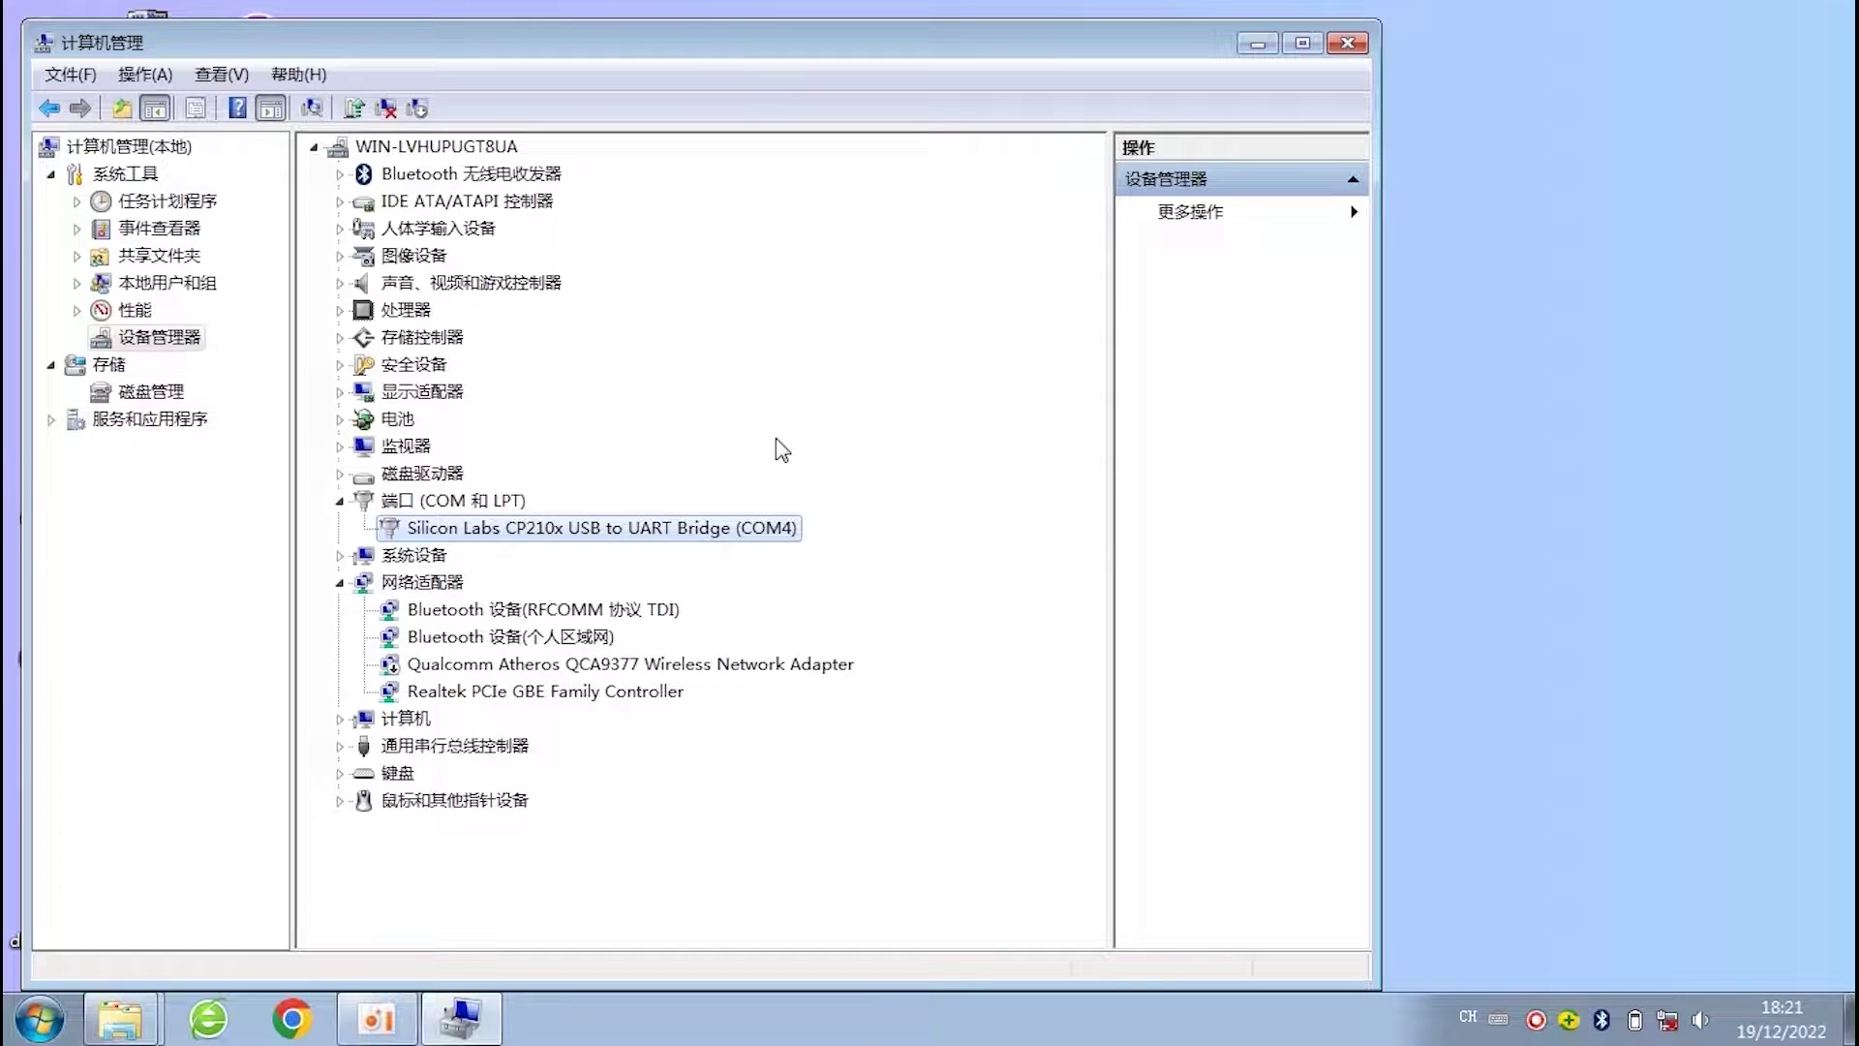
- Minimize the management window and launch WfpRTU.exe from the S47X_EN_V1.4.4 folder
{"action": "left_click", "coordinate": [1258, 44]}
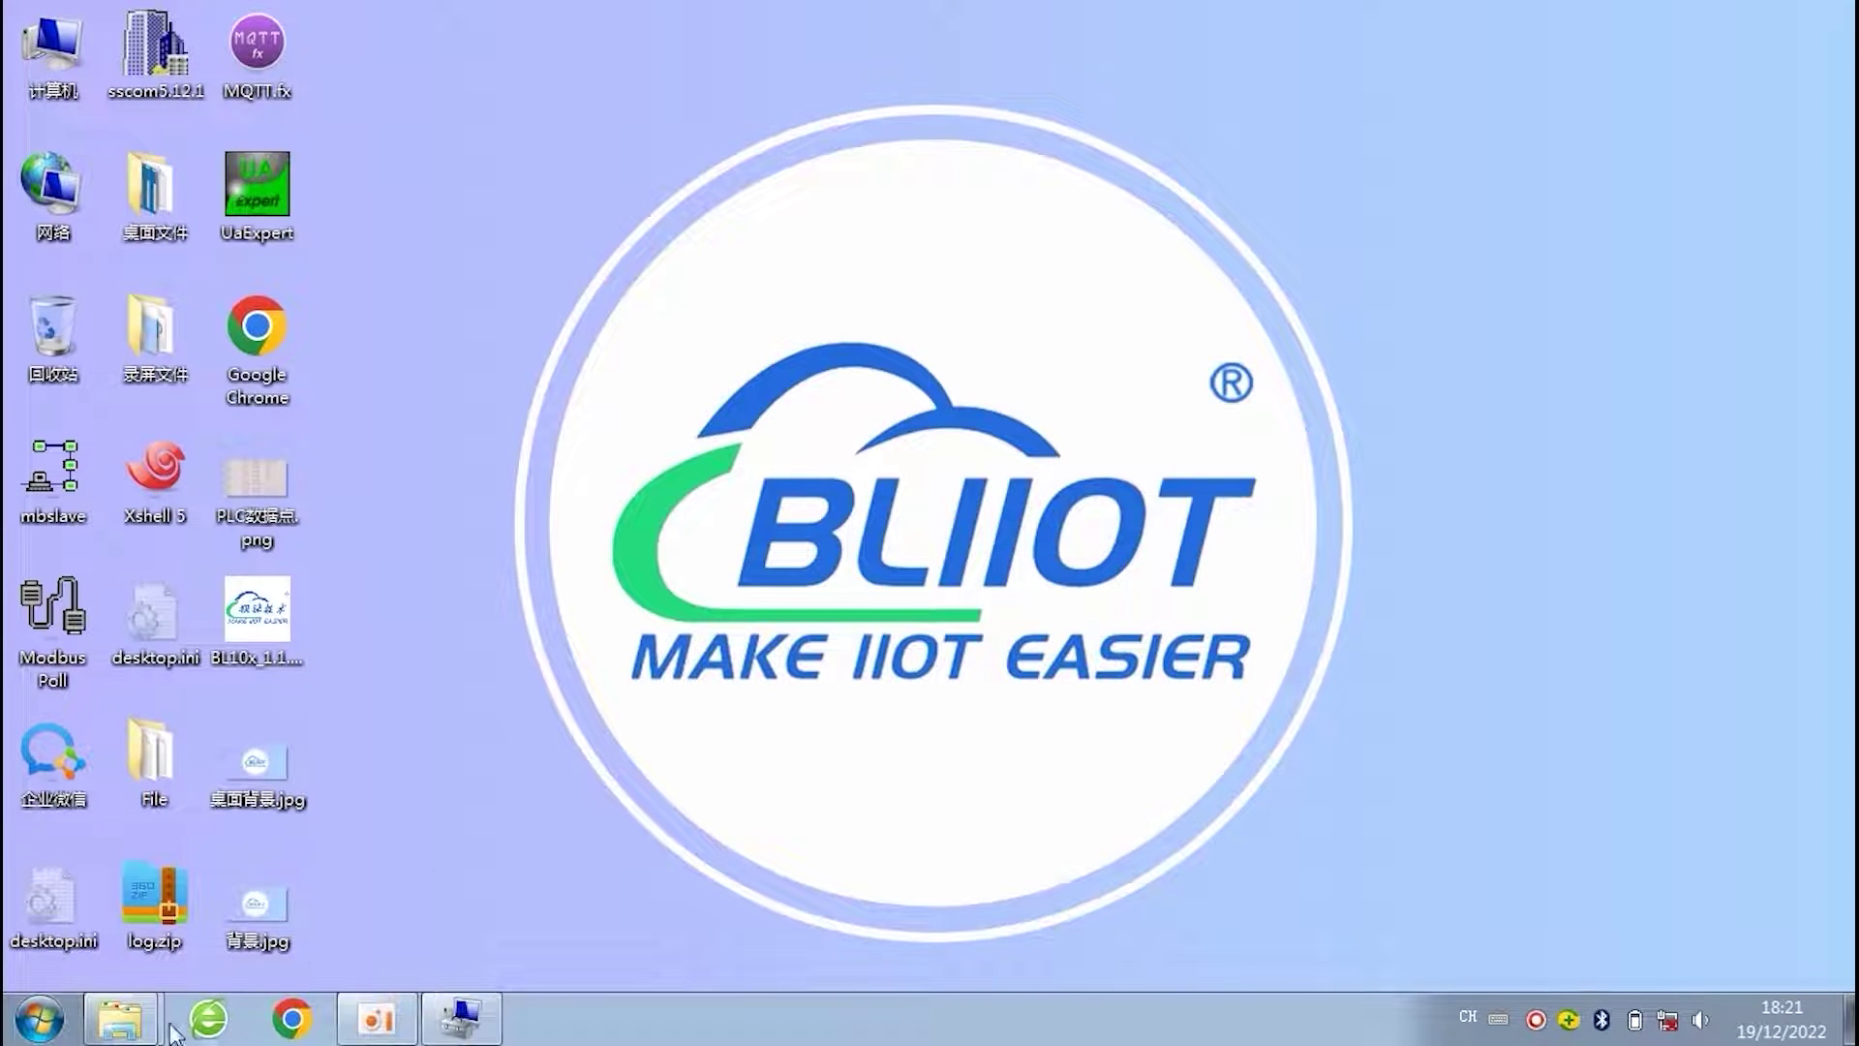
{"action": "mouse_move", "coordinate": [121, 1021]}
{"action": "left_click", "coordinate": [304, 920]}
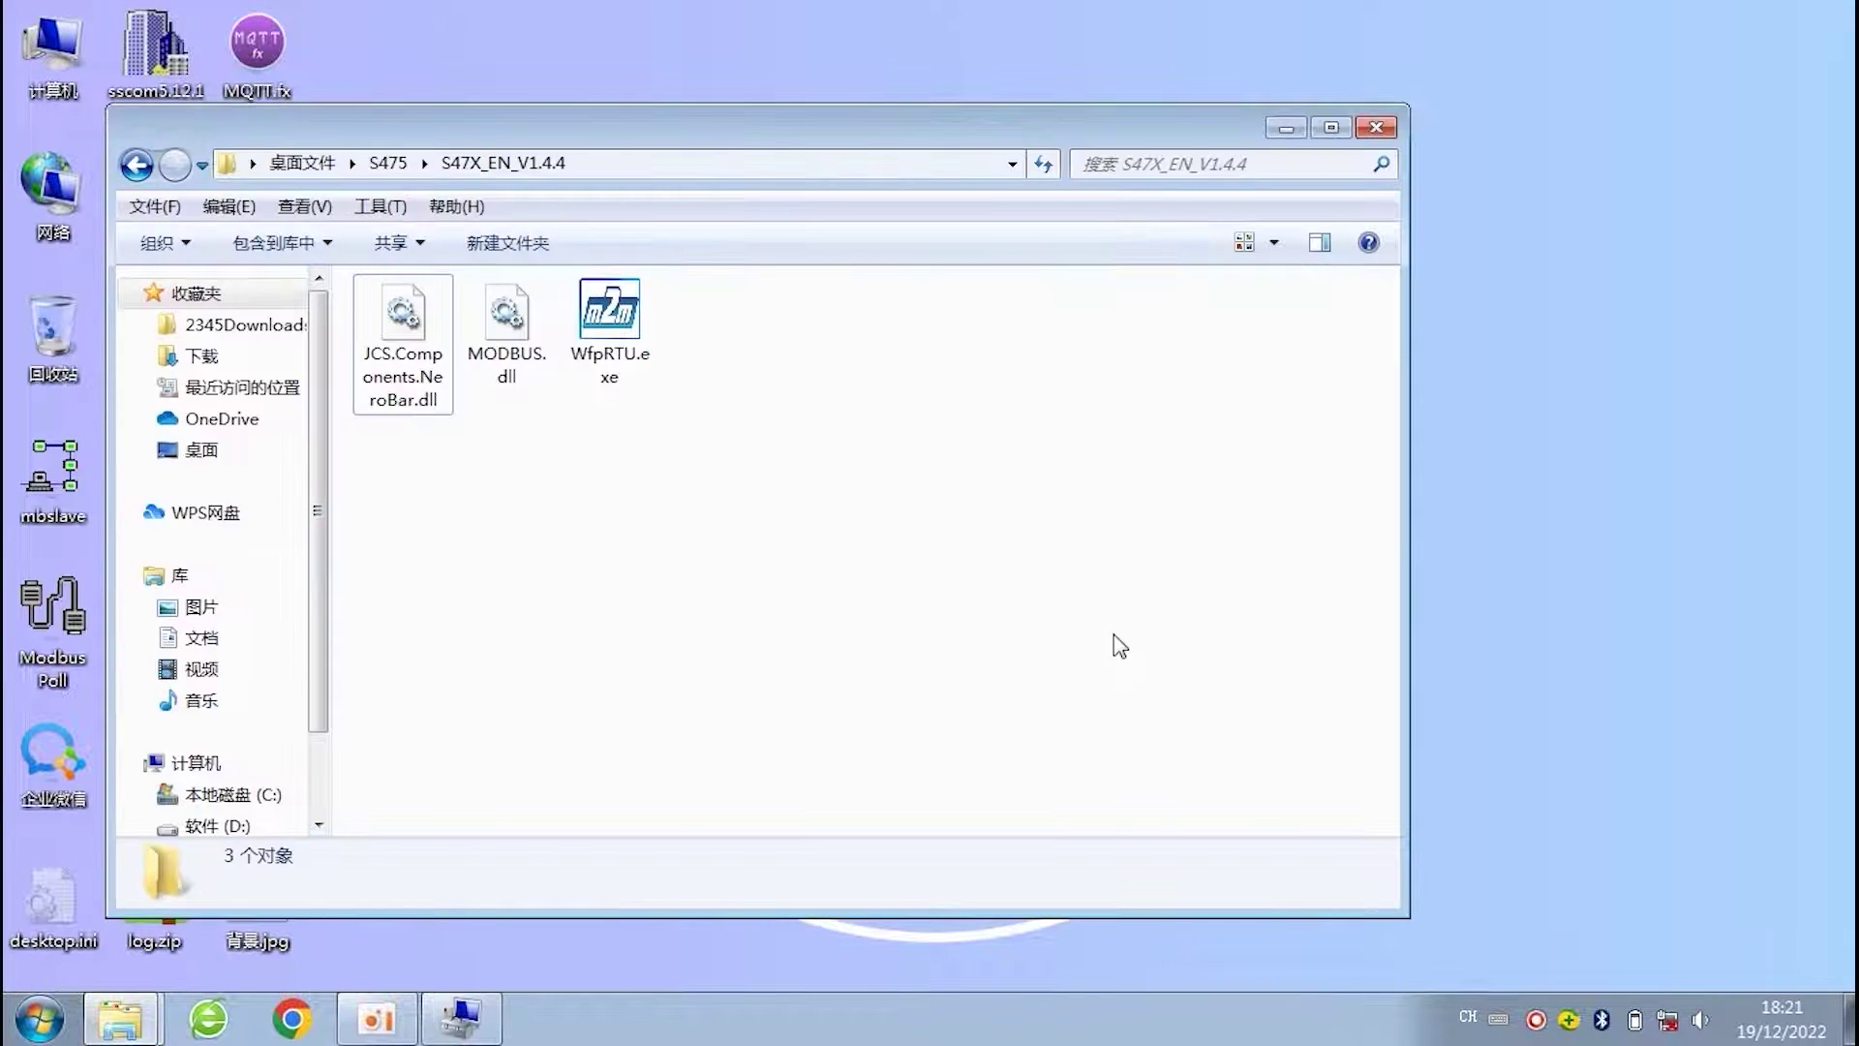
{"action": "double_click", "coordinate": [617, 320]}
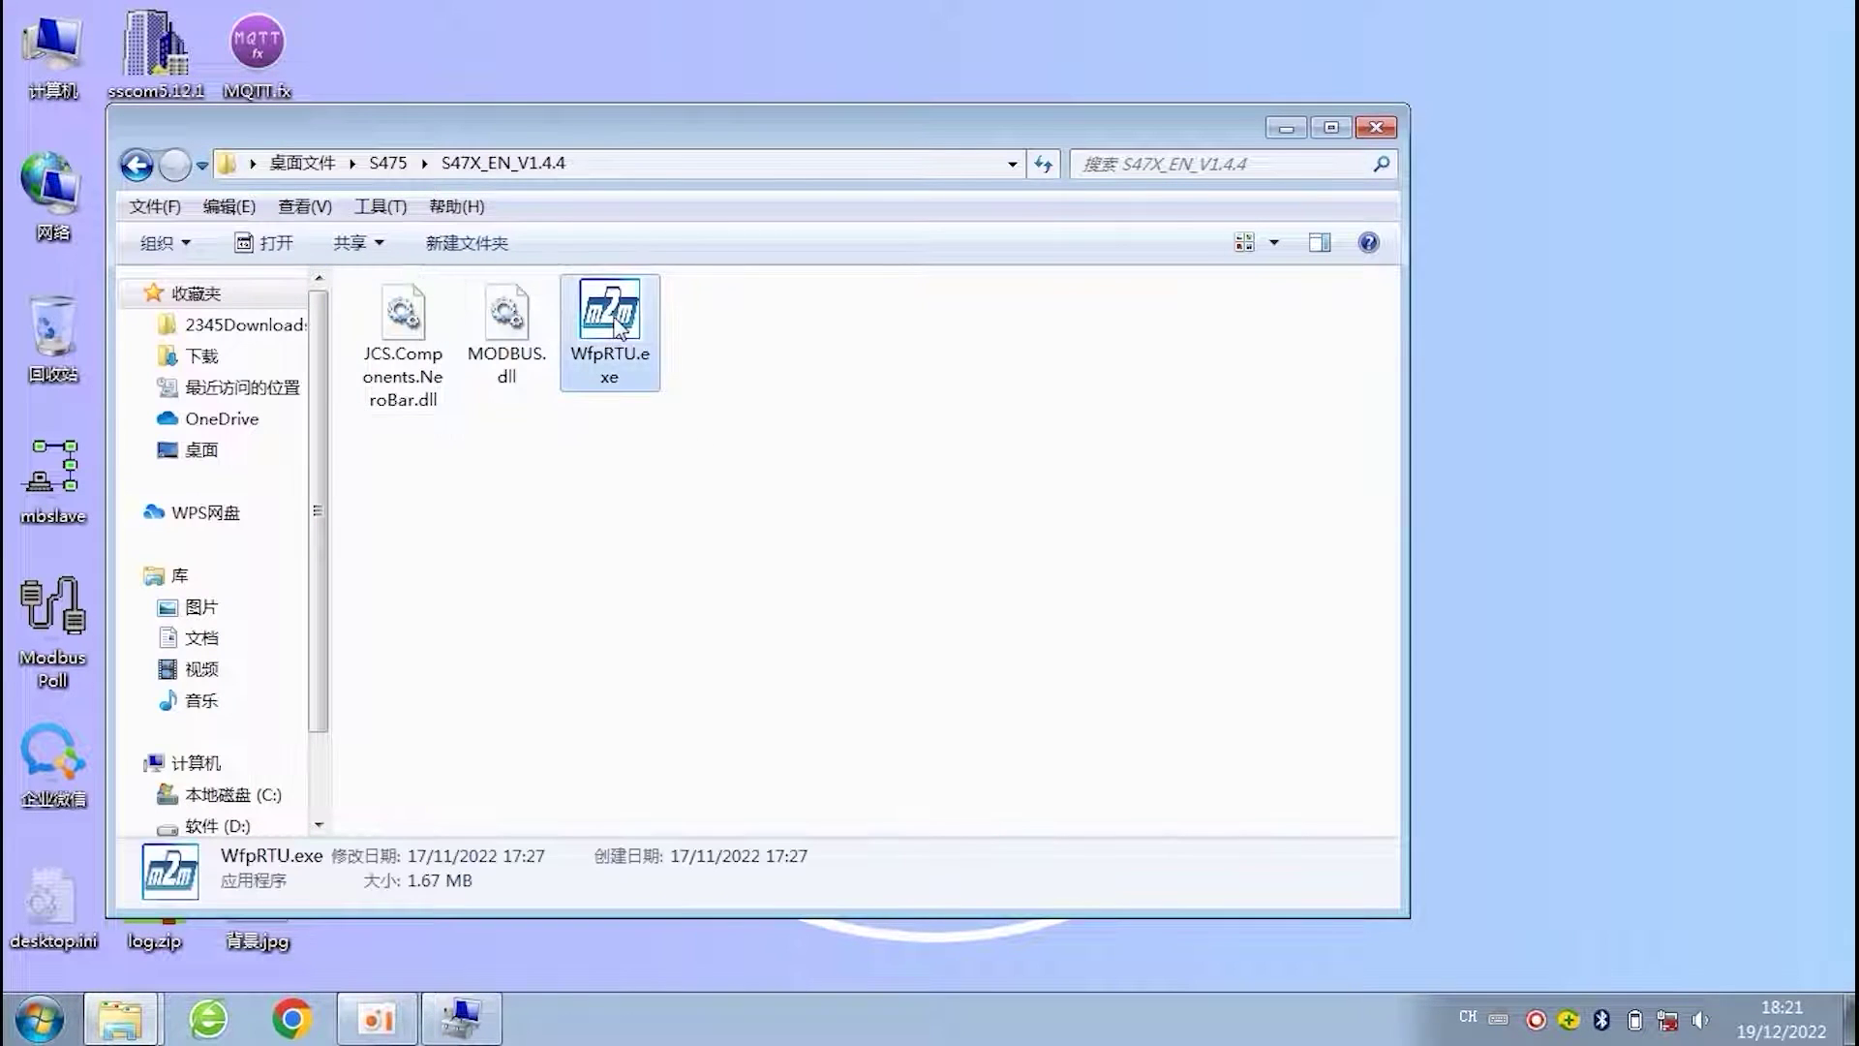
{"action": "left_click", "coordinate": [1285, 129]}
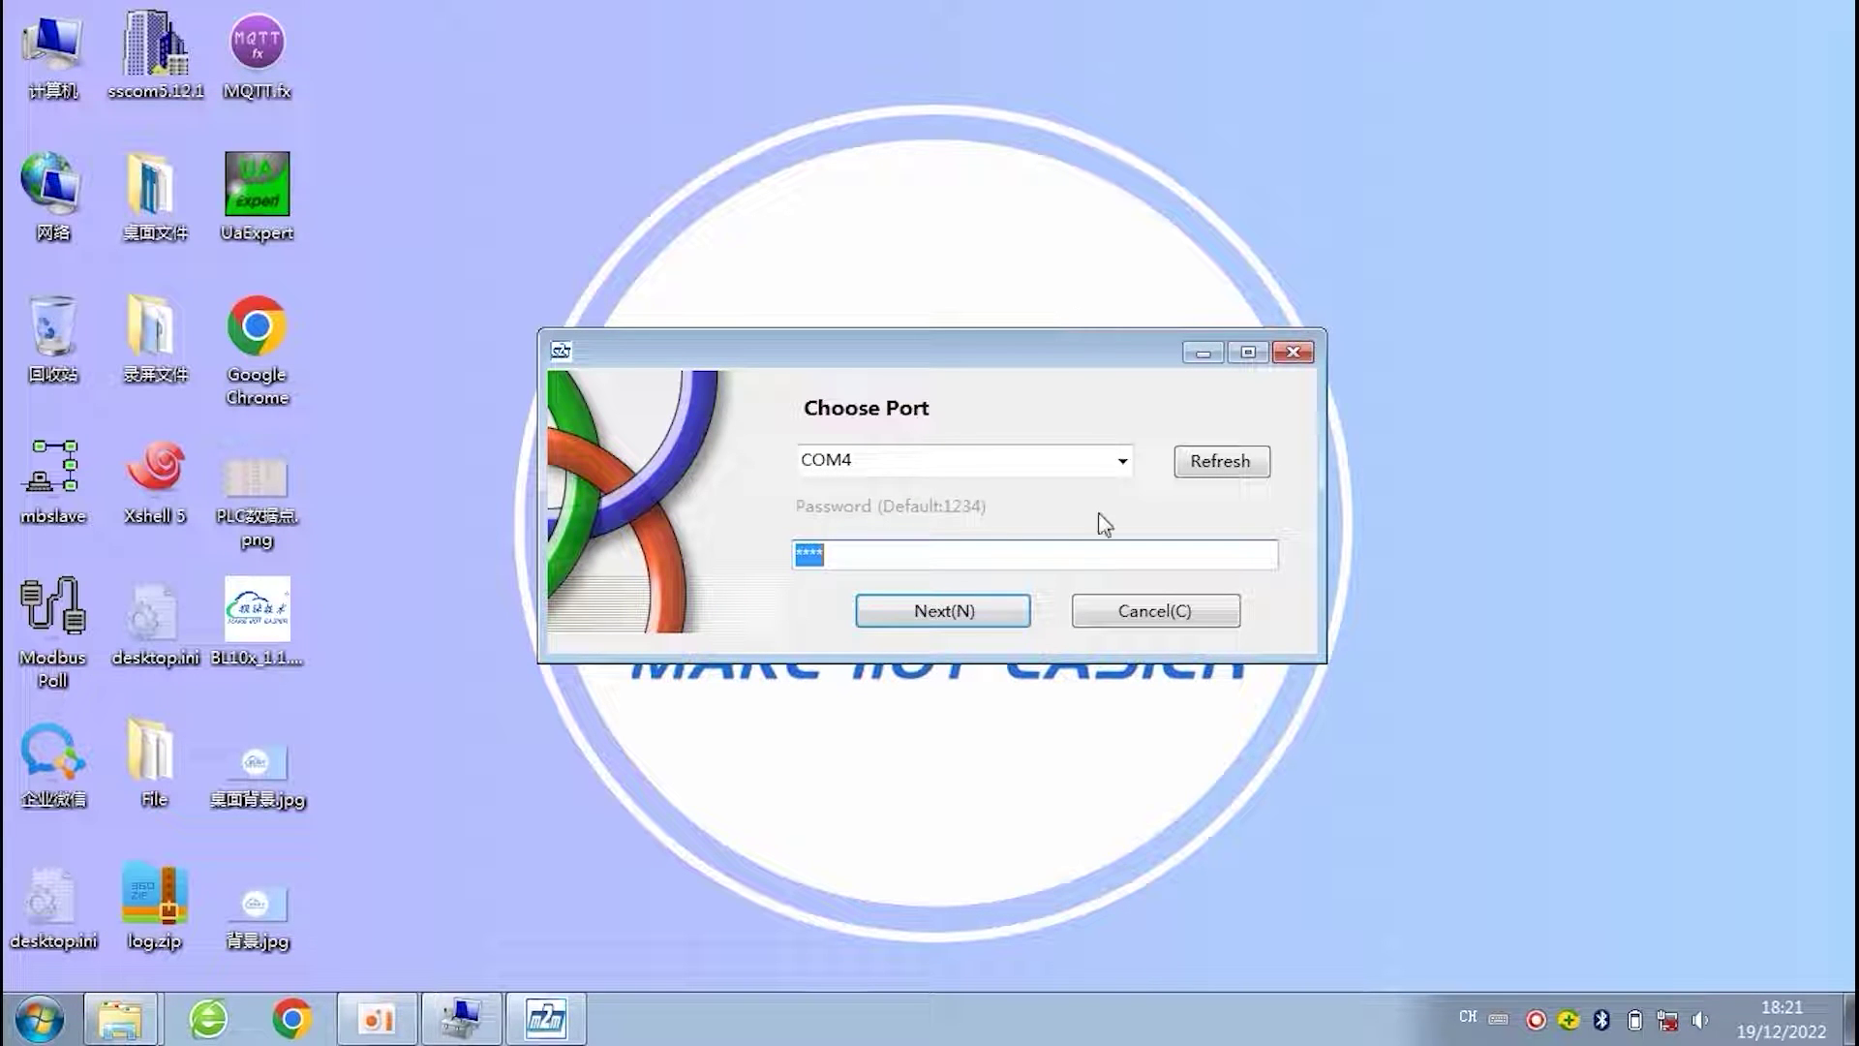
- Recheck the Choose Port list against Device Manager to confirm the bridge is on COM4
{"action": "left_click", "coordinate": [1123, 461]}
{"action": "left_click", "coordinate": [1065, 491]}
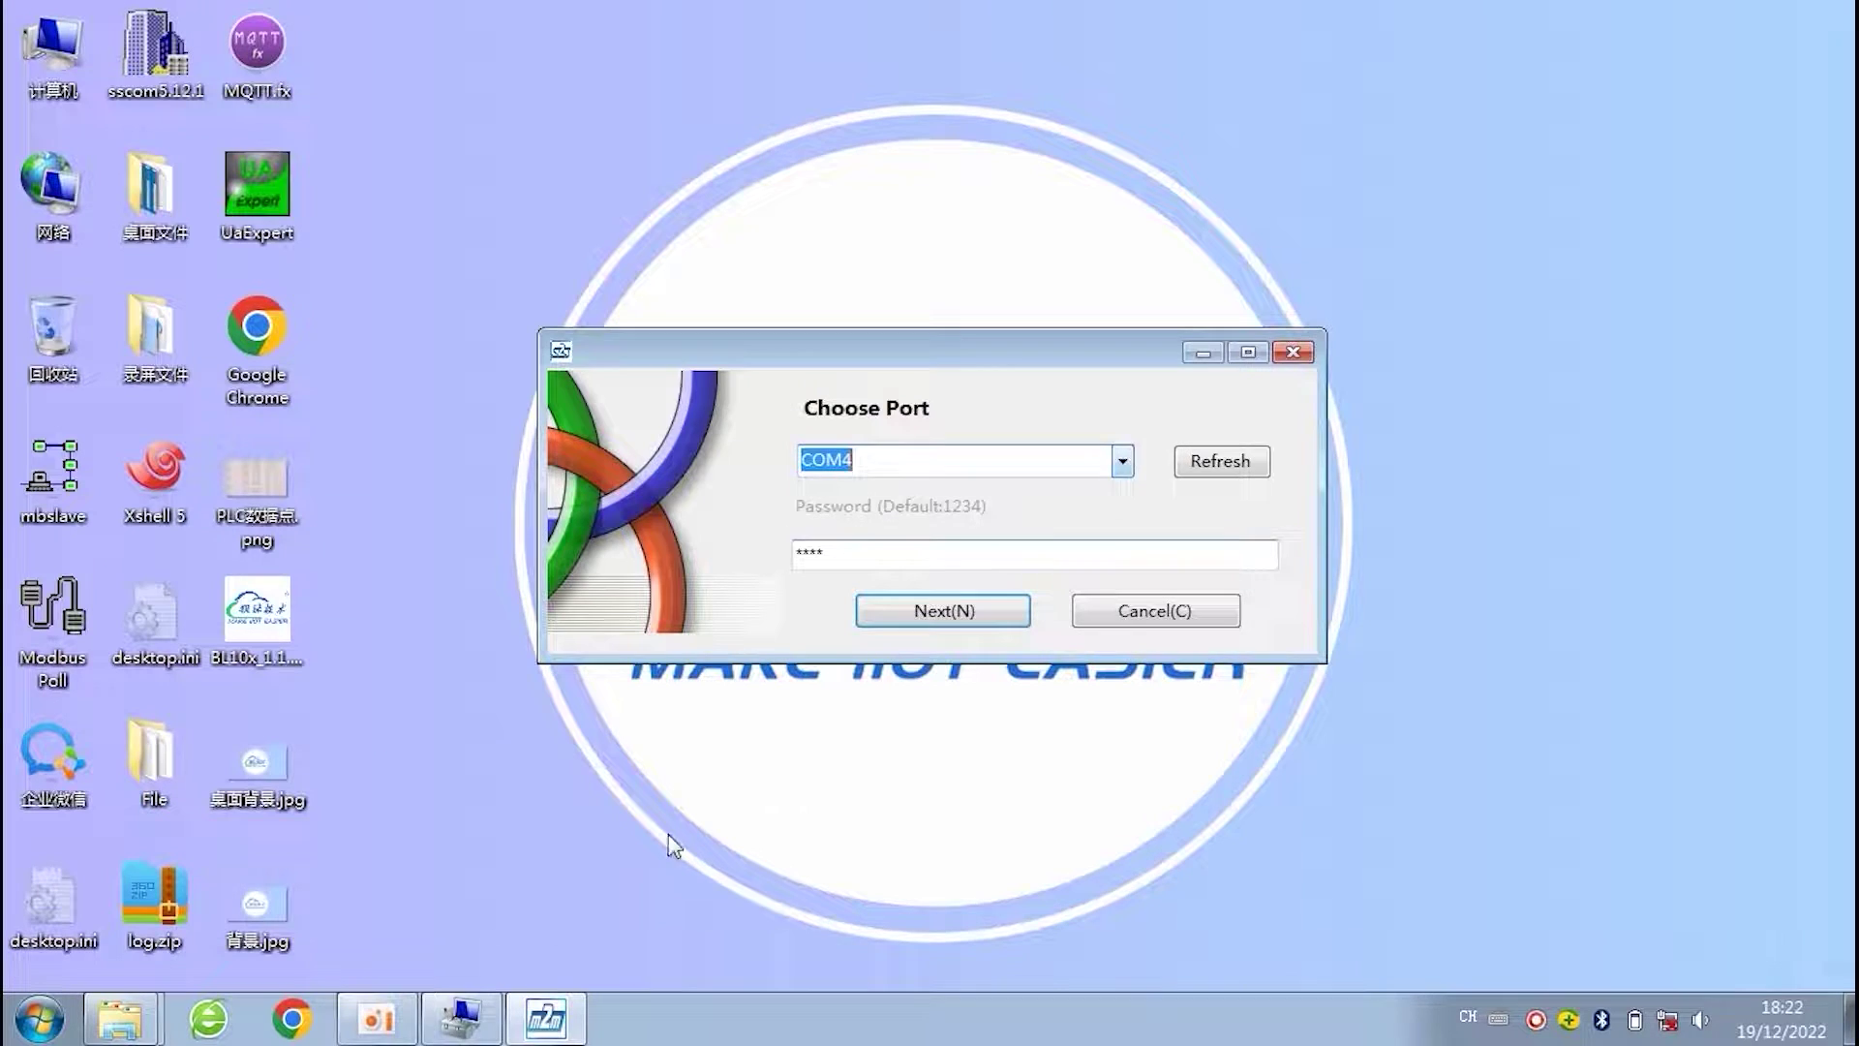
{"action": "left_click", "coordinate": [459, 1019]}
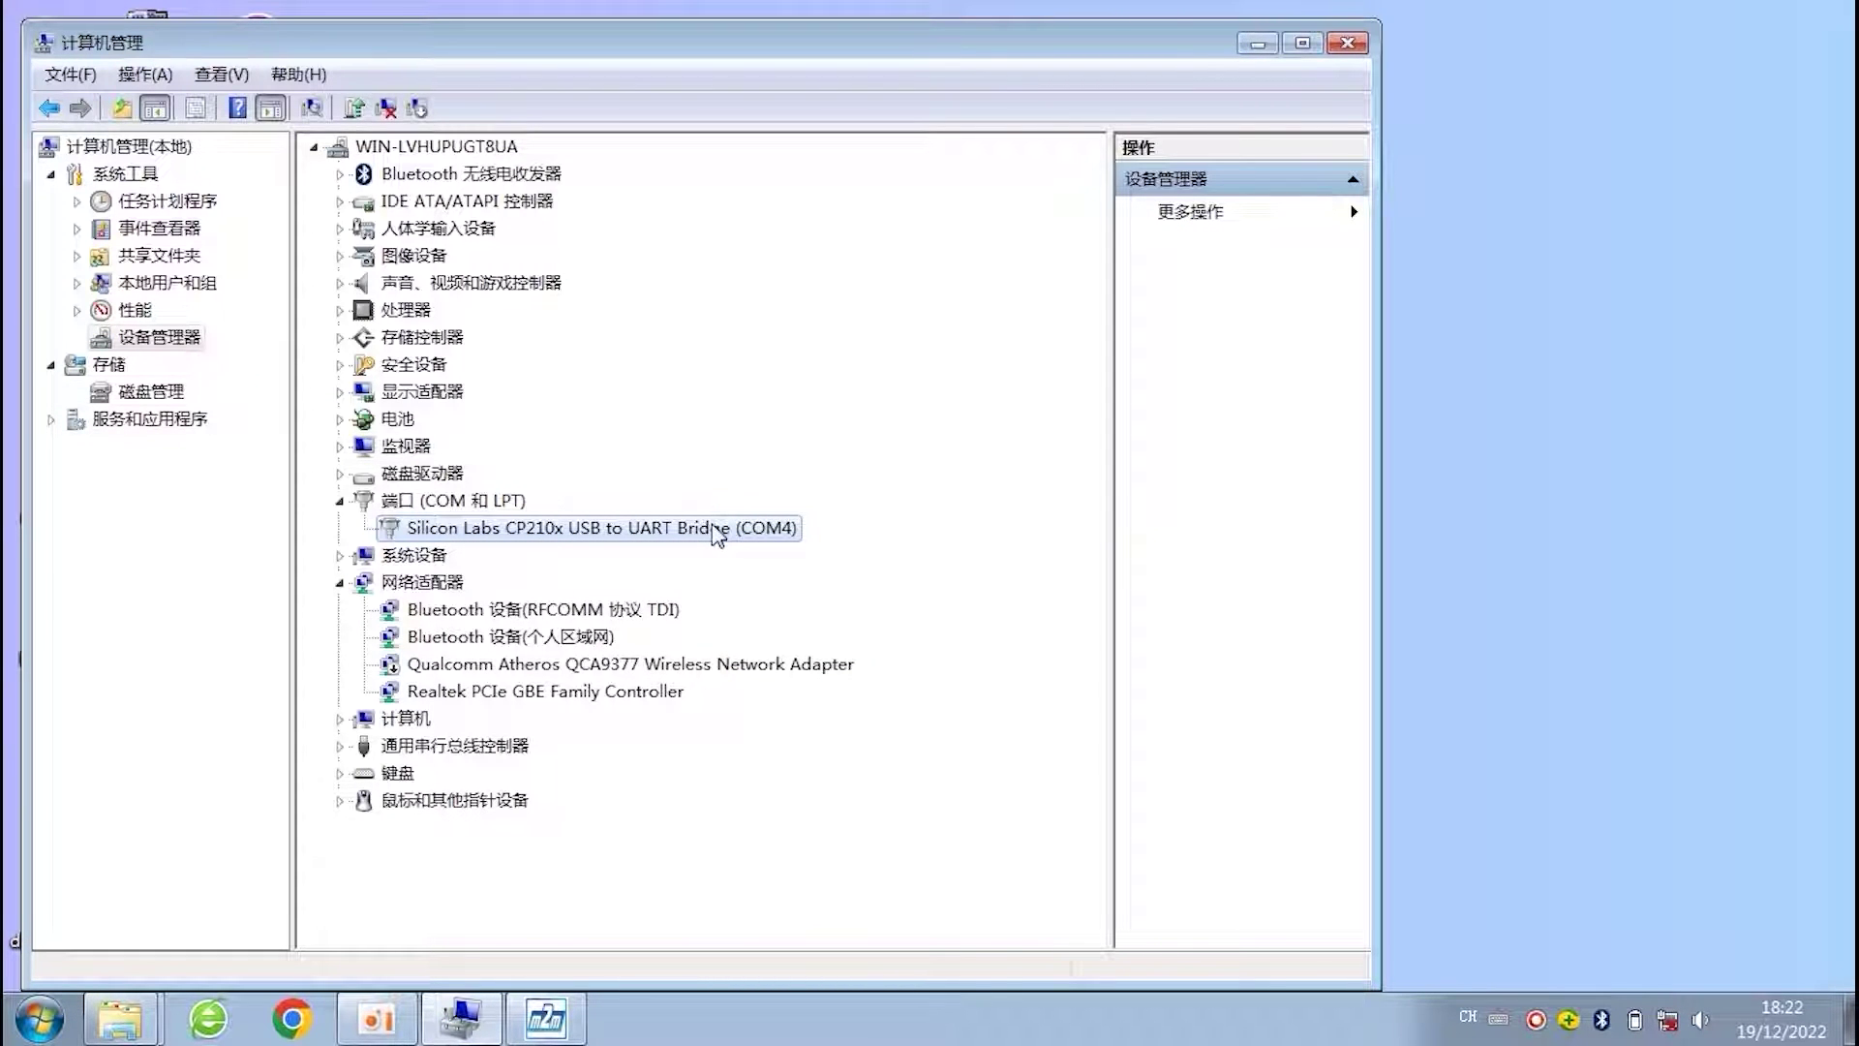
{"action": "left_click", "coordinate": [1256, 44]}
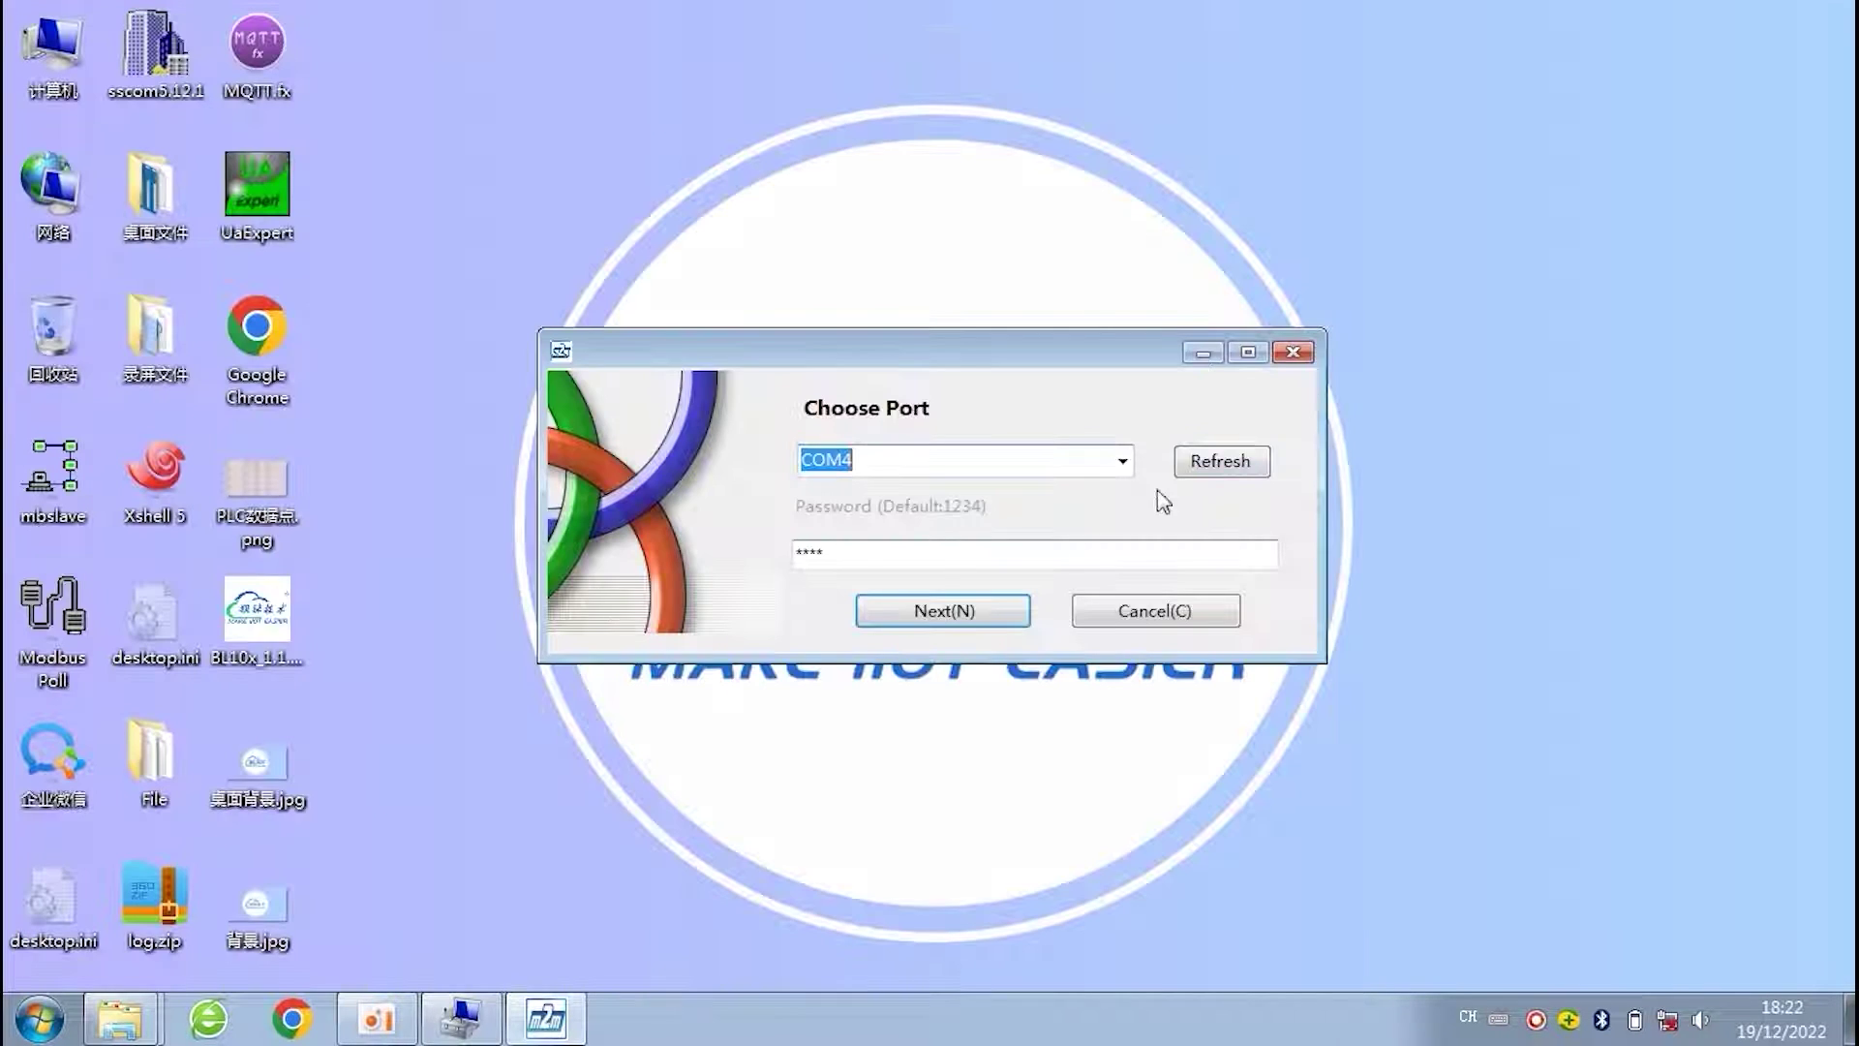
{"action": "left_click", "coordinate": [1127, 467]}
{"action": "left_click", "coordinate": [1128, 468]}
- Refresh the ports, keep COM4, enter the password and connect to the RTU
{"action": "left_click", "coordinate": [1228, 463]}
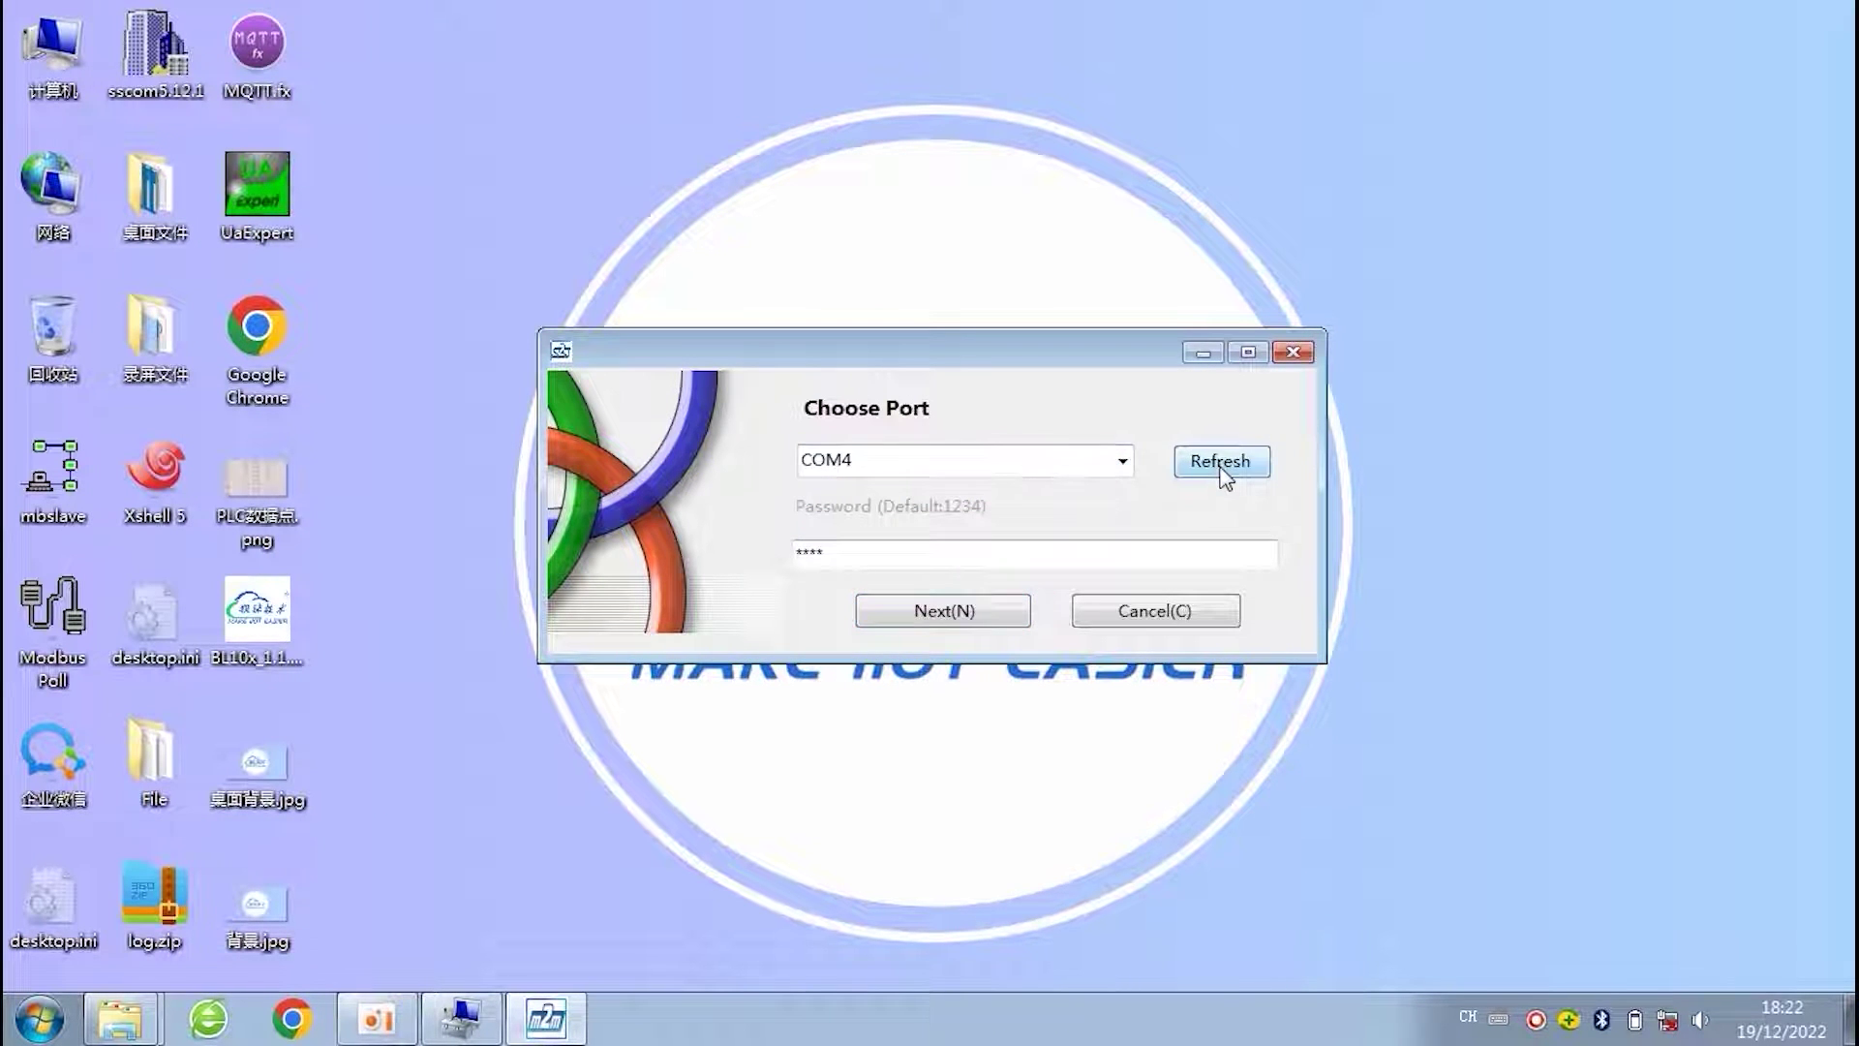
{"action": "left_click", "coordinate": [1125, 463]}
{"action": "left_click", "coordinate": [1128, 461]}
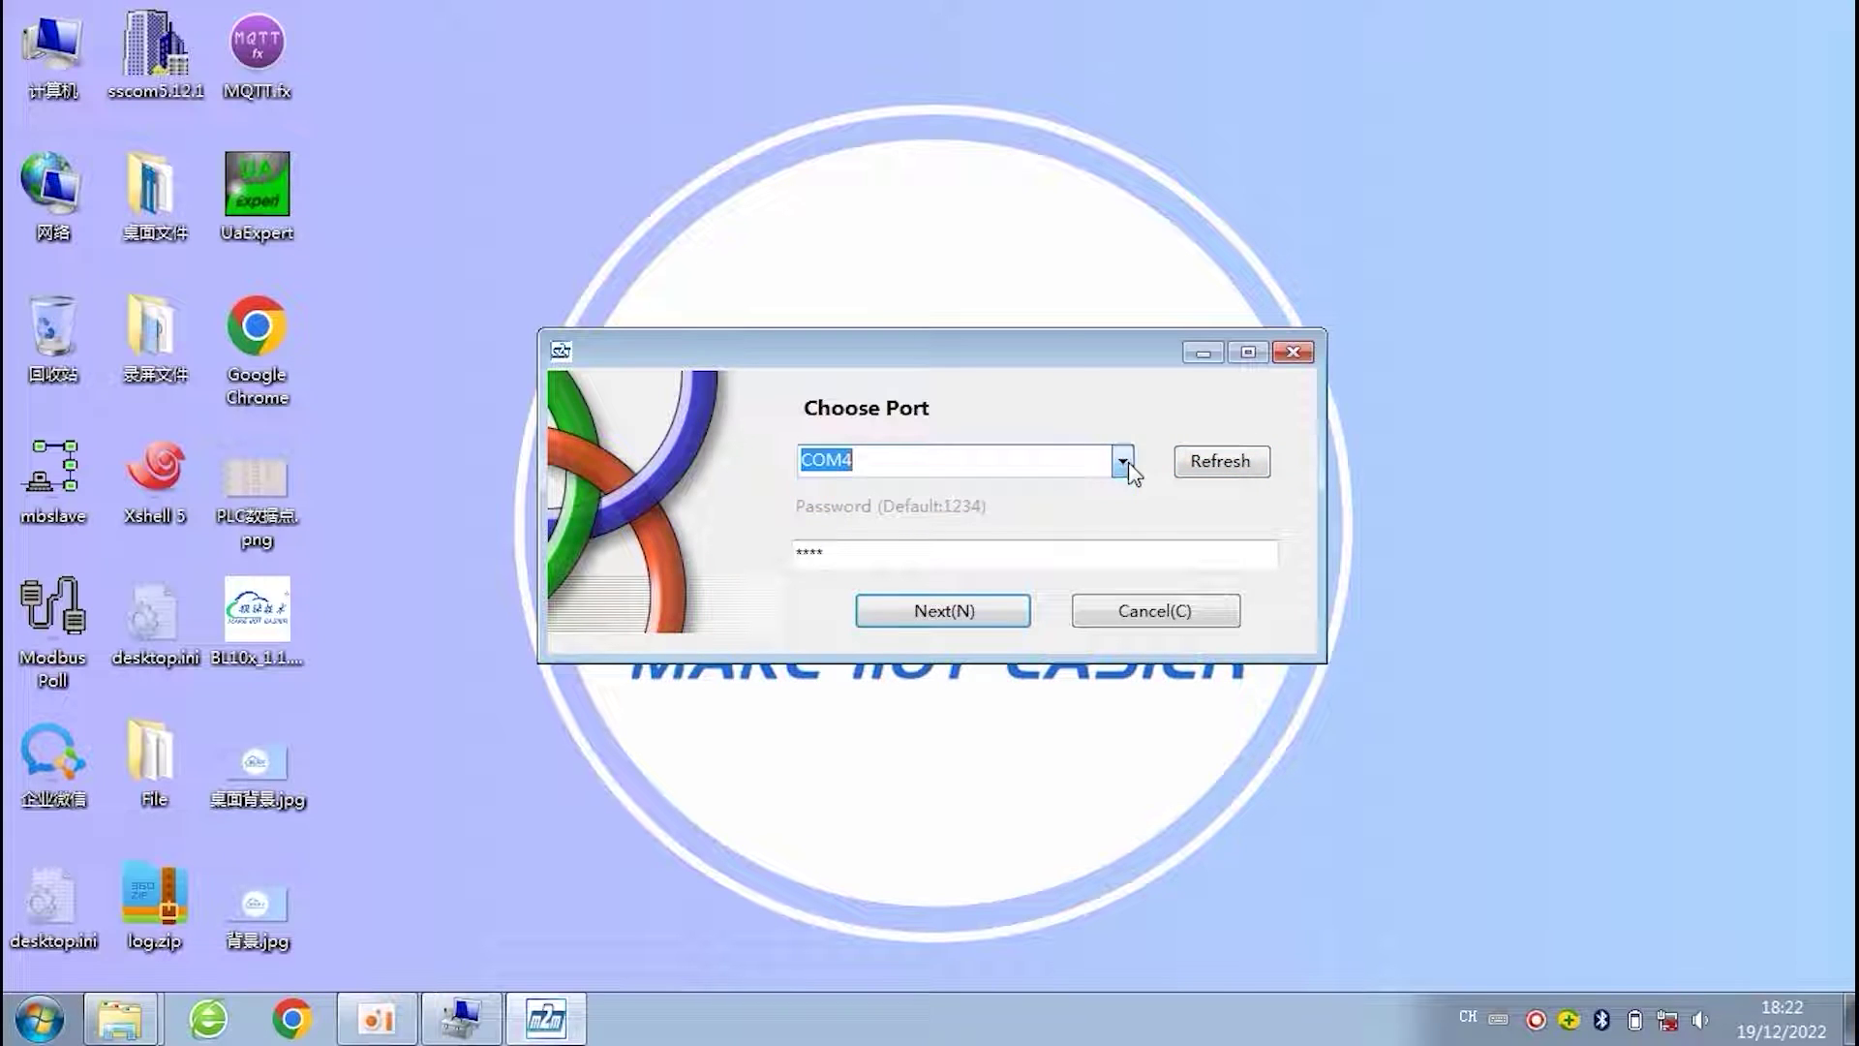
{"action": "left_click", "coordinate": [879, 548]}
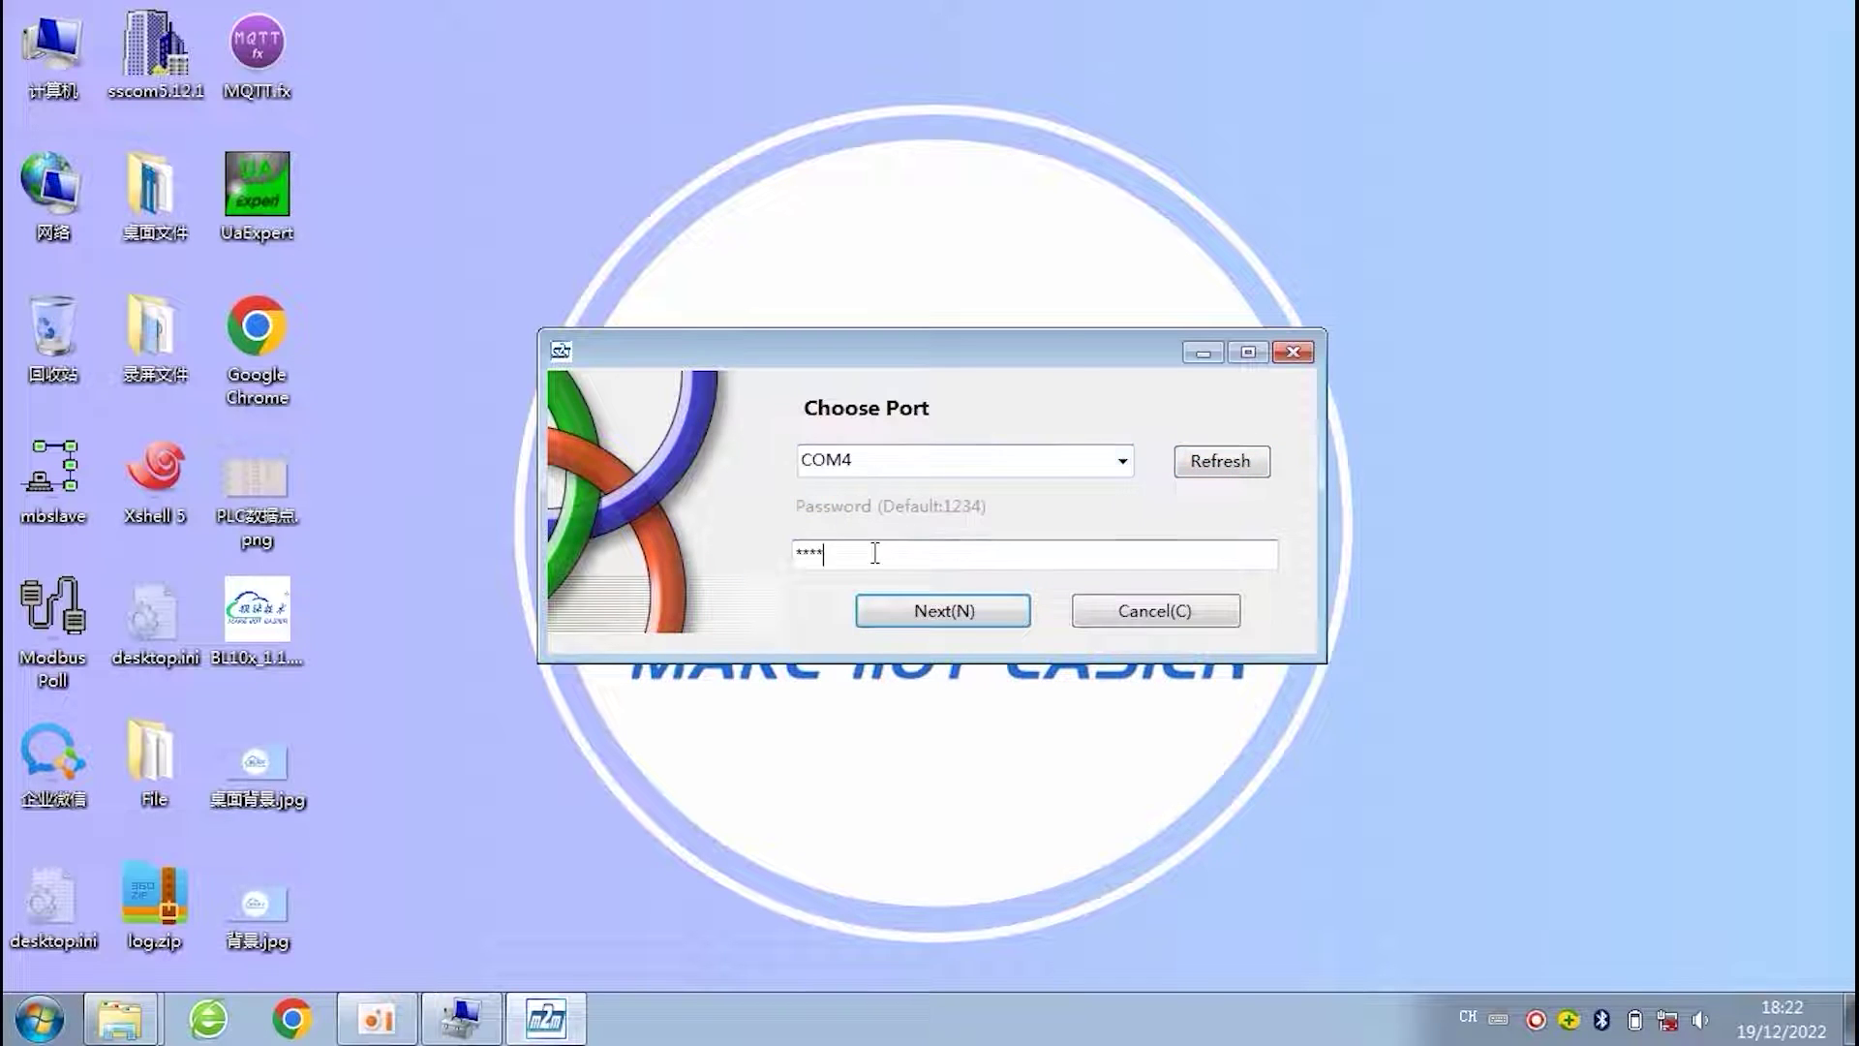
{"action": "left_click", "coordinate": [944, 612]}
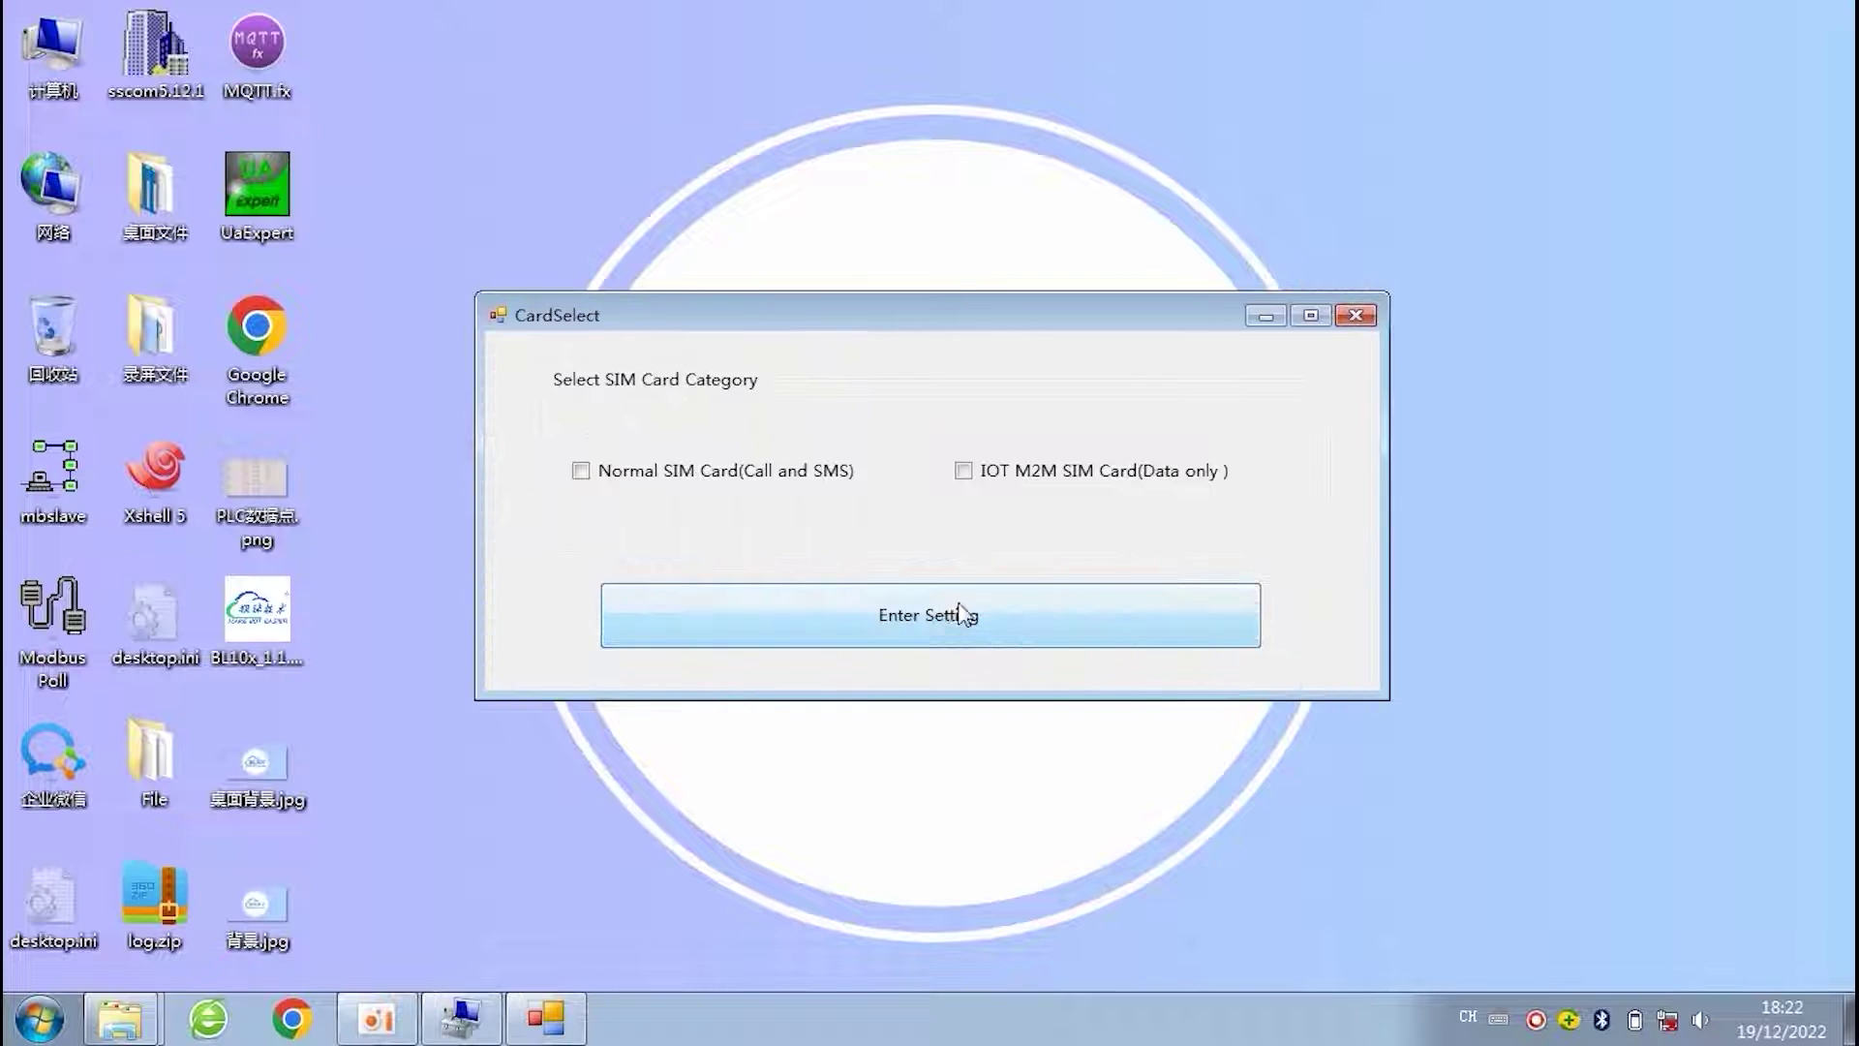
- Choose Normal SIM Card (Call and SMS) as the SIM category and enter the settings
{"action": "left_click", "coordinate": [766, 474]}
{"action": "left_click", "coordinate": [910, 620]}
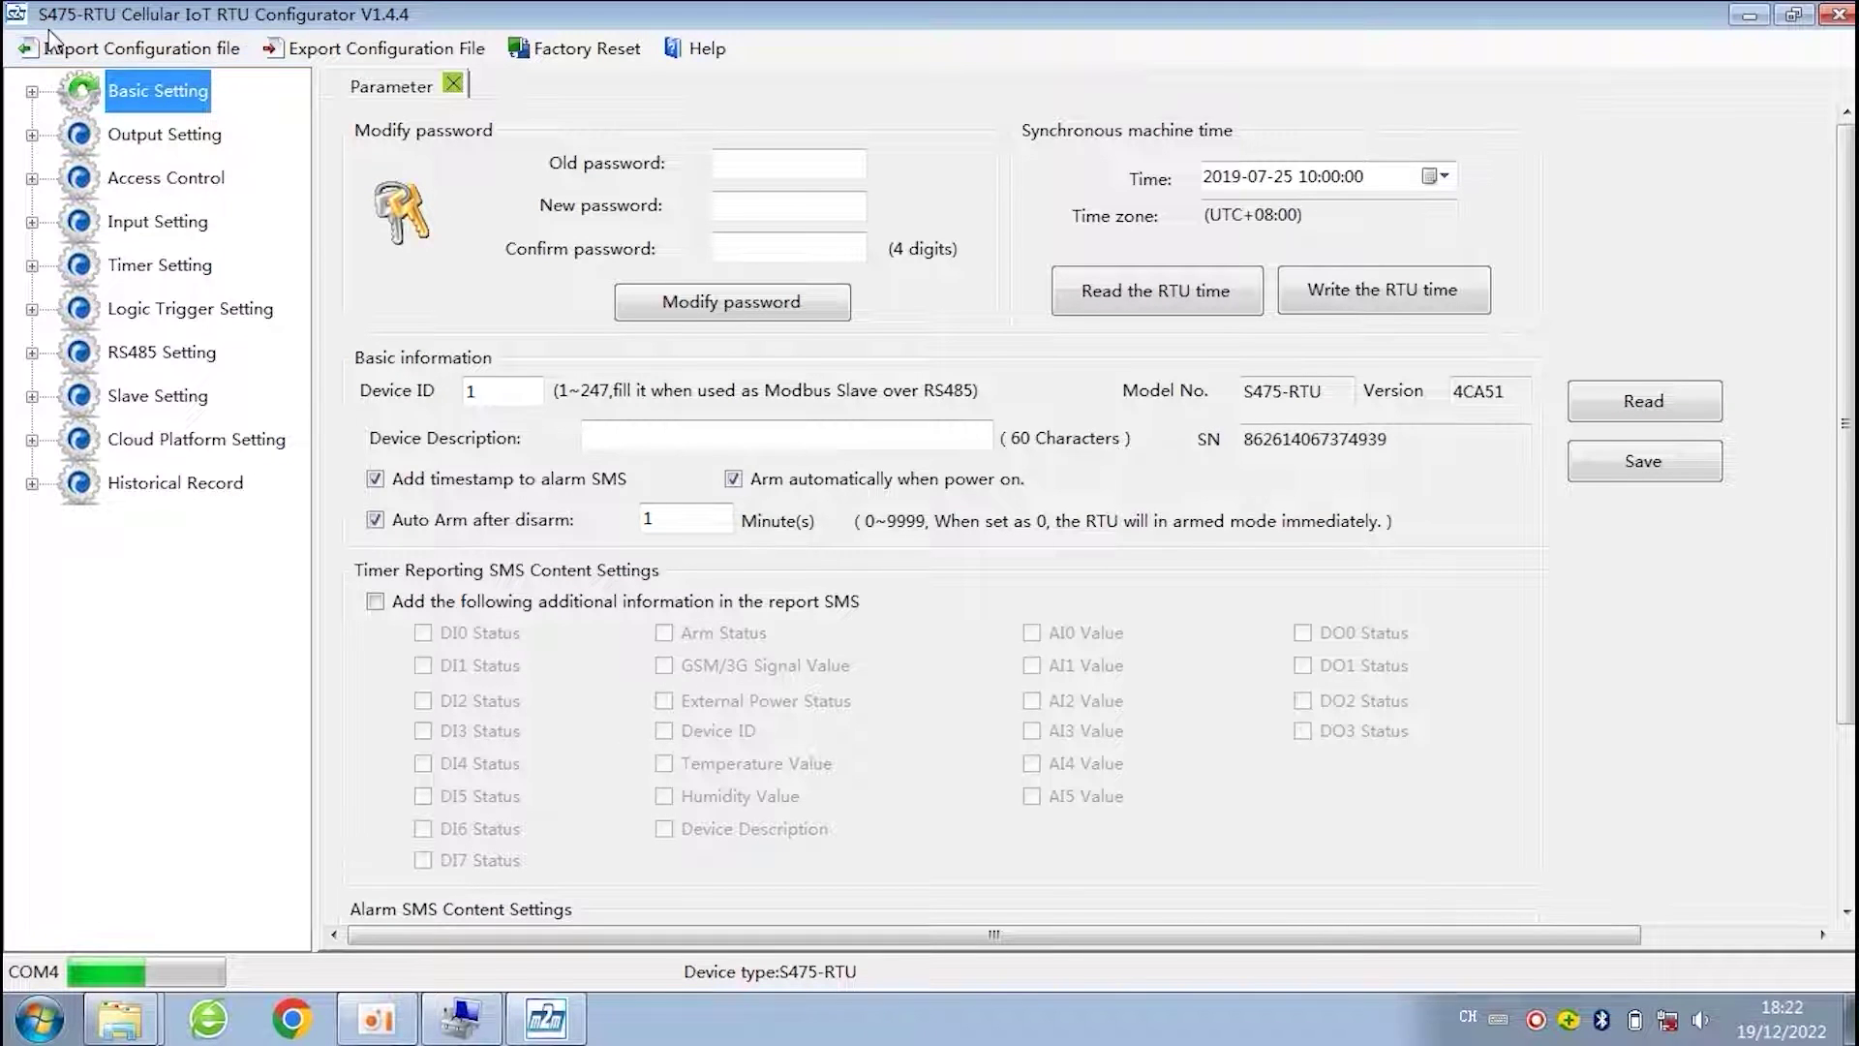
- Browse for a configuration file without importing, then expand Basic Setting to show Parameter and Alarm Numbers
{"action": "left_click", "coordinate": [130, 50]}
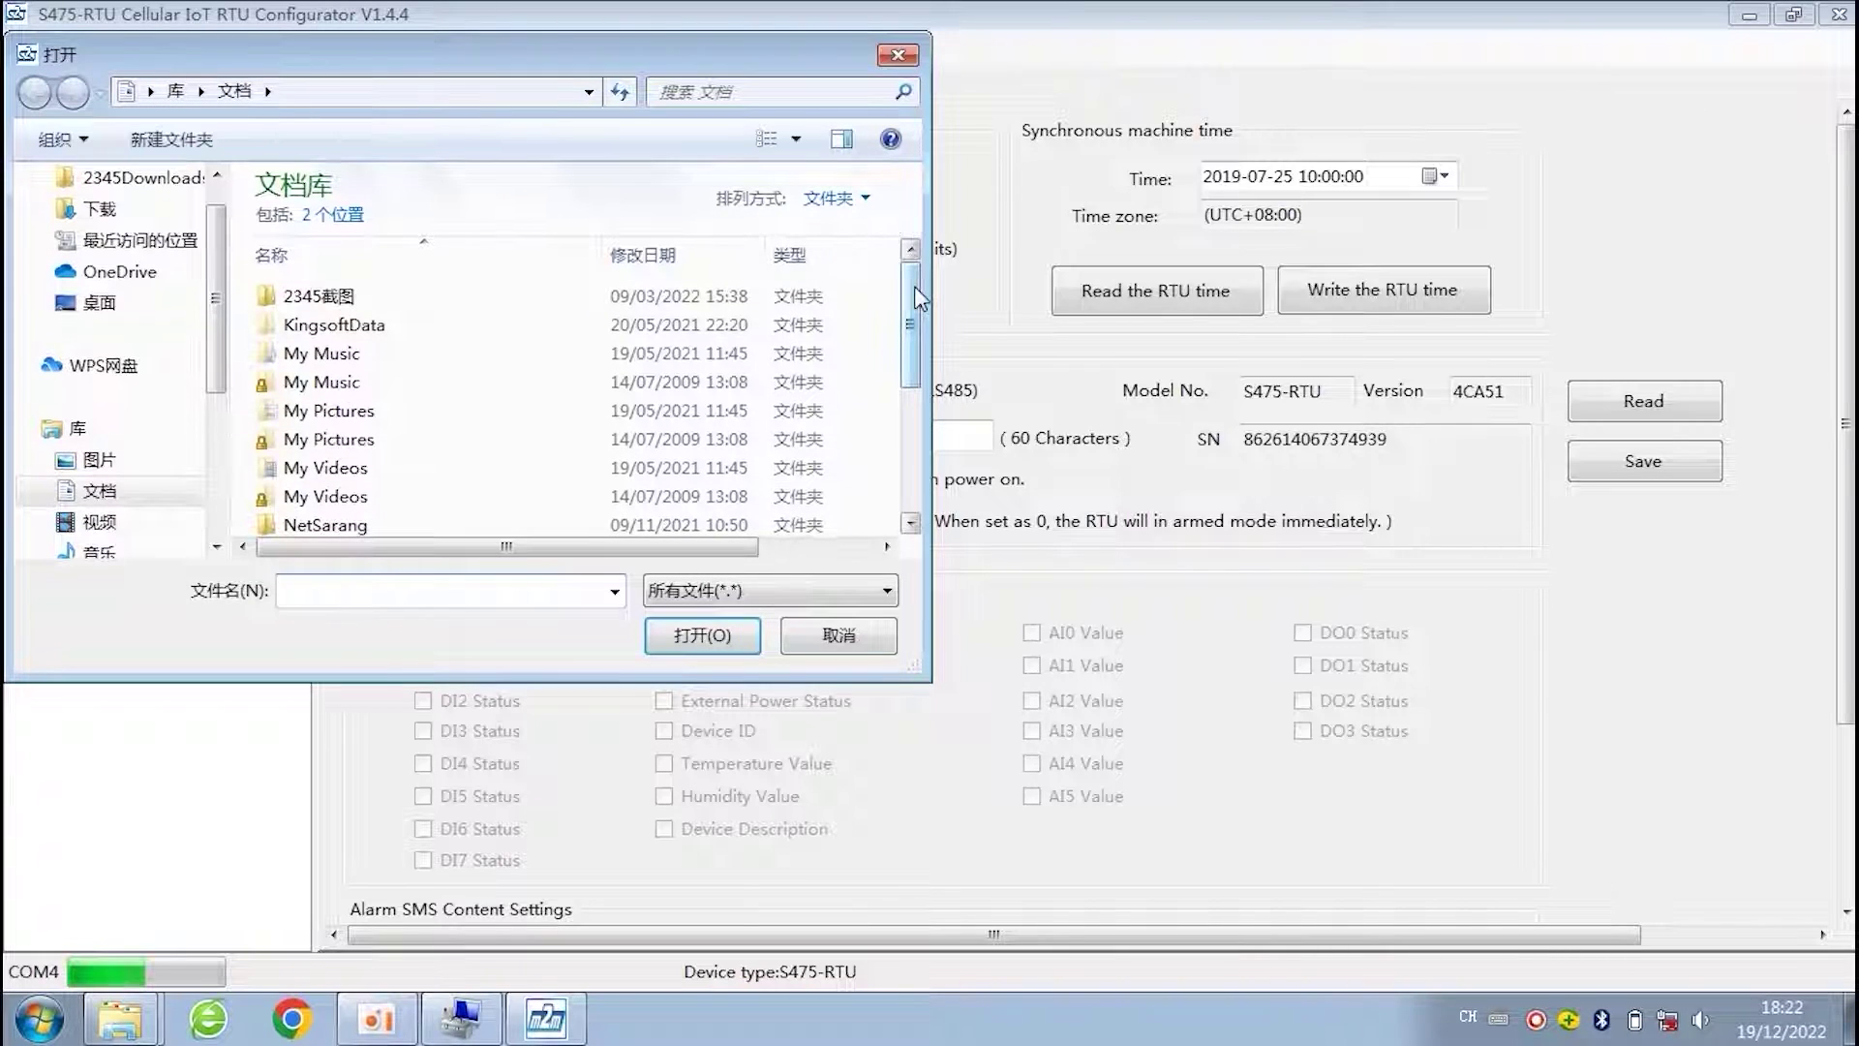
{"action": "left_click", "coordinate": [898, 55]}
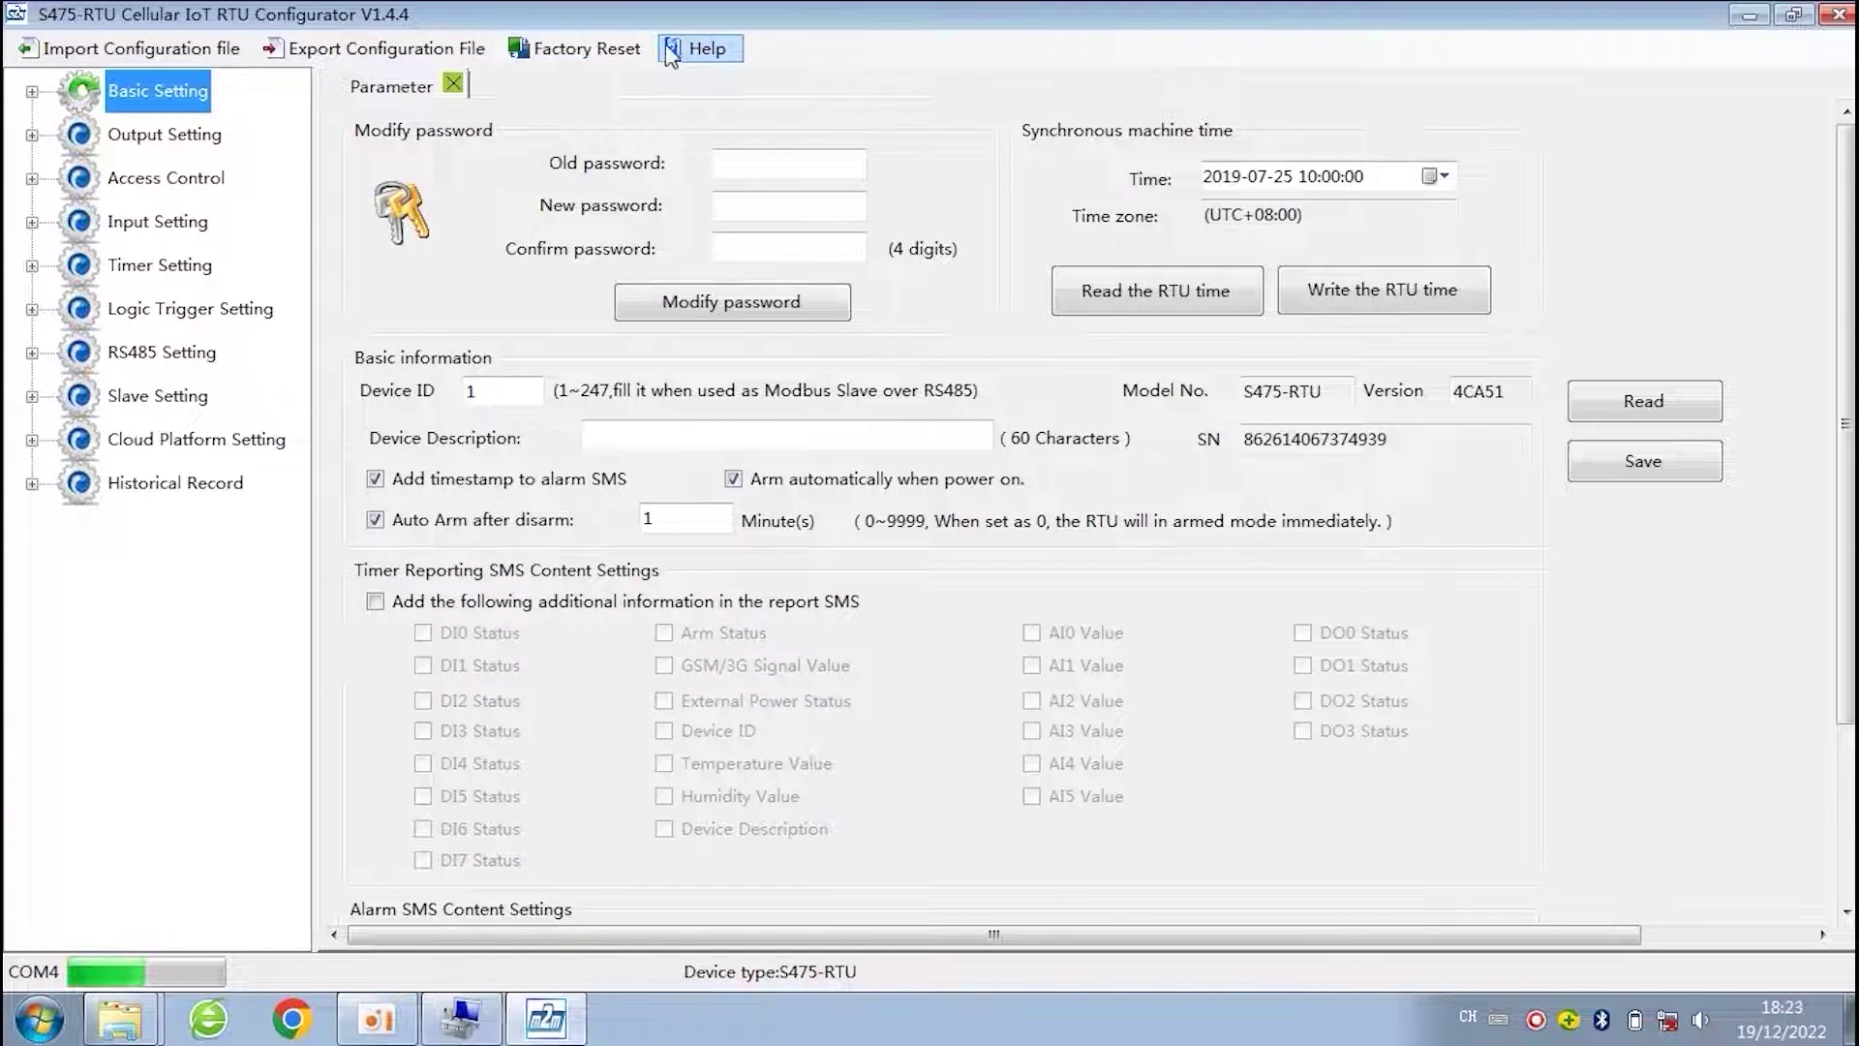
{"action": "left_click", "coordinate": [32, 93]}
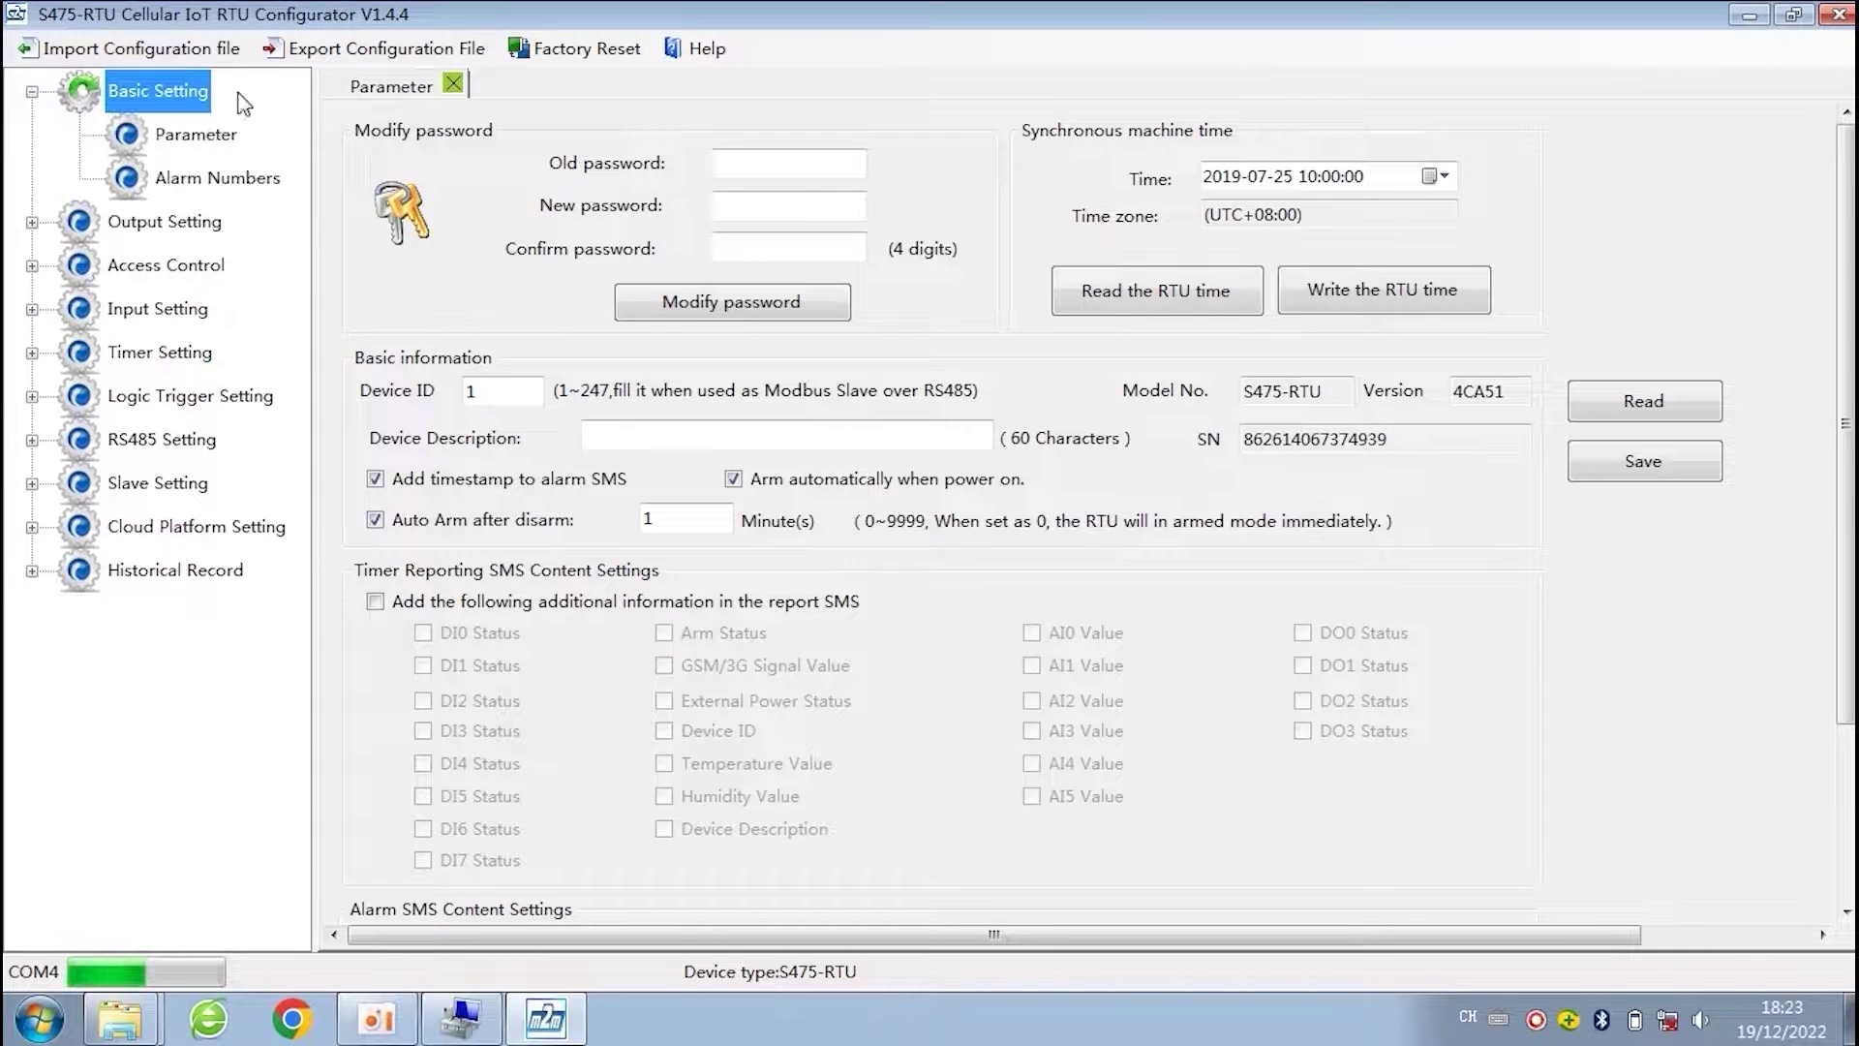
{"action": "left_click", "coordinate": [217, 139]}
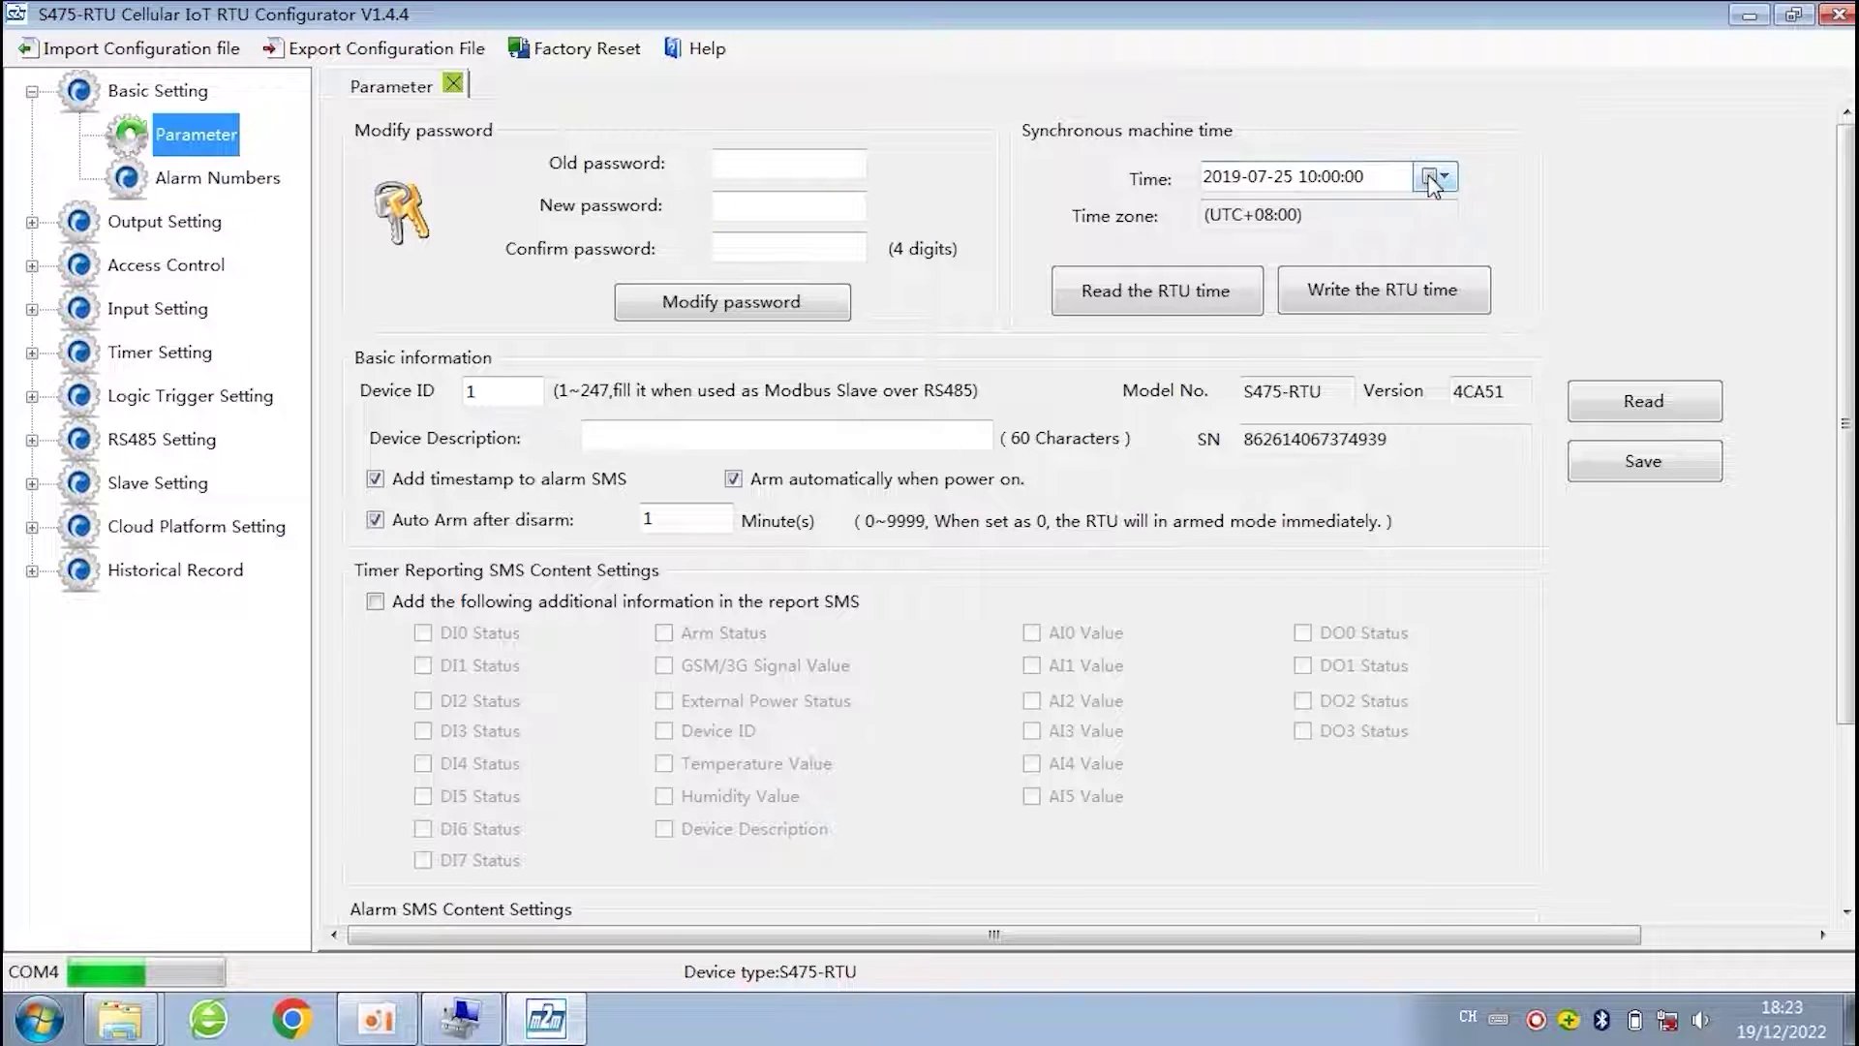
{"action": "left_click", "coordinate": [1379, 295]}
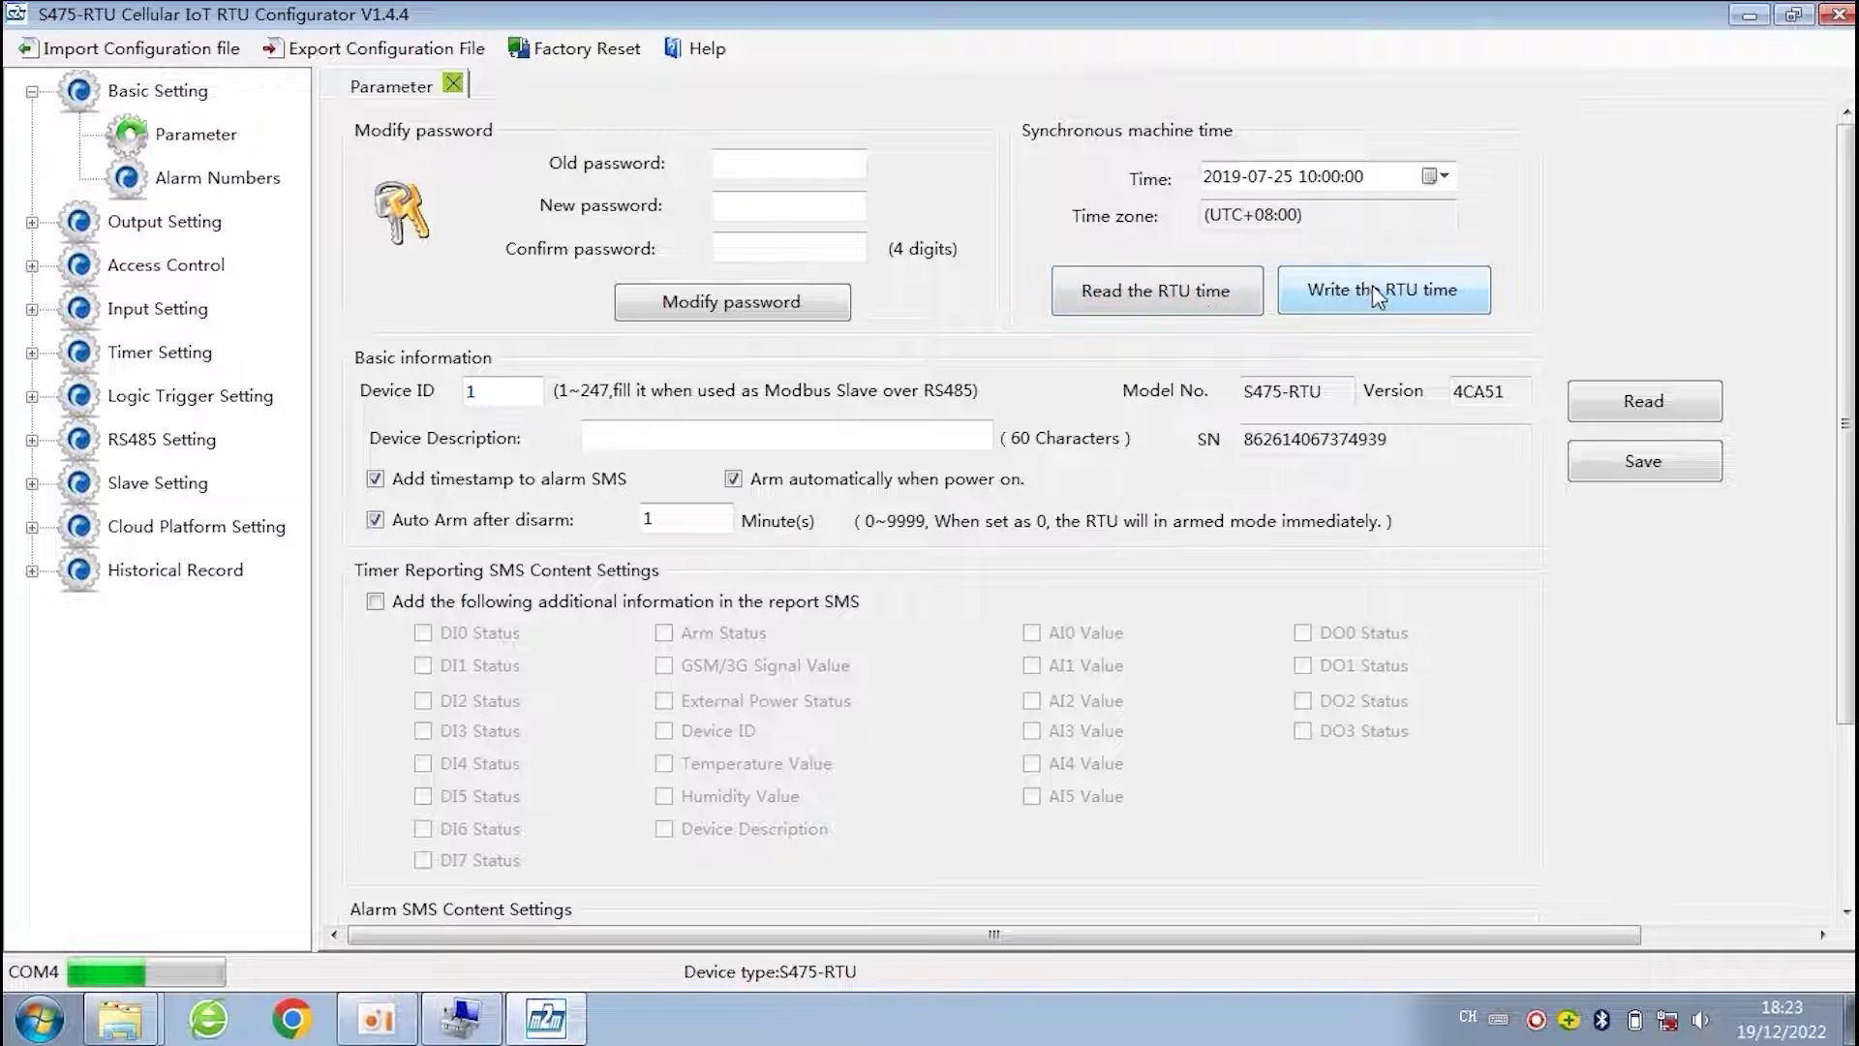
{"action": "left_click", "coordinate": [1222, 295]}
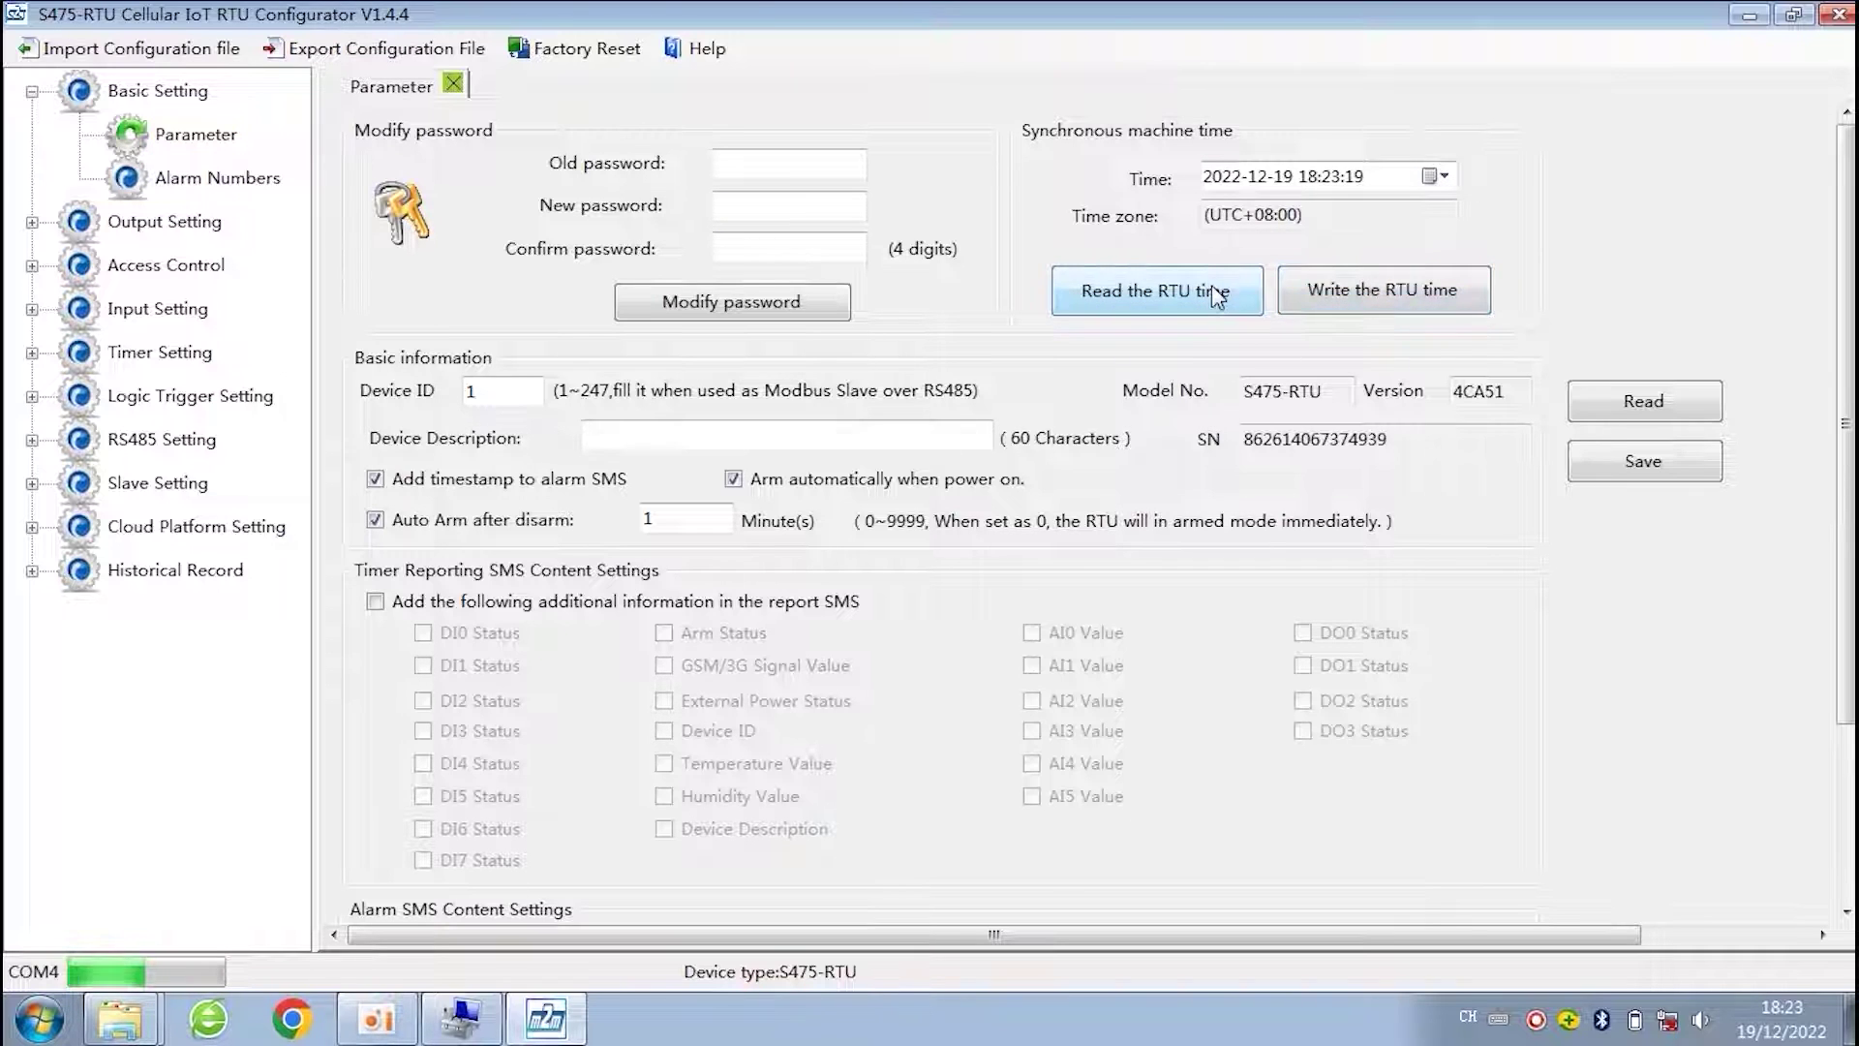
{"action": "left_click", "coordinate": [1329, 295]}
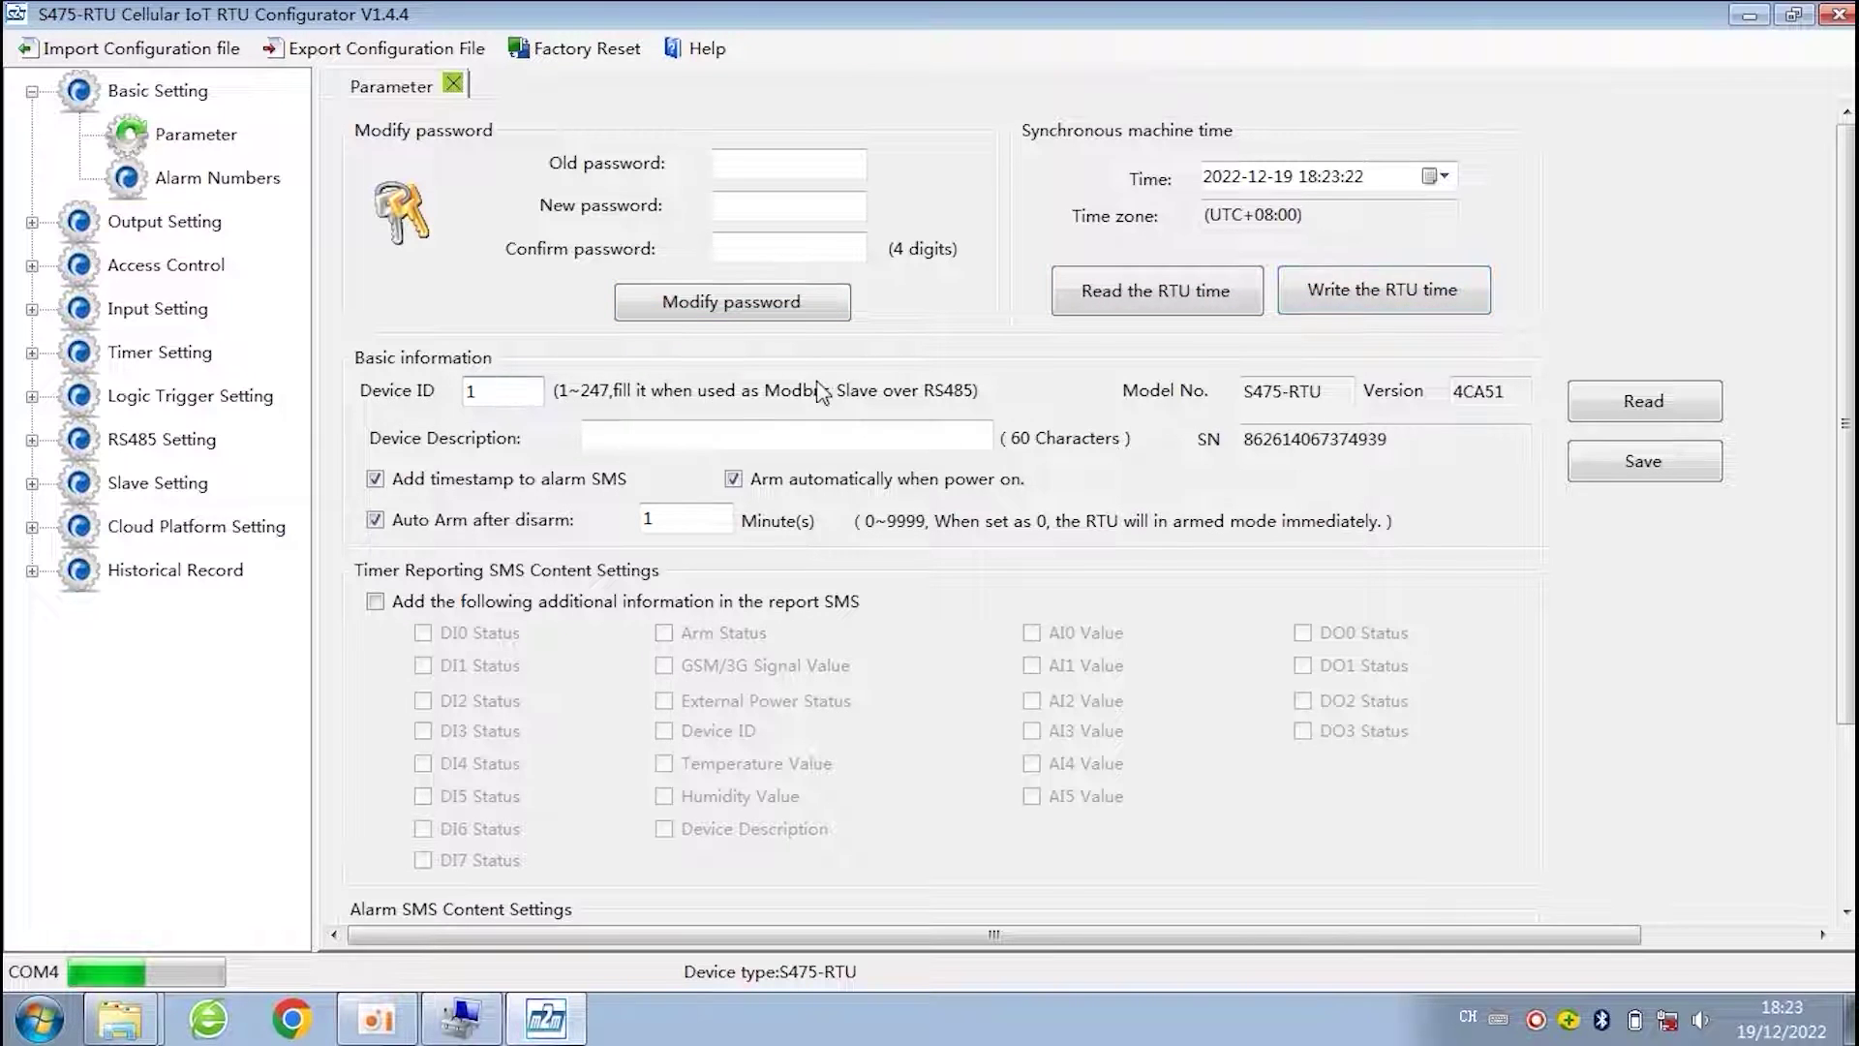
{"action": "left_click", "coordinate": [489, 392]}
{"action": "left_click", "coordinate": [1510, 395]}
{"action": "left_click", "coordinate": [656, 433]}
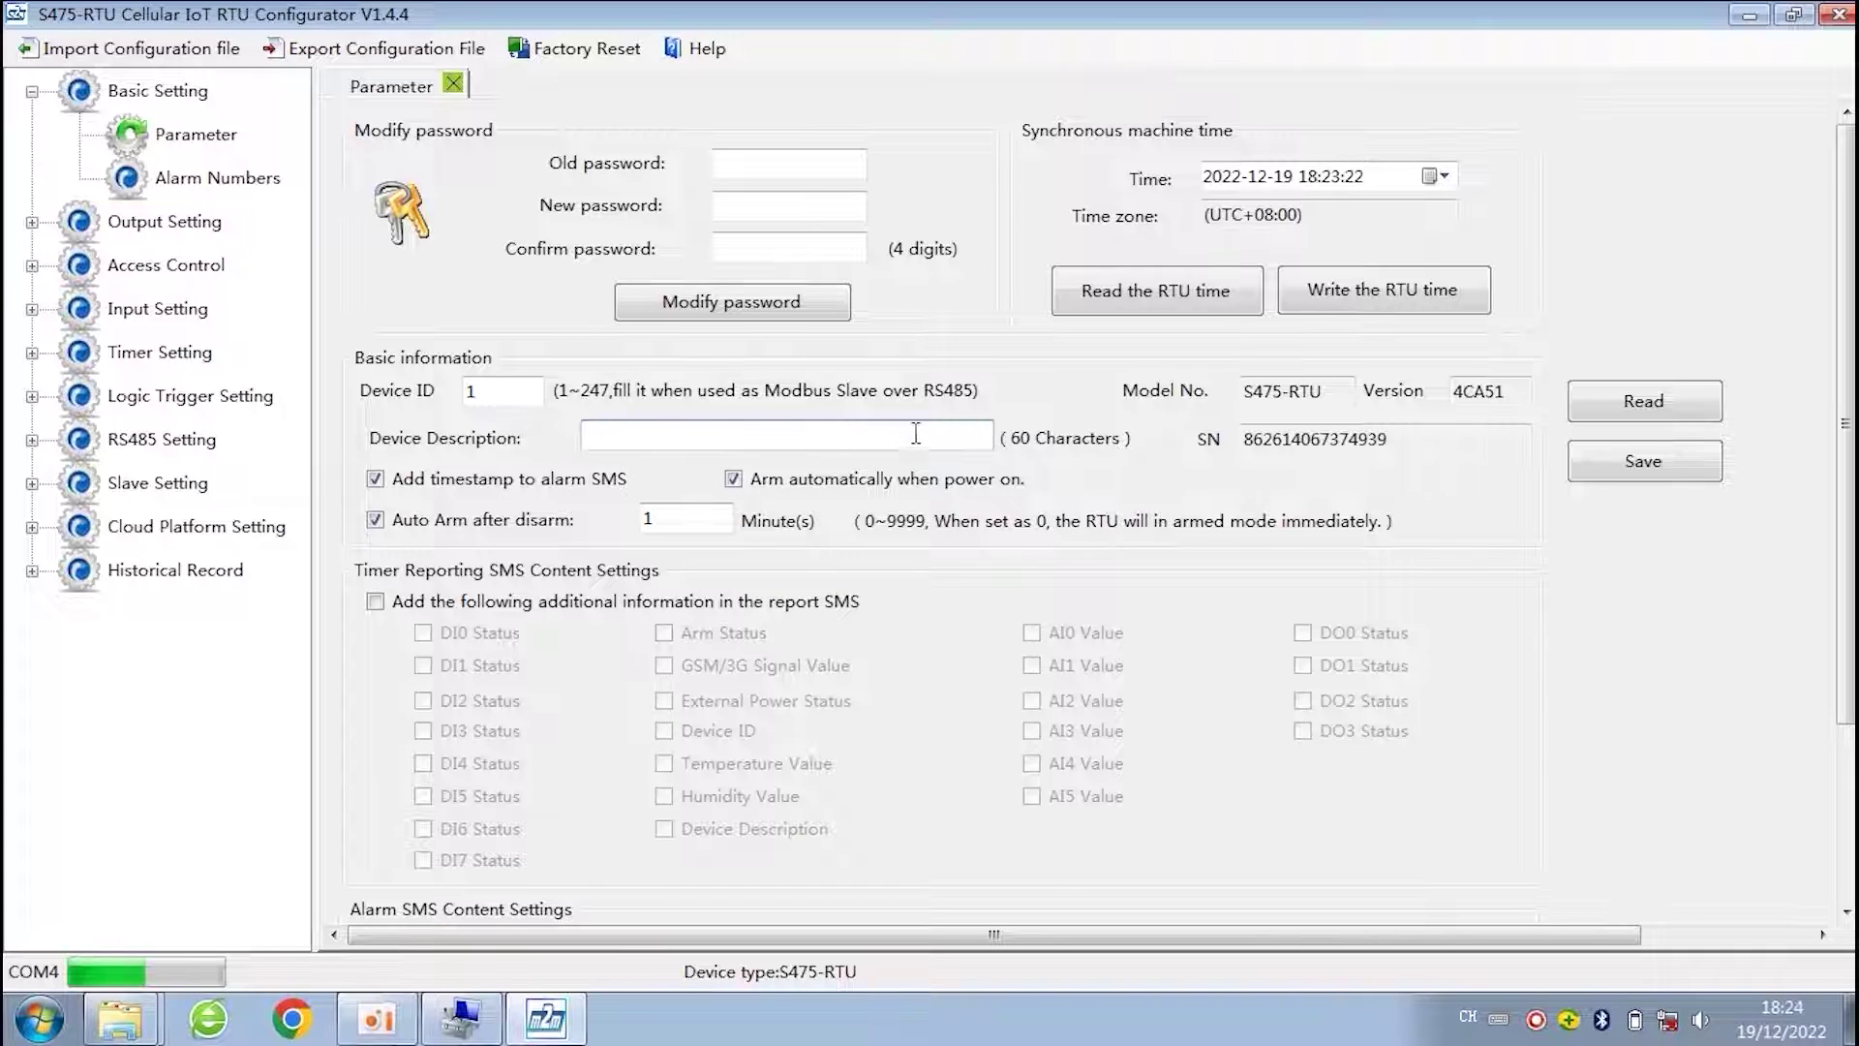
{"action": "left_click", "coordinate": [1410, 446]}
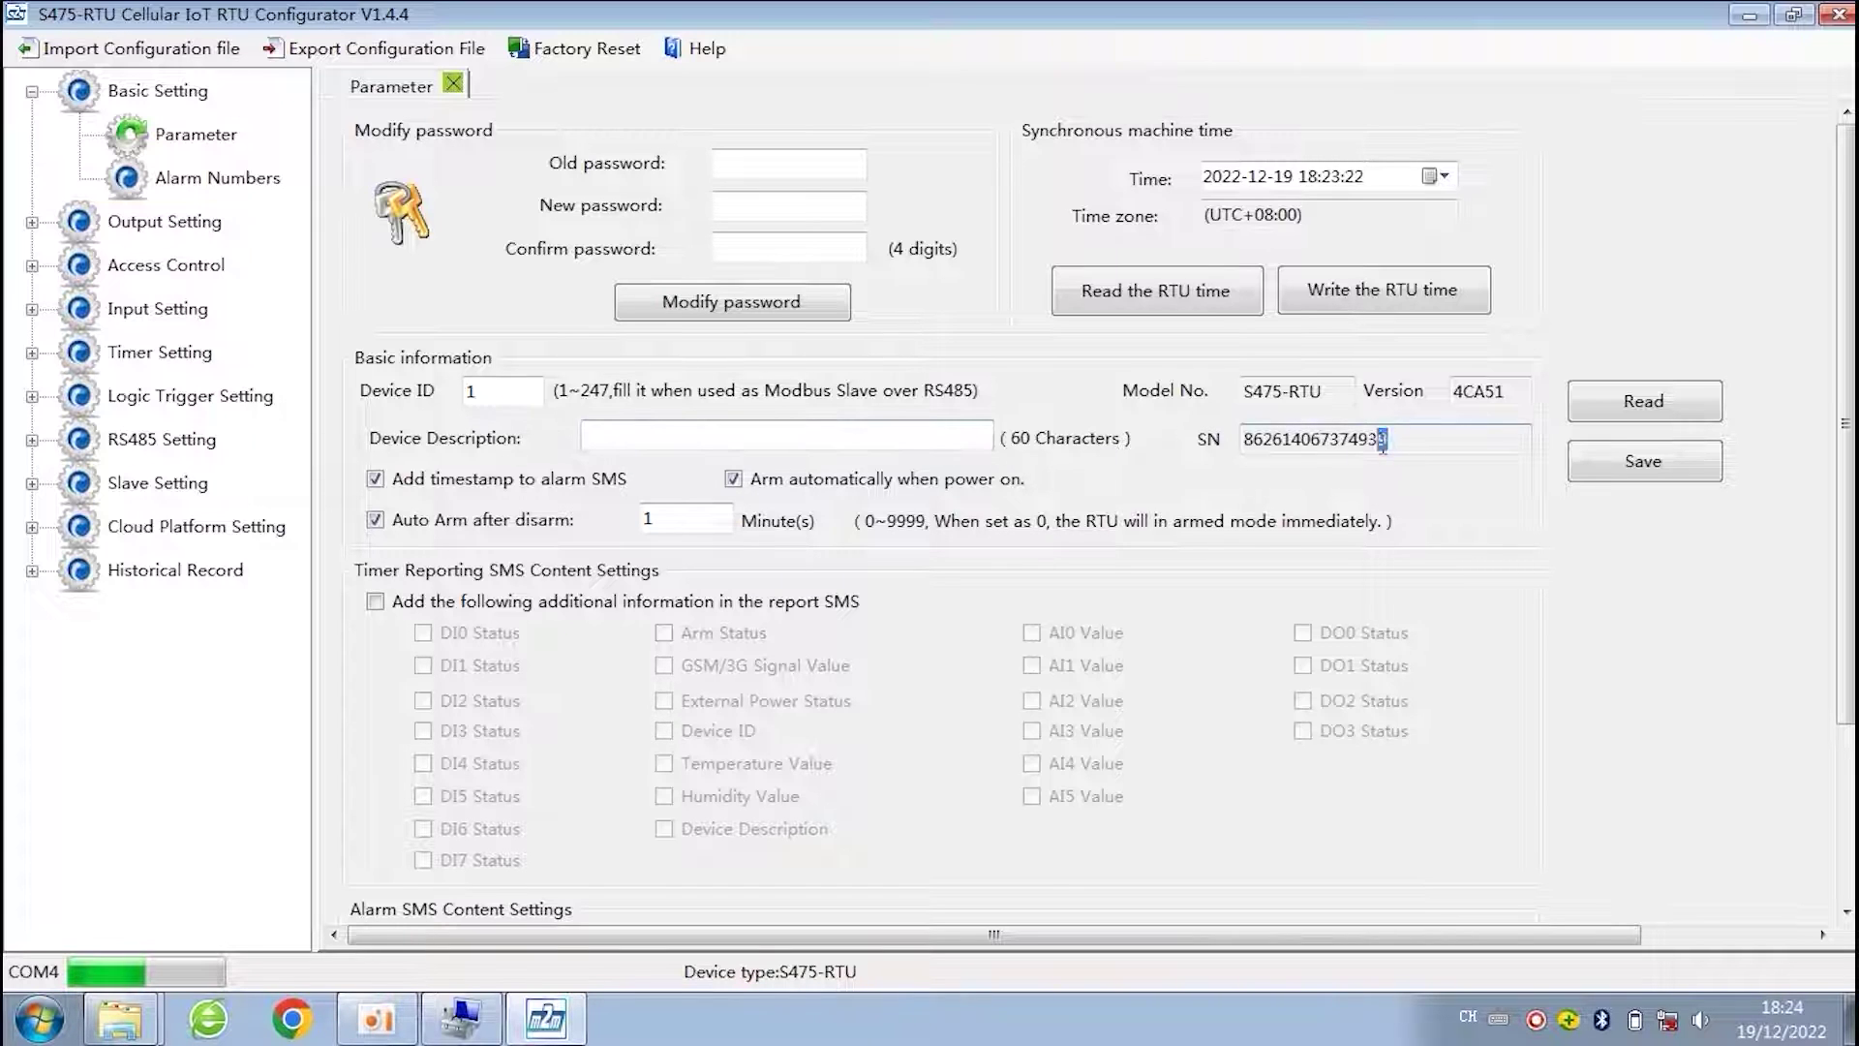
{"action": "left_click_drag", "start_coordinate": [1409, 446], "coordinate": [1405, 443]}
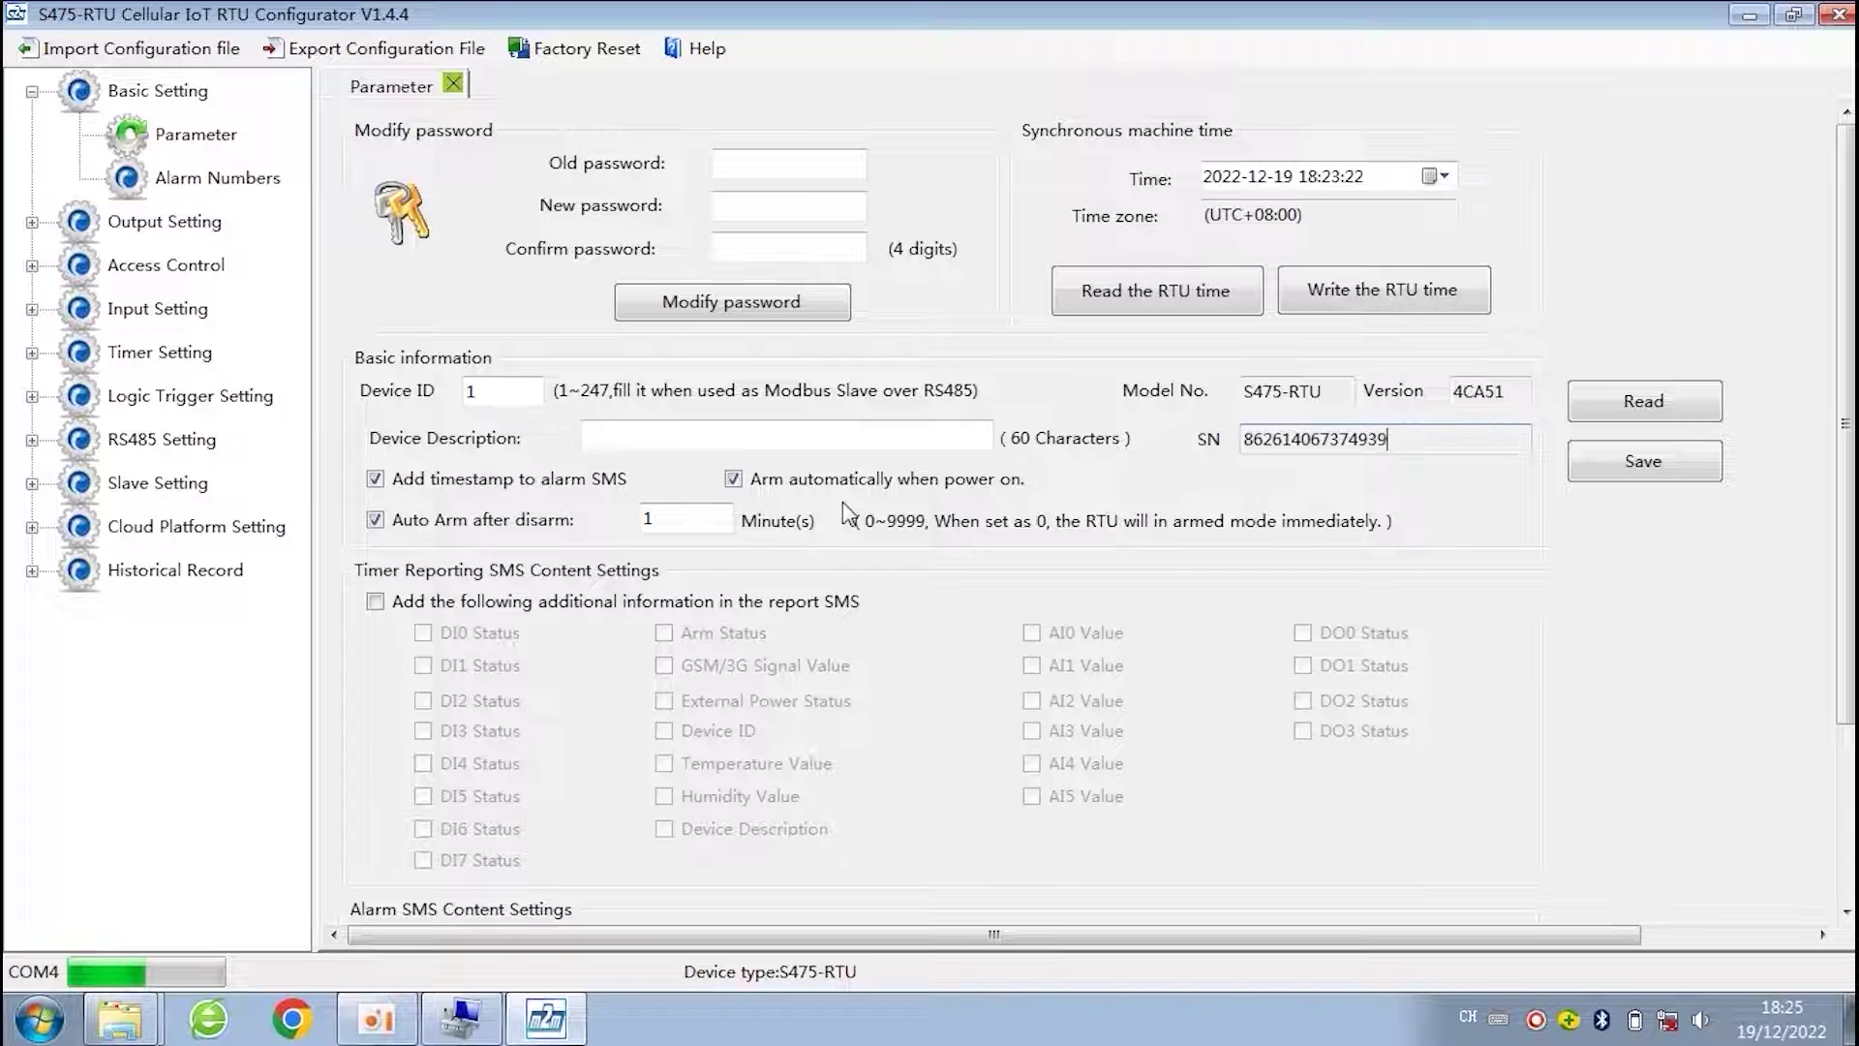
- Add External Power Status, Temperature, Humidity, AI0 and AI1 values to the timer report SMS
{"action": "left_click", "coordinate": [376, 602]}
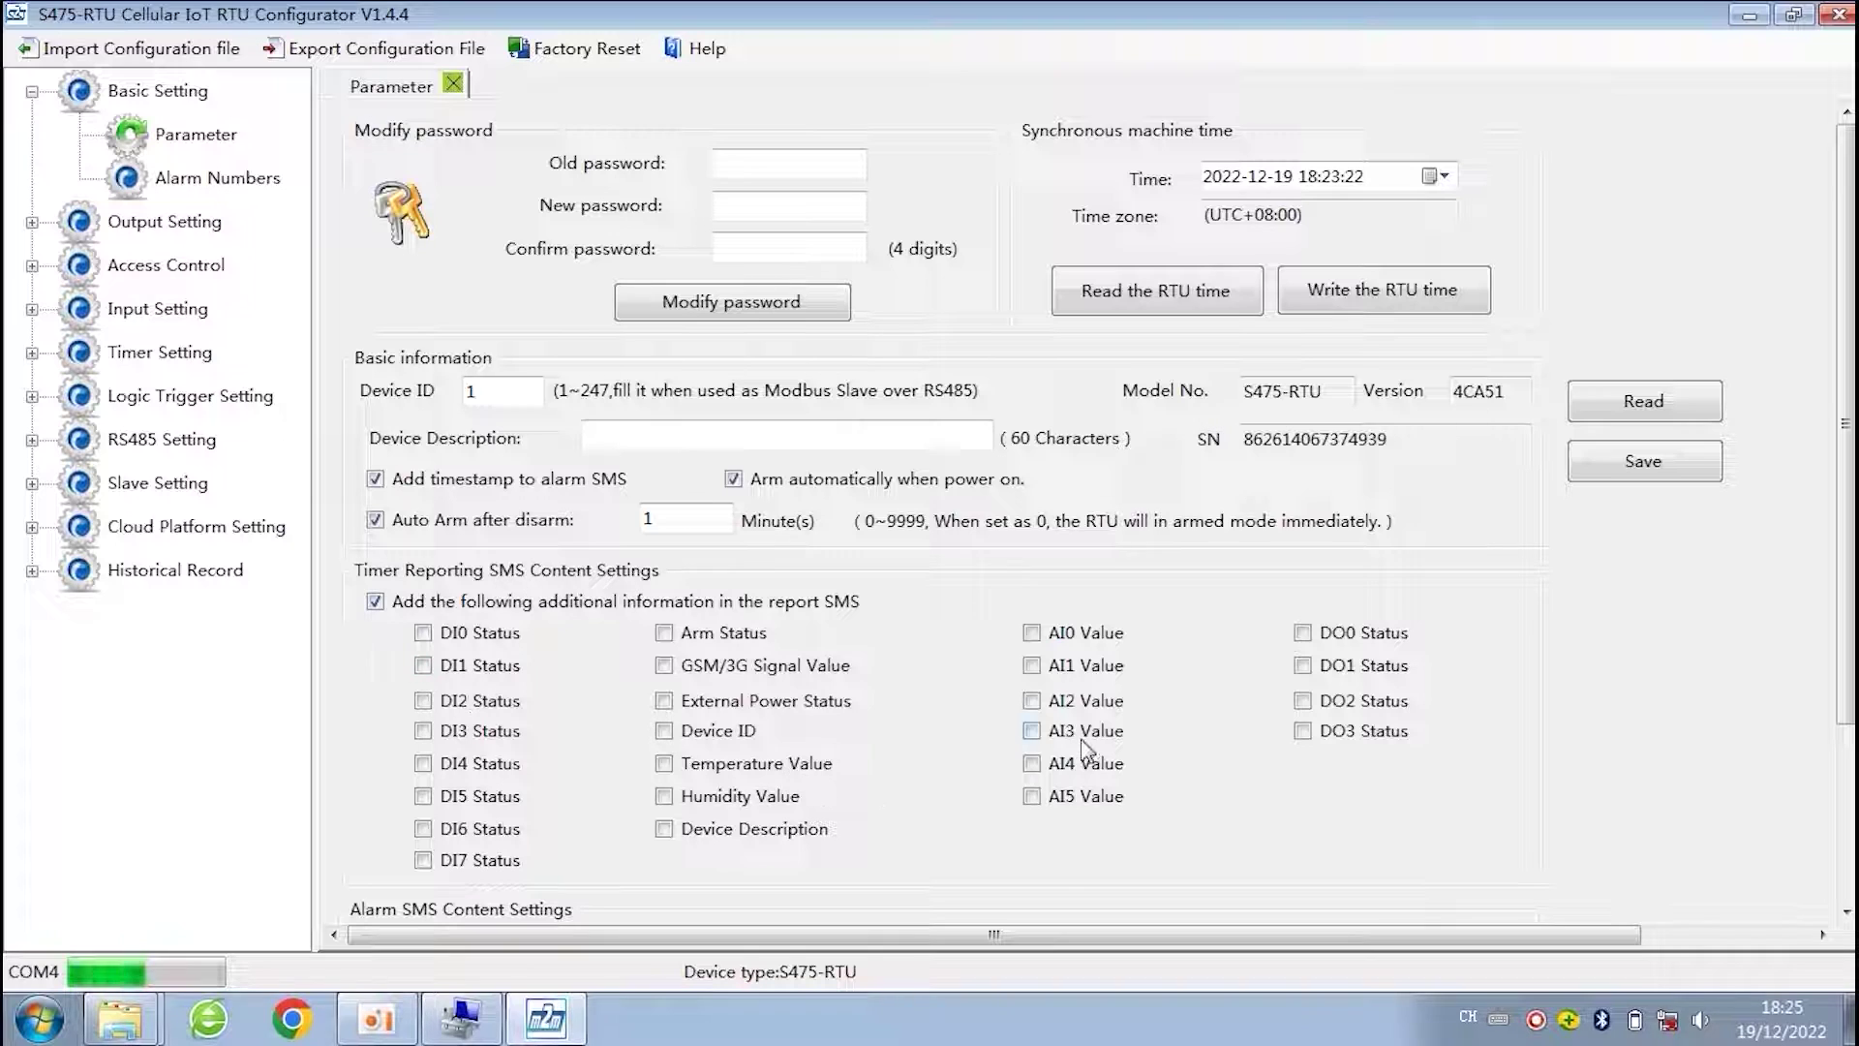
{"action": "left_click", "coordinate": [664, 707]}
{"action": "left_click", "coordinate": [664, 765]}
{"action": "left_click", "coordinate": [664, 797]}
{"action": "left_click", "coordinate": [1031, 633]}
{"action": "left_click", "coordinate": [1032, 666]}
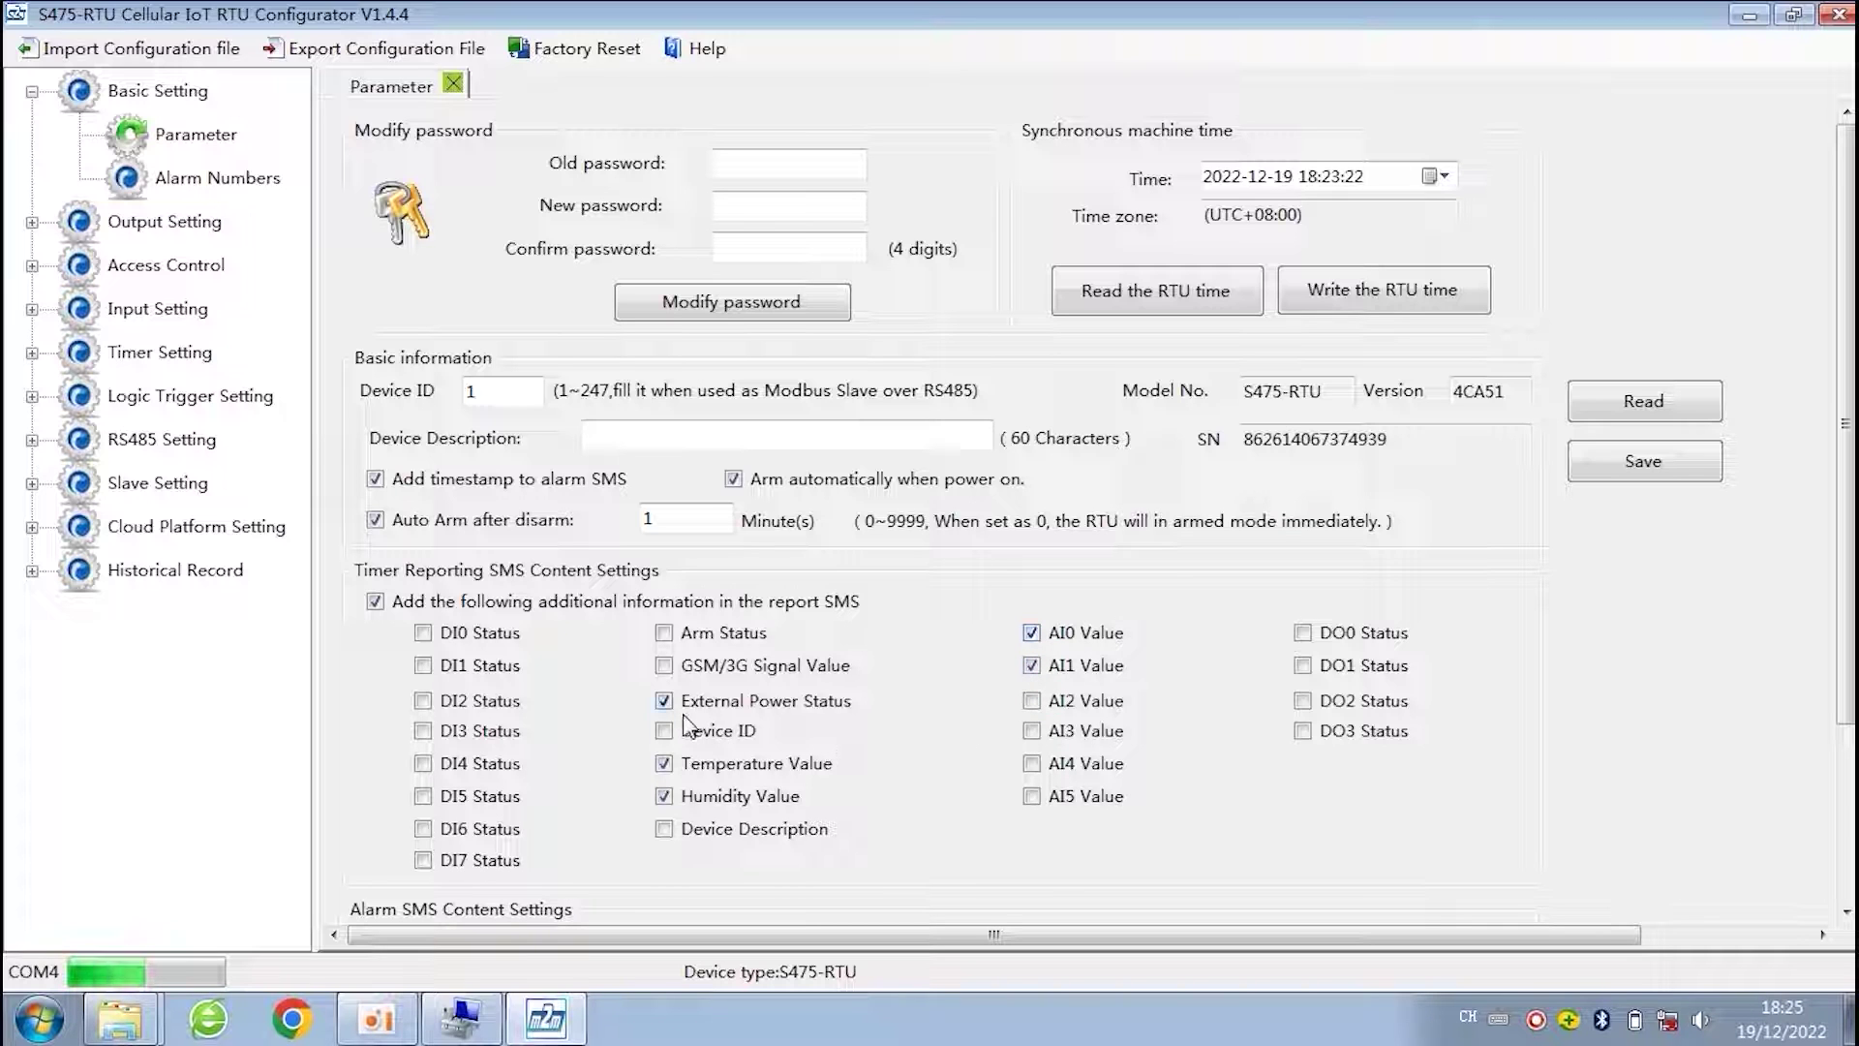
{"action": "scroll", "coordinate": [927, 672], "scroll_direction": "down", "scroll_amount": 1}
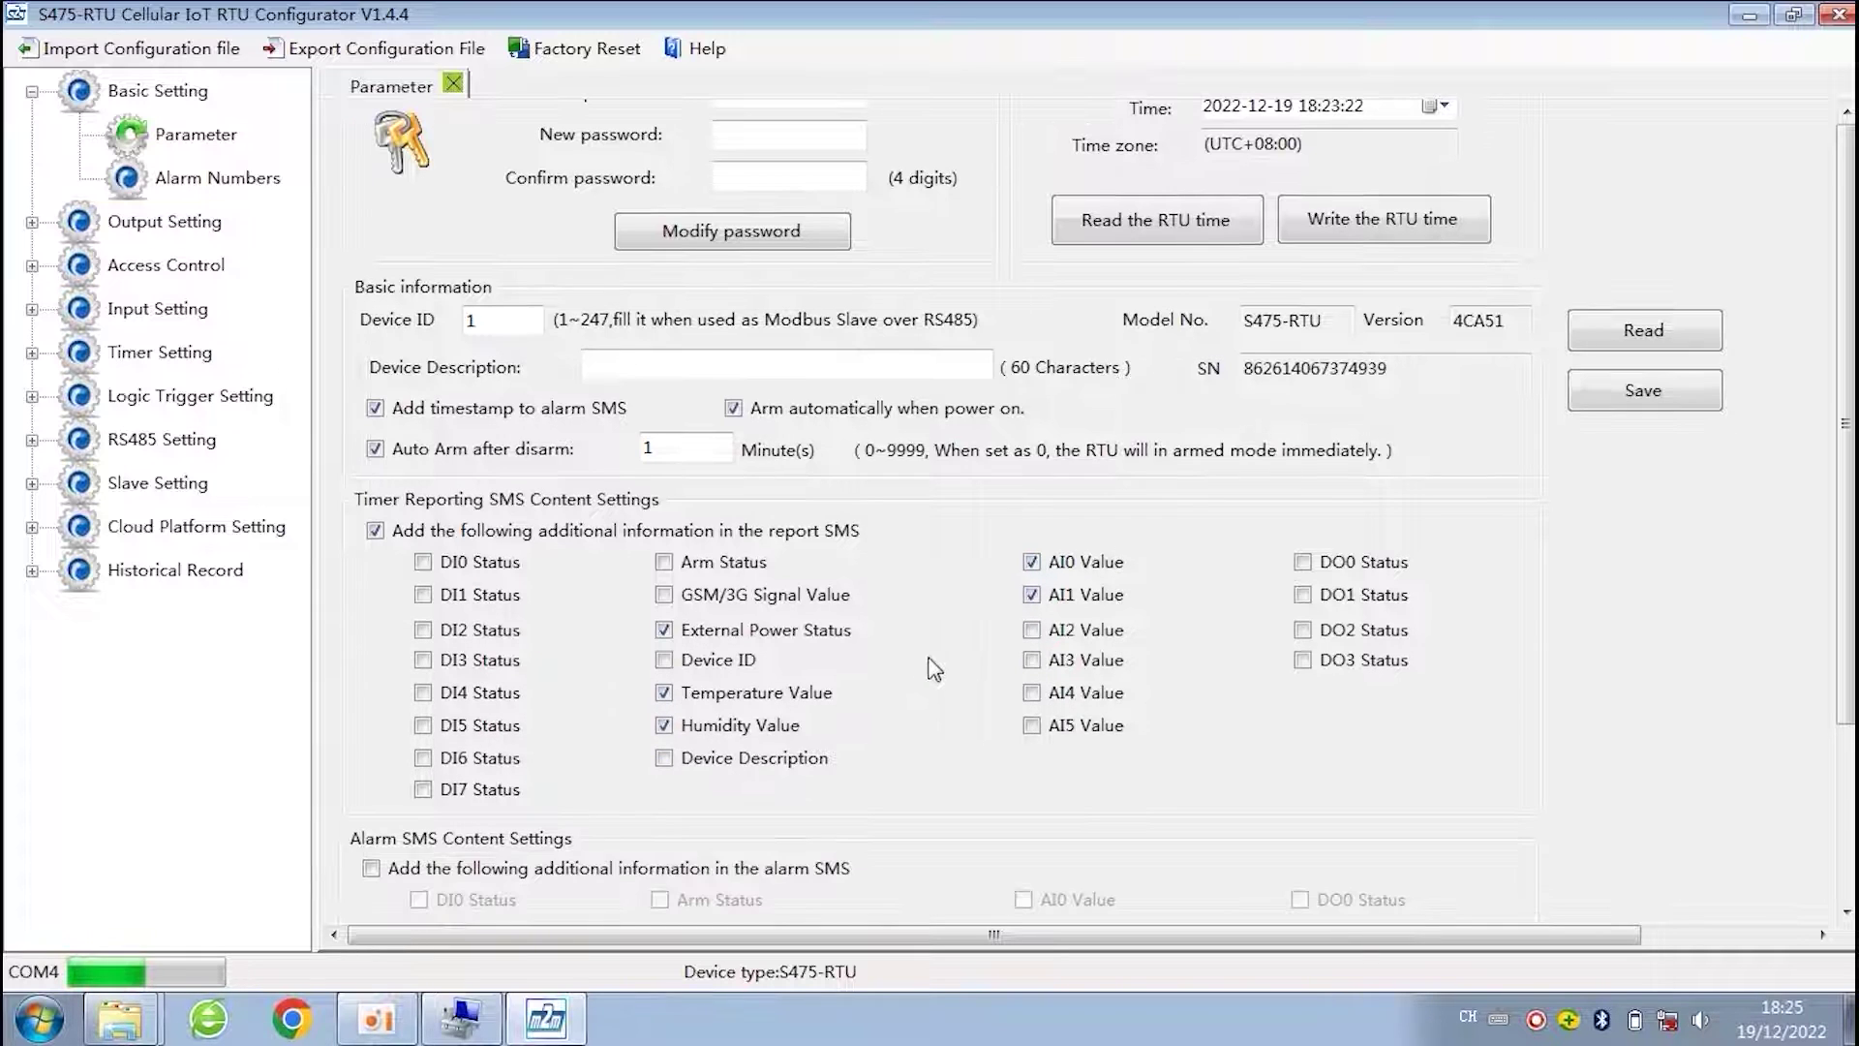
{"action": "left_click", "coordinate": [191, 184]}
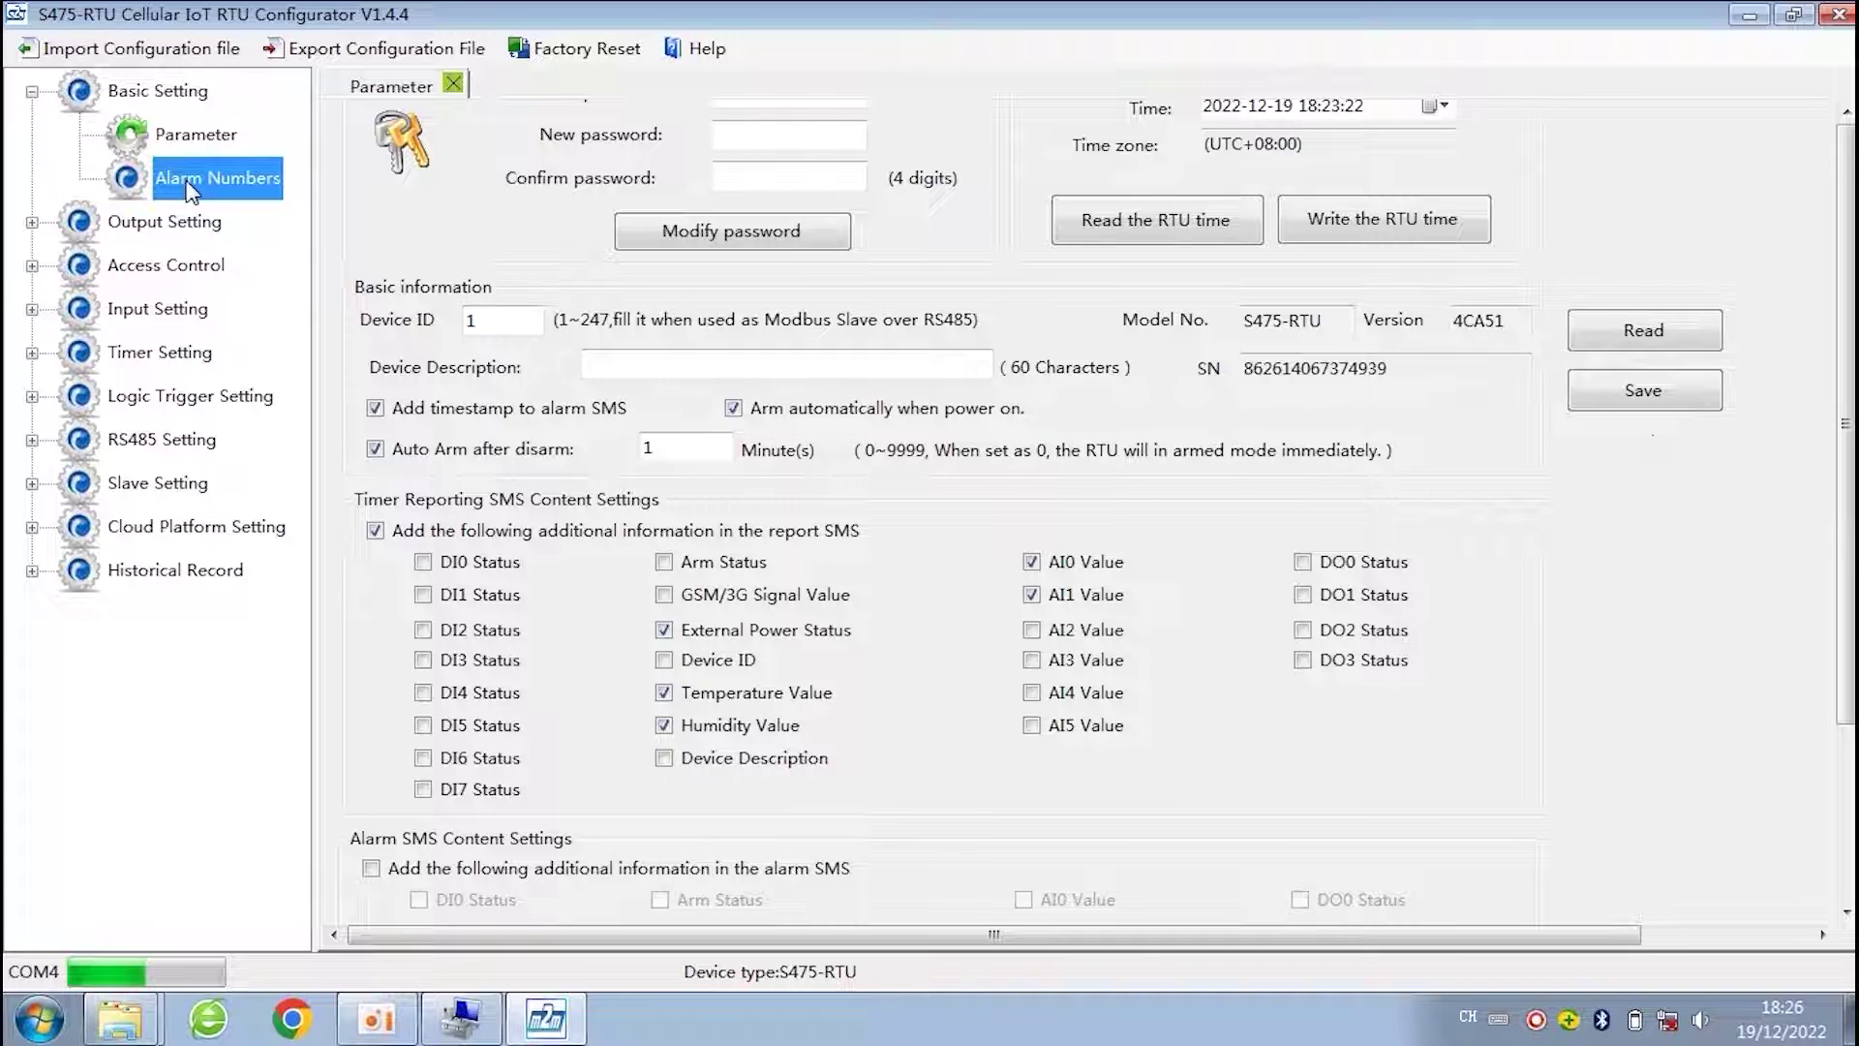
- Enter User No.0's alarm phone number in the authorised user phone number table
{"action": "left_click", "coordinate": [619, 281]}
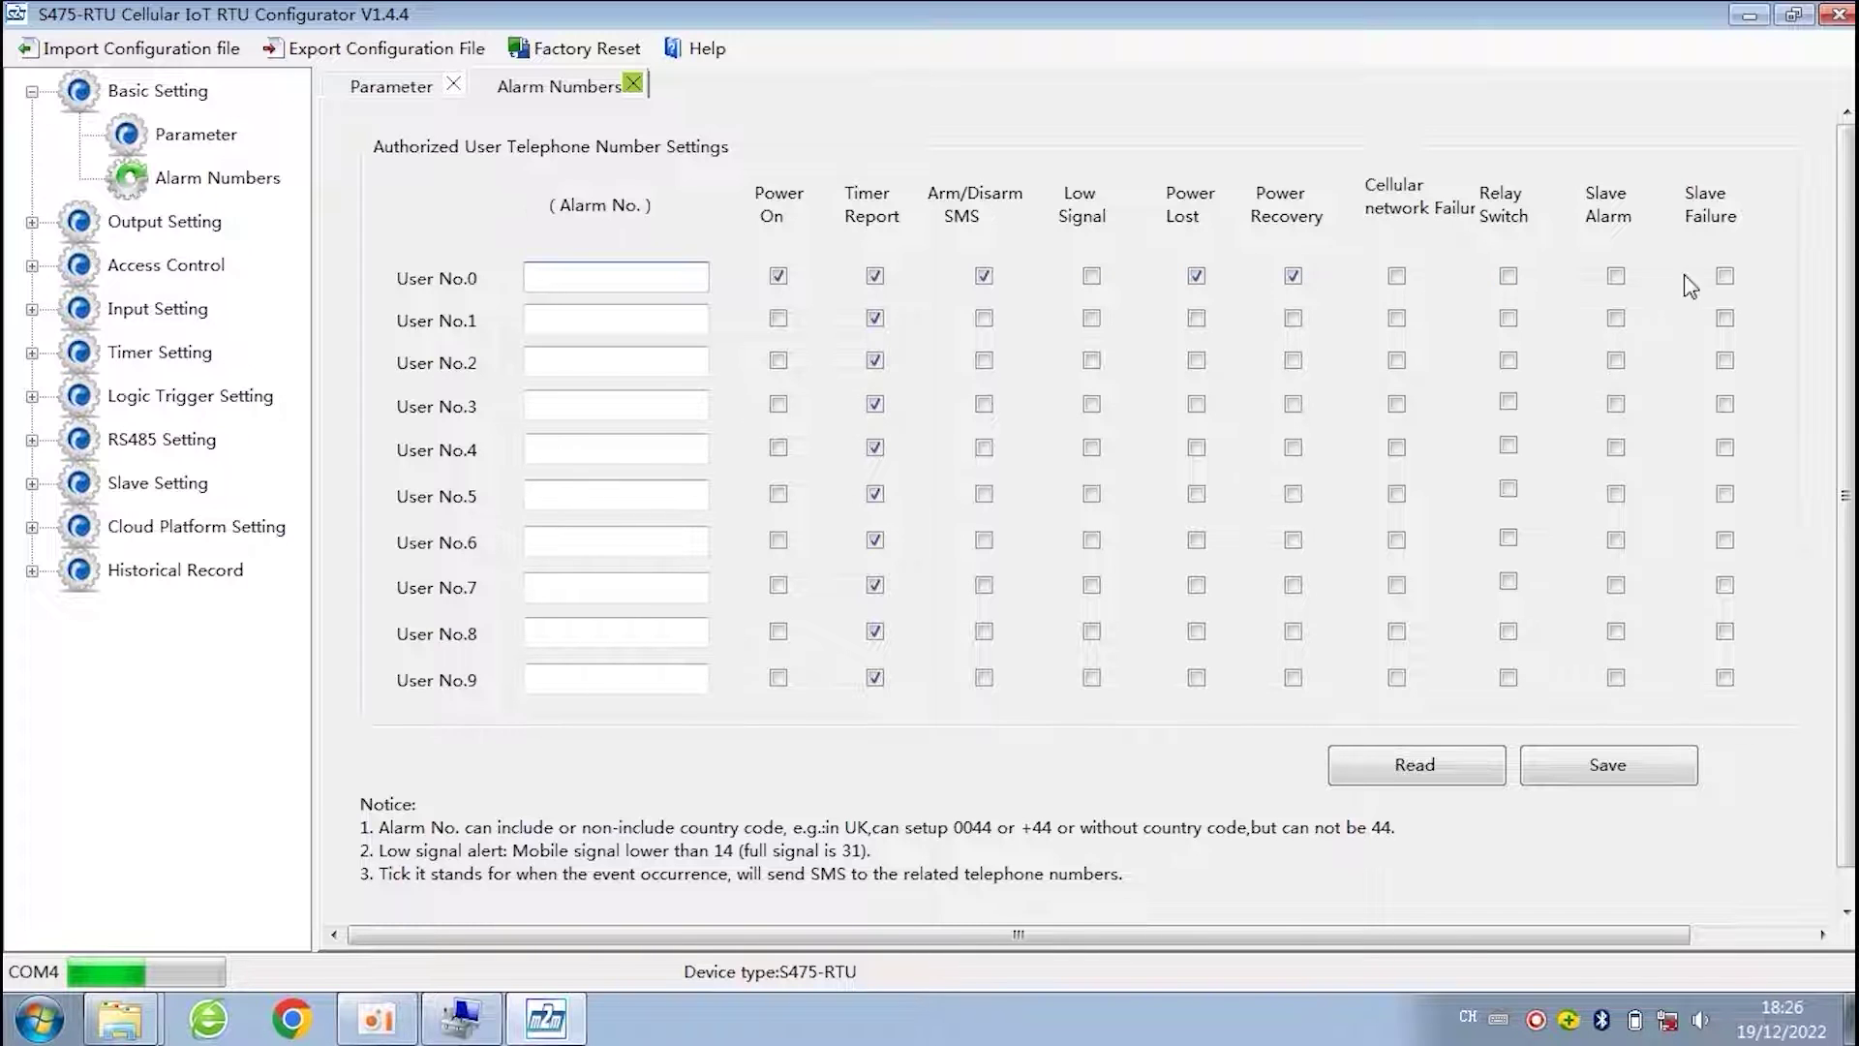
{"action": "left_click", "coordinate": [567, 275]}
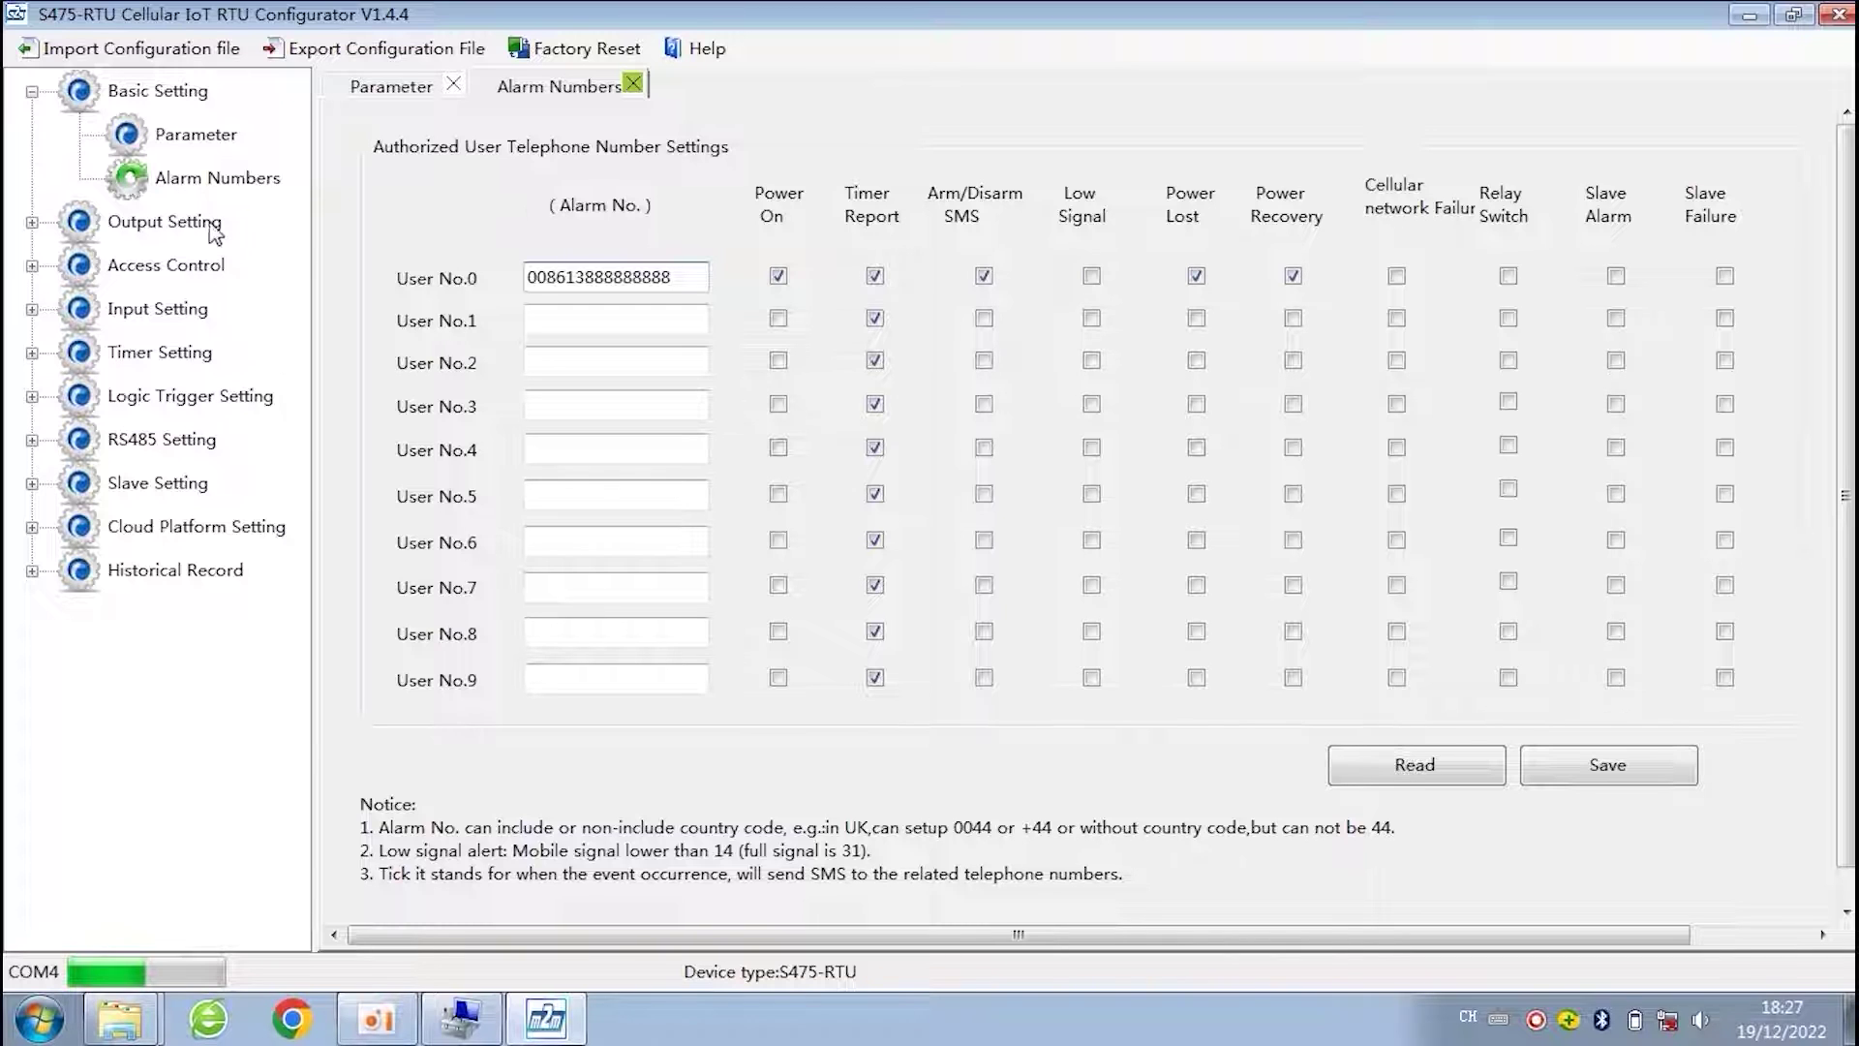
{"action": "left_click", "coordinate": [33, 91]}
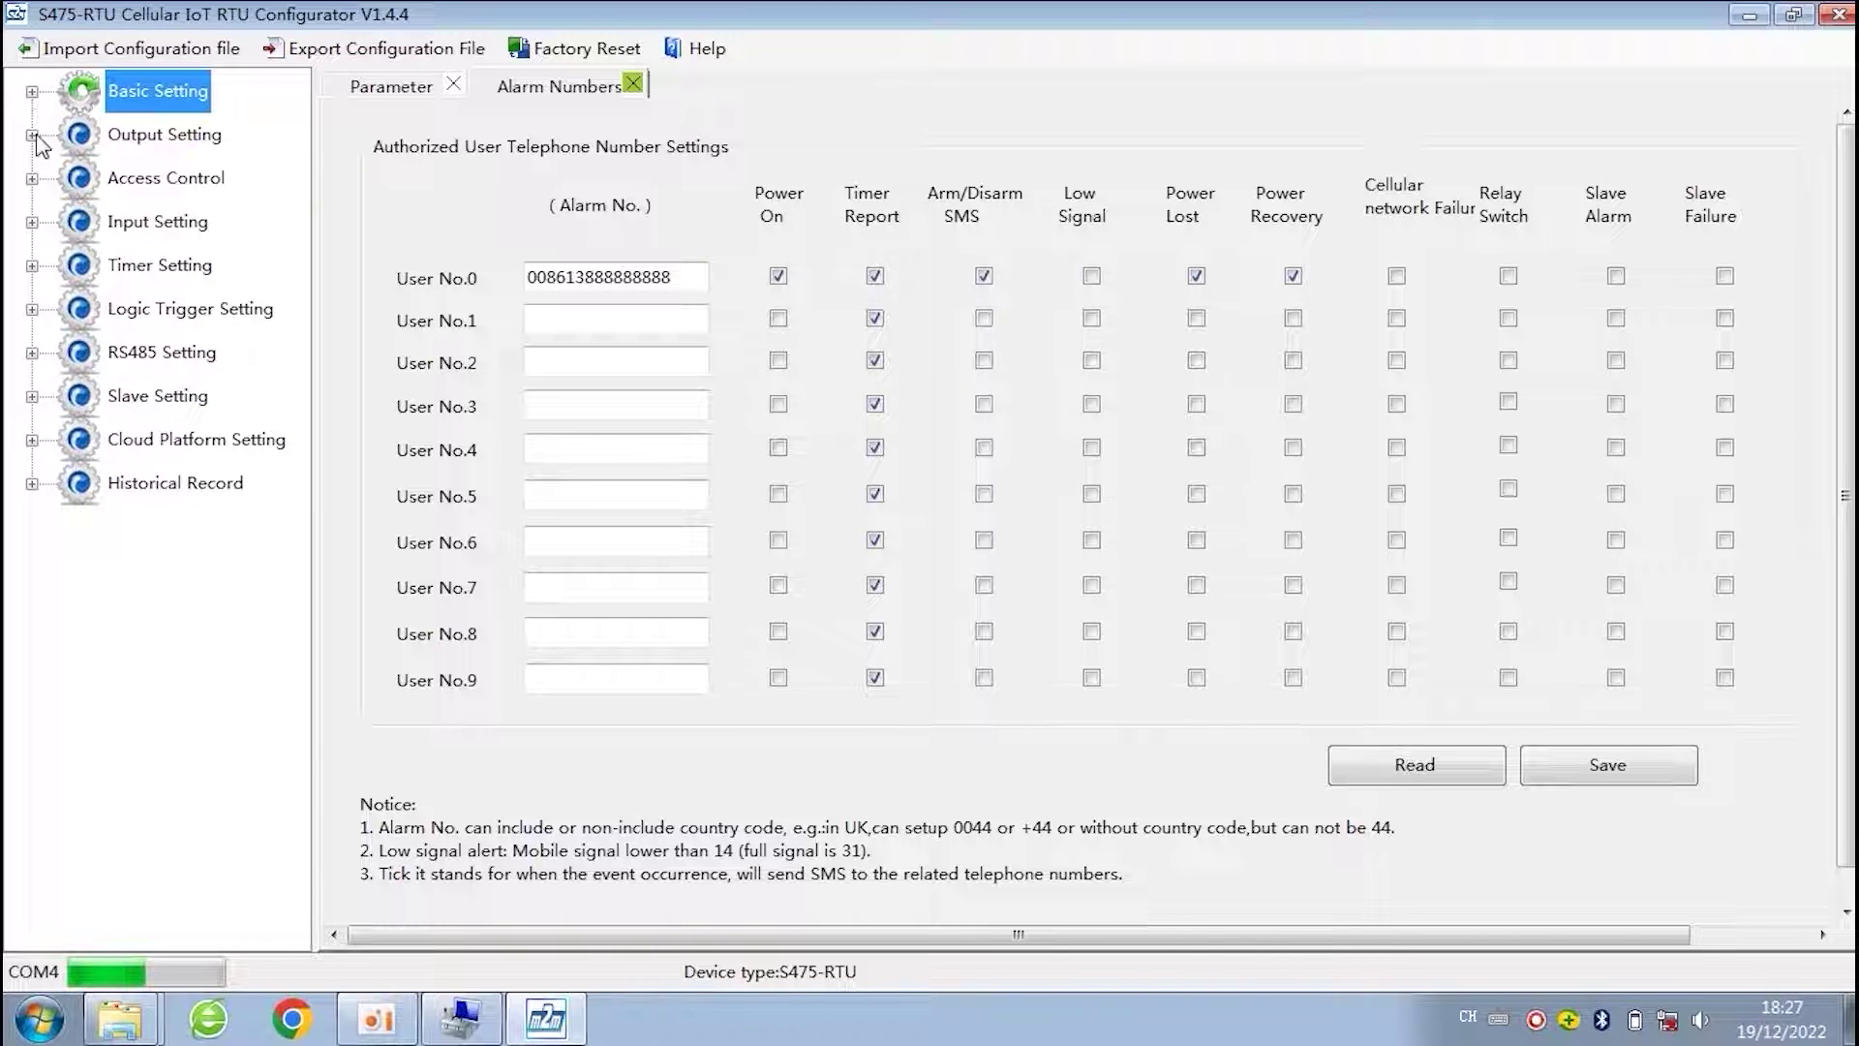
- In the DO output settings, try DO_0 as Open door with a 30 s close time
{"action": "left_click", "coordinate": [32, 136]}
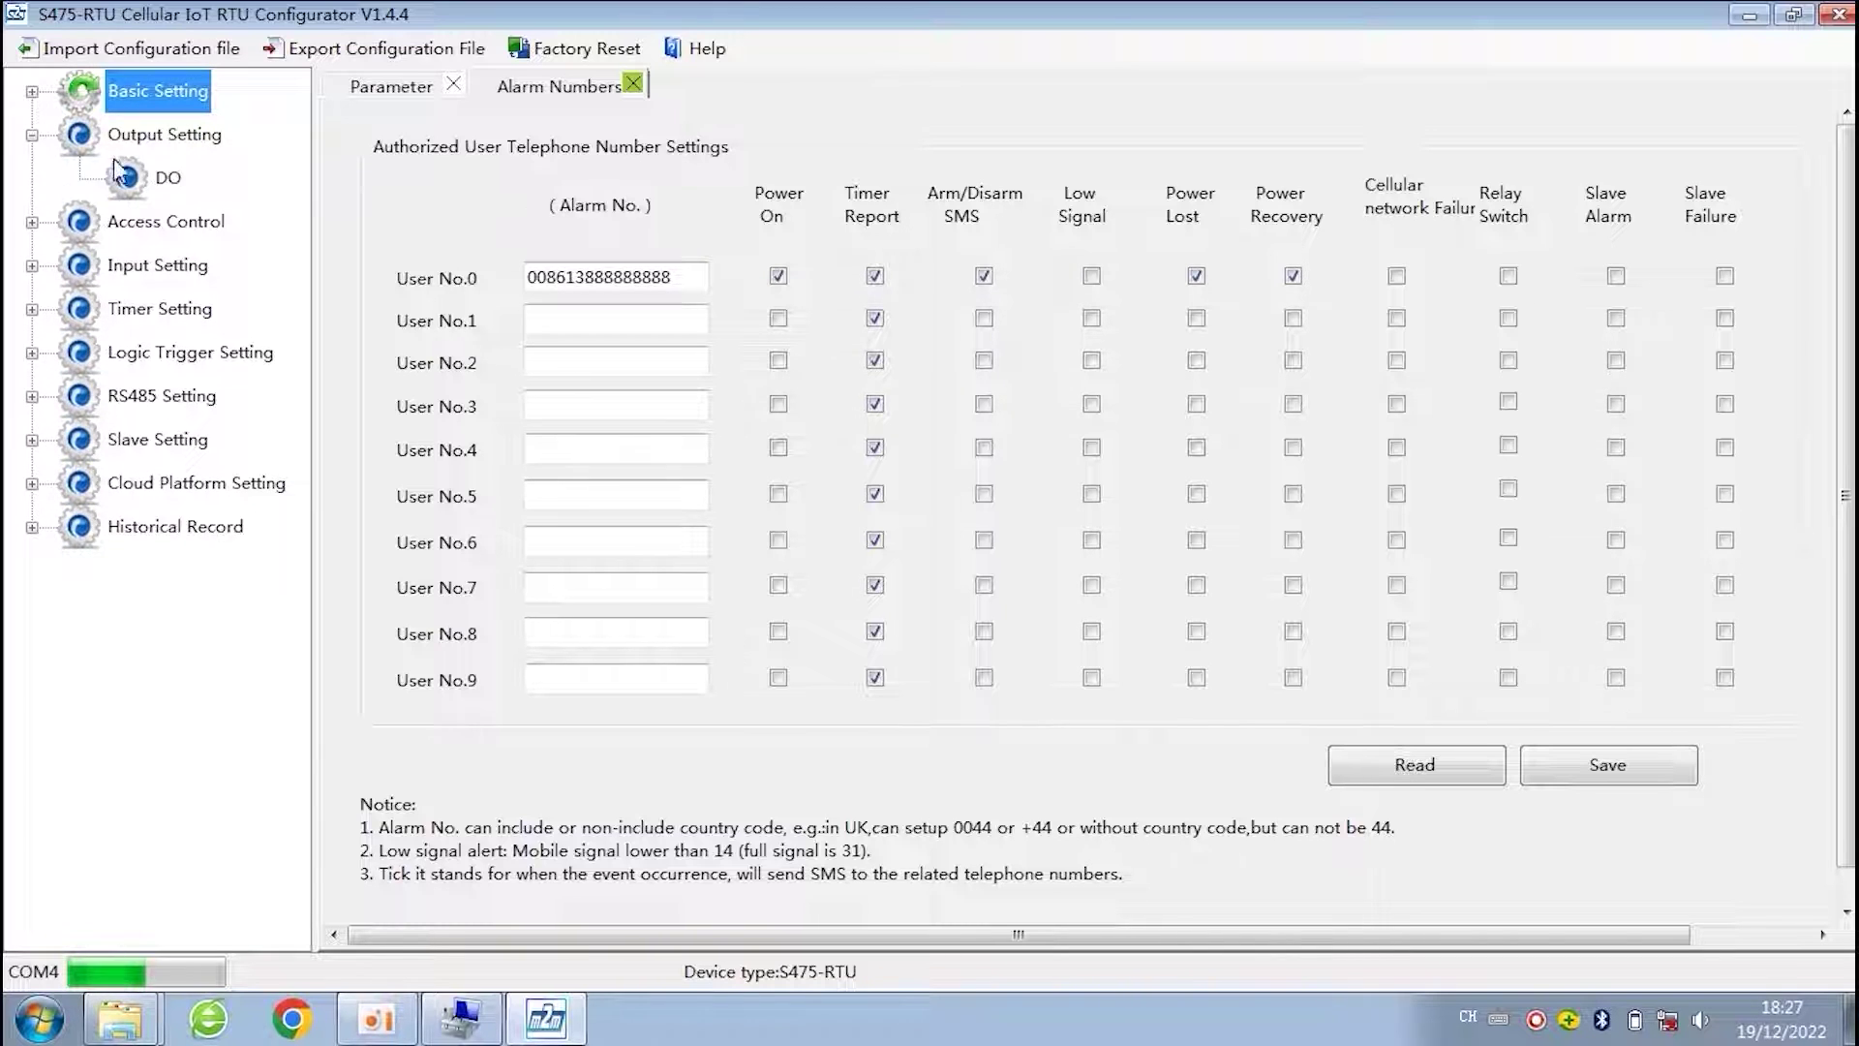
{"action": "left_click", "coordinate": [162, 179]}
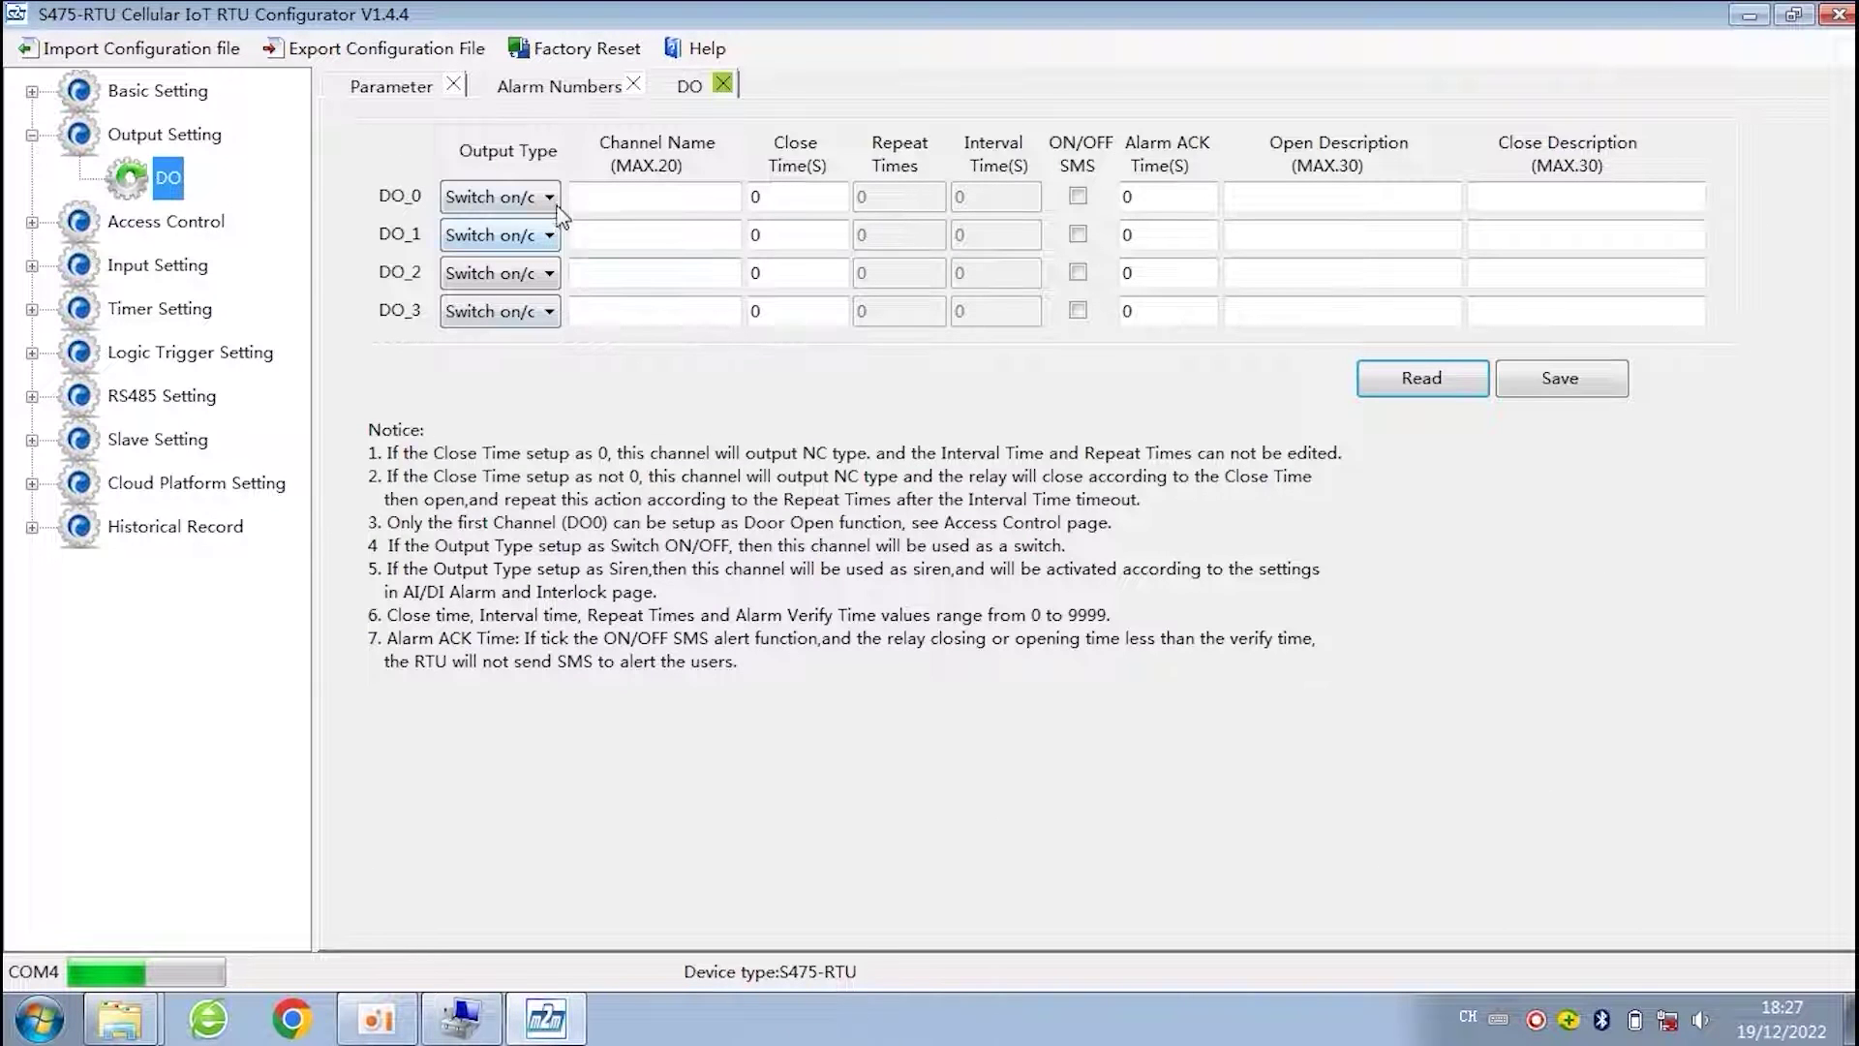
{"action": "left_click", "coordinate": [554, 199]}
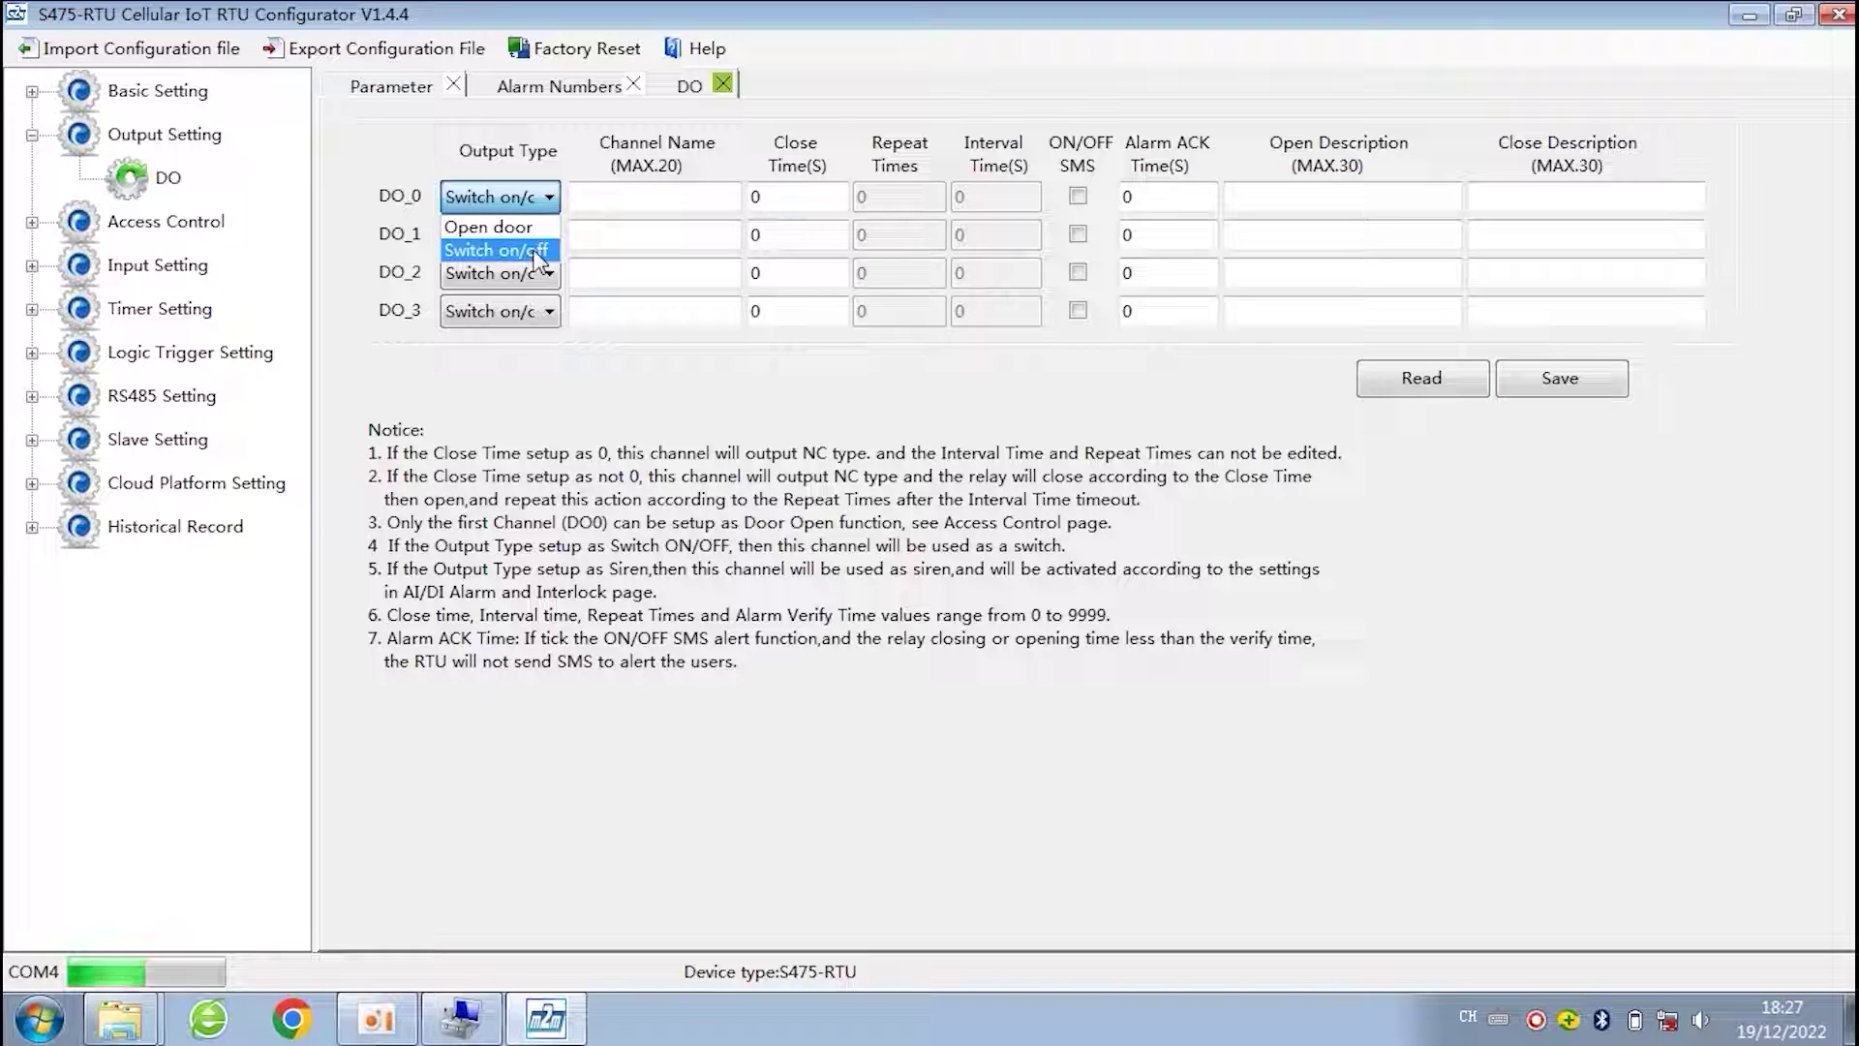
{"action": "left_click", "coordinate": [538, 254]}
{"action": "left_click", "coordinate": [548, 202]}
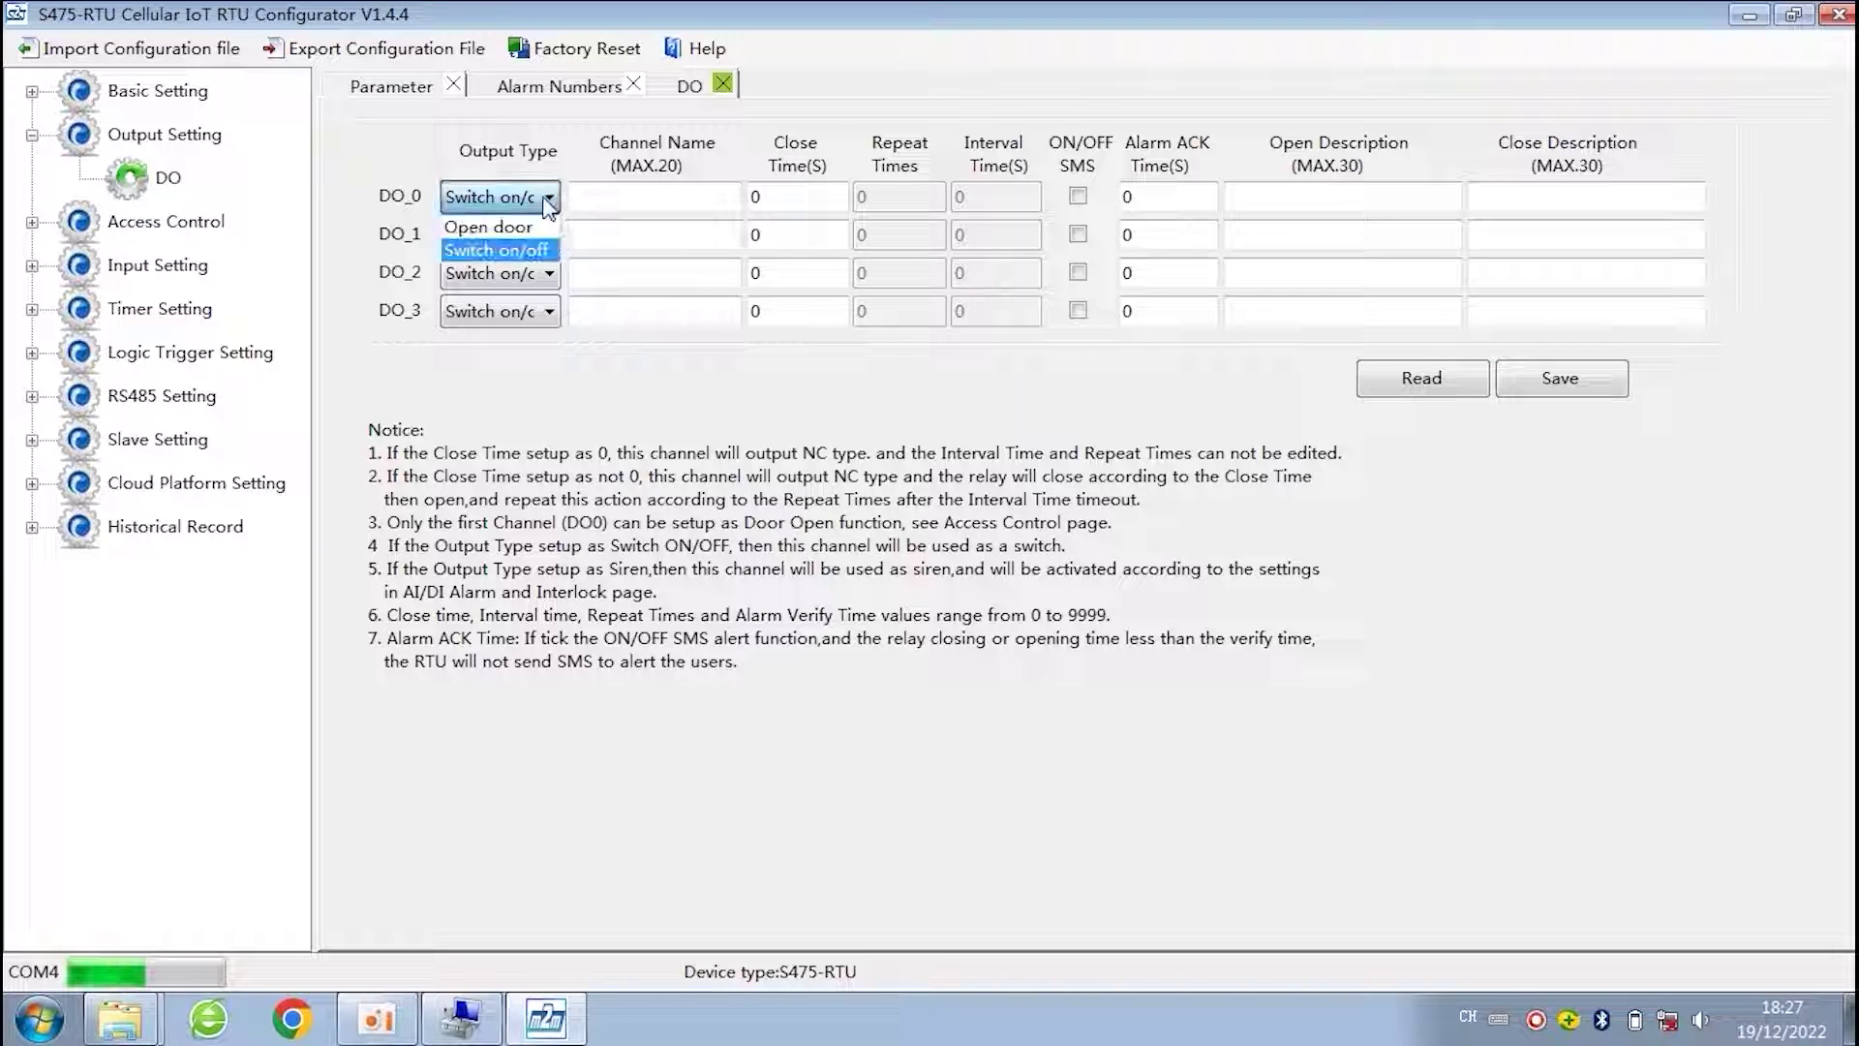
{"action": "left_click", "coordinate": [513, 226]}
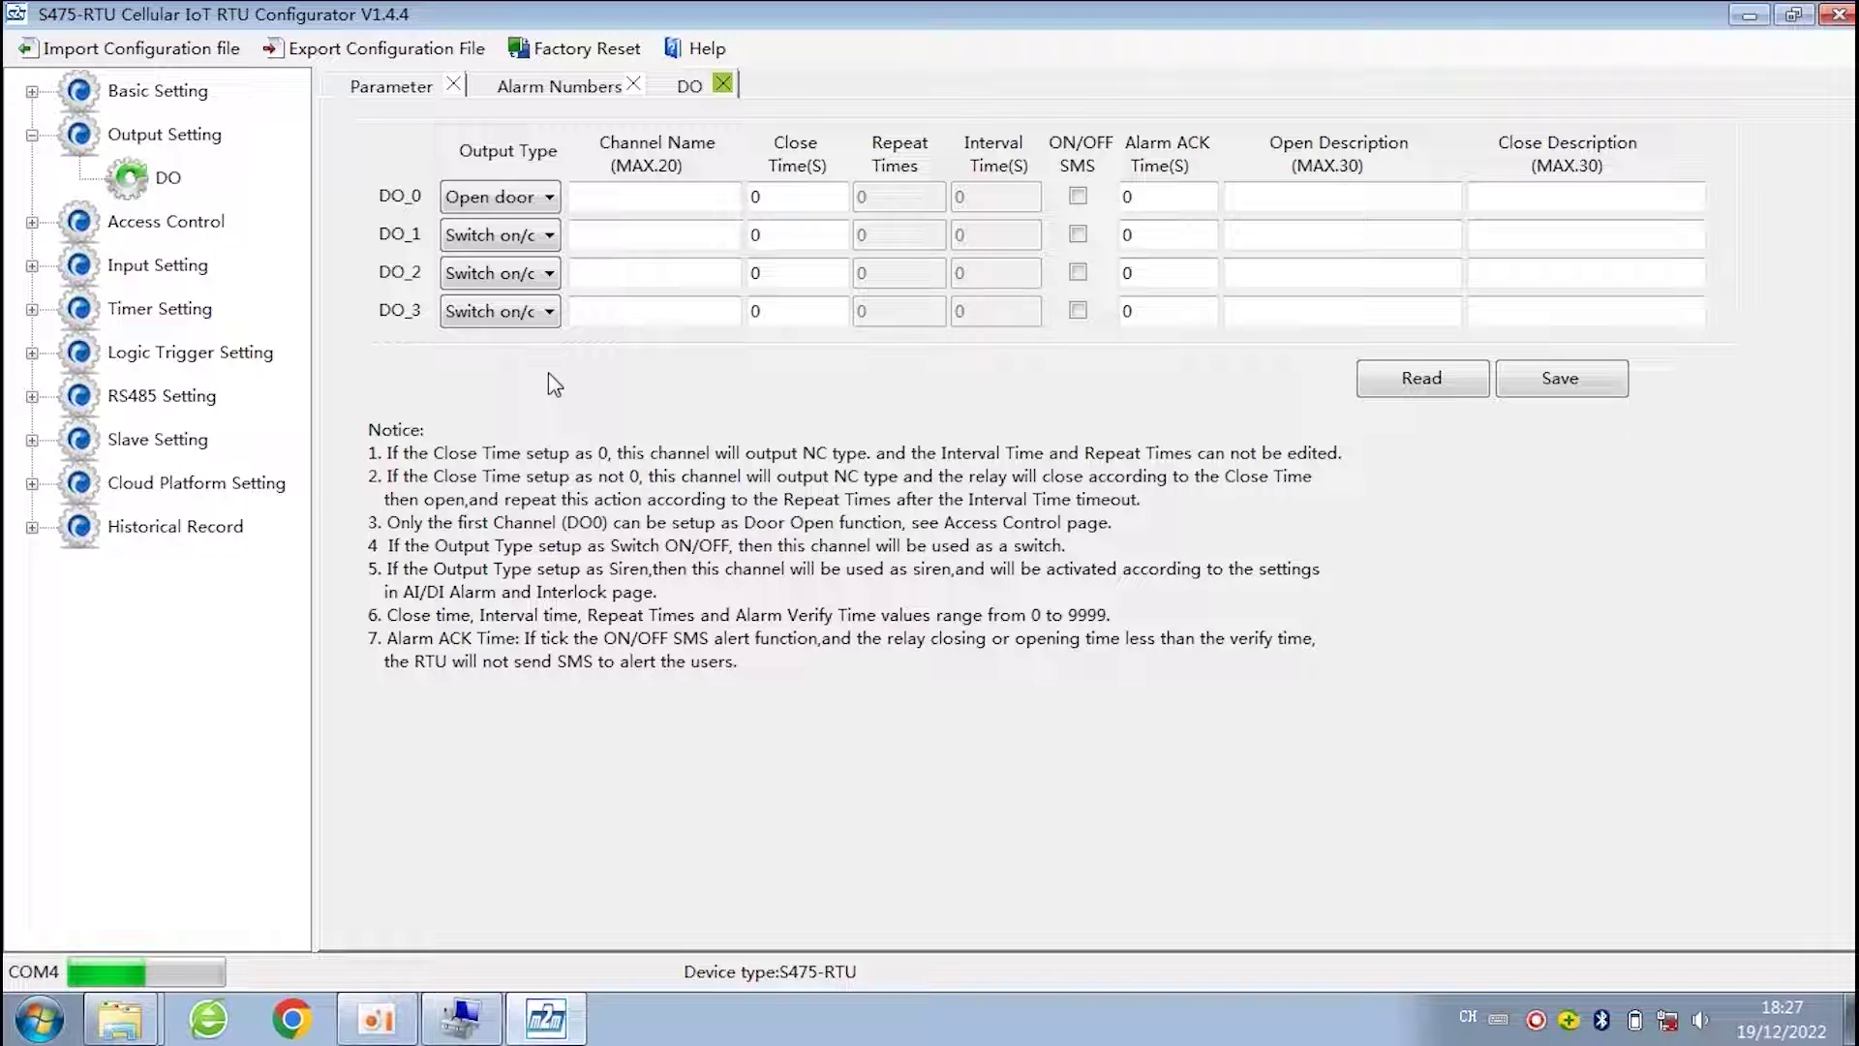
{"action": "double_click", "coordinate": [786, 195]}
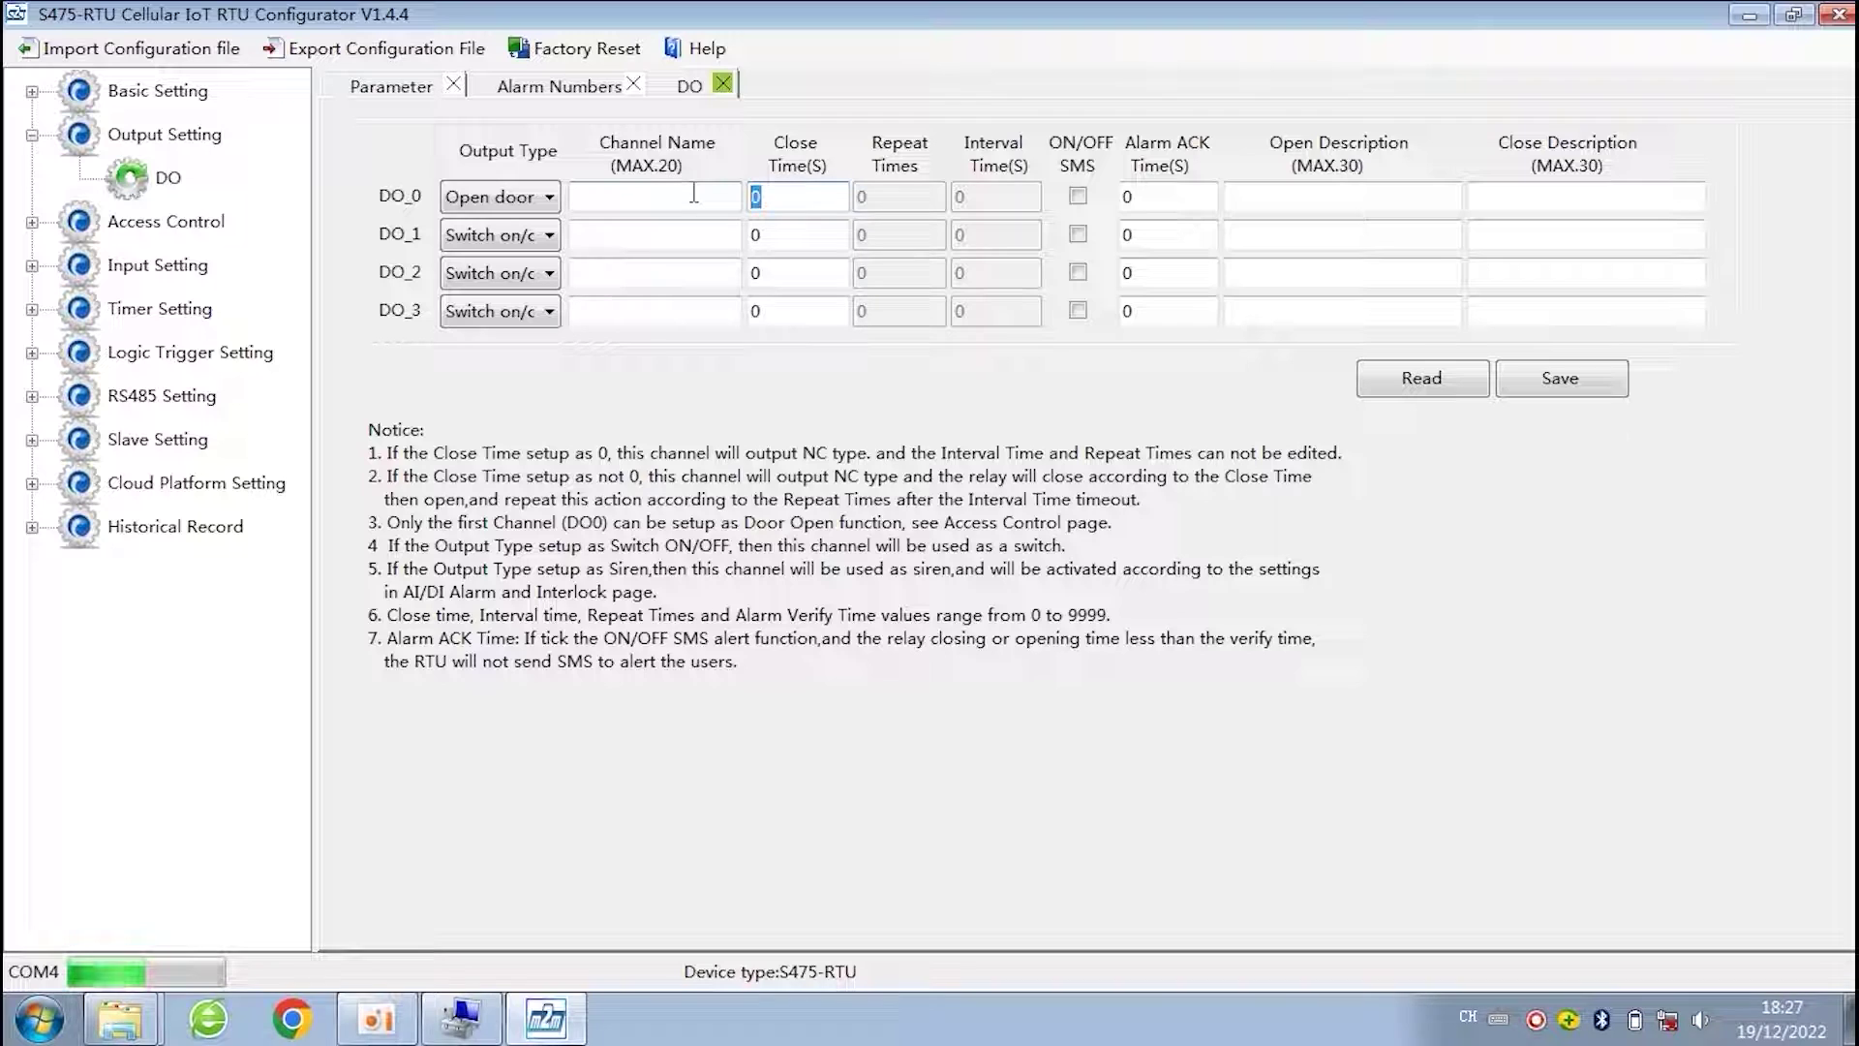
{"action": "type", "text": "3"}
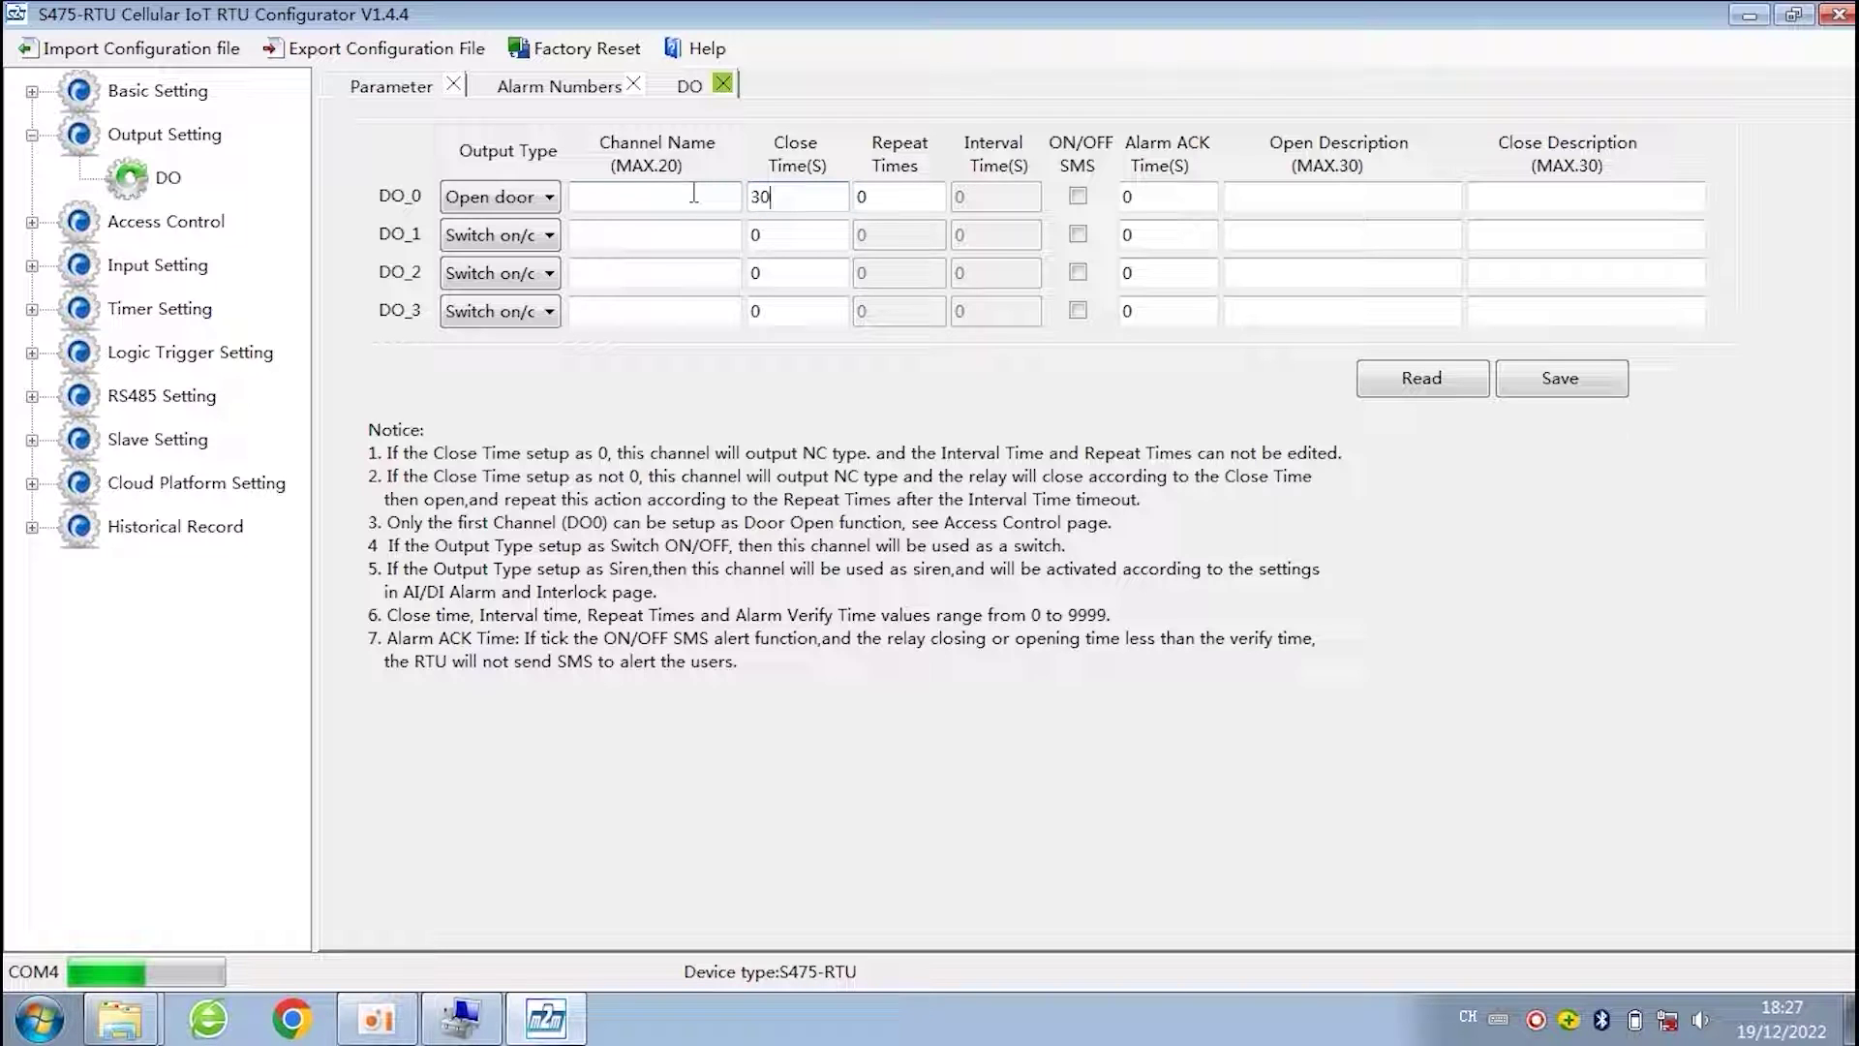
- Set DO_0 back to Switch on/off and clear its close time
{"action": "left_click", "coordinate": [549, 200]}
{"action": "left_click", "coordinate": [526, 253]}
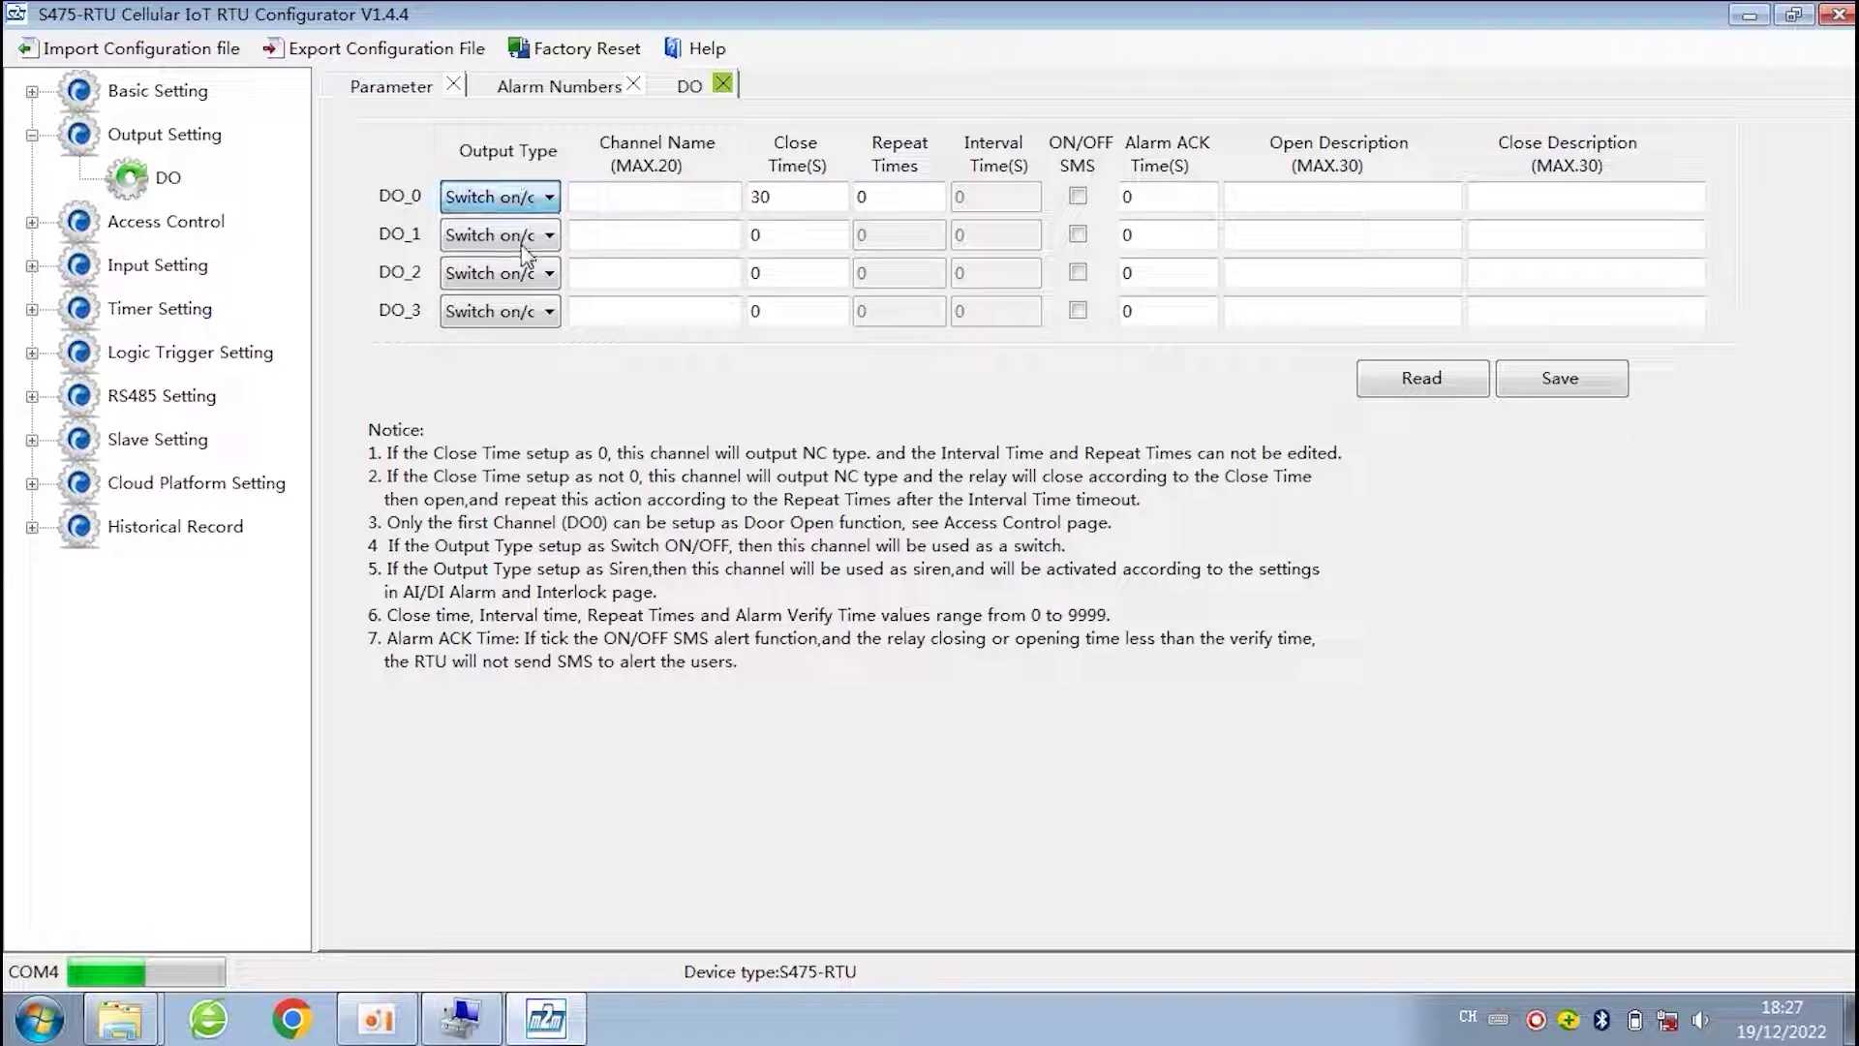
{"action": "double_click", "coordinate": [802, 197]}
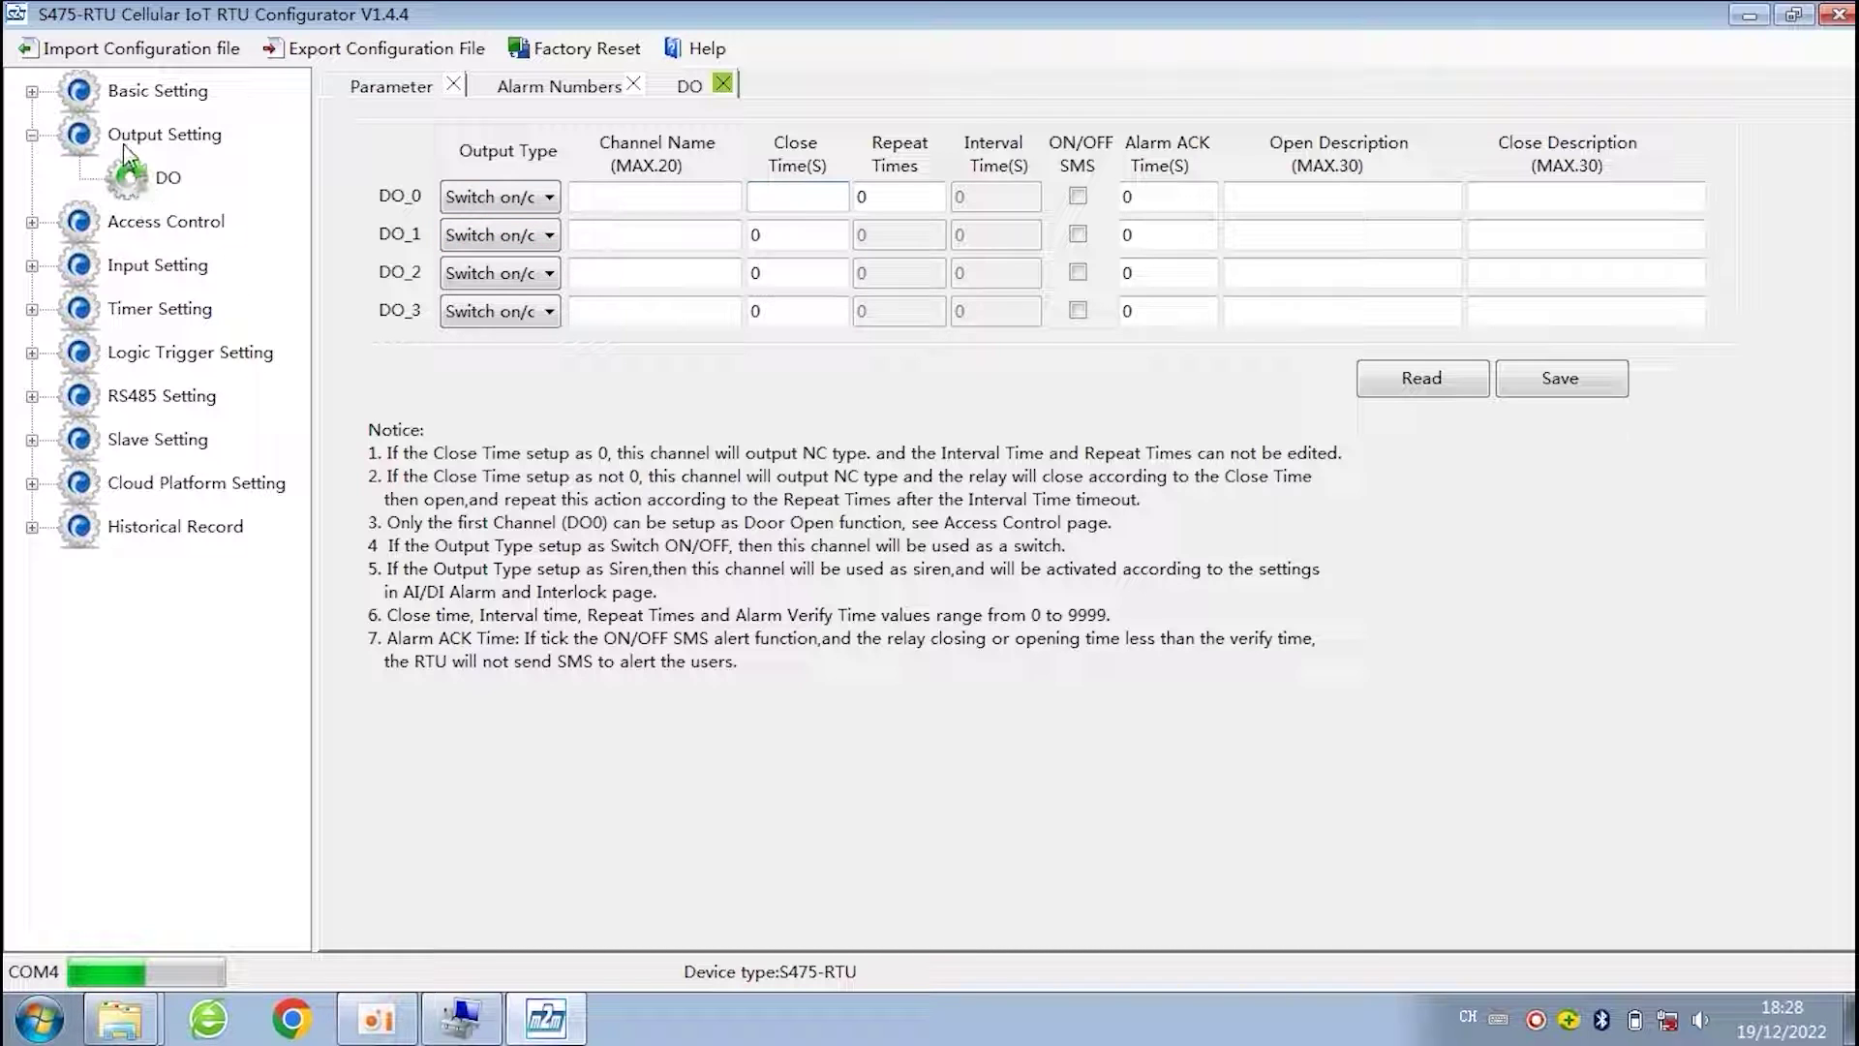
{"action": "left_click", "coordinate": [32, 136]}
- In the Access table, authorise User No.1 with door access valid Always
{"action": "left_click", "coordinate": [32, 178]}
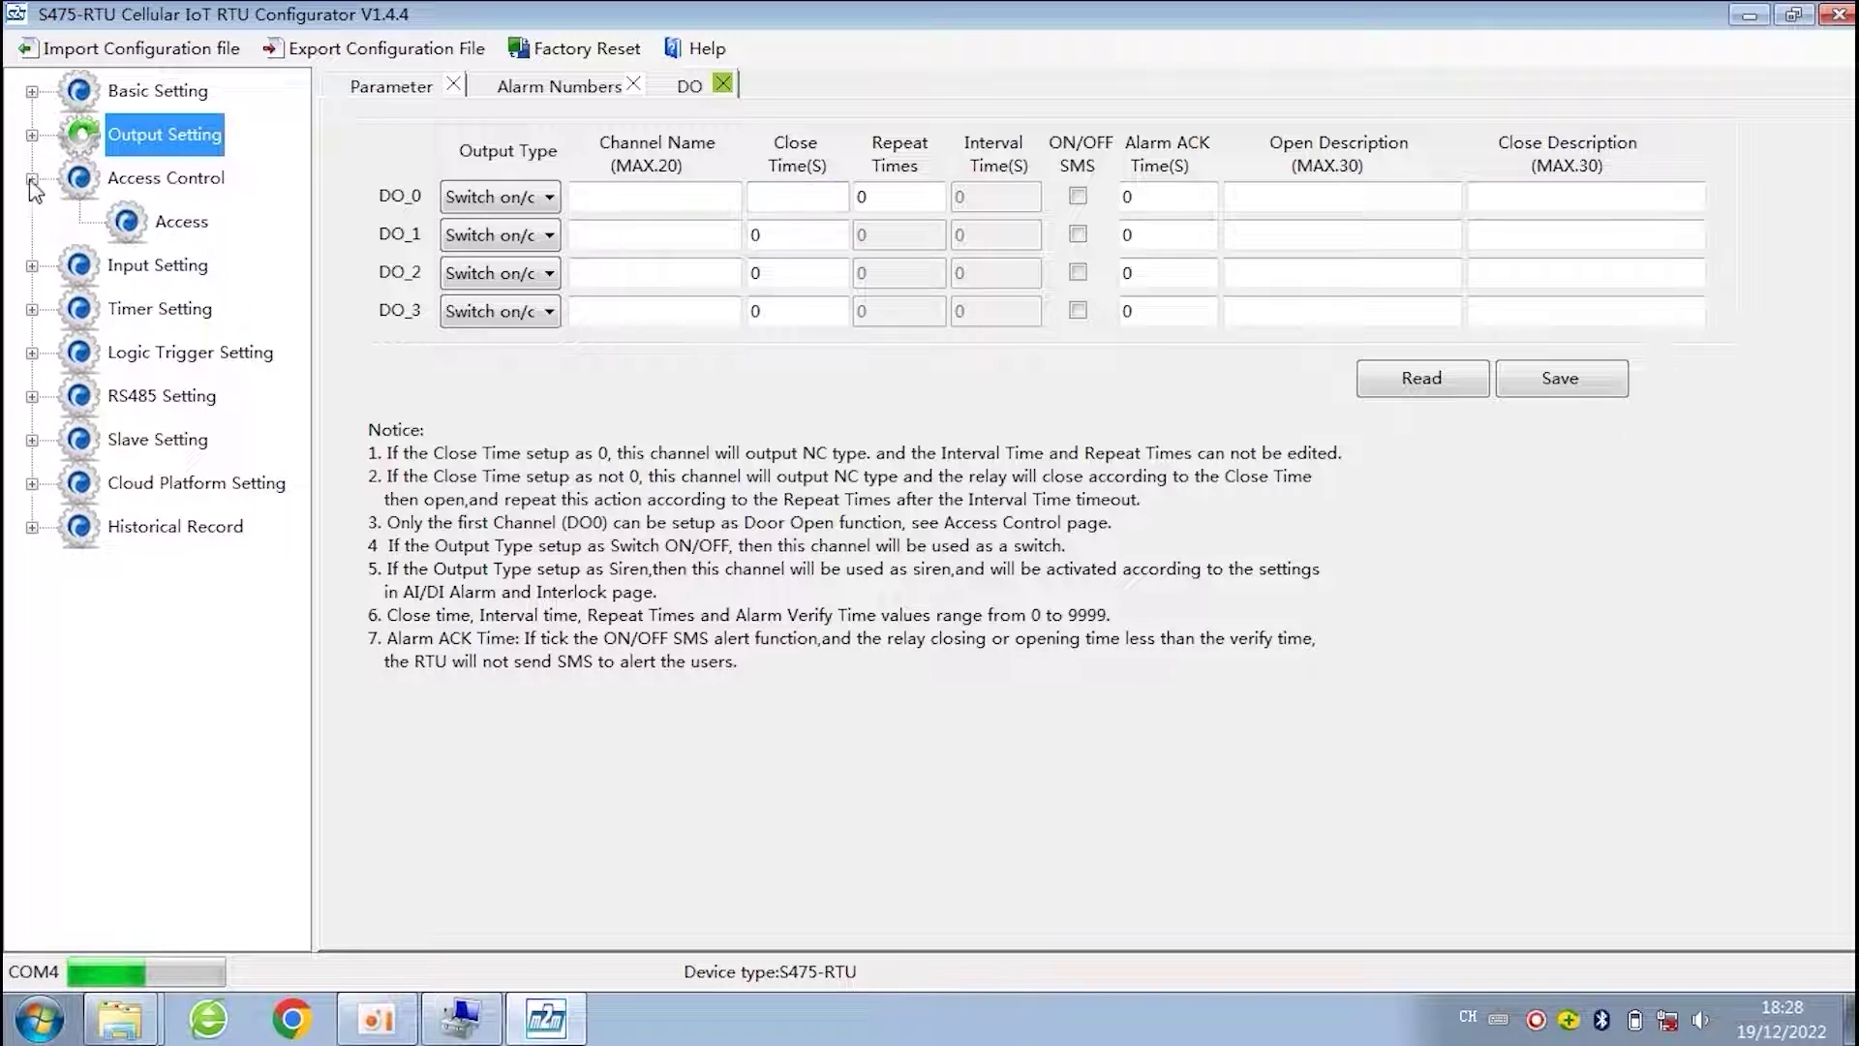
{"action": "left_click", "coordinate": [178, 230]}
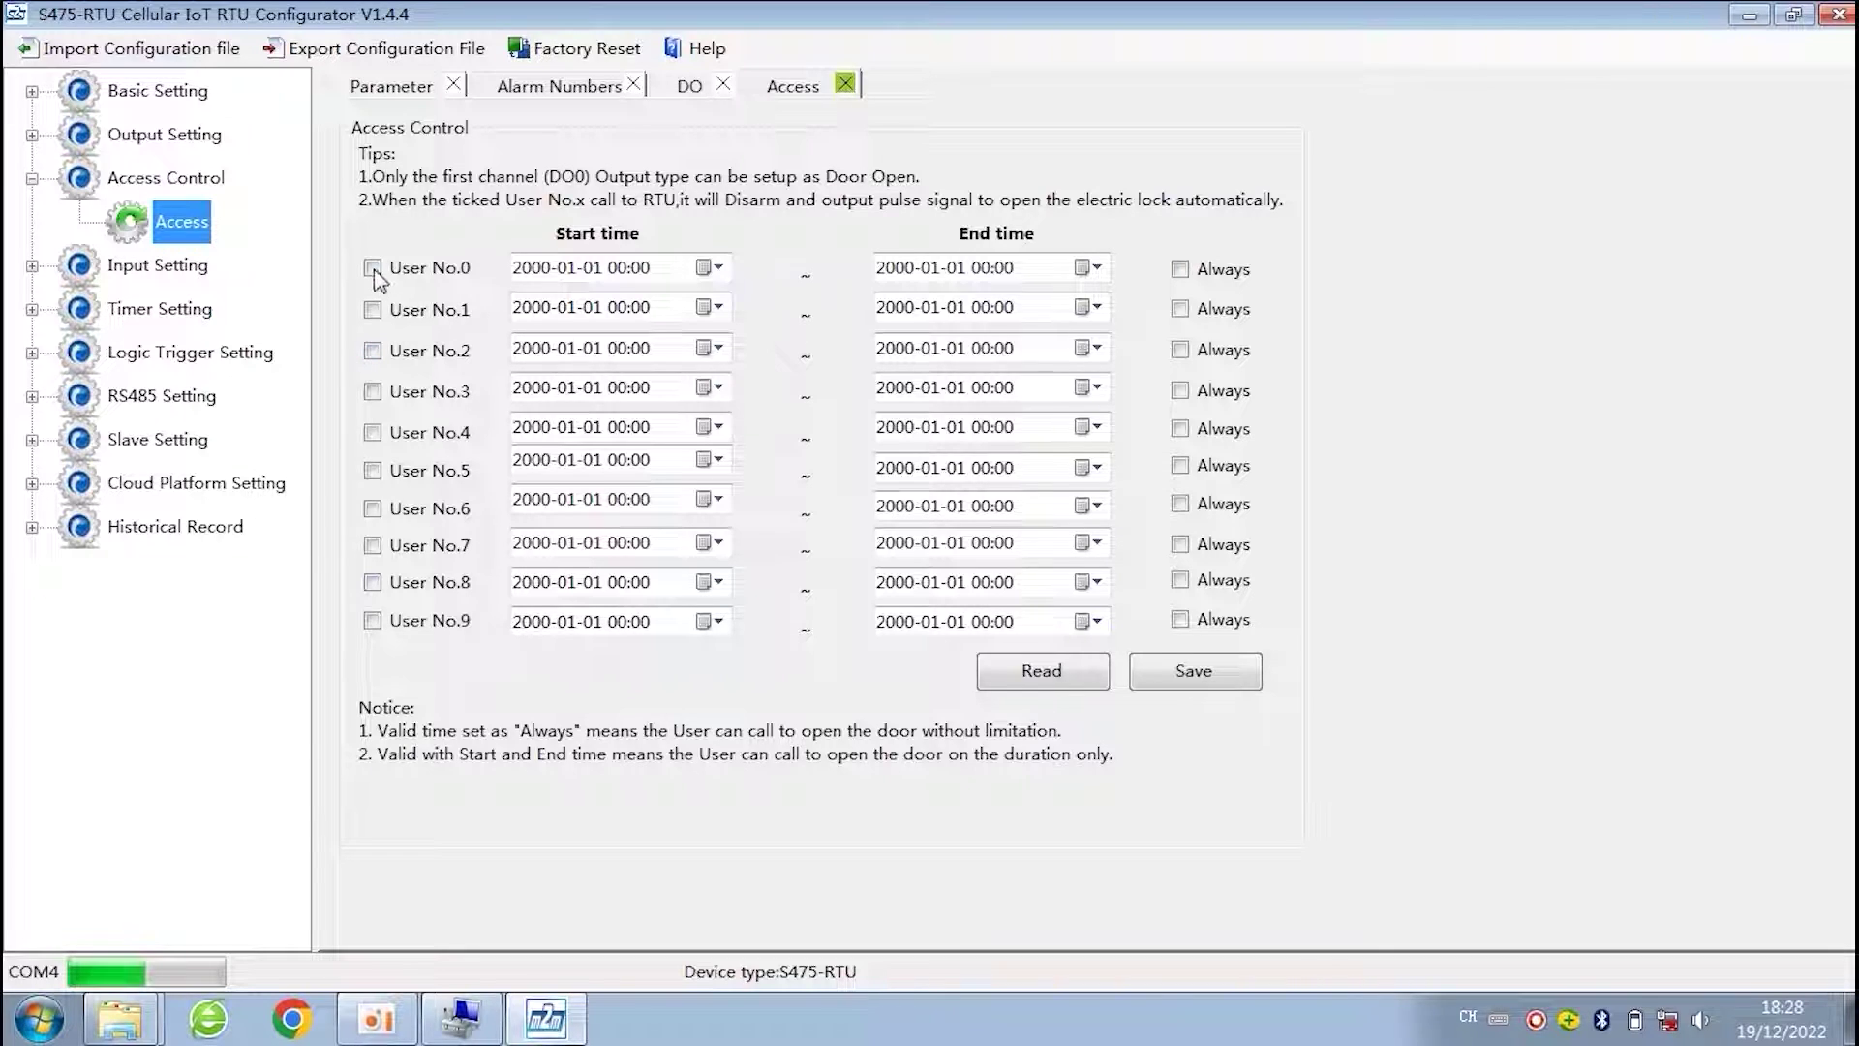
{"action": "left_click", "coordinate": [372, 311]}
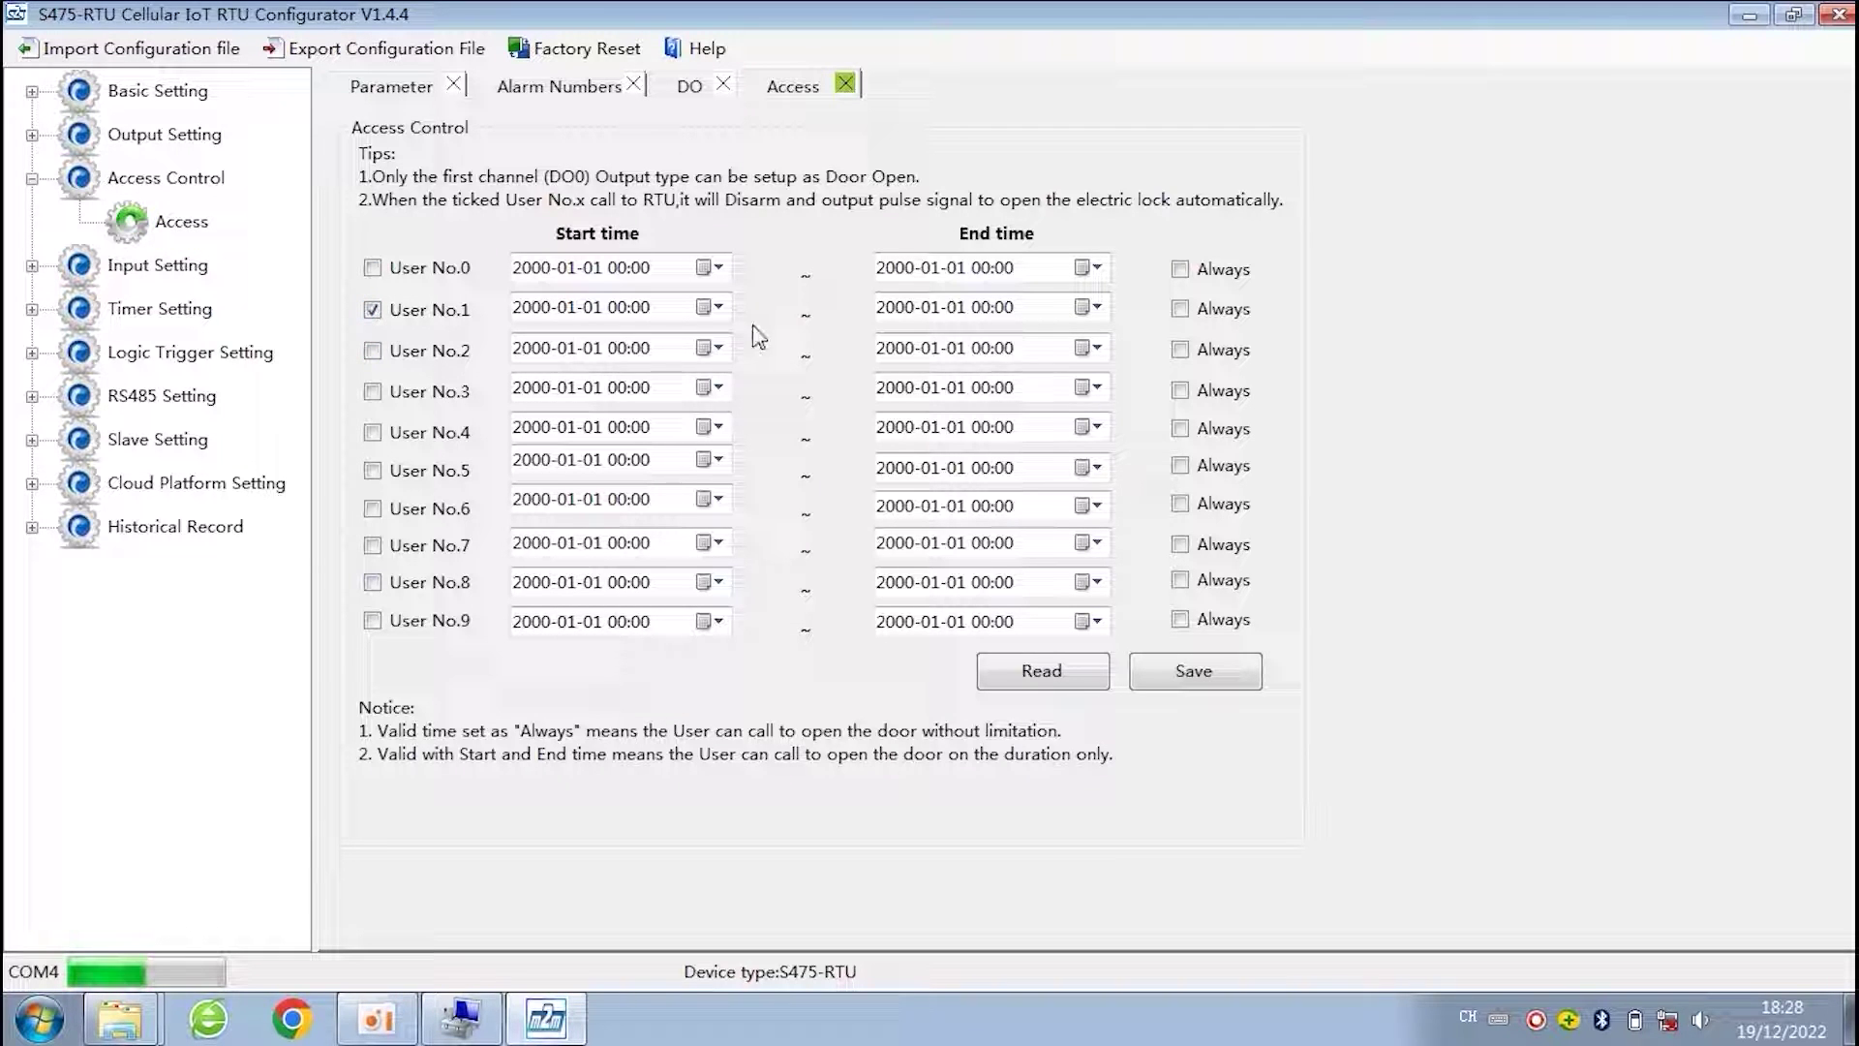
{"action": "left_click", "coordinate": [718, 308]}
{"action": "left_click", "coordinate": [717, 308]}
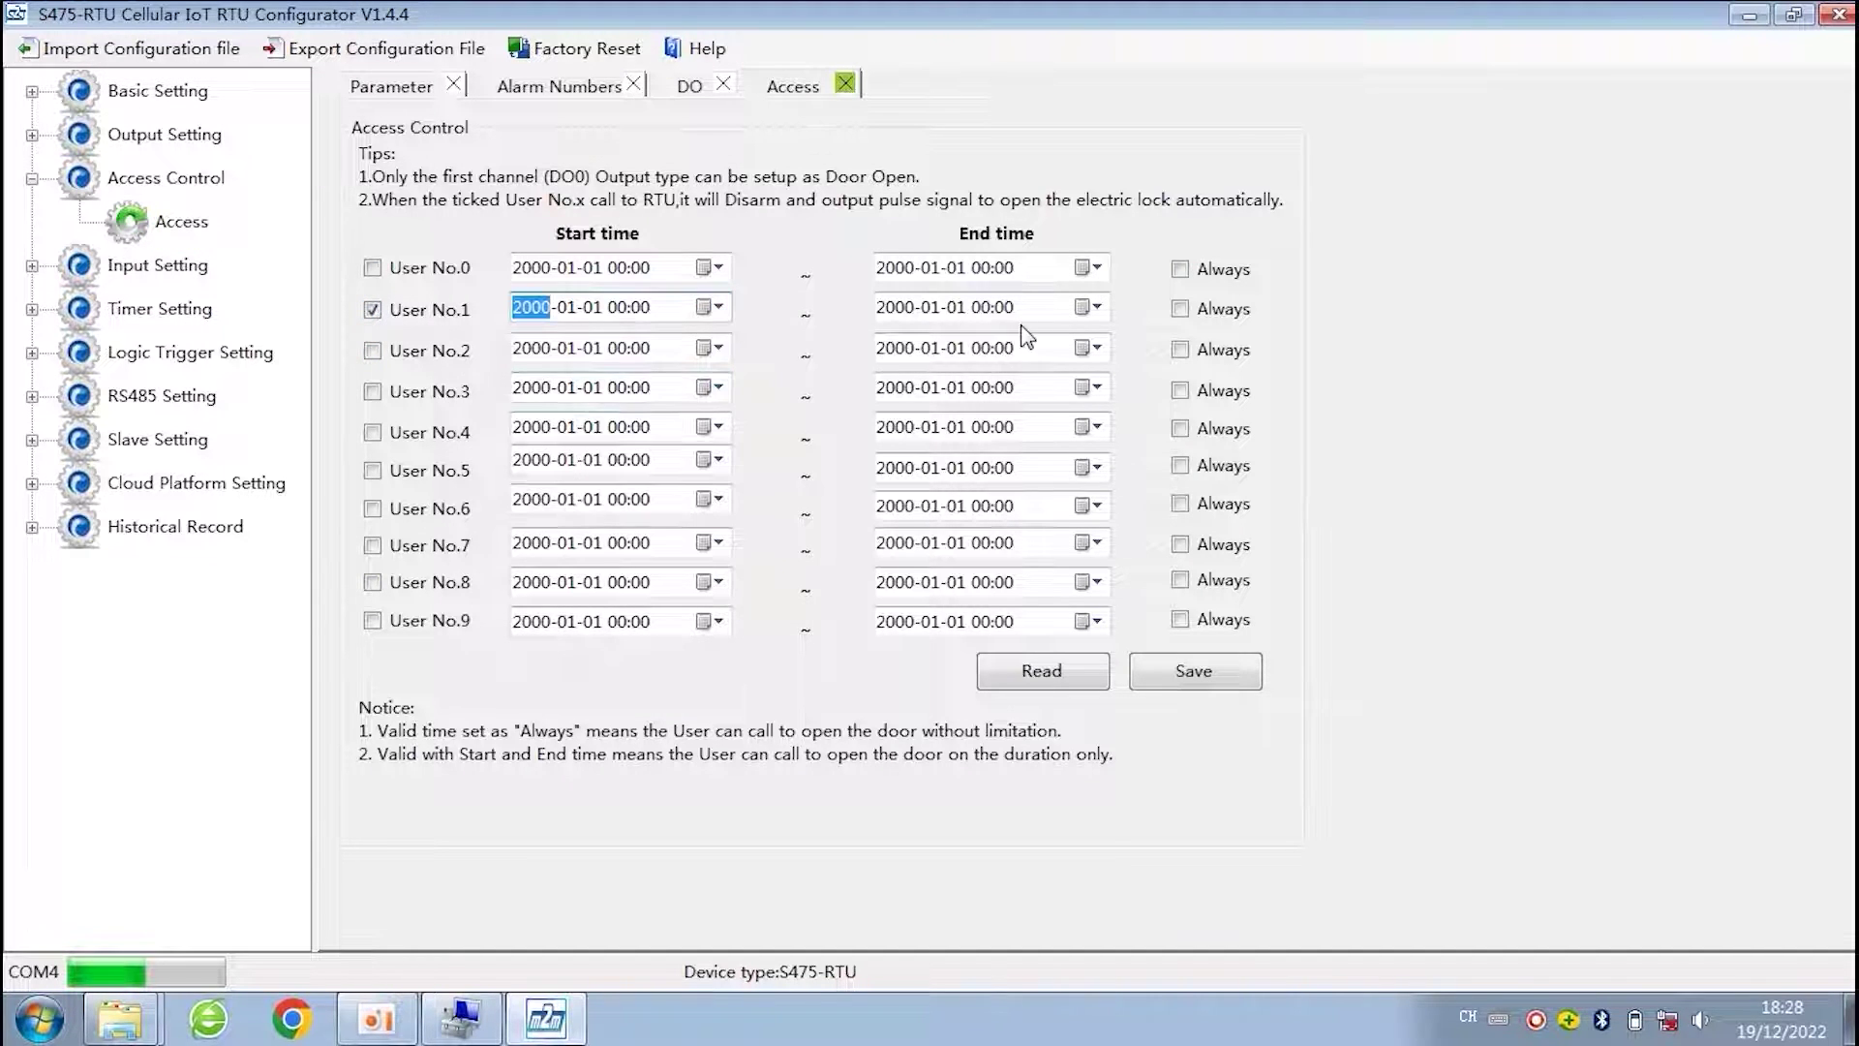
{"action": "left_click", "coordinate": [1179, 309]}
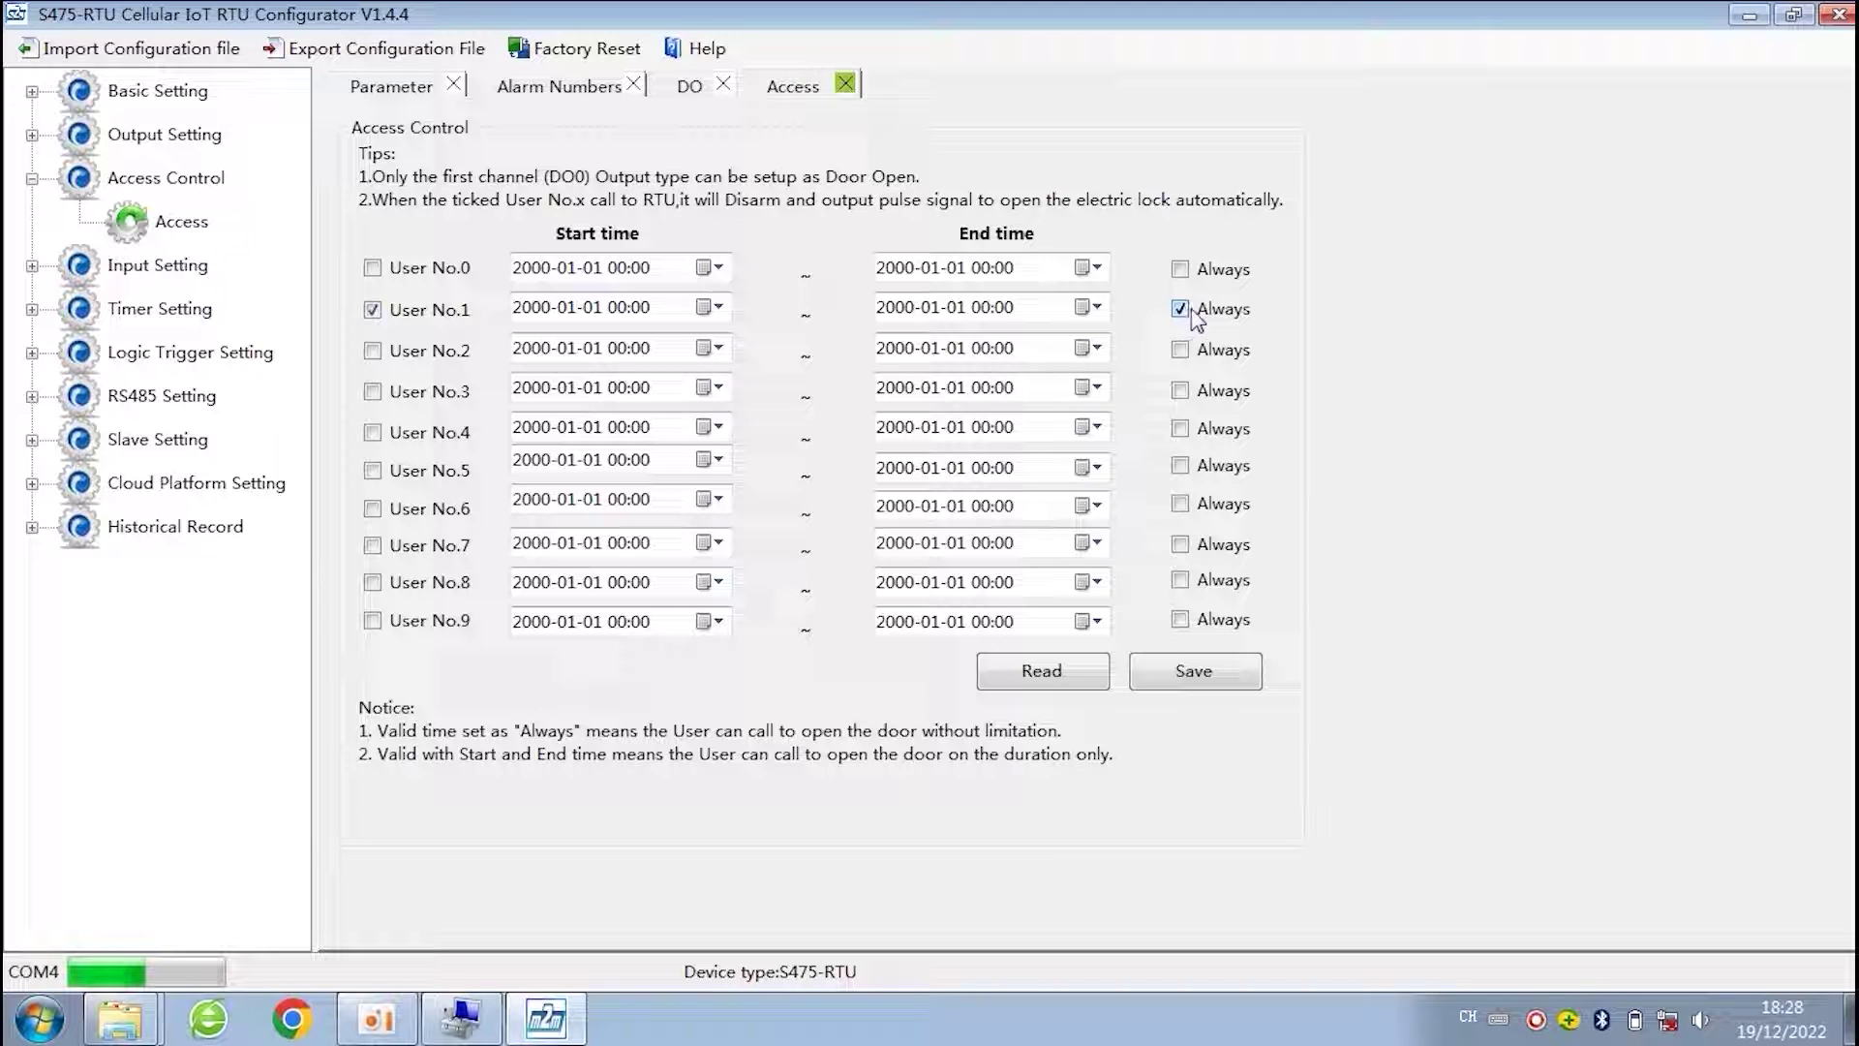
{"action": "left_click", "coordinate": [372, 310]}
{"action": "left_click", "coordinate": [32, 179]}
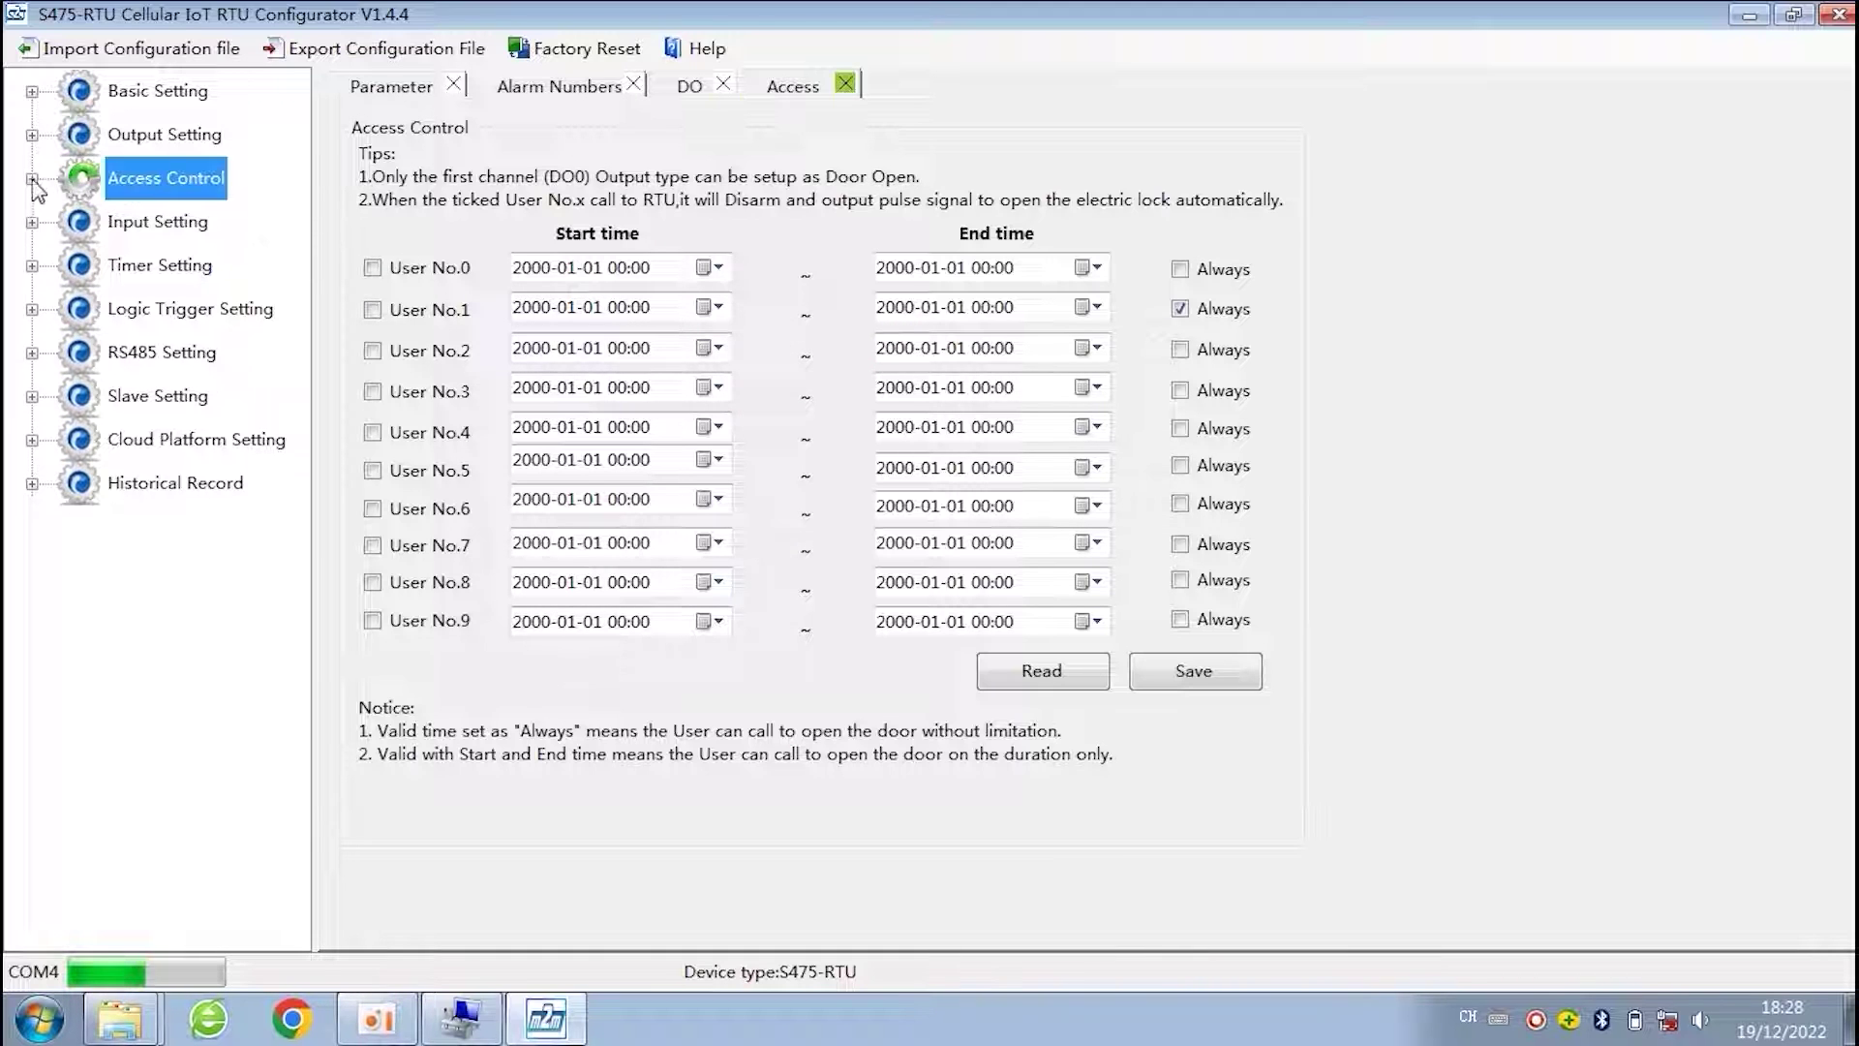
{"action": "left_click", "coordinate": [32, 222]}
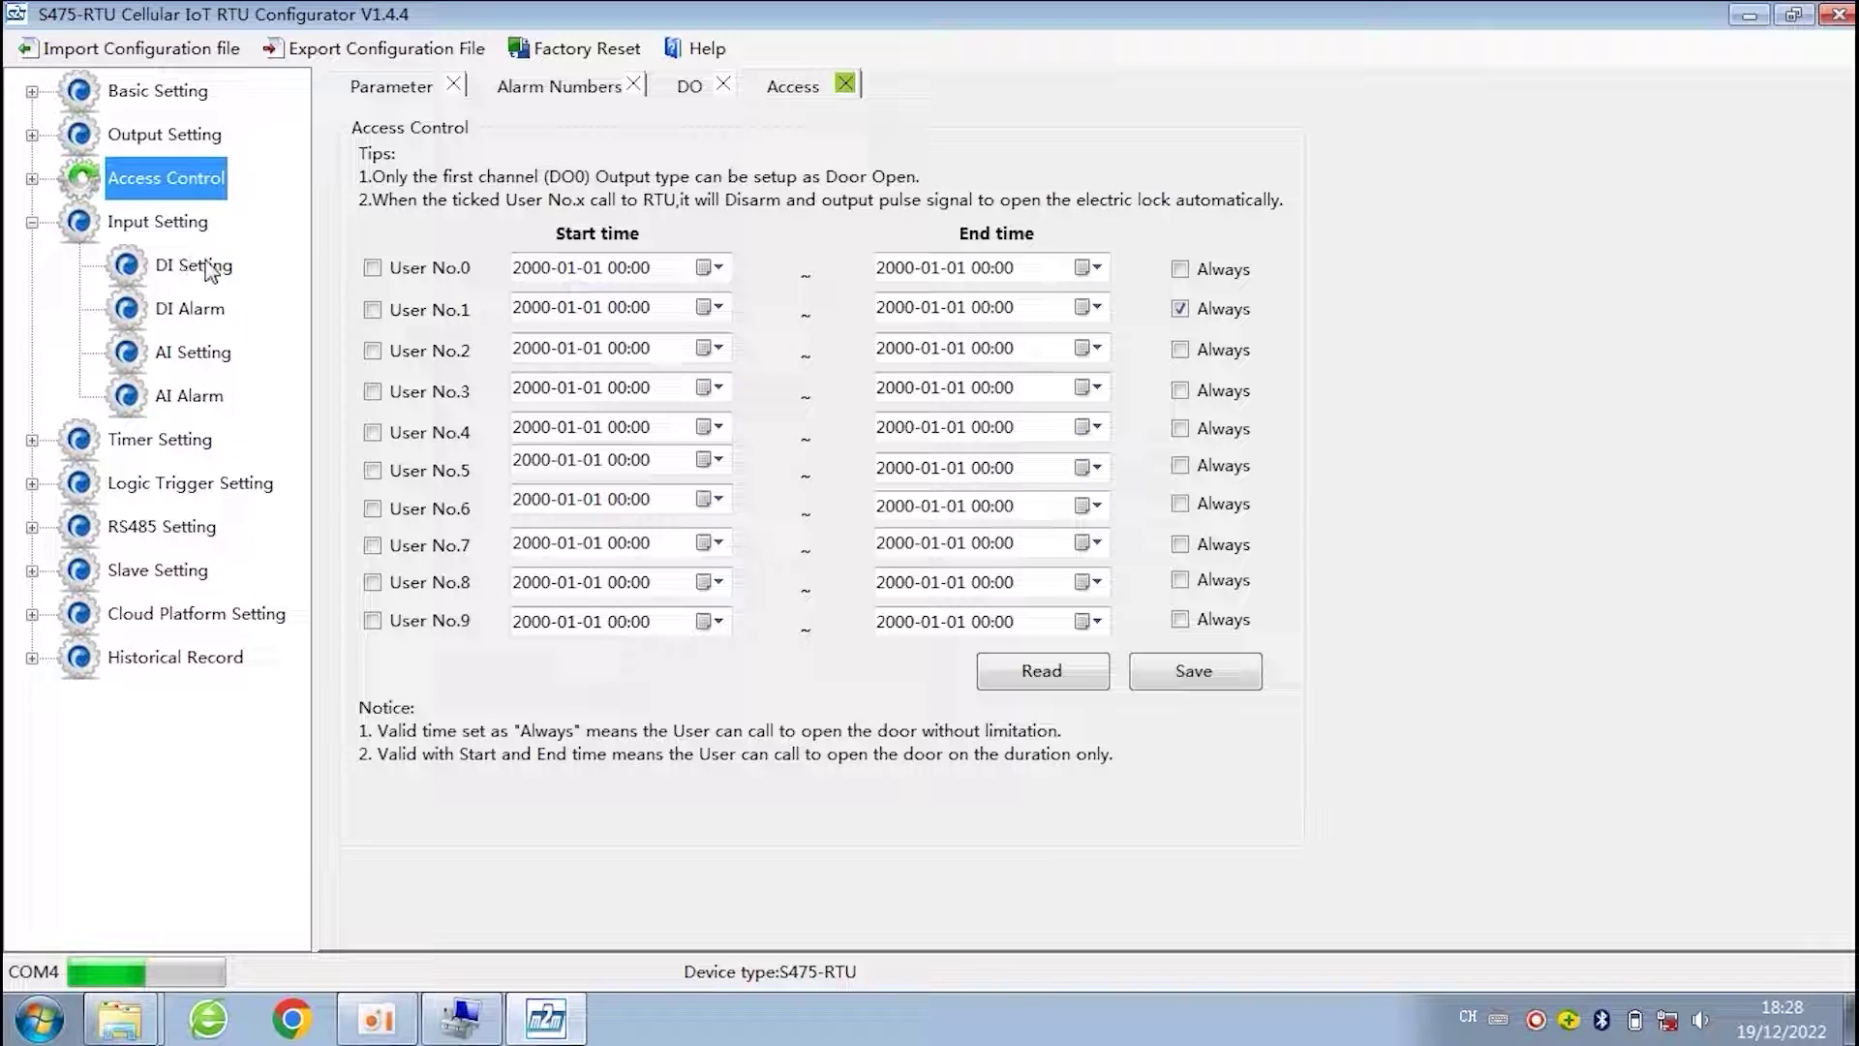
{"action": "left_click", "coordinate": [169, 273]}
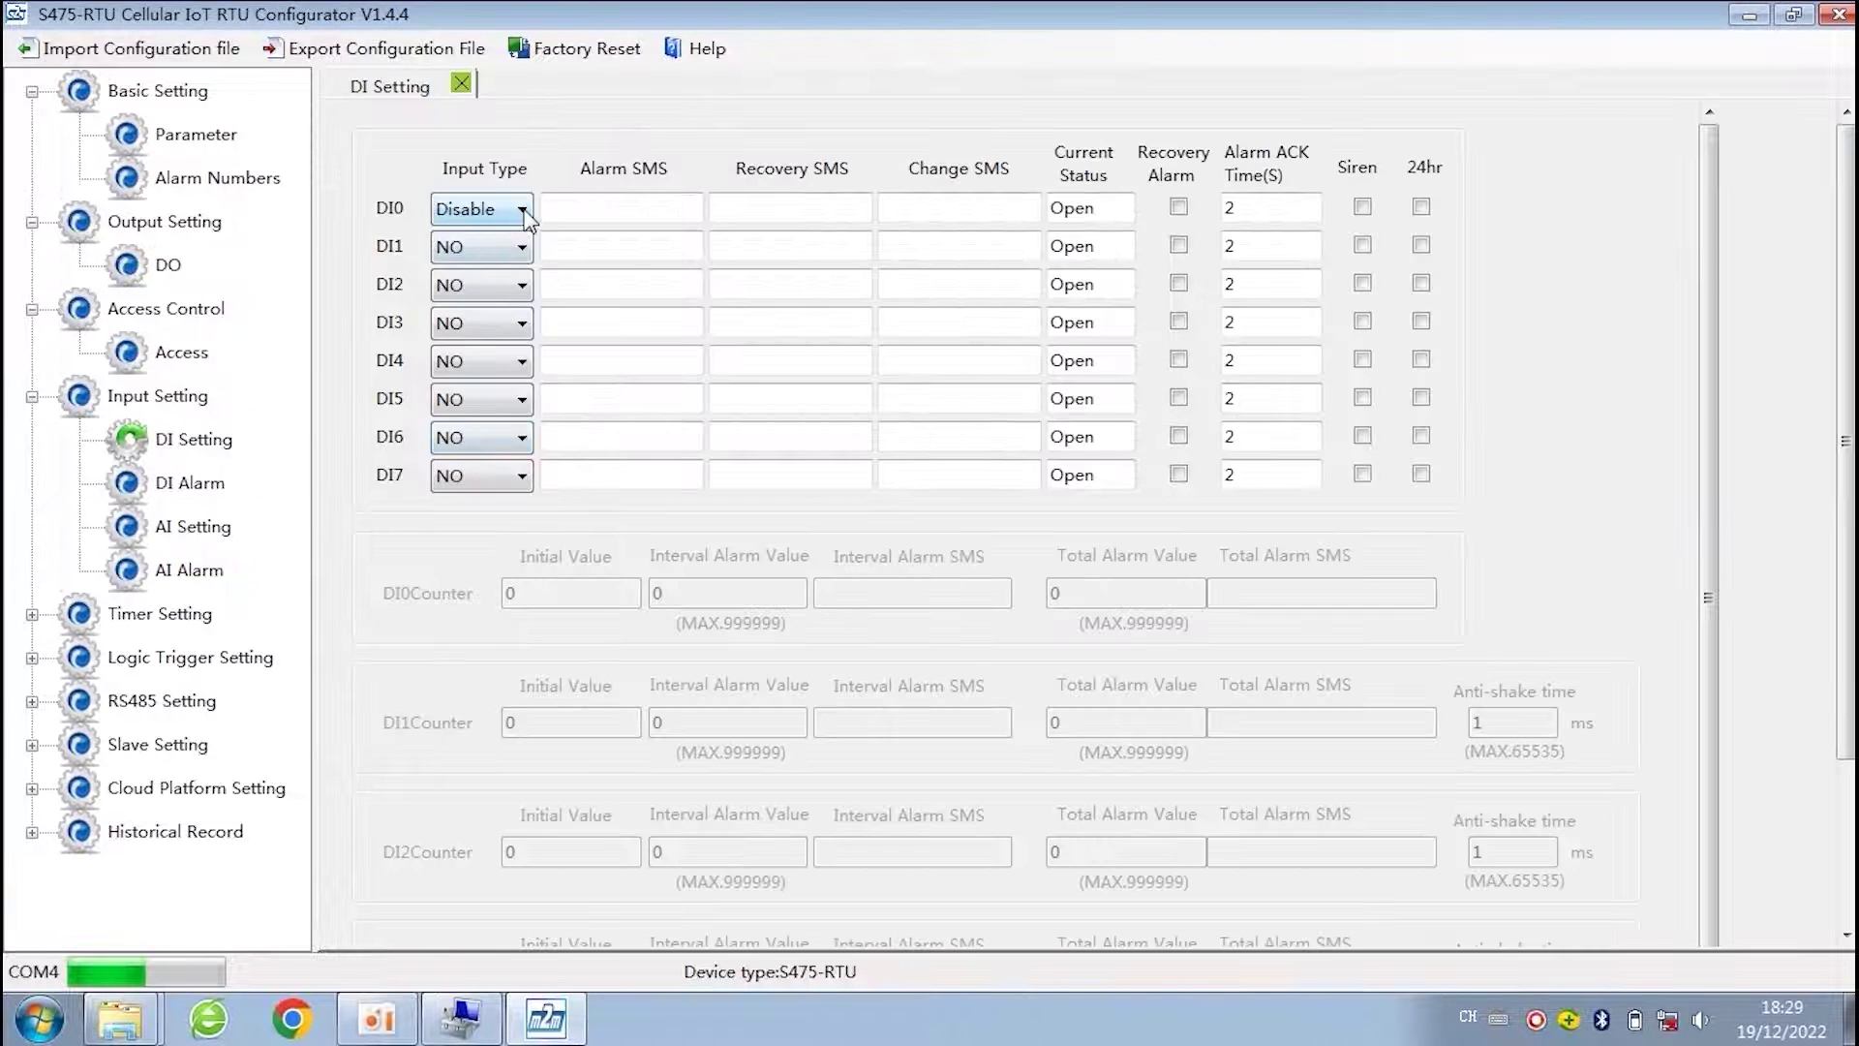
{"action": "left_click", "coordinate": [524, 211]}
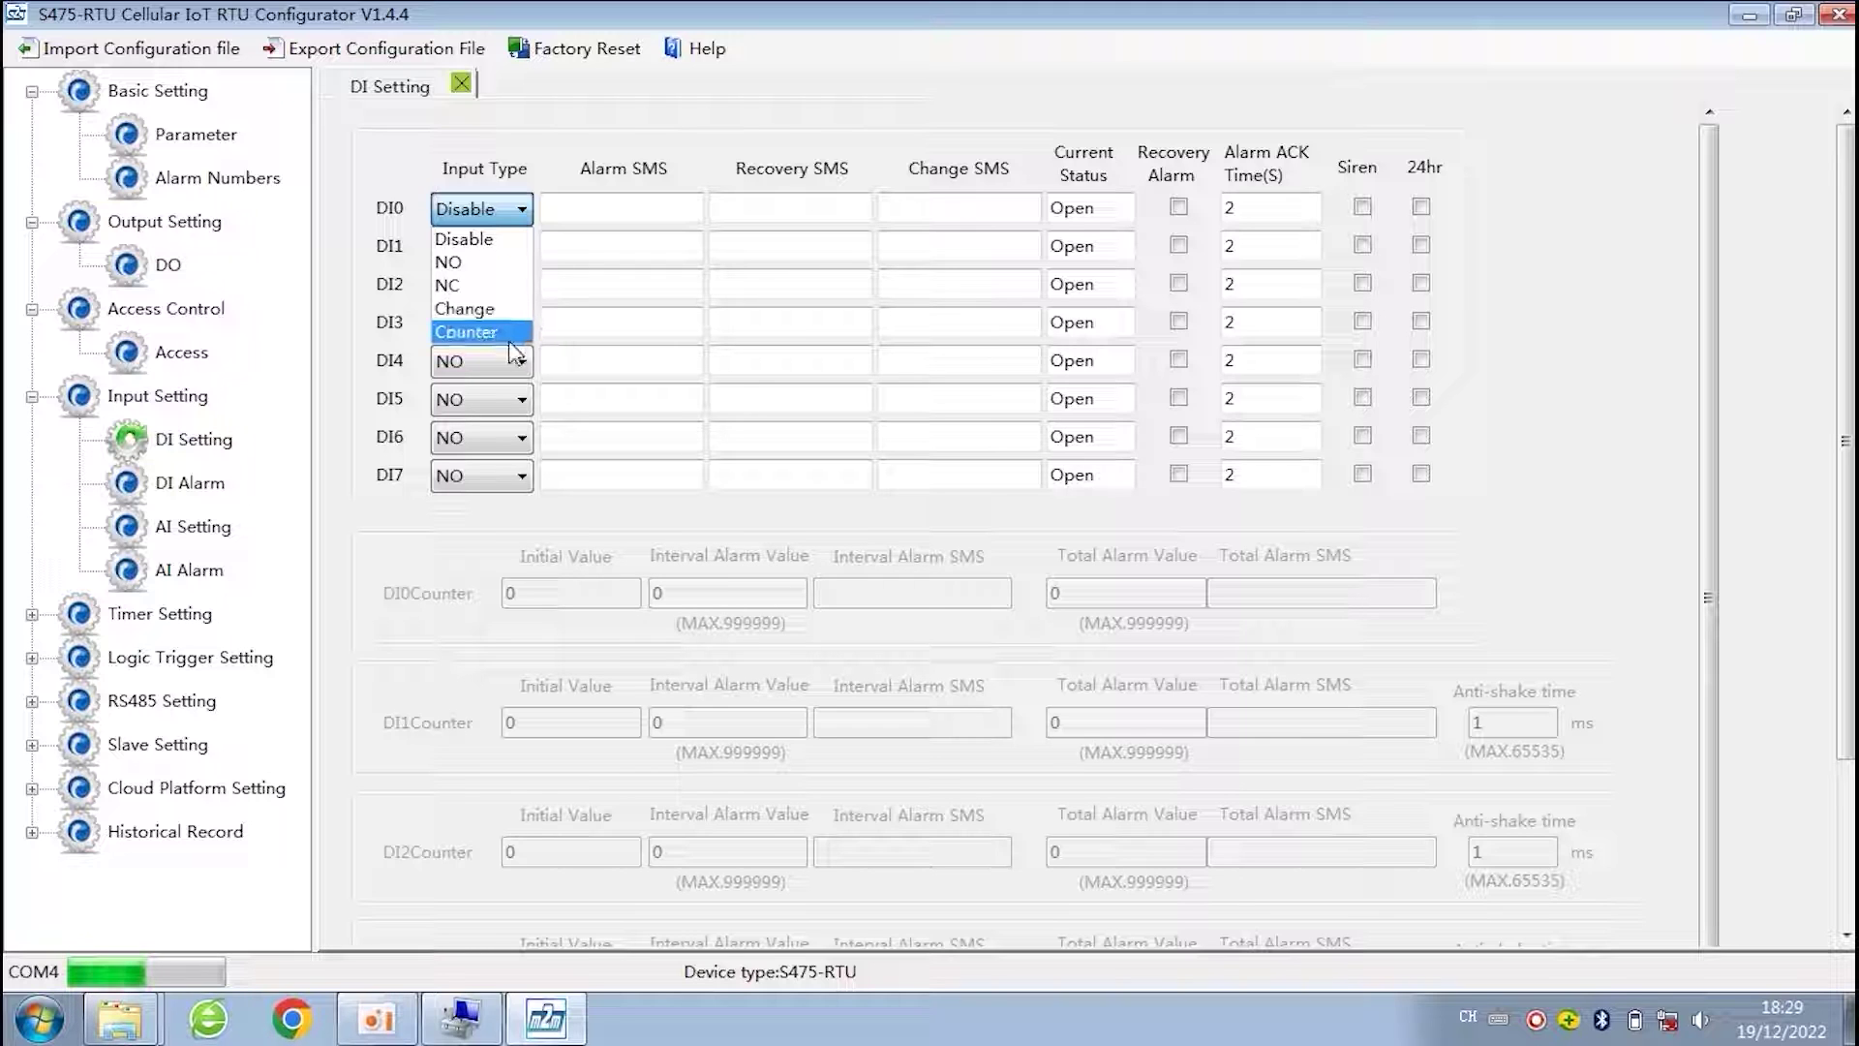
{"action": "left_click", "coordinate": [506, 332]}
{"action": "left_click", "coordinate": [504, 209]}
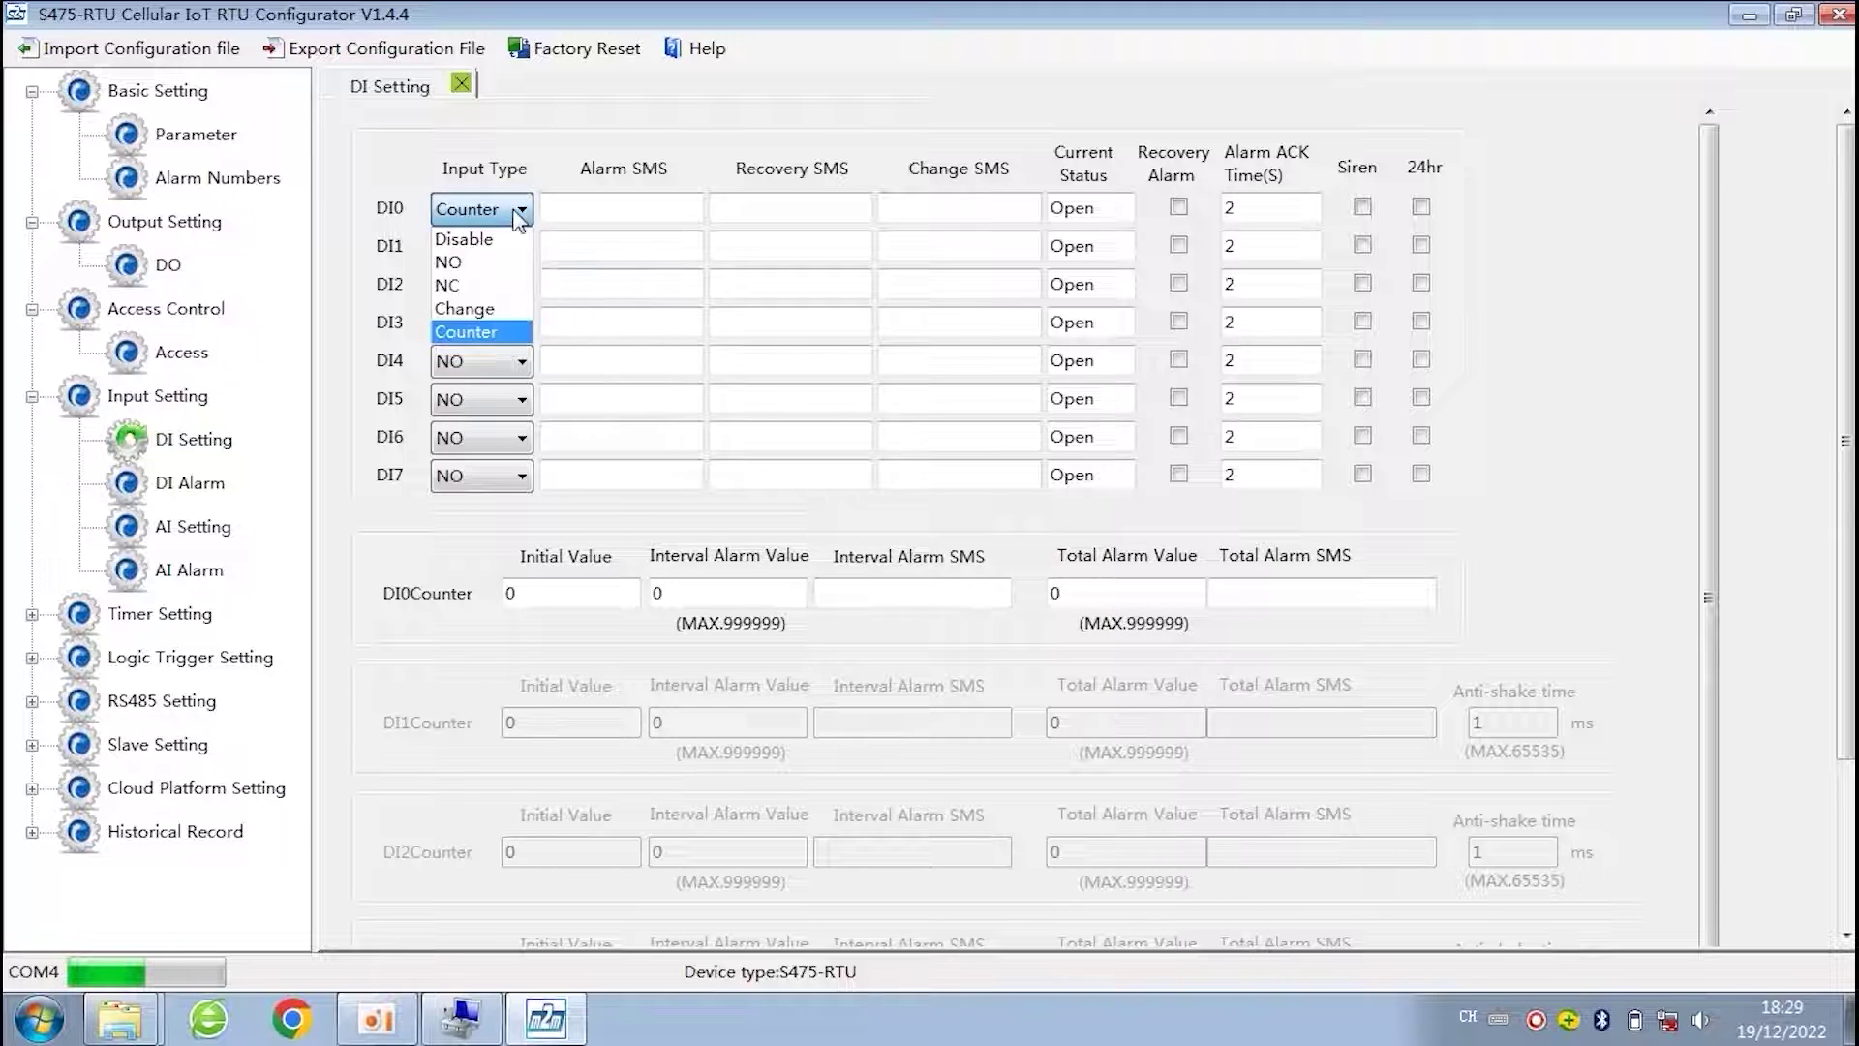
{"action": "left_click", "coordinate": [498, 258]}
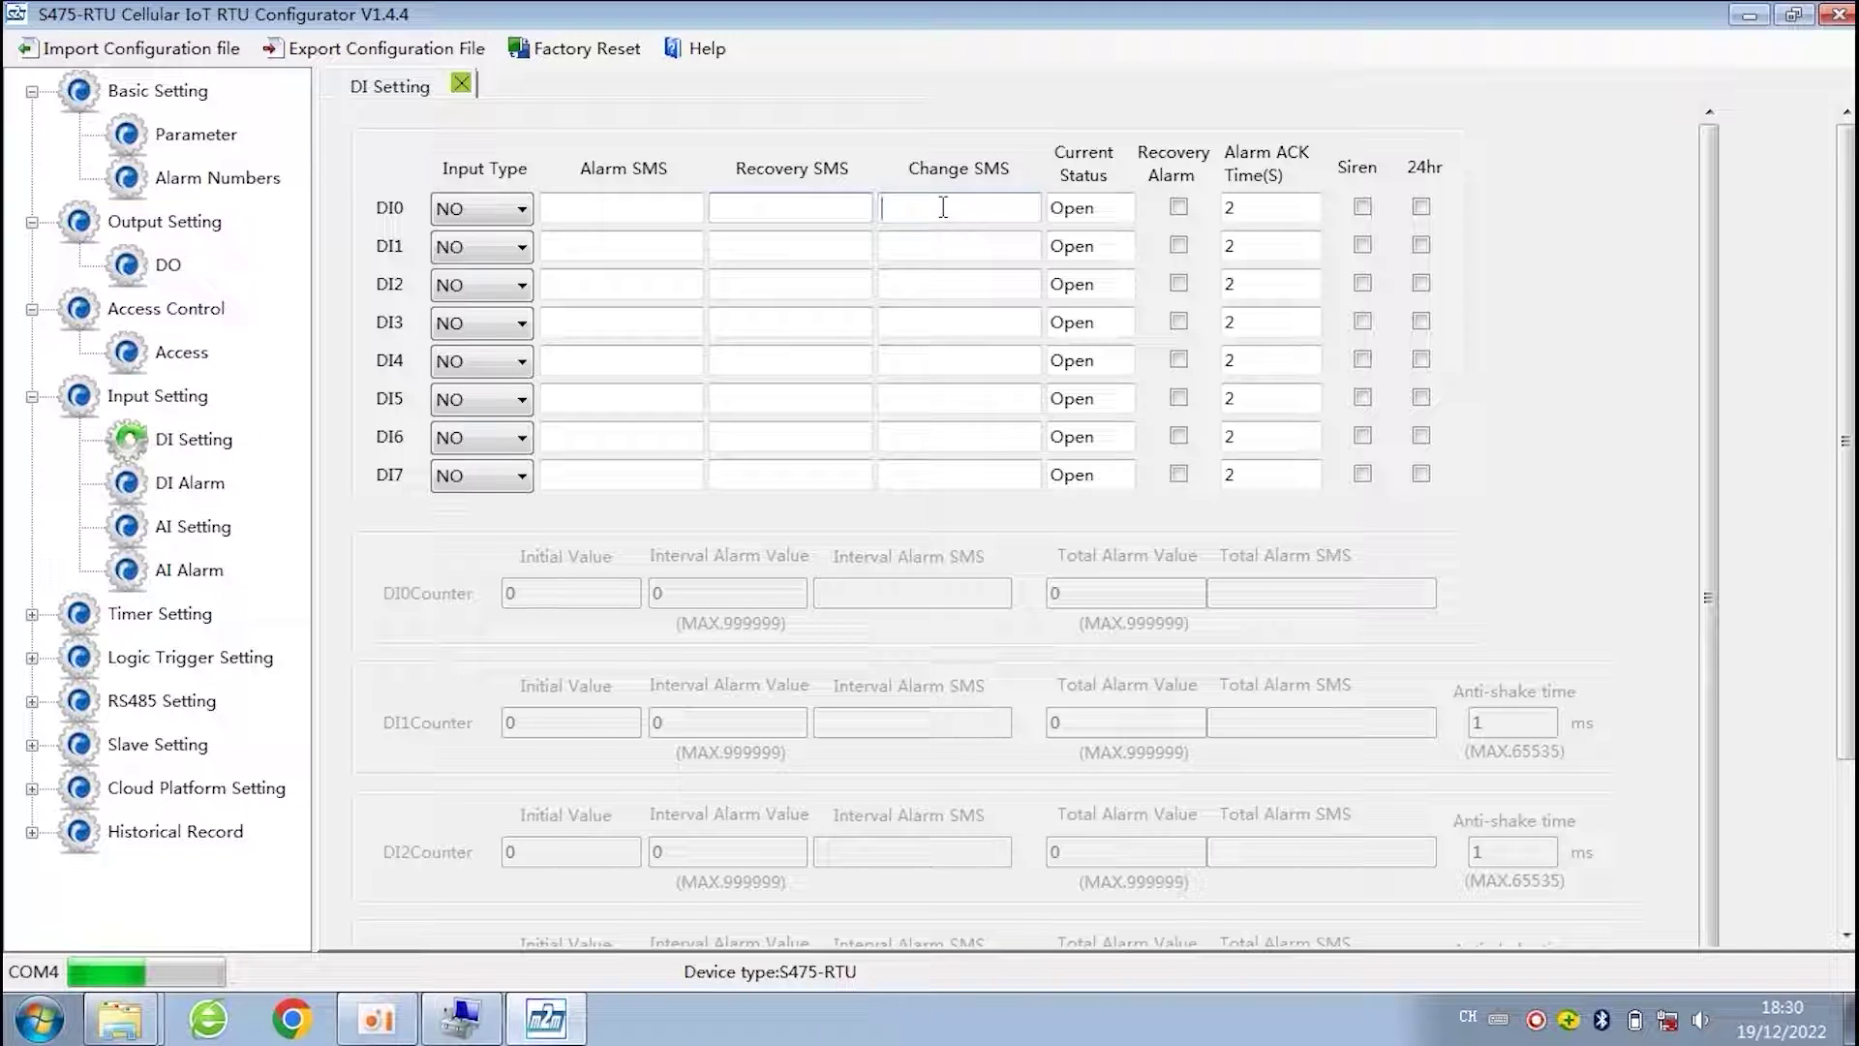
{"action": "left_click", "coordinate": [521, 208]}
{"action": "left_click", "coordinate": [482, 308]}
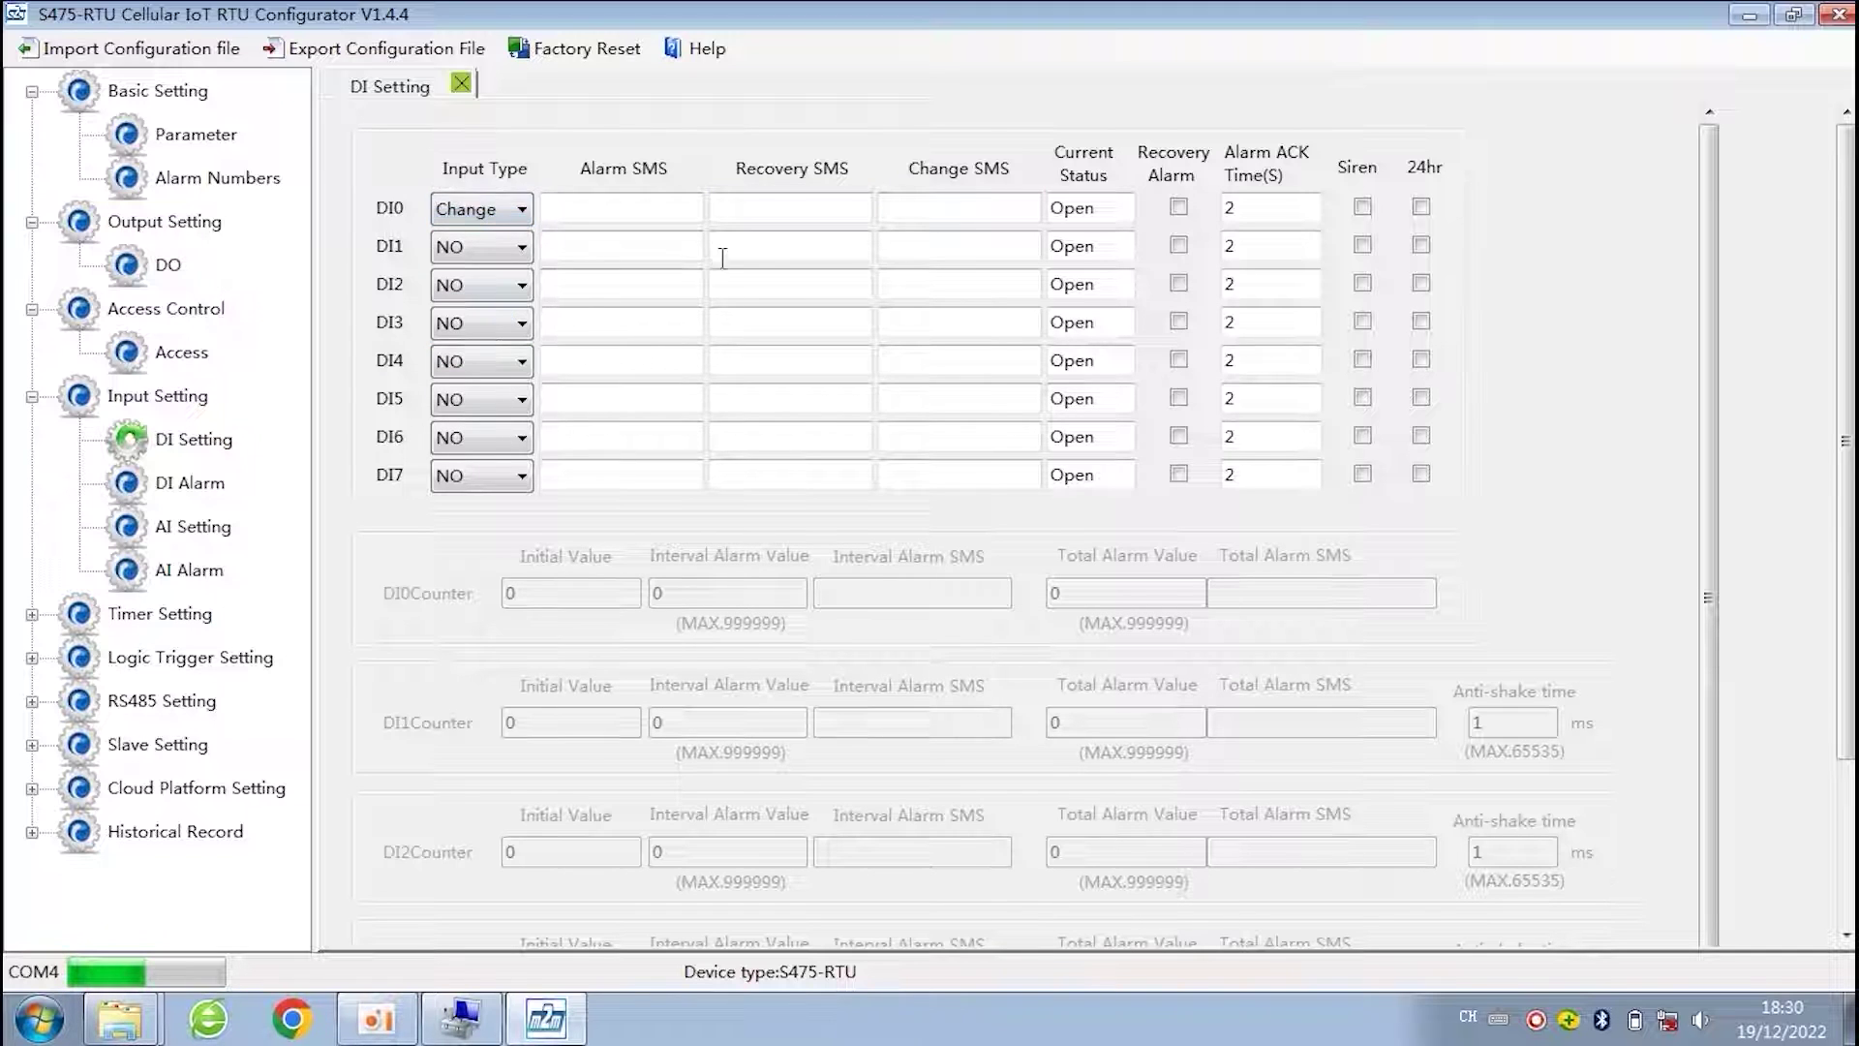
{"action": "left_click", "coordinate": [968, 208]}
{"action": "left_click_drag", "start_coordinate": [1255, 208], "coordinate": [1225, 215]}
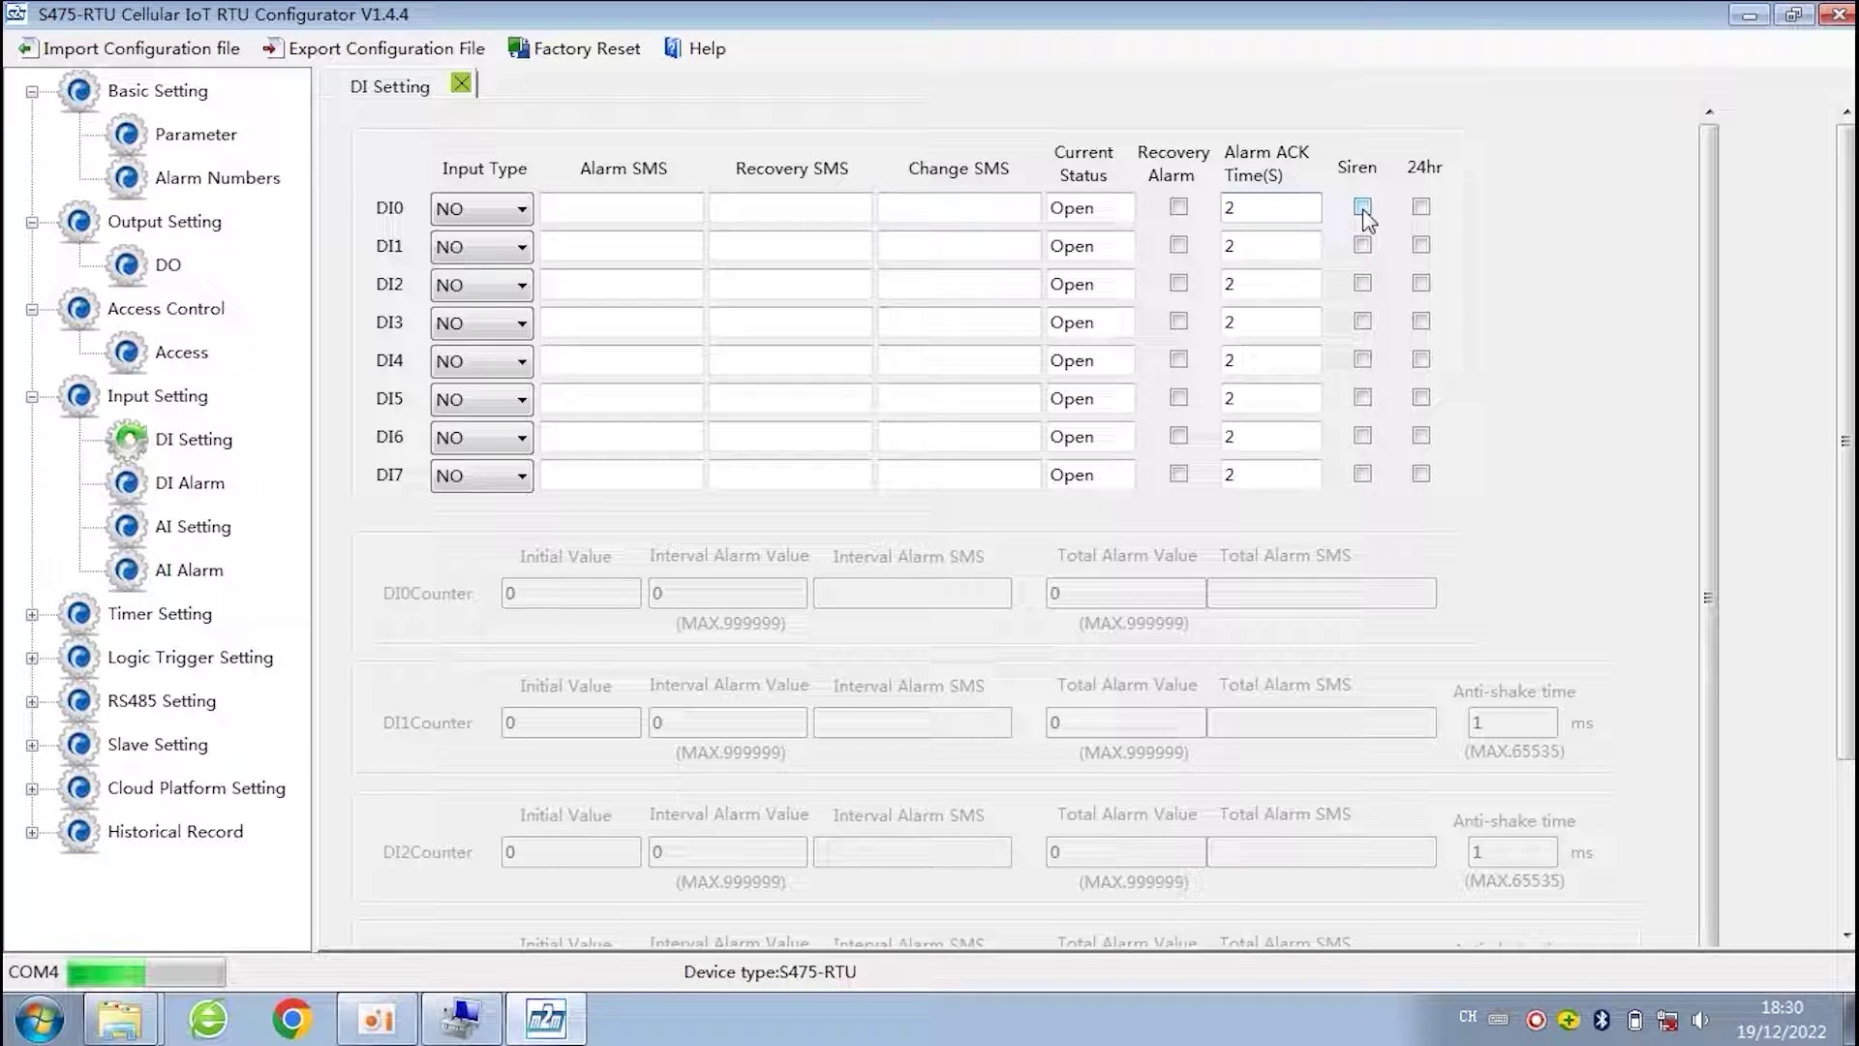
{"action": "left_click", "coordinate": [1420, 207]}
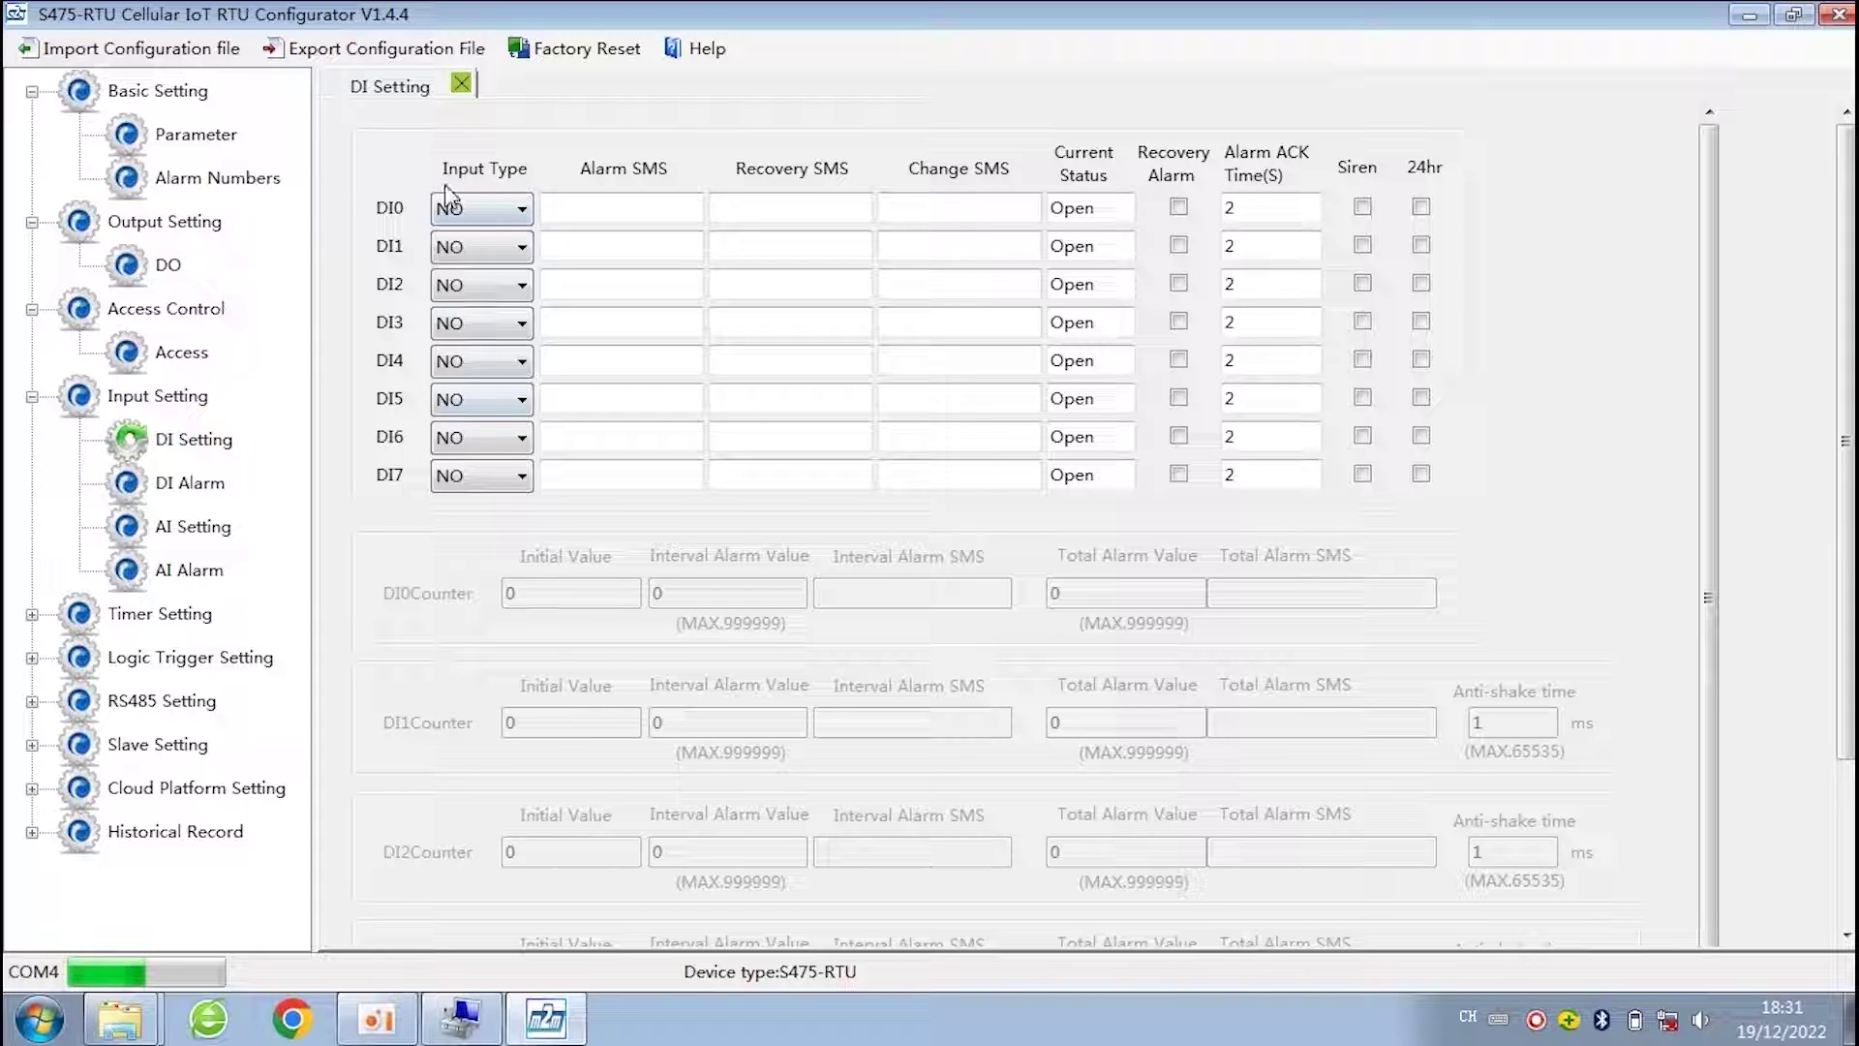
{"action": "left_click", "coordinate": [498, 208]}
{"action": "left_click", "coordinate": [497, 335]}
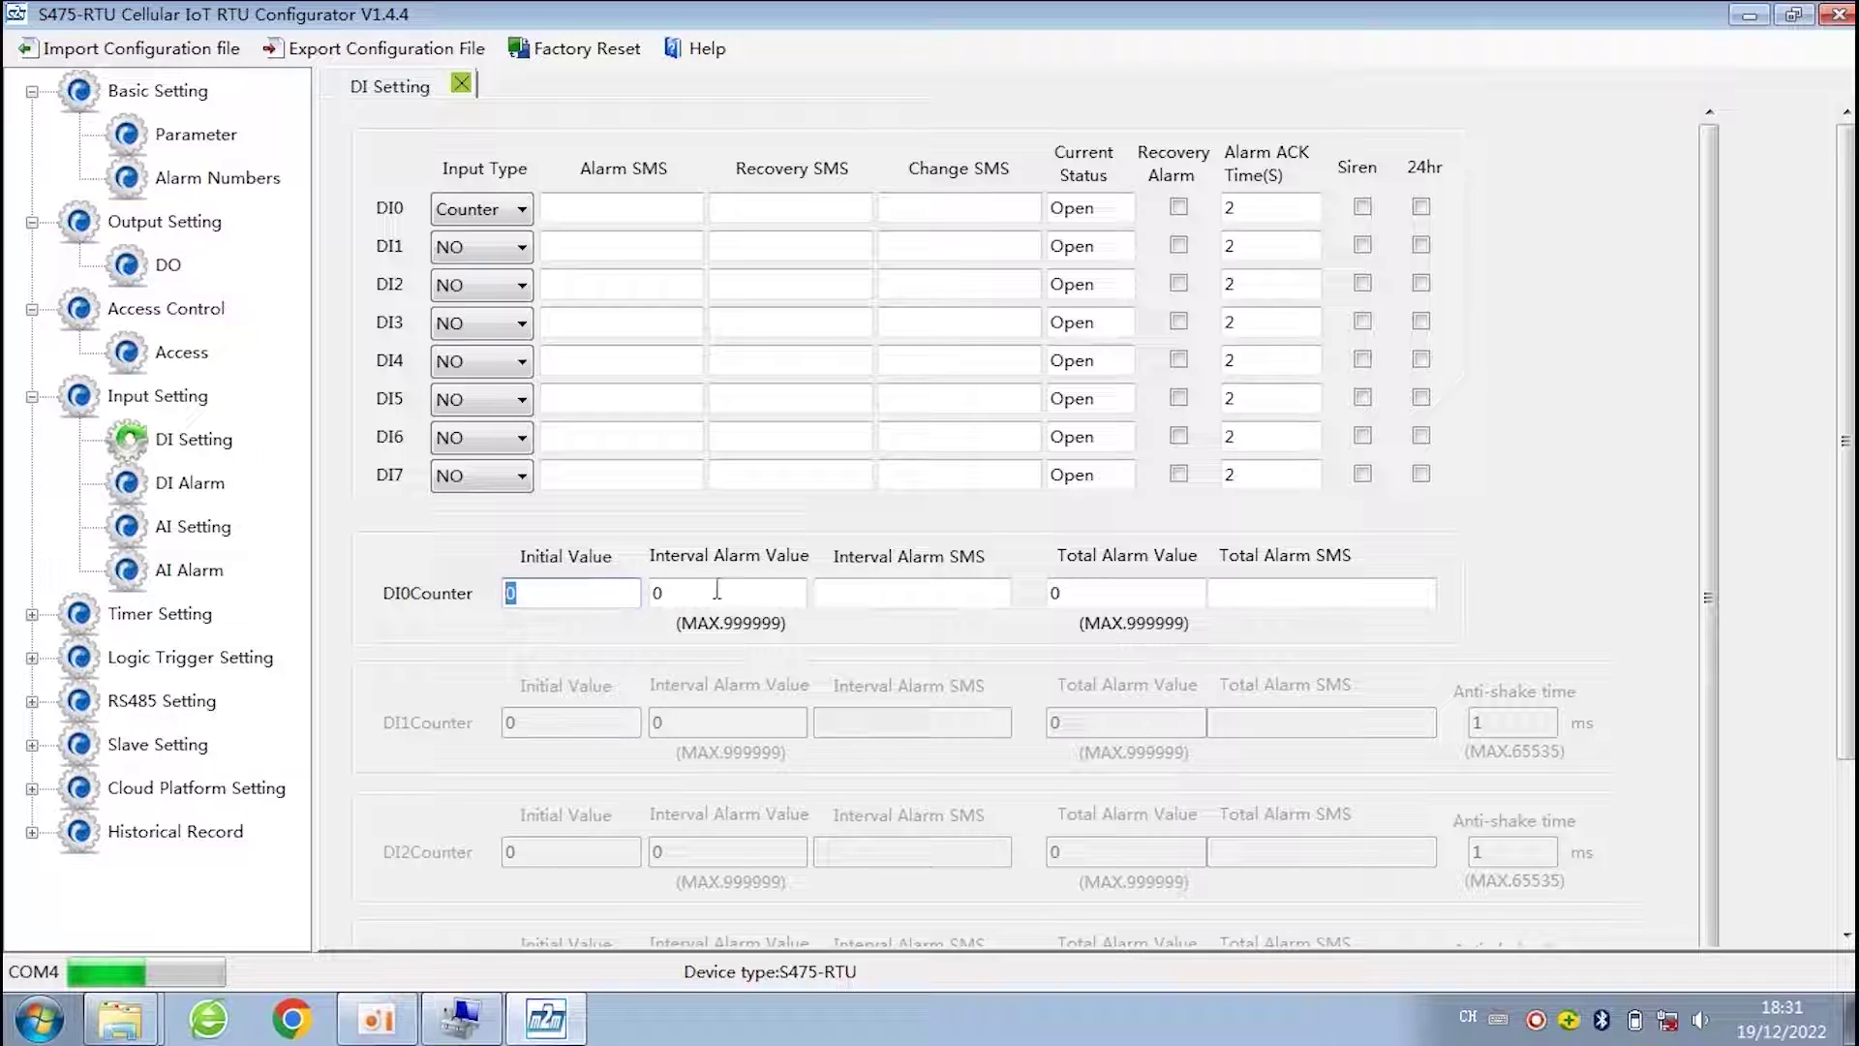
{"action": "key", "text": "Tab"}
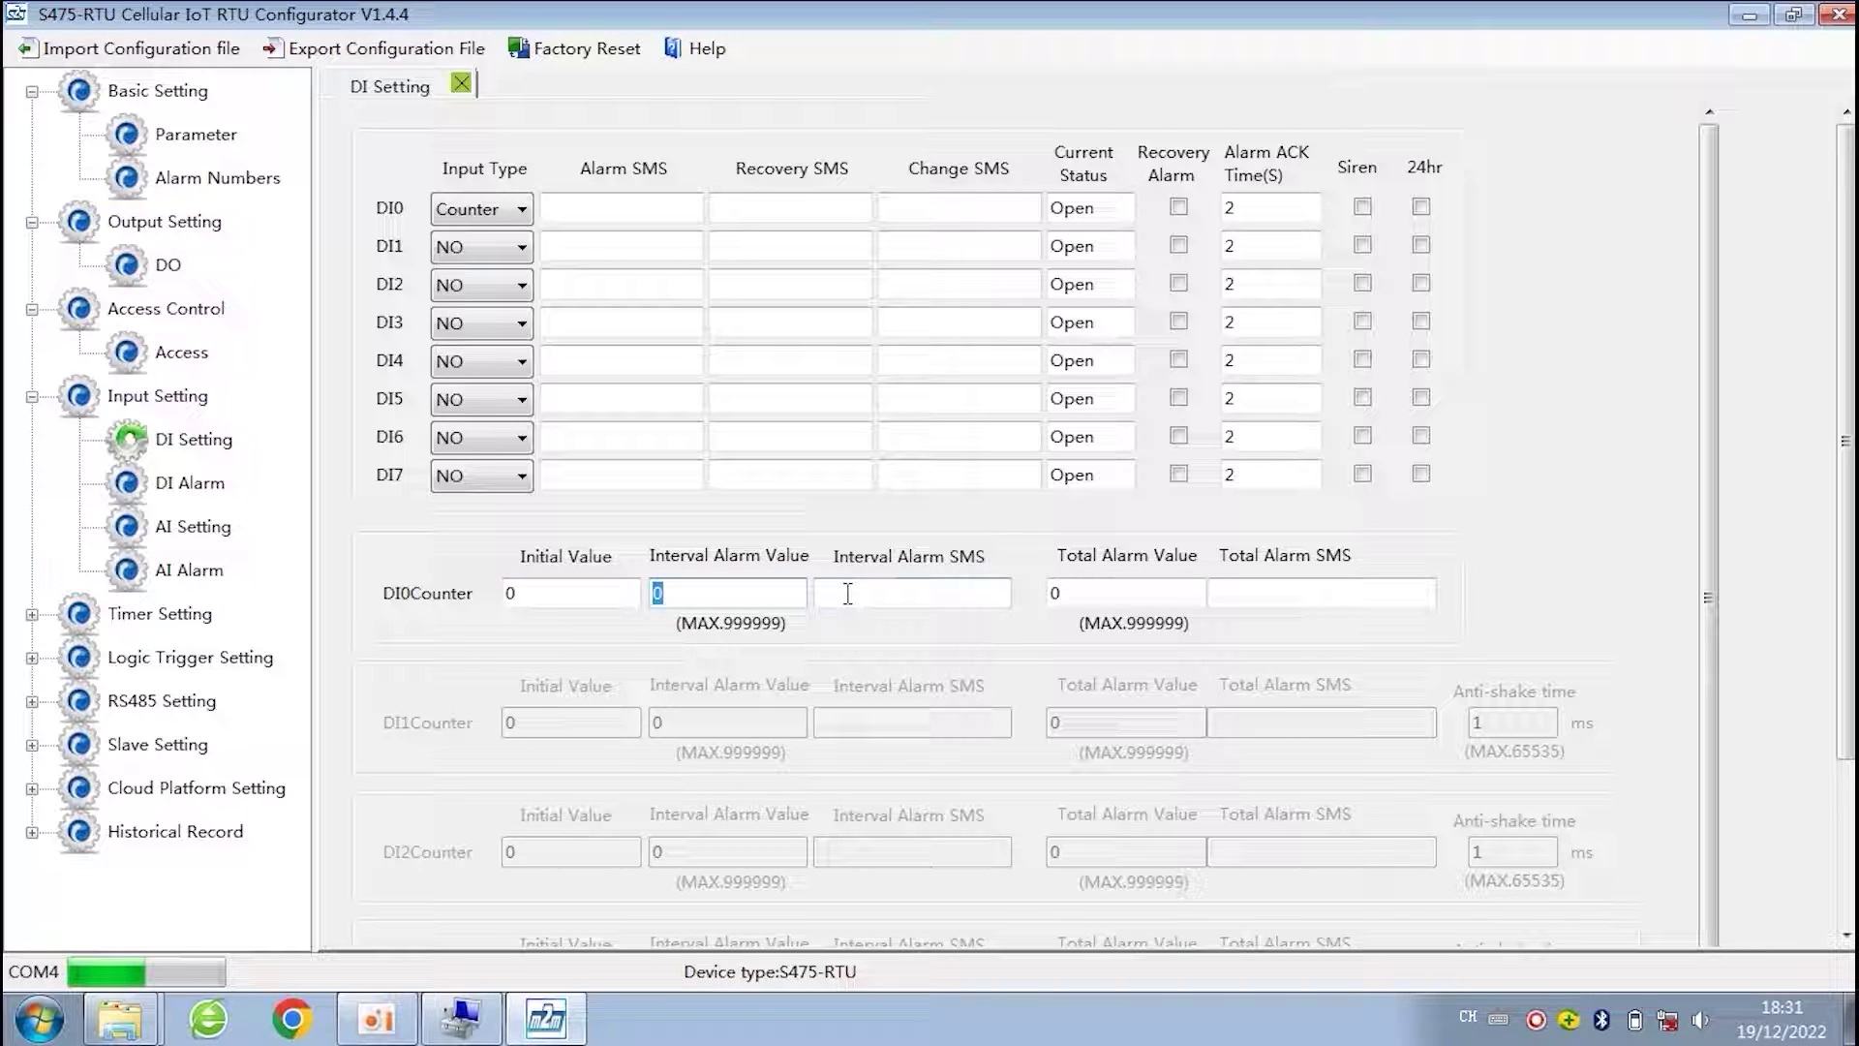
{"action": "left_click", "coordinate": [845, 604]}
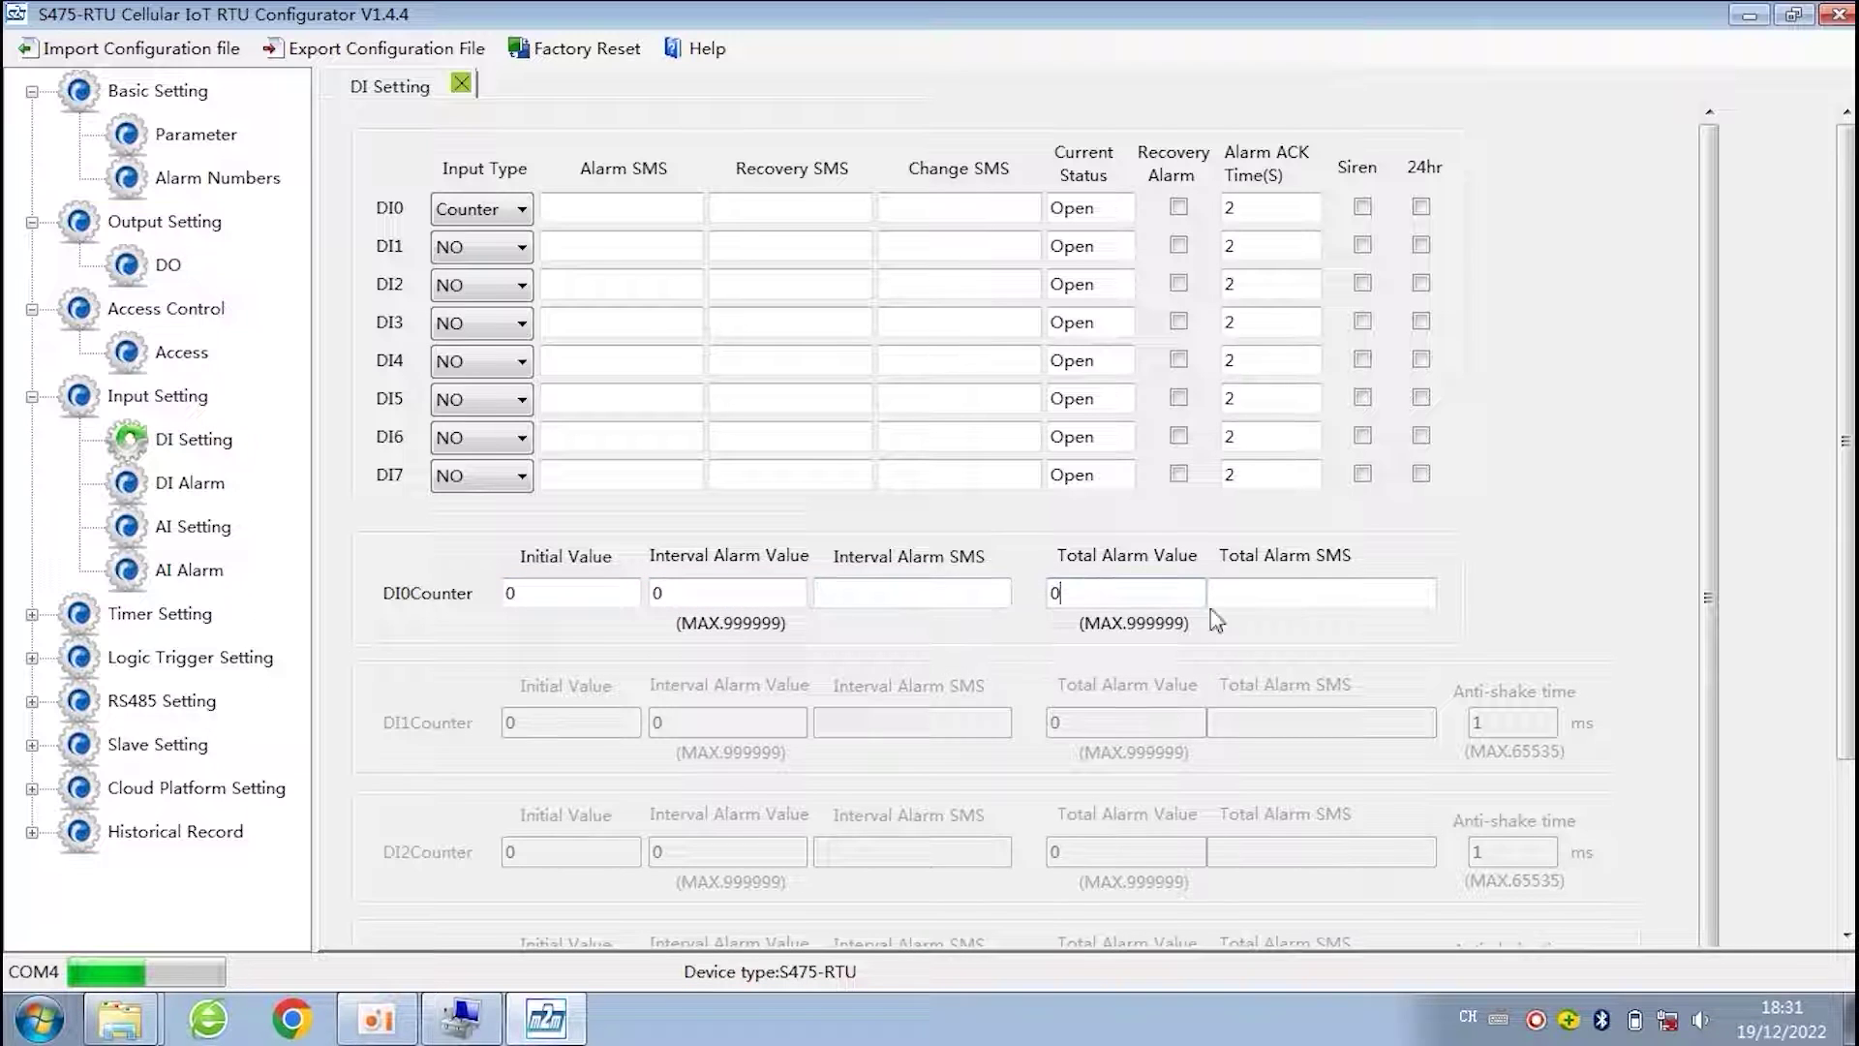
{"action": "left_click", "coordinate": [916, 595]}
{"action": "key", "text": "Tab"}
{"action": "left_click", "coordinate": [509, 209]}
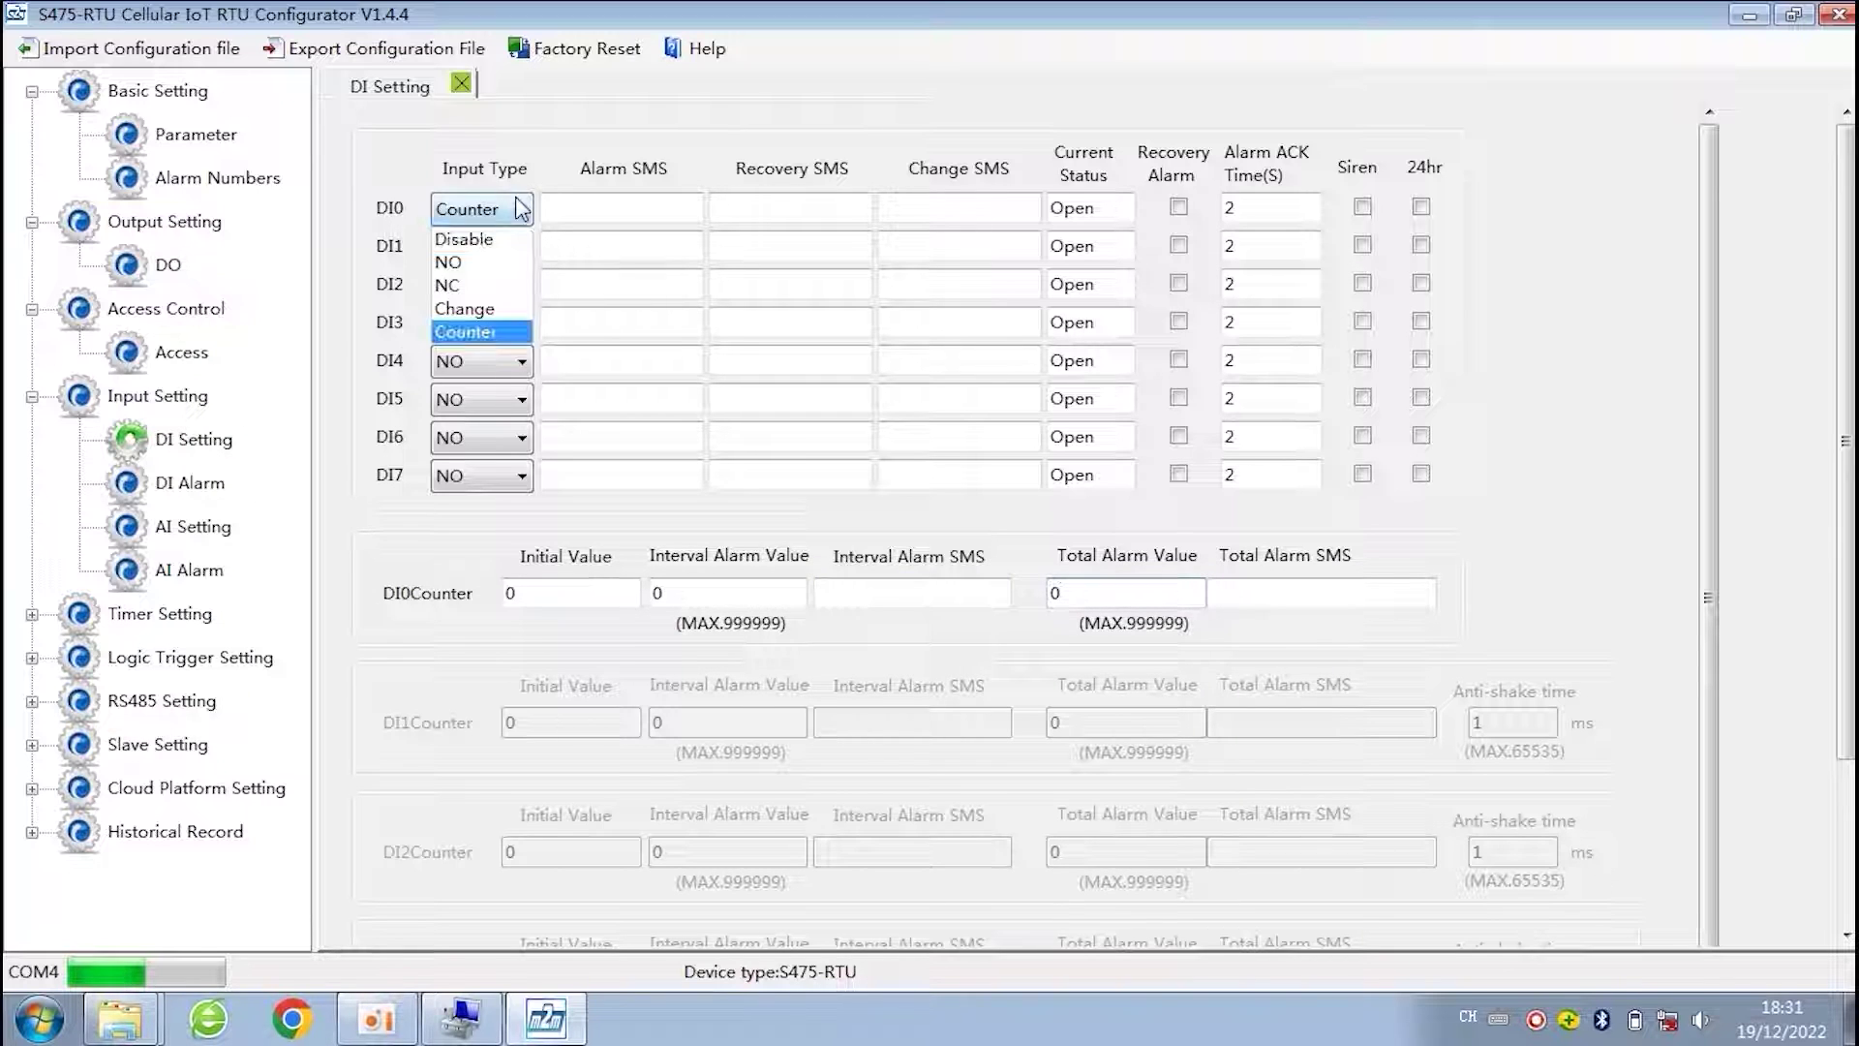
{"action": "left_click", "coordinate": [488, 263]}
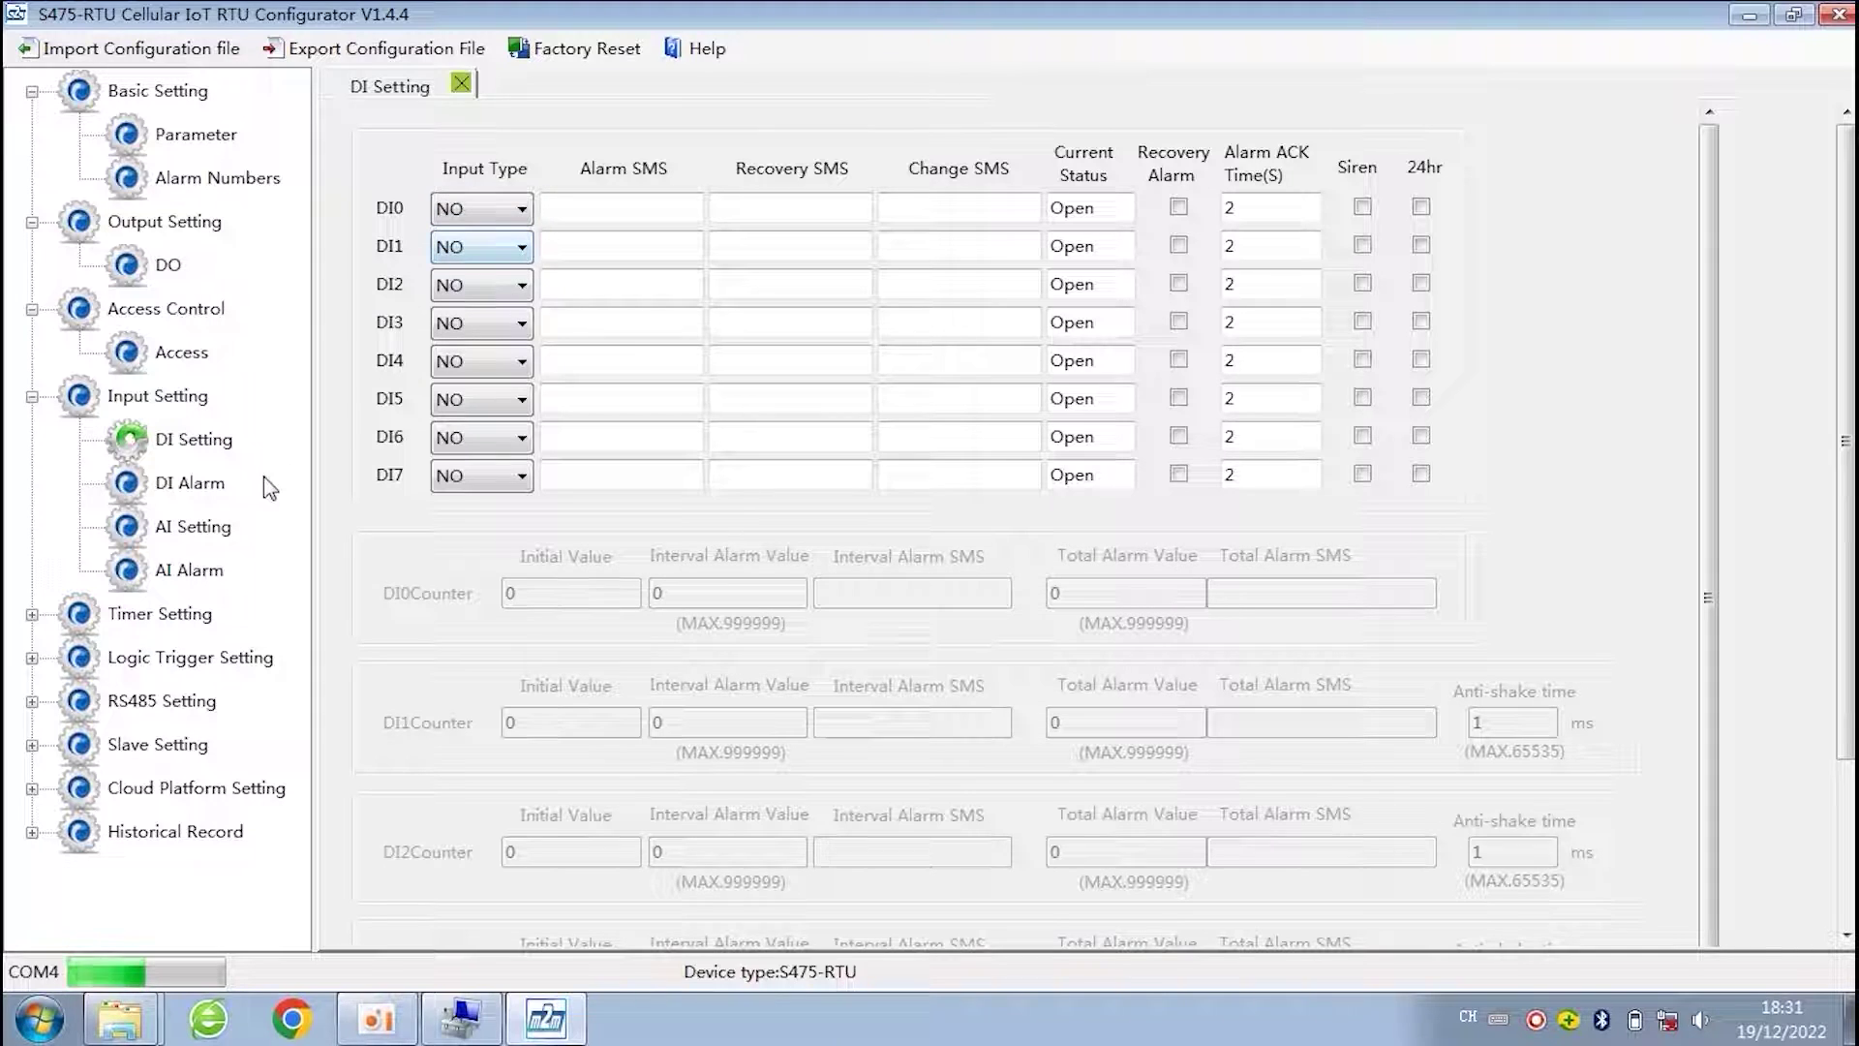
- Review the DI Alarm SMS and dial-out recipient grid, then open AI Setting
{"action": "left_click", "coordinate": [189, 489]}
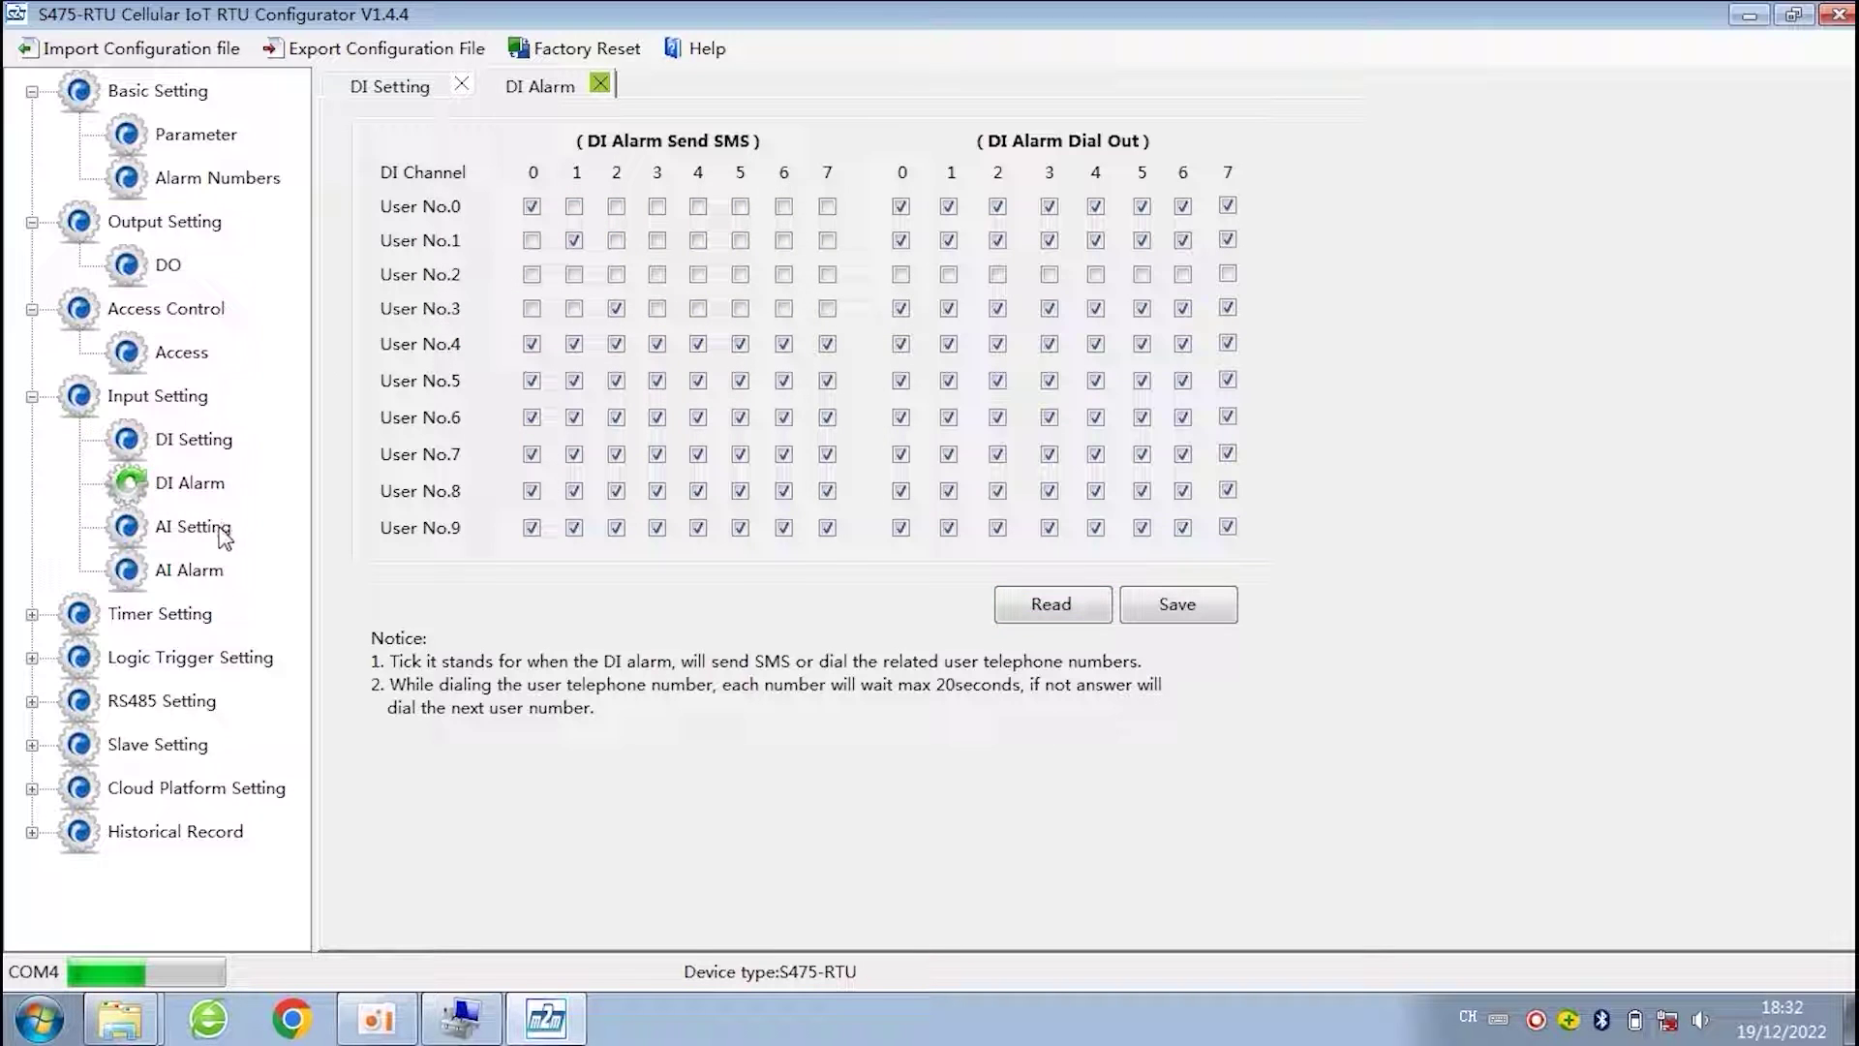
{"action": "left_click", "coordinate": [190, 530]}
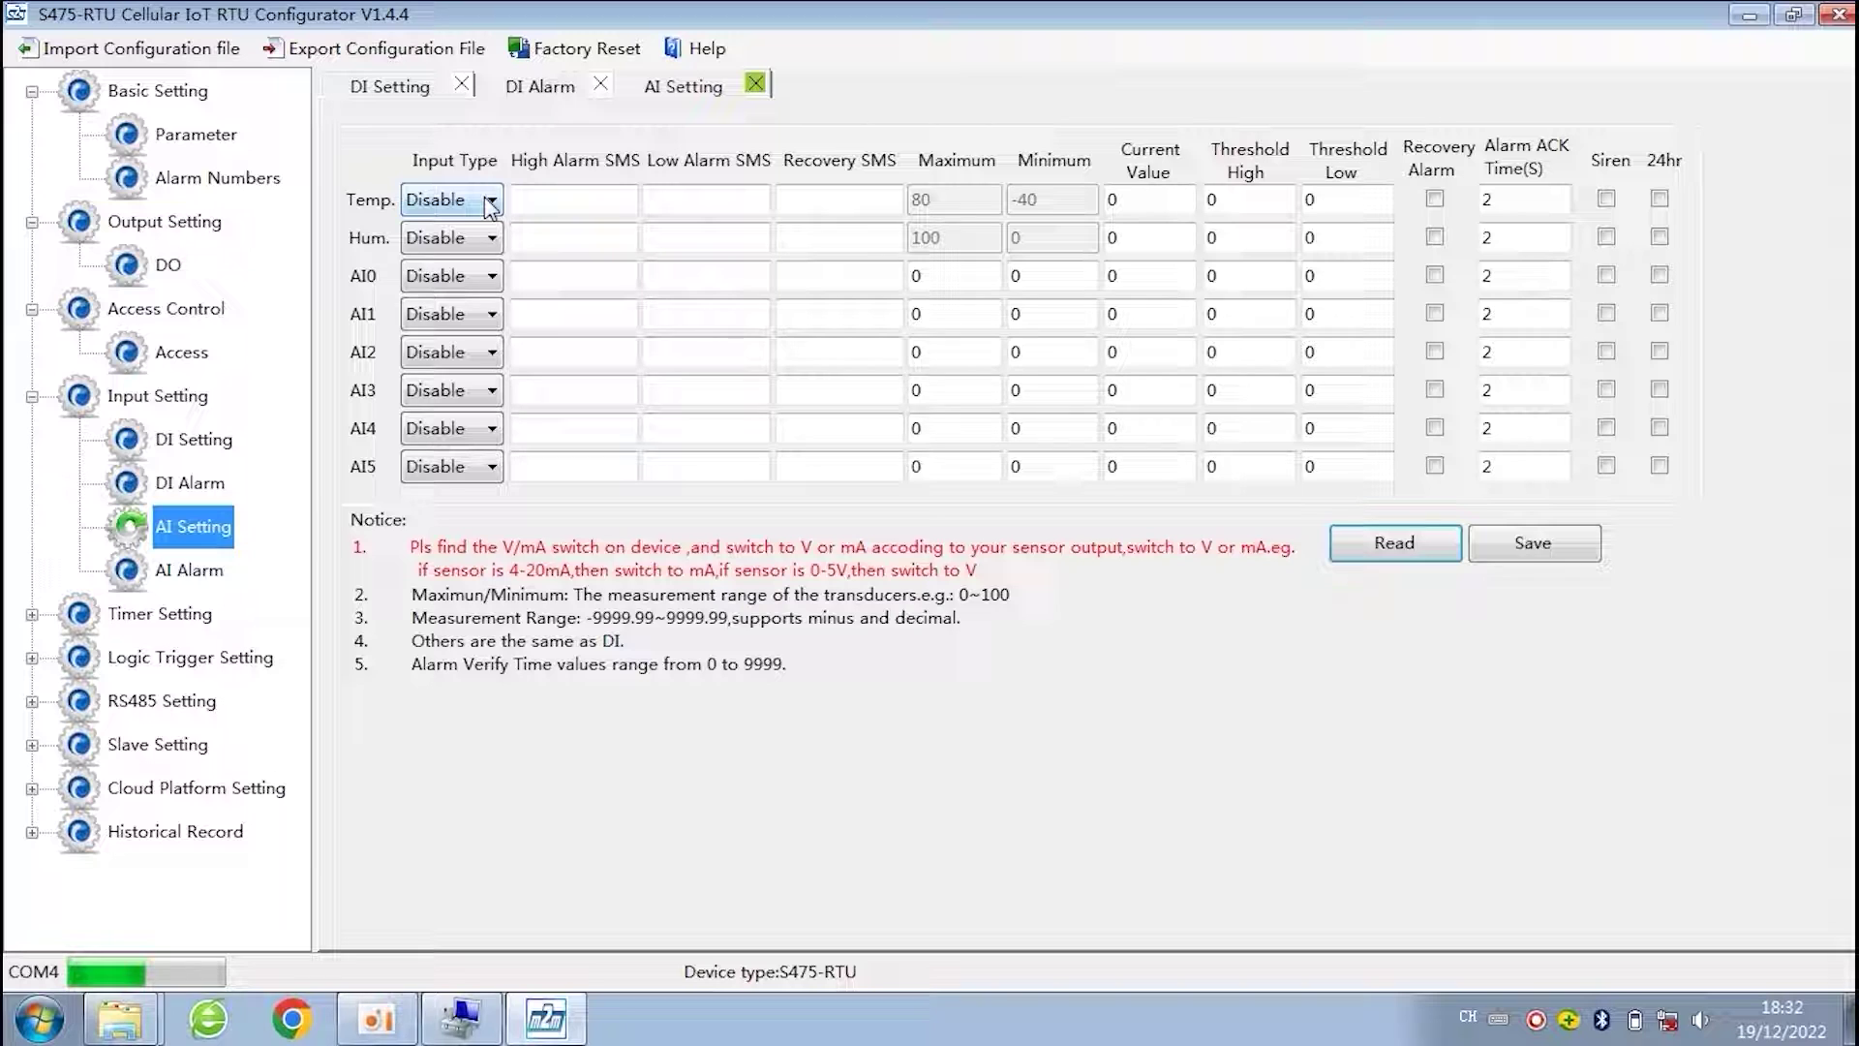
- Switch the Temp. and Hum. Input Type dropdowns to Enable
{"action": "left_click", "coordinate": [489, 202]}
{"action": "left_click", "coordinate": [484, 196]}
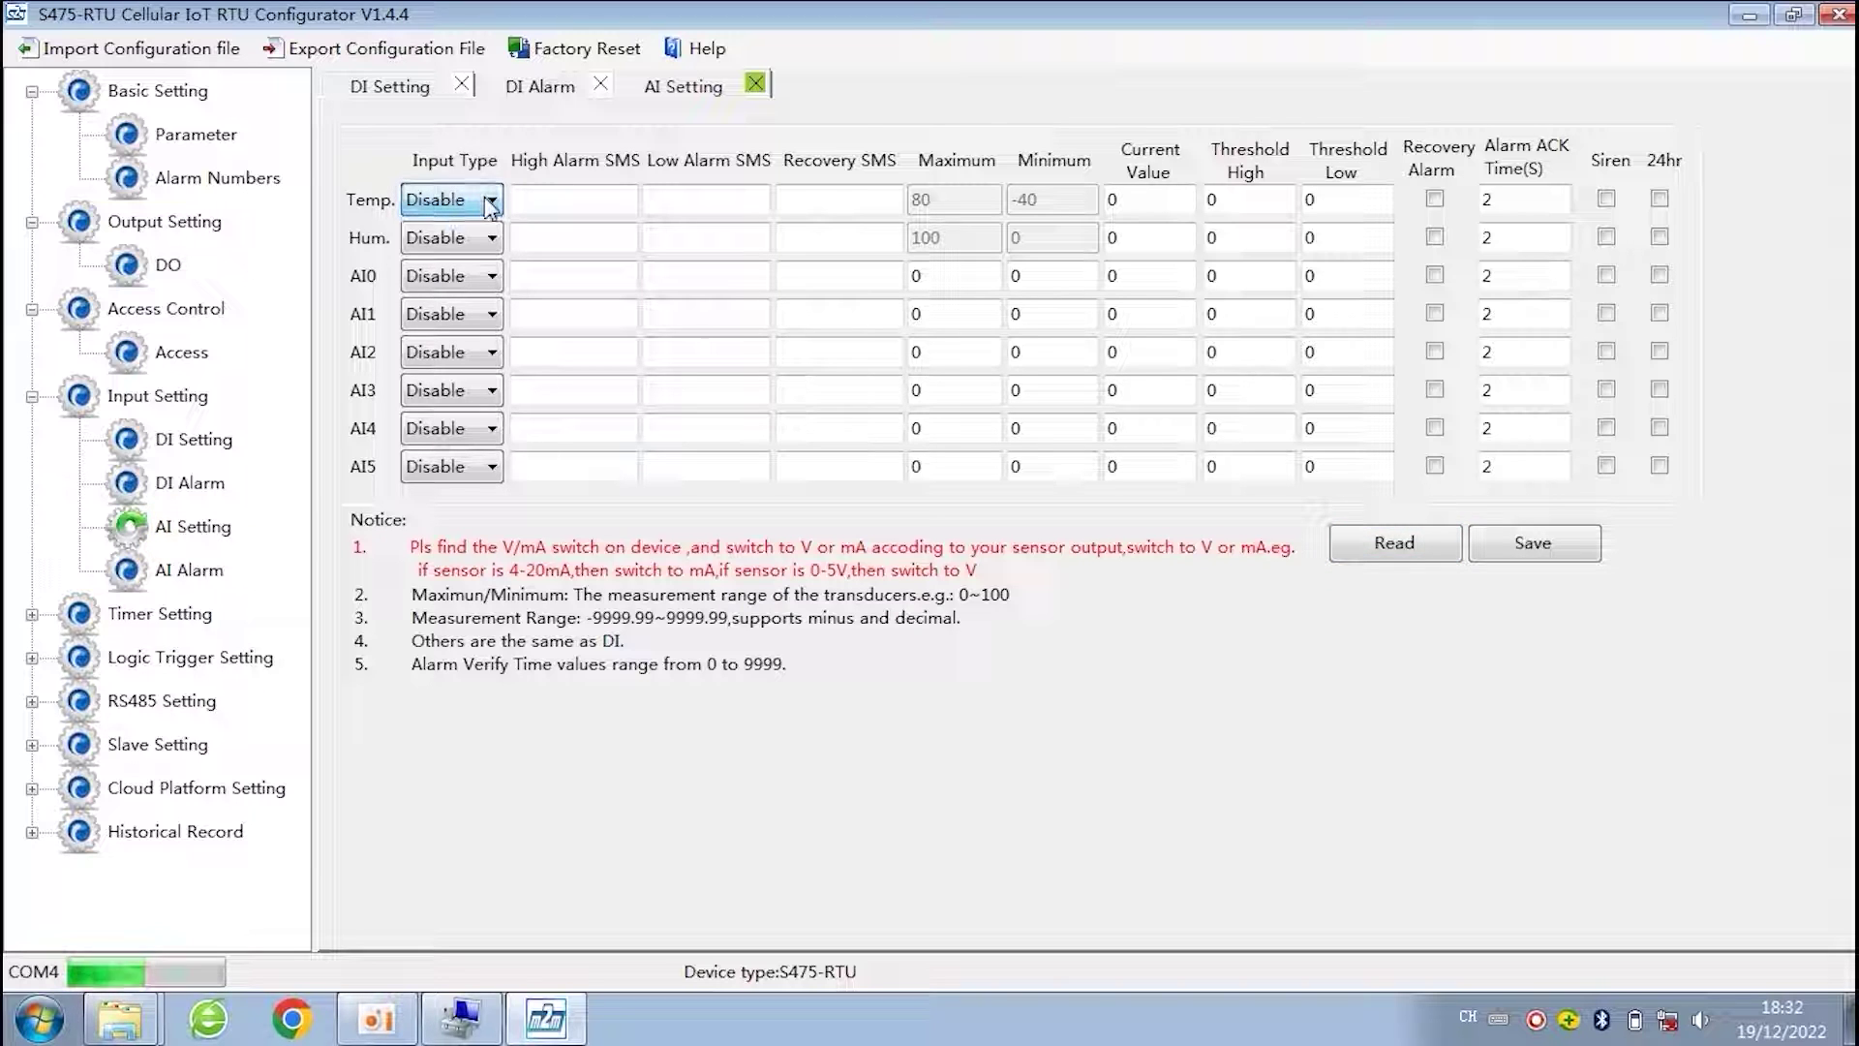
{"action": "left_click", "coordinate": [481, 202]}
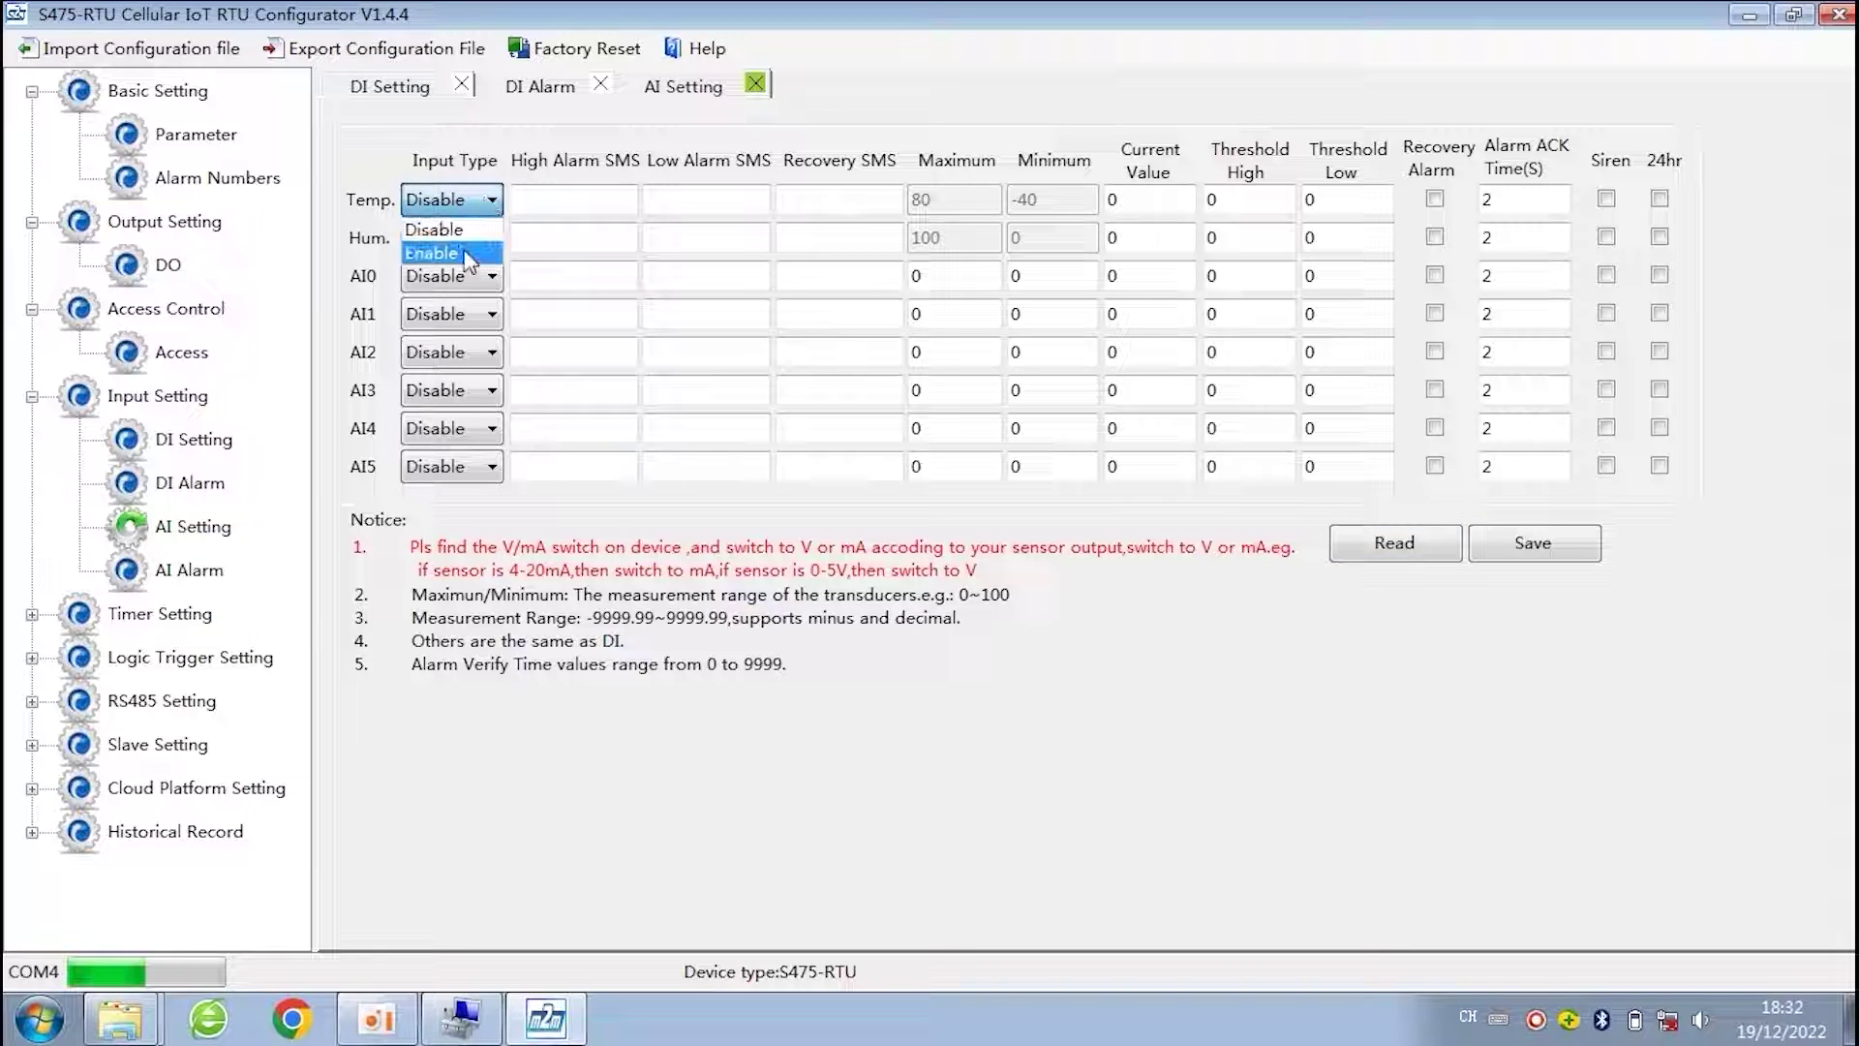
{"action": "left_click", "coordinate": [455, 254]}
{"action": "left_click", "coordinate": [486, 239]}
{"action": "left_click", "coordinate": [475, 292]}
- Set AI0's input type to 4~20mA current
{"action": "left_click", "coordinate": [474, 288]}
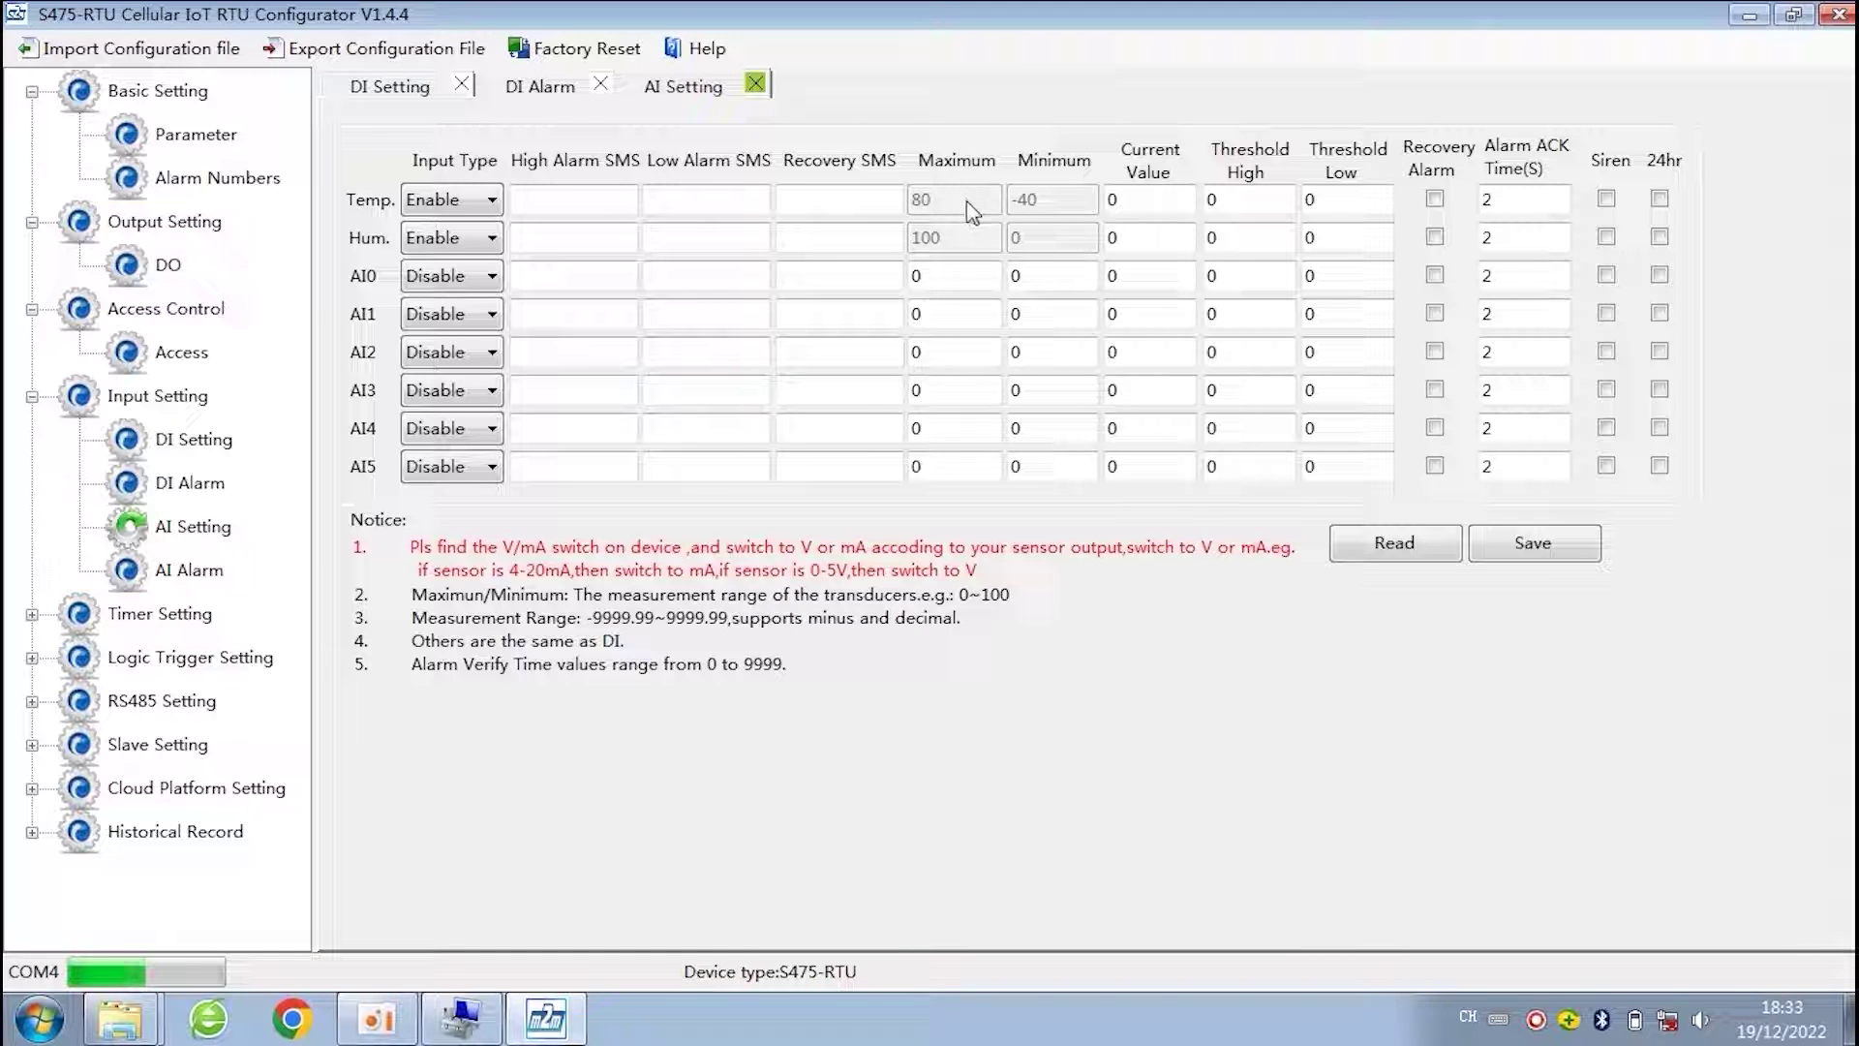
{"action": "left_click", "coordinate": [472, 274]}
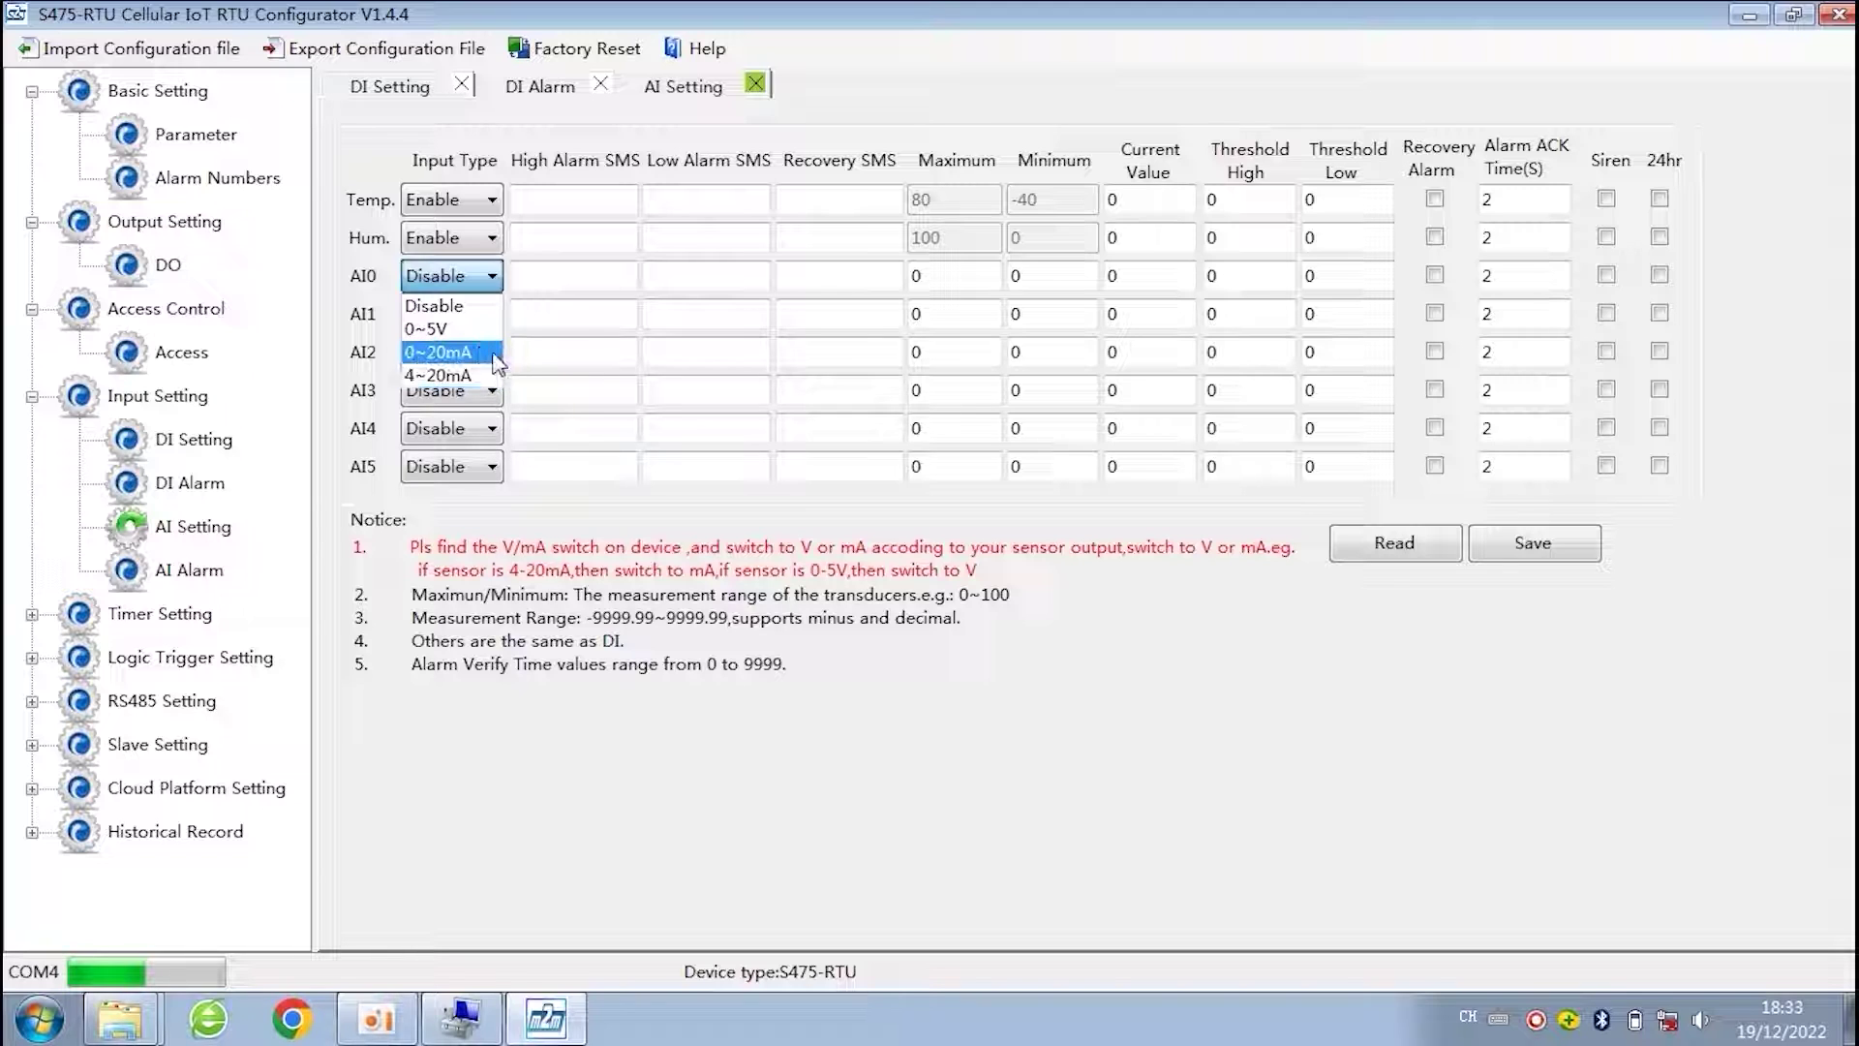
{"action": "left_click", "coordinate": [474, 375]}
- Give AI0 a range of Maximum 200 and Minimum -50
{"action": "left_click", "coordinate": [536, 276]}
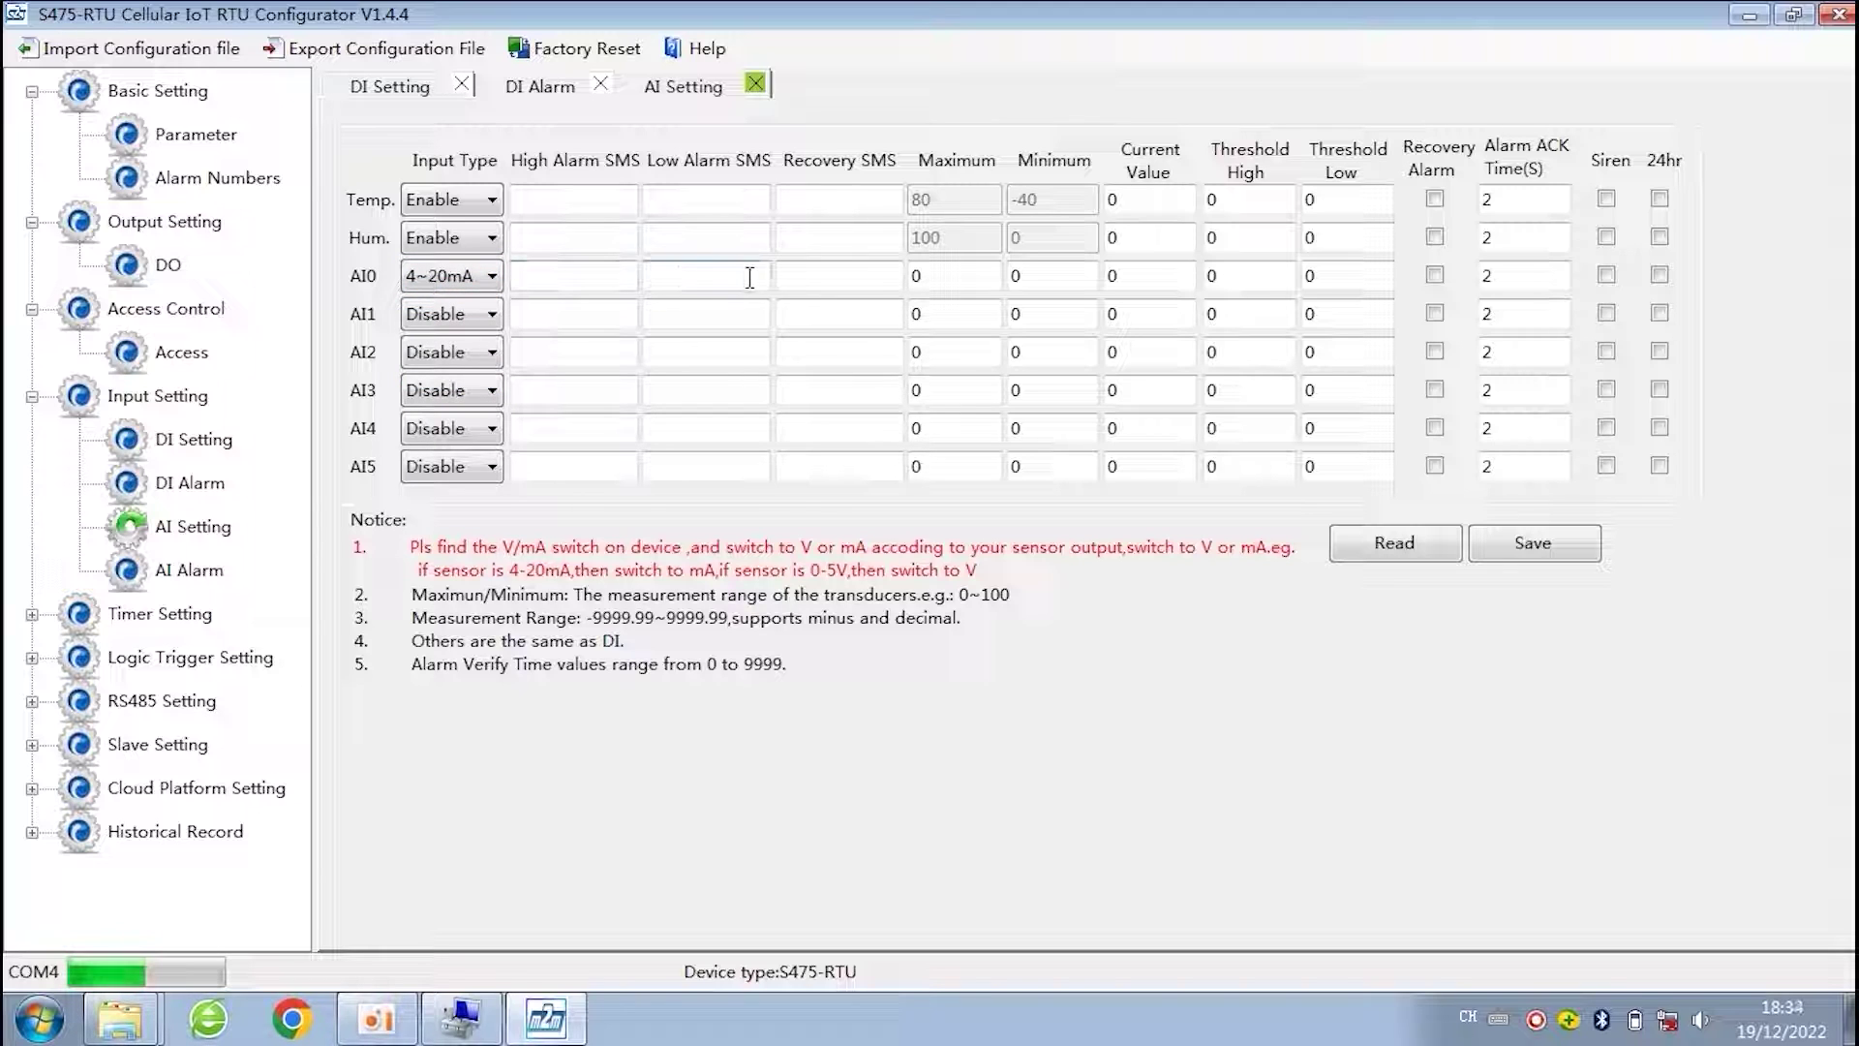
{"action": "left_click", "coordinate": [623, 280]}
{"action": "key", "text": "Tab"}
{"action": "key", "text": "Tab"}
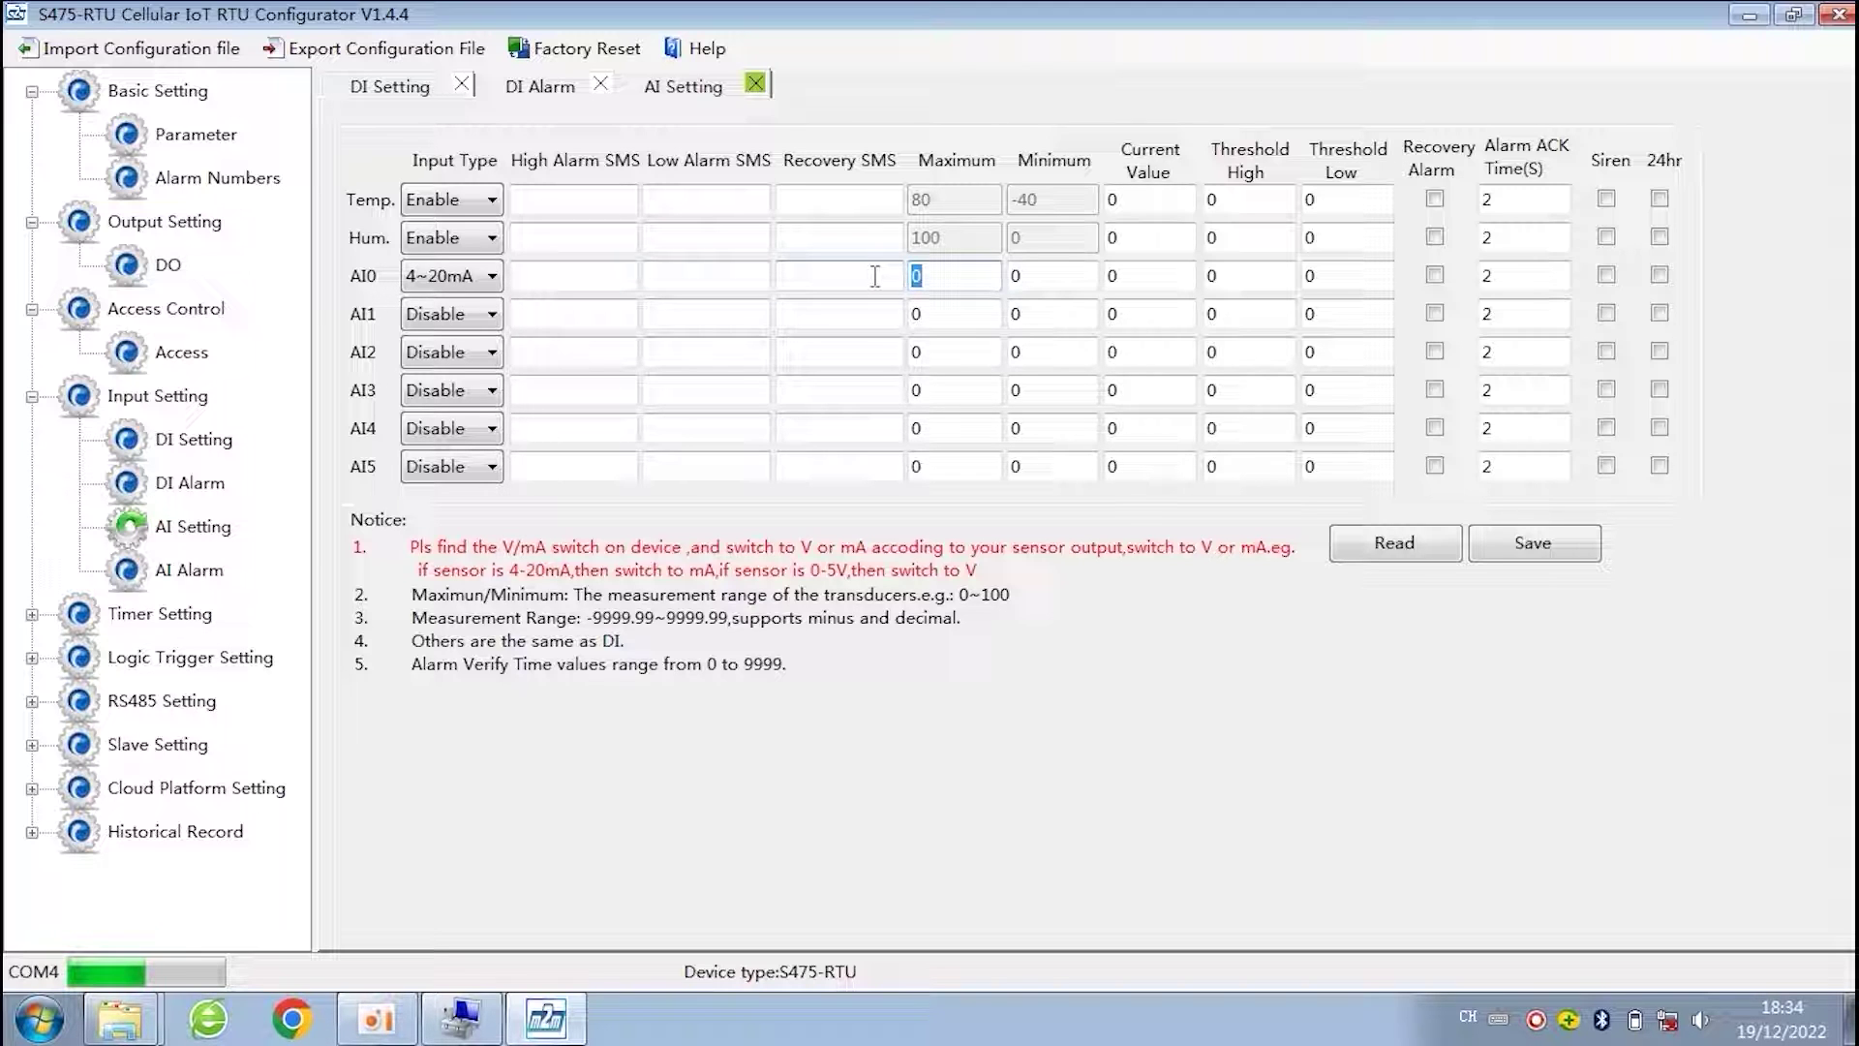
{"action": "type", "text": "-50"}
{"action": "left_click_drag", "start_coordinate": [978, 277], "coordinate": [796, 279]}
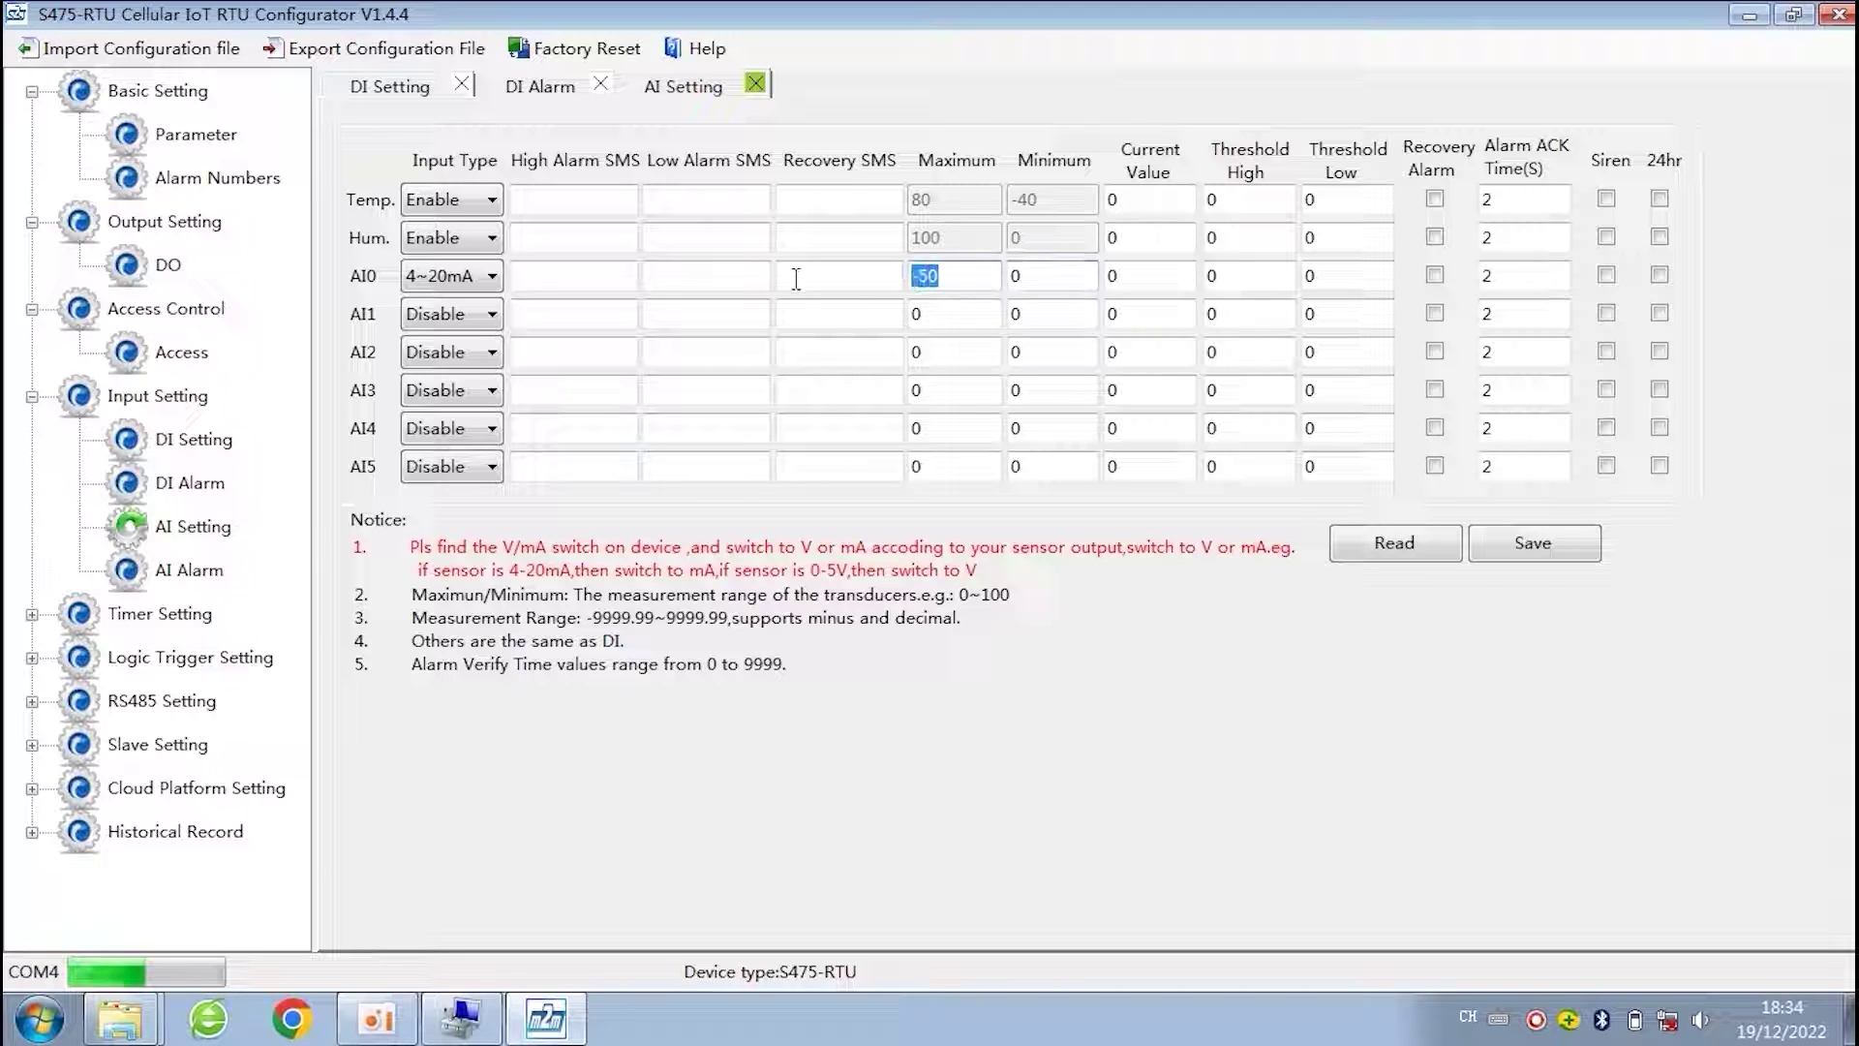
{"action": "type", "text": "200"}
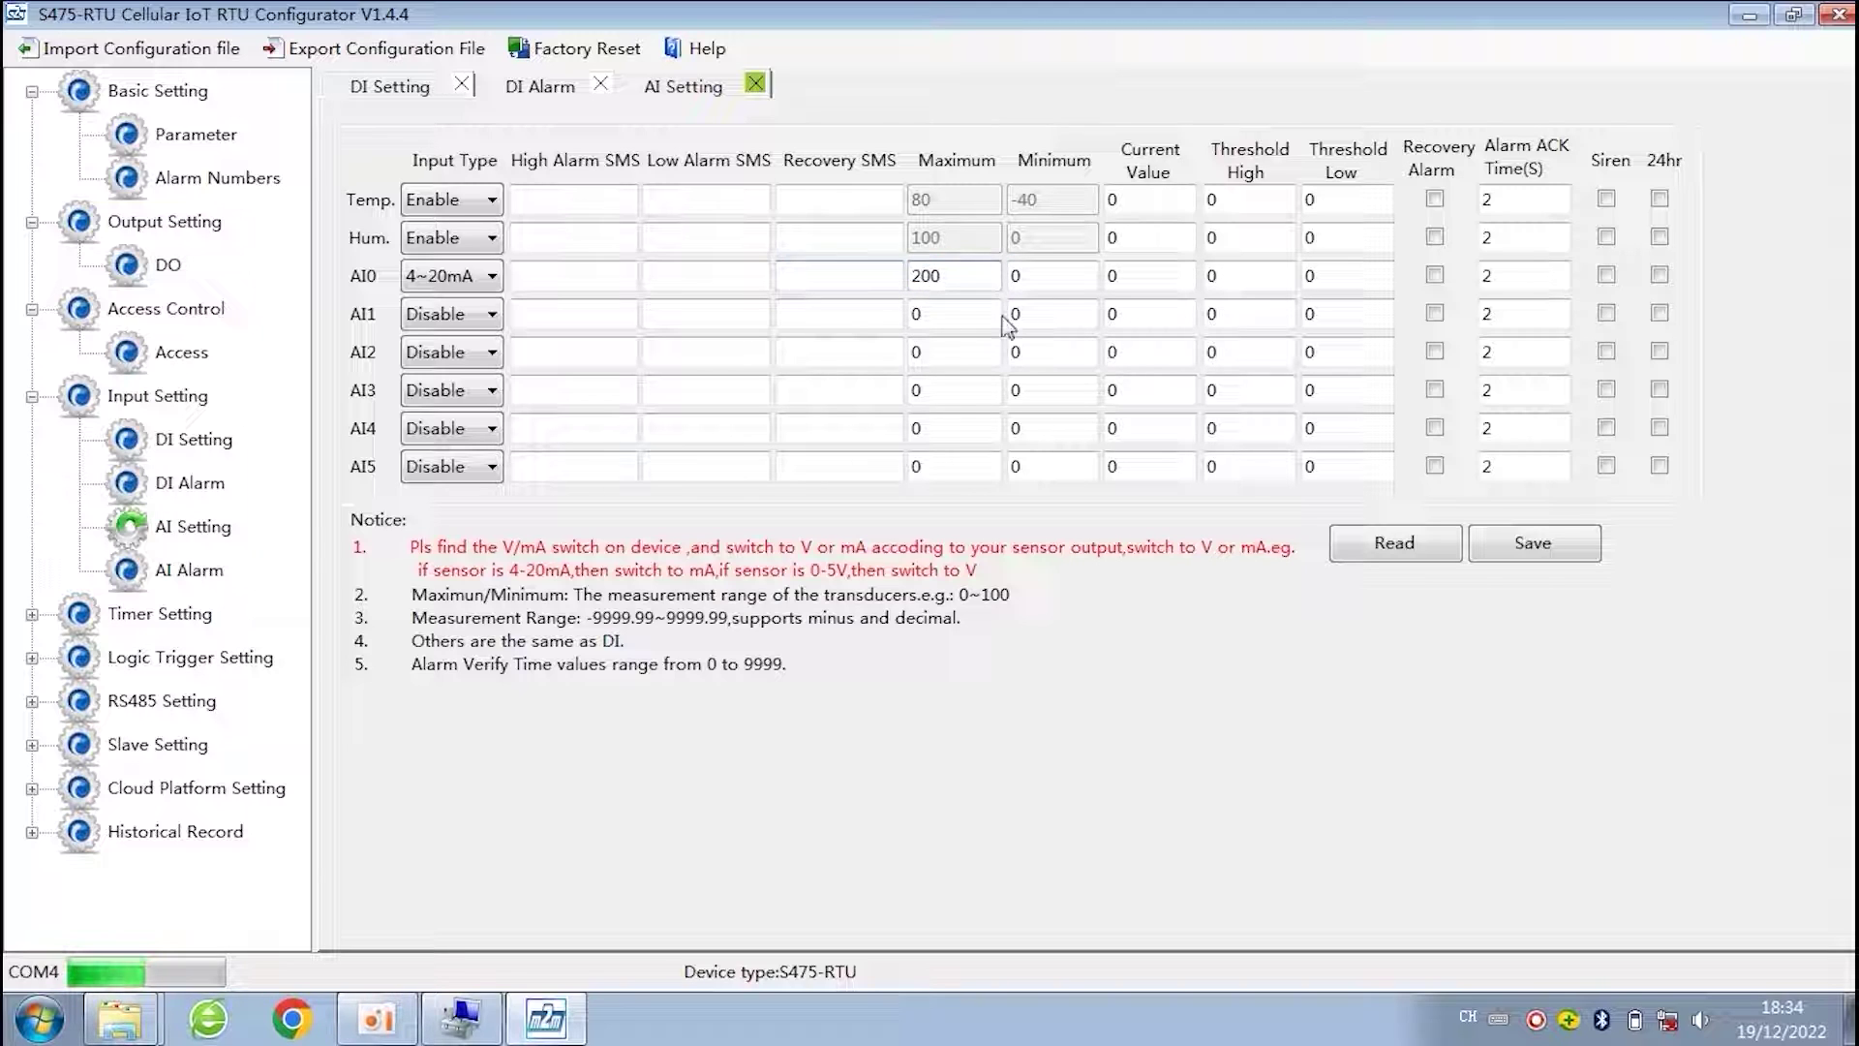
{"action": "key", "text": "Tab"}
{"action": "type", "text": "-"}
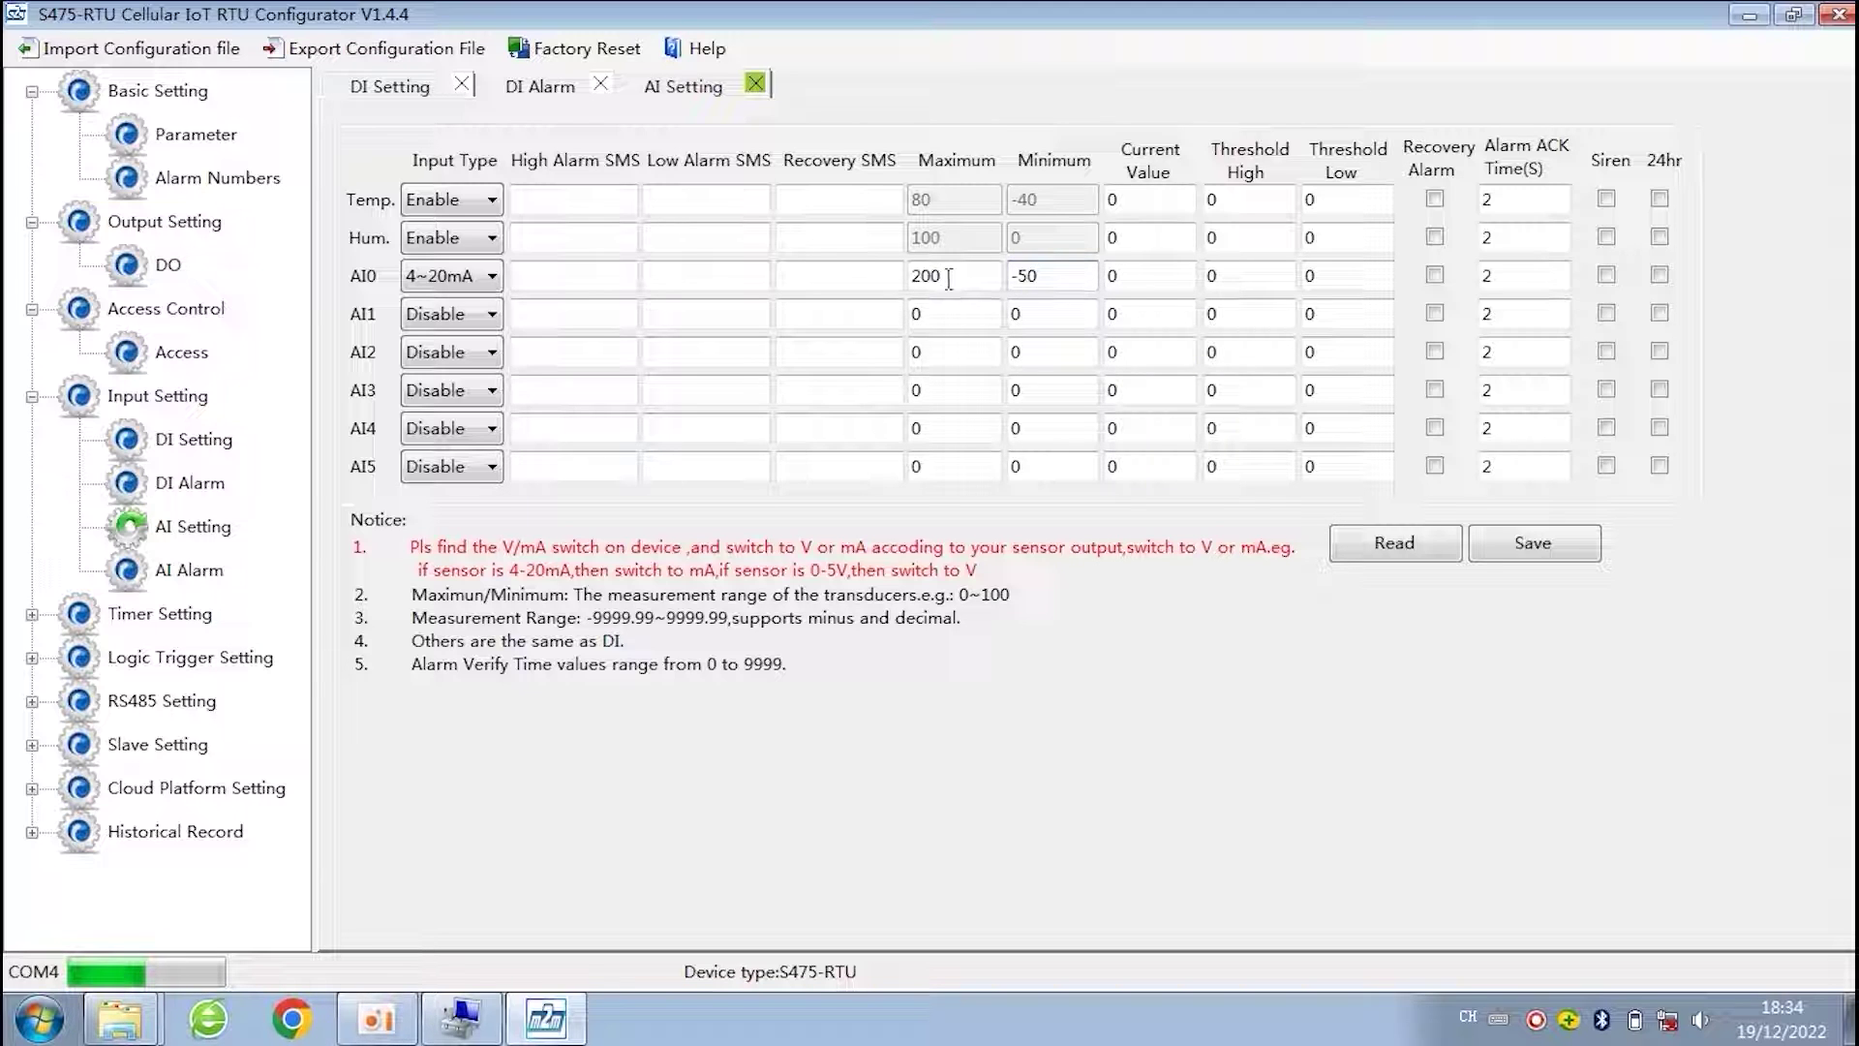
{"action": "left_click", "coordinate": [1057, 275]}
{"action": "left_click_drag", "start_coordinate": [1073, 275], "coordinate": [1008, 277]}
{"action": "left_click", "coordinate": [1065, 281]}
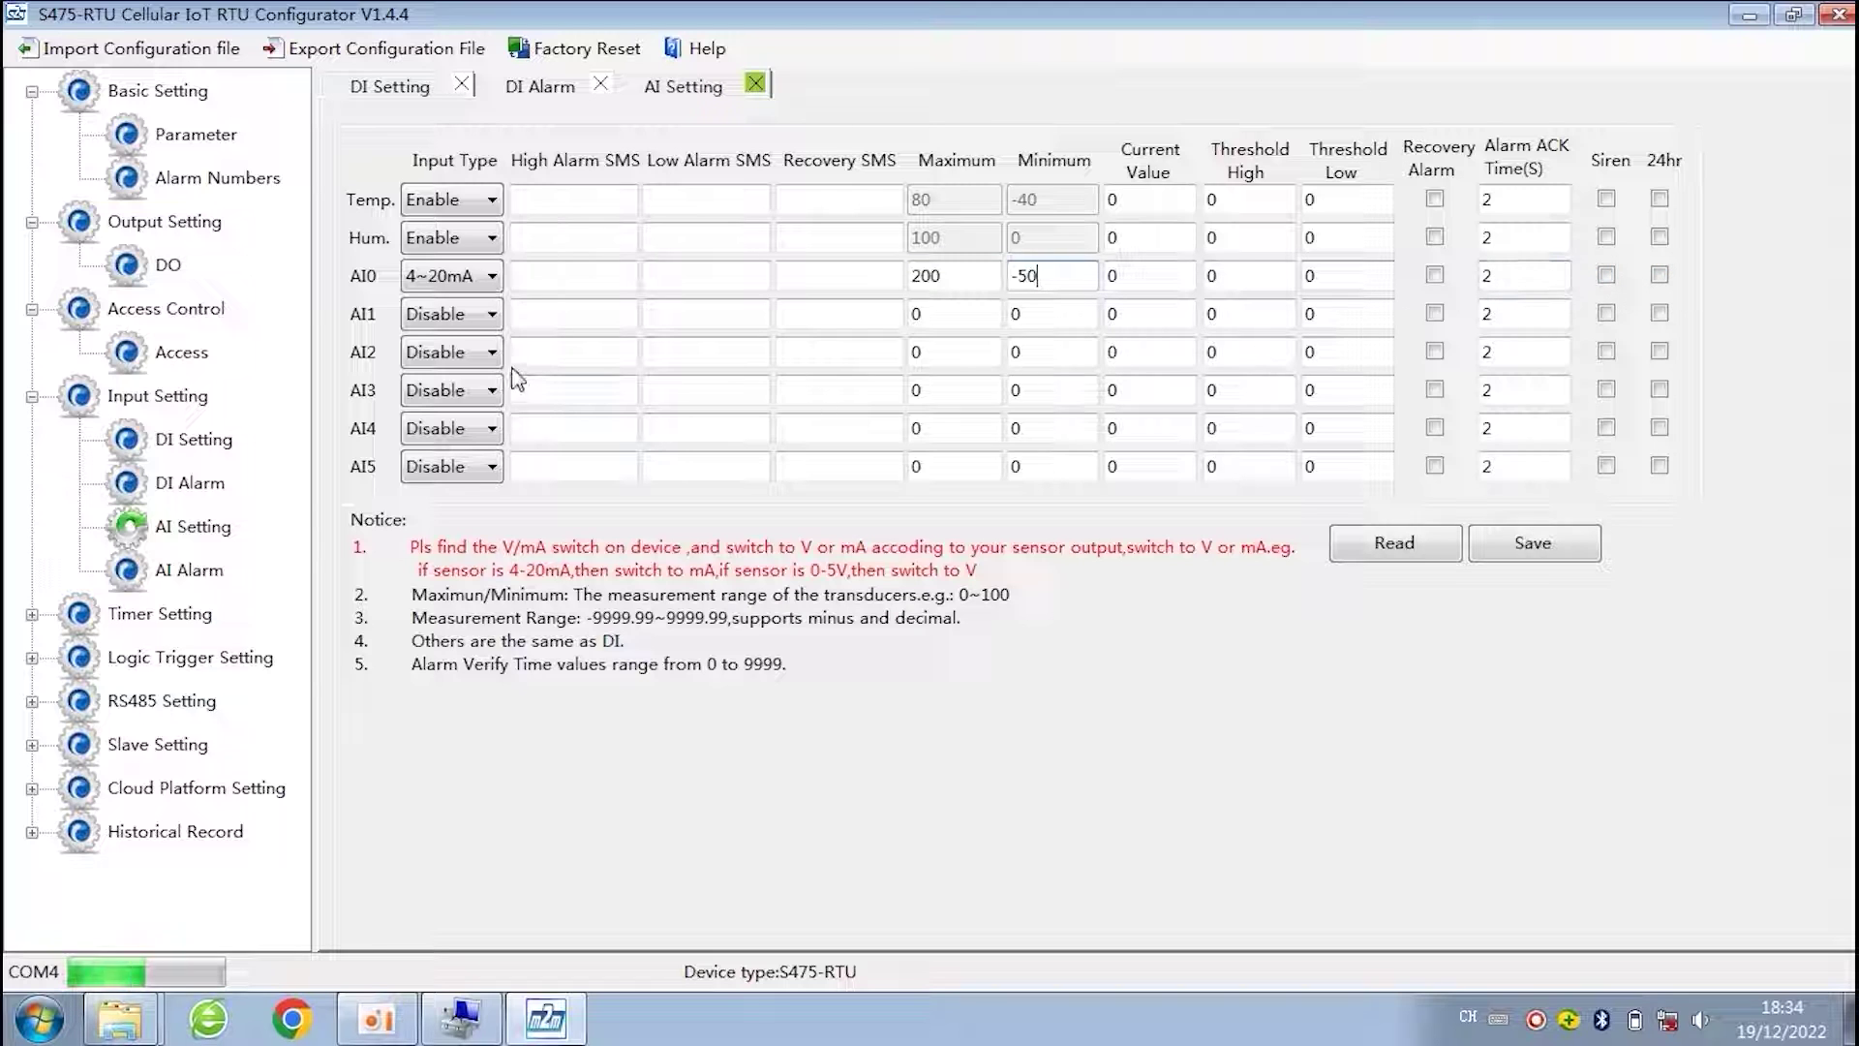
- Set AI1 to 0~20mA, AI2 to 0~5V, AI3 to 4~20mA, and save
{"action": "left_click", "coordinate": [474, 316]}
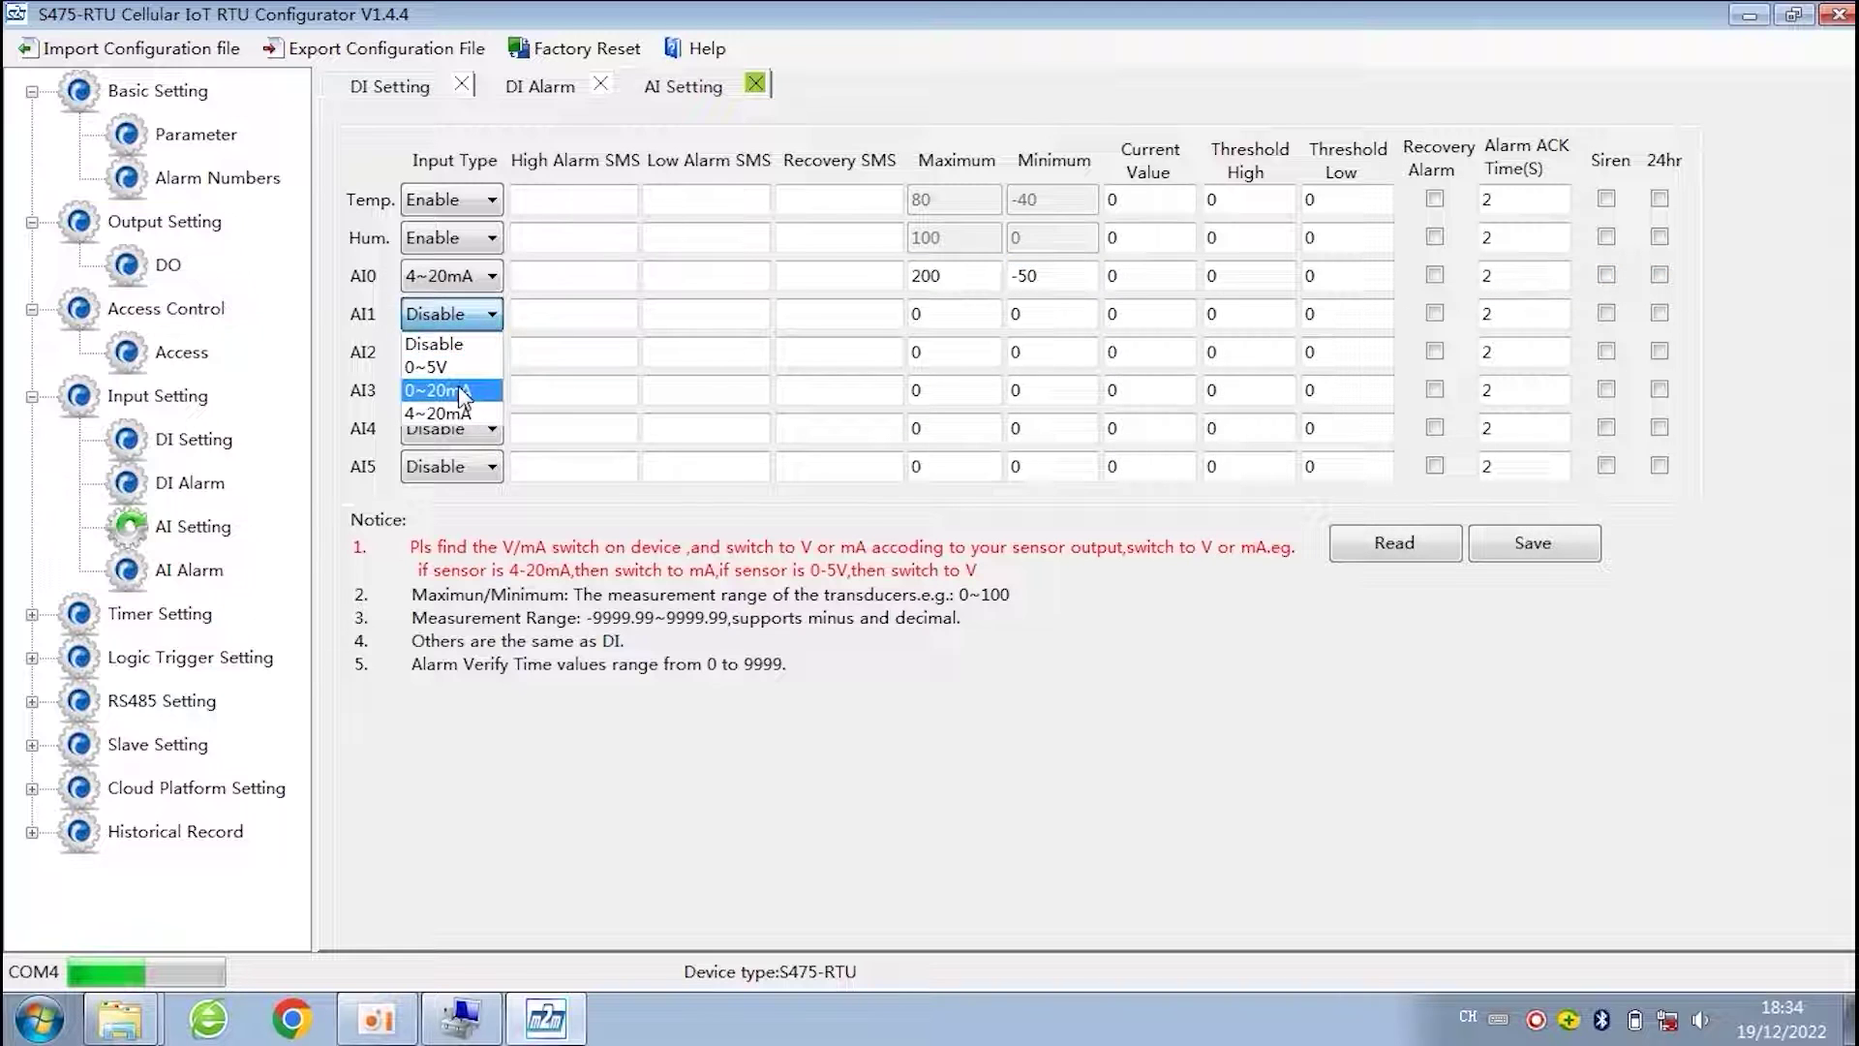
{"action": "left_click", "coordinate": [460, 391]}
{"action": "left_click", "coordinate": [484, 355]}
{"action": "left_click", "coordinate": [463, 406]}
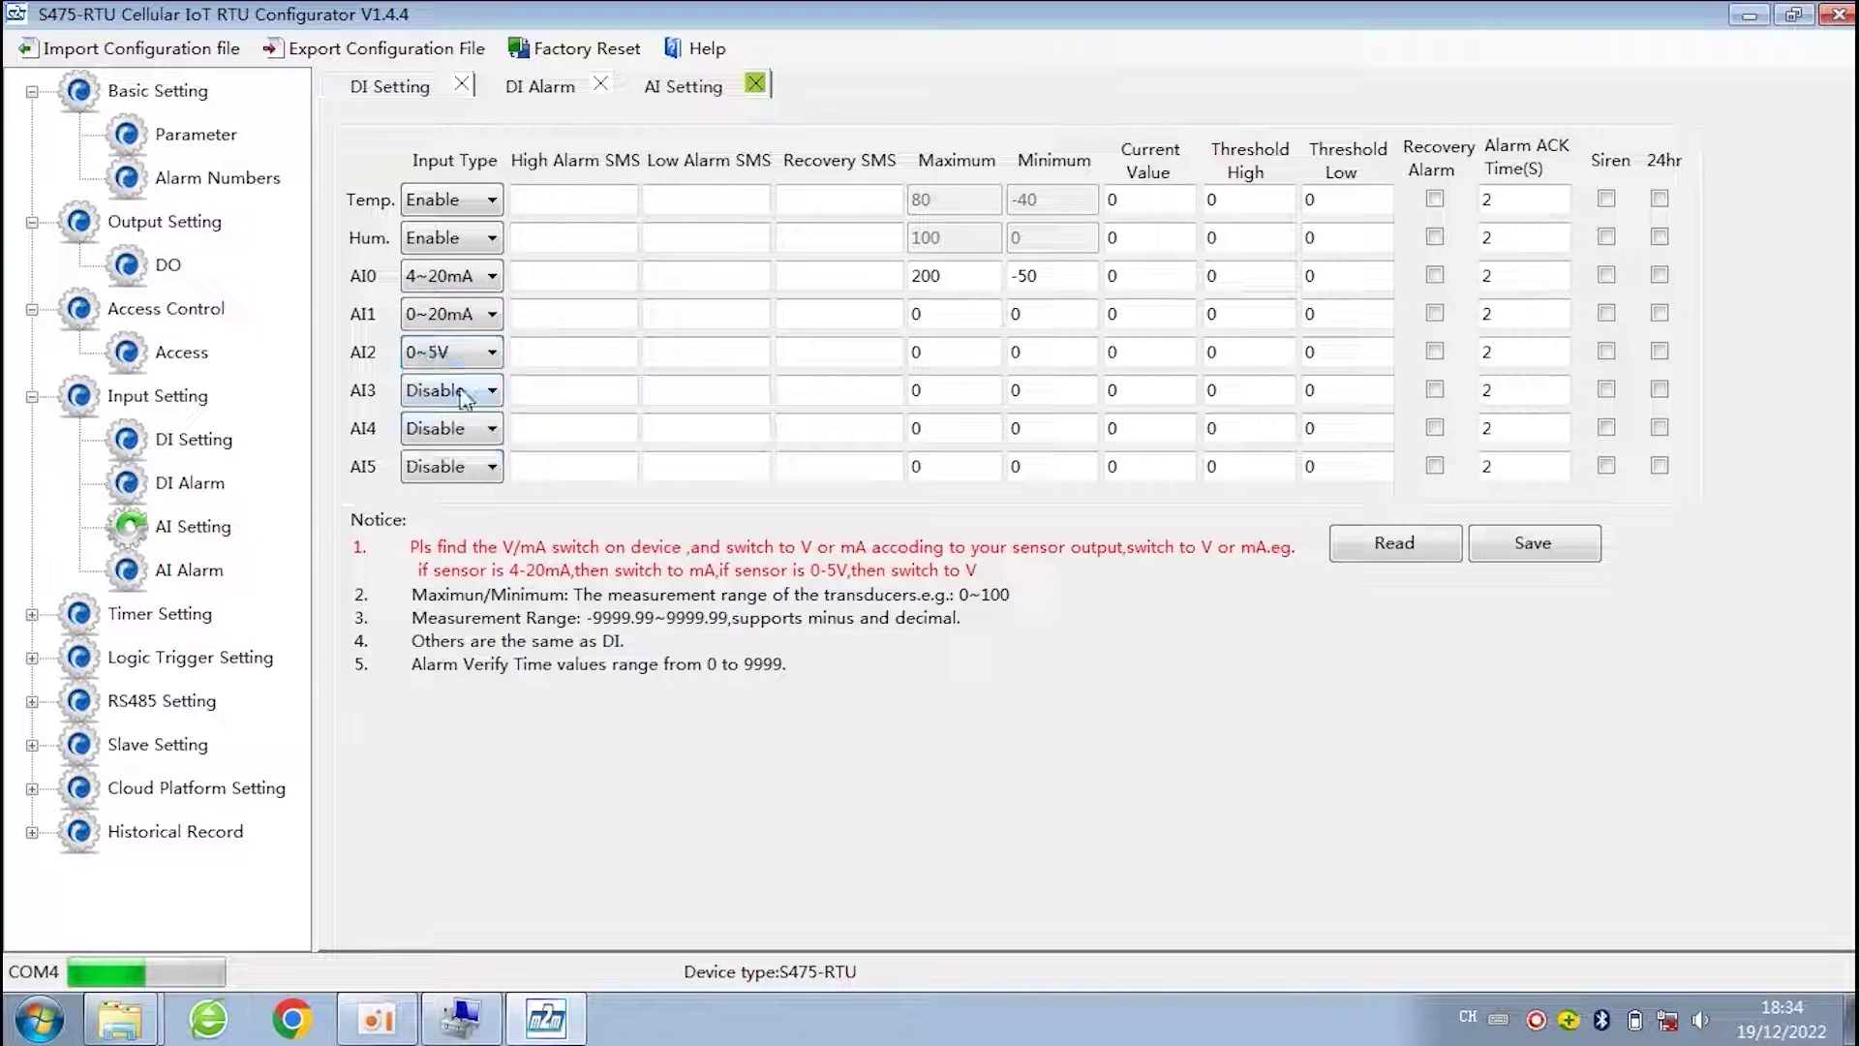
{"action": "left_click", "coordinate": [490, 393]}
{"action": "left_click", "coordinate": [463, 490]}
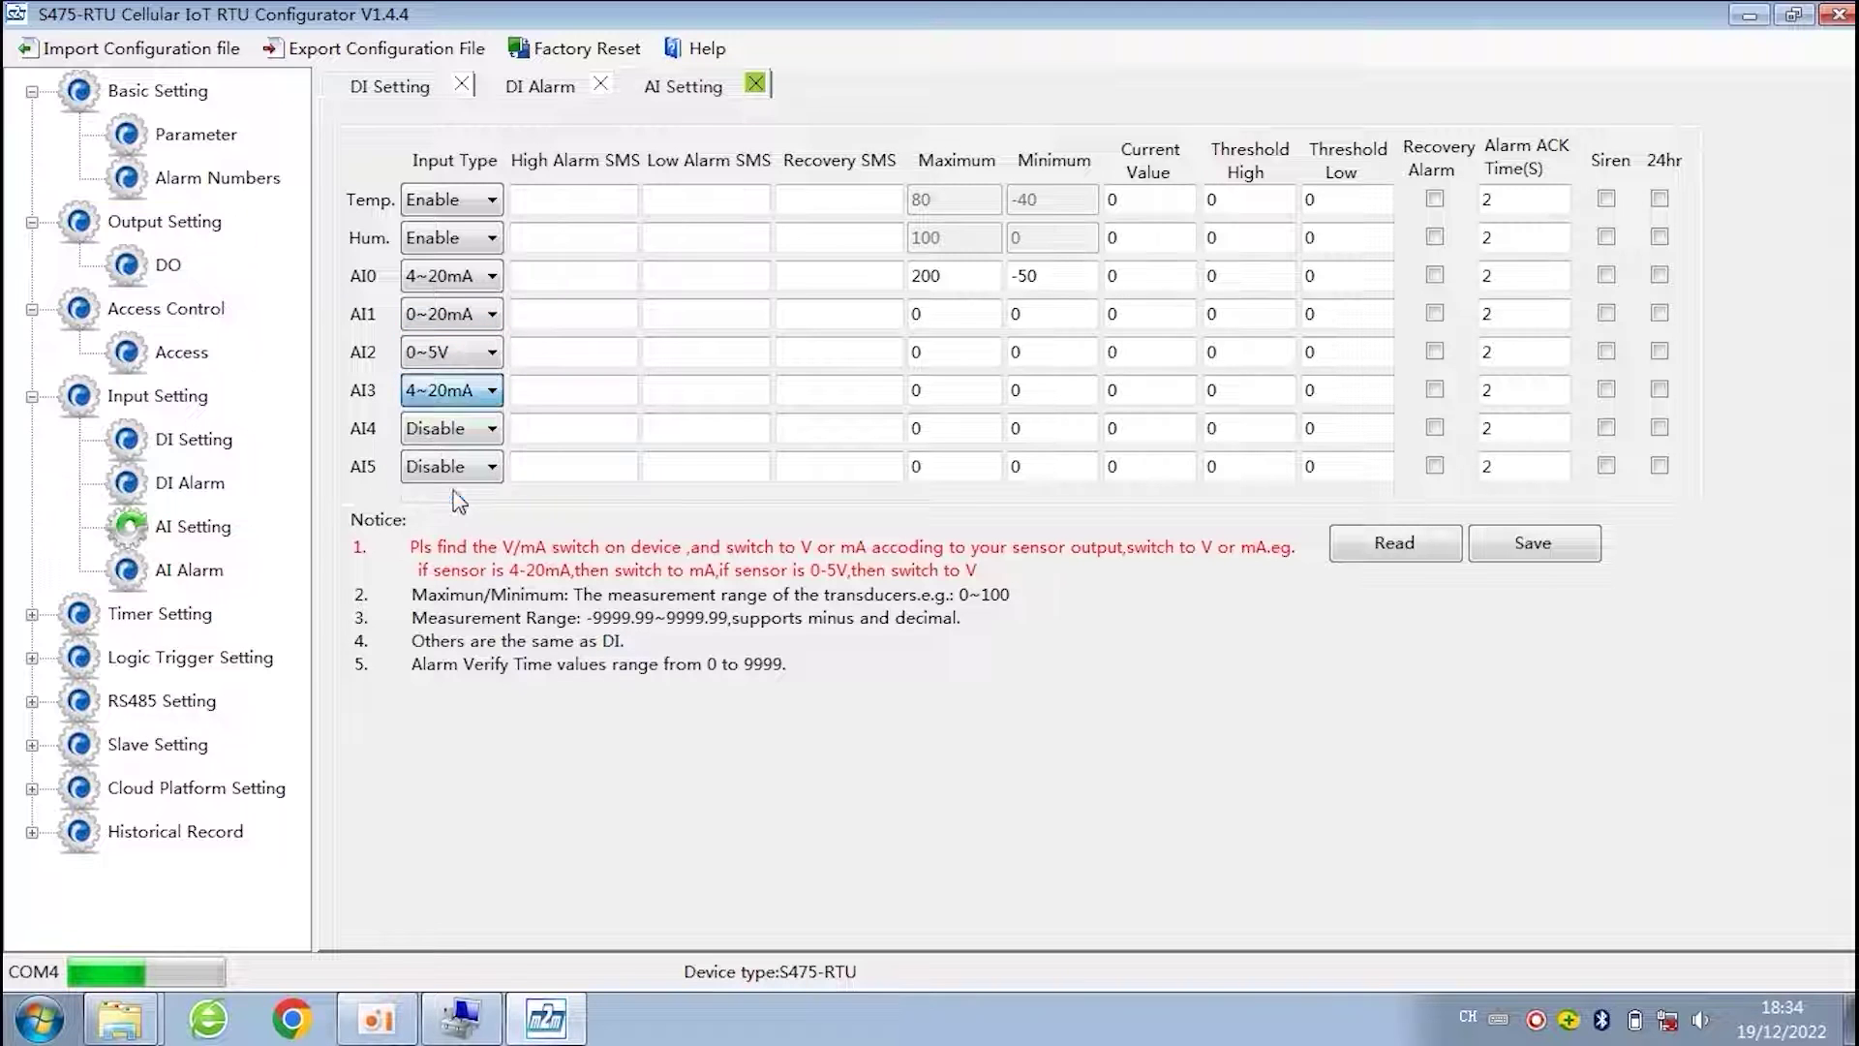
{"action": "left_click", "coordinate": [1541, 564]}
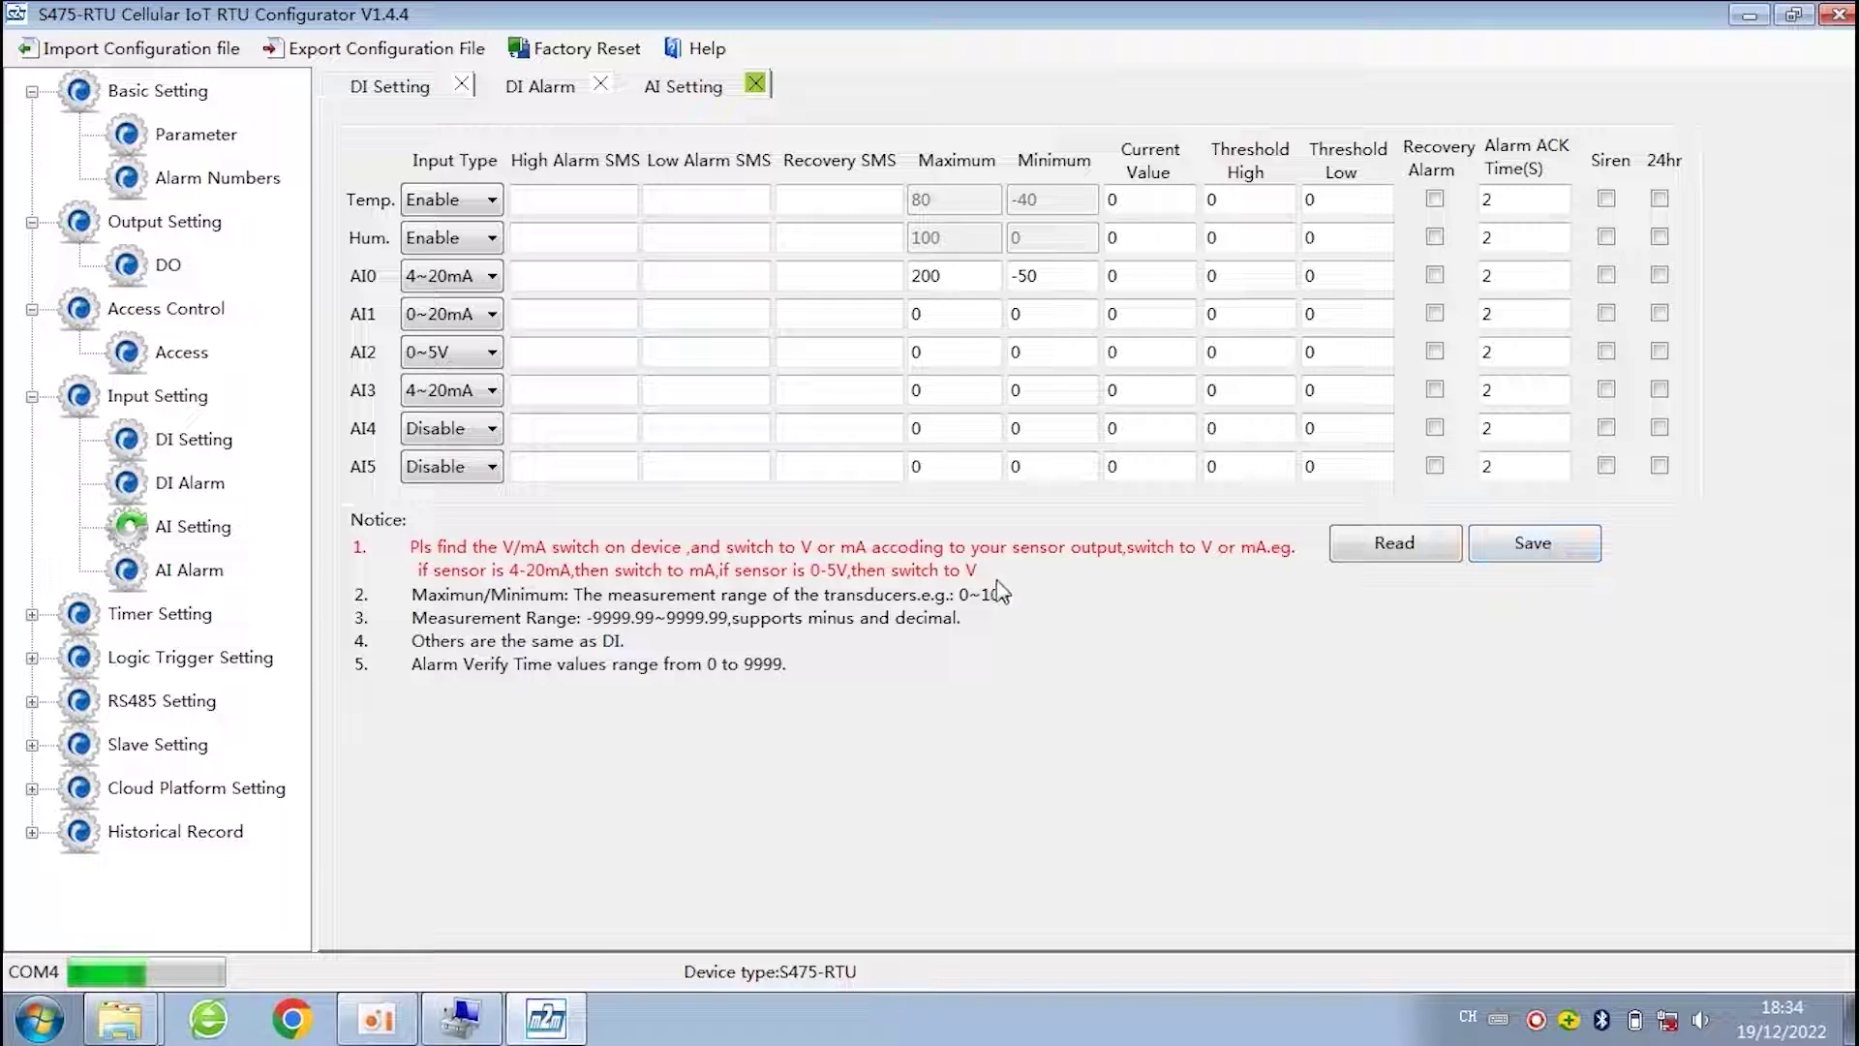
- Collapse the other settings branches, expand Timer Setting and show the Hour Timer daily table
{"action": "left_click", "coordinate": [31, 222]}
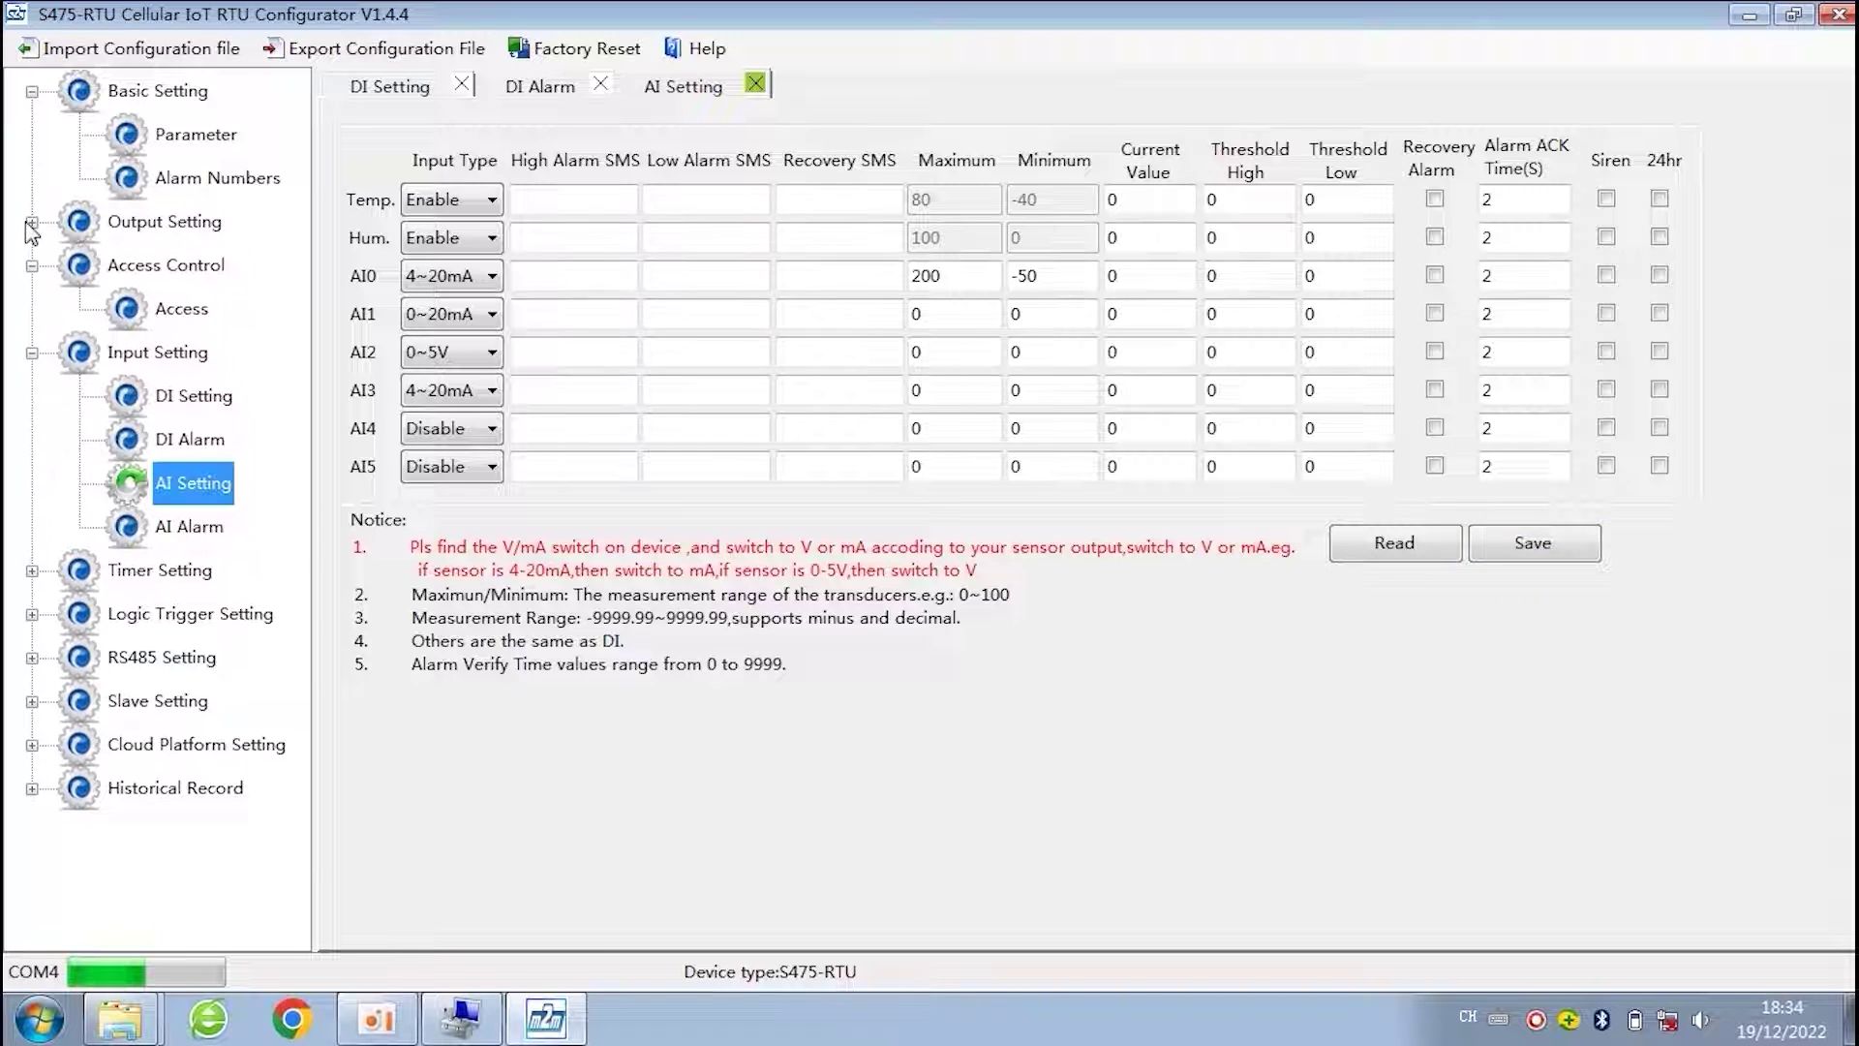
{"action": "left_click", "coordinate": [30, 91]}
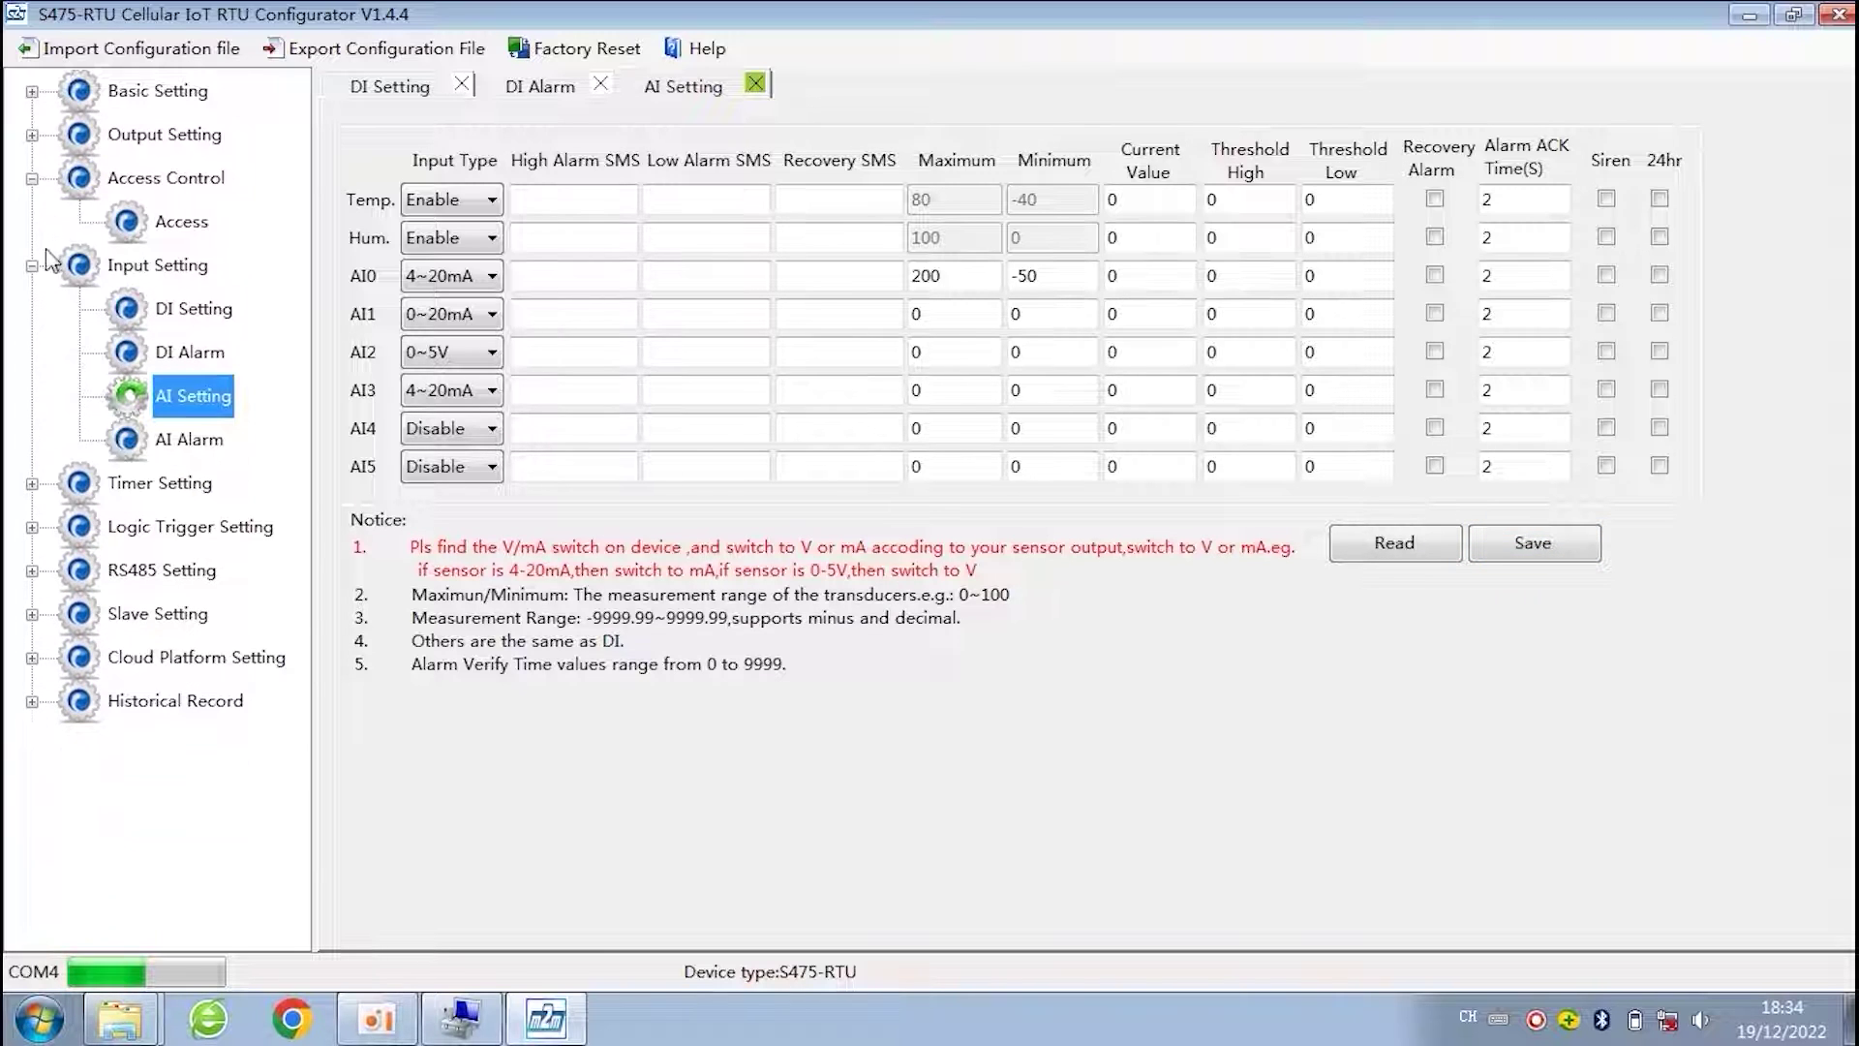
{"action": "left_click", "coordinate": [32, 178]}
{"action": "left_click", "coordinate": [187, 399]}
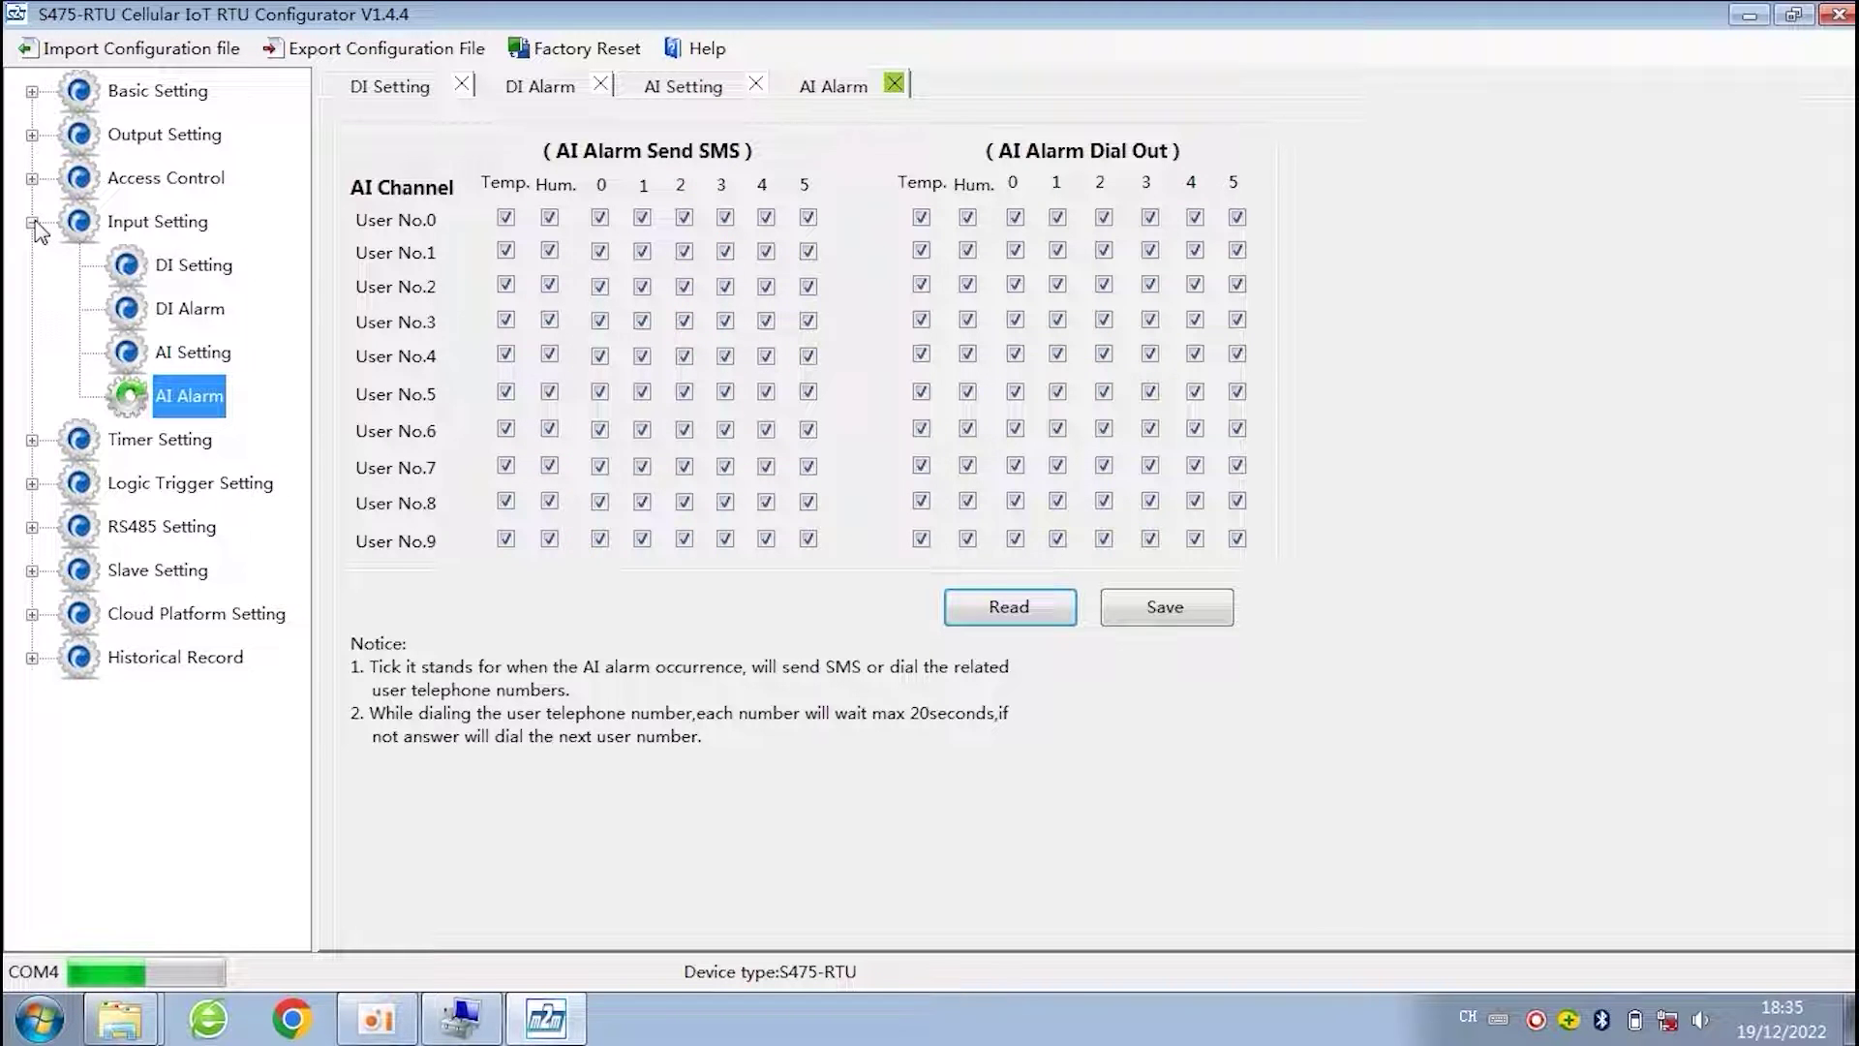
{"action": "left_click", "coordinate": [31, 223]}
{"action": "left_click", "coordinate": [32, 266]}
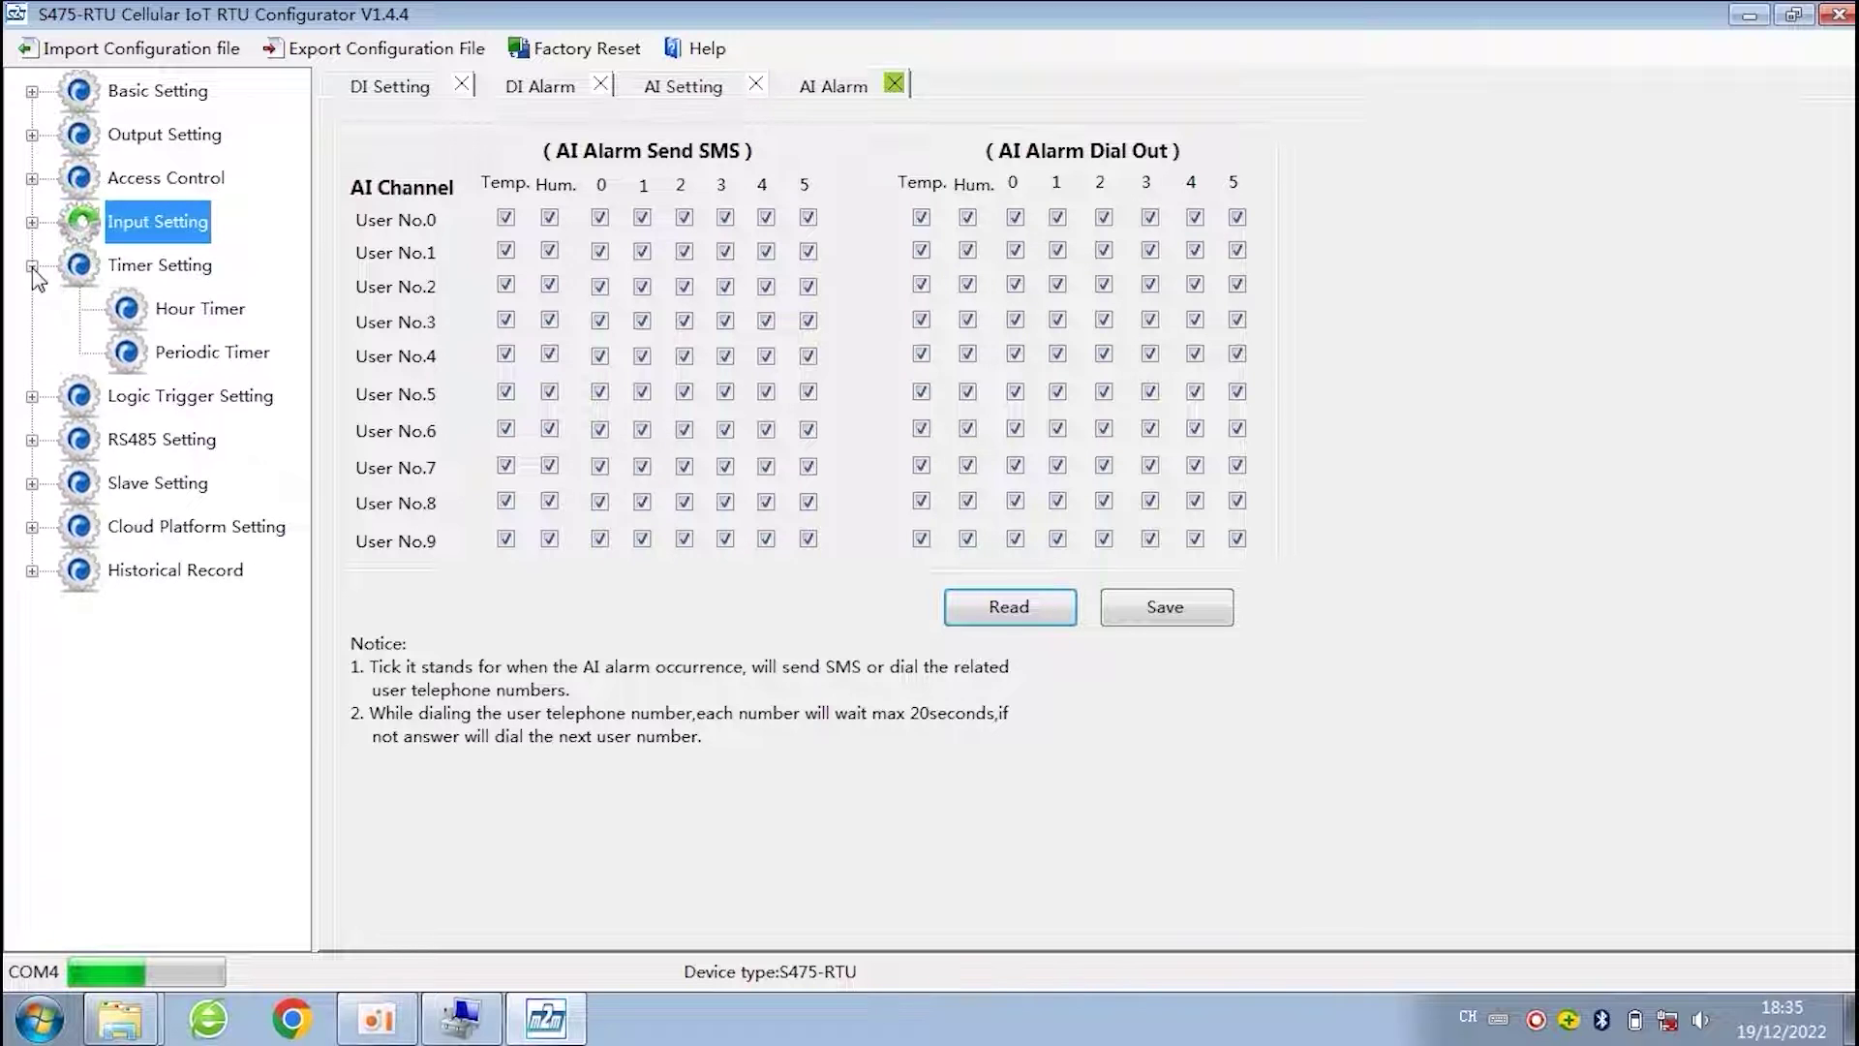
{"action": "left_click", "coordinate": [188, 315]}
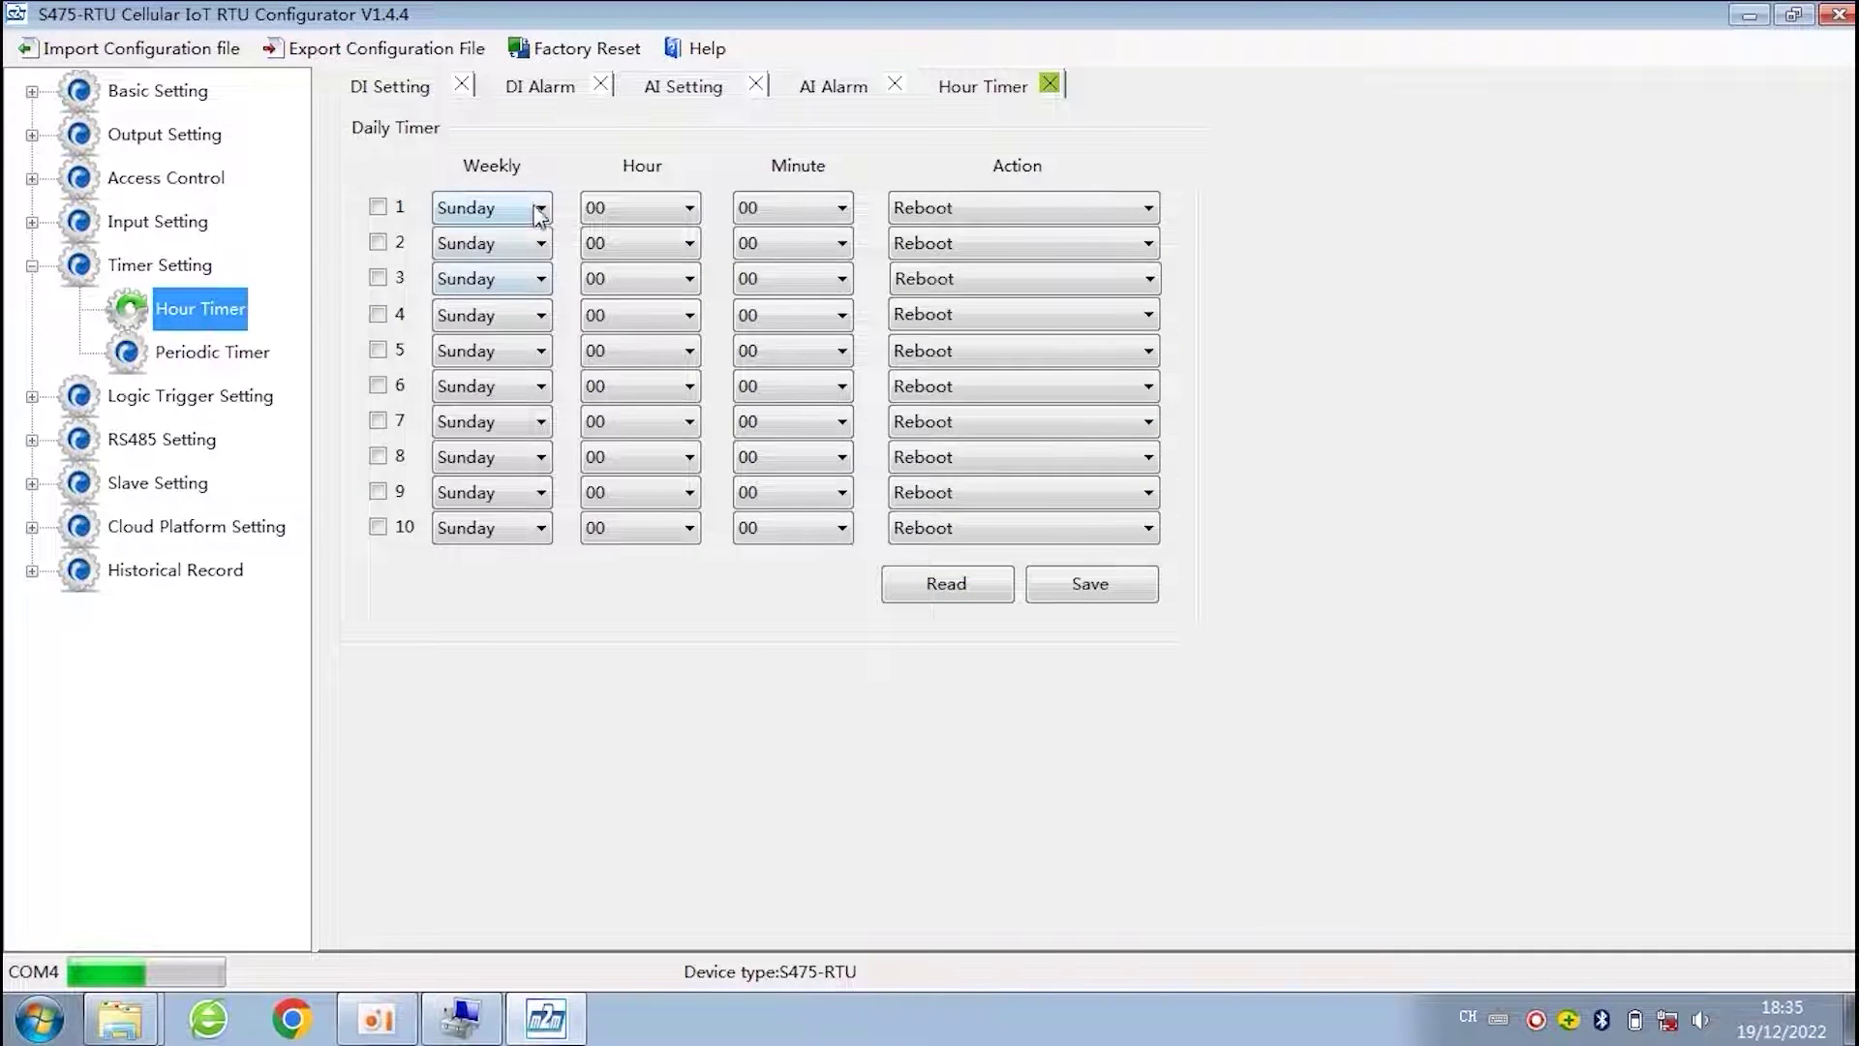
{"action": "left_click", "coordinate": [539, 209]}
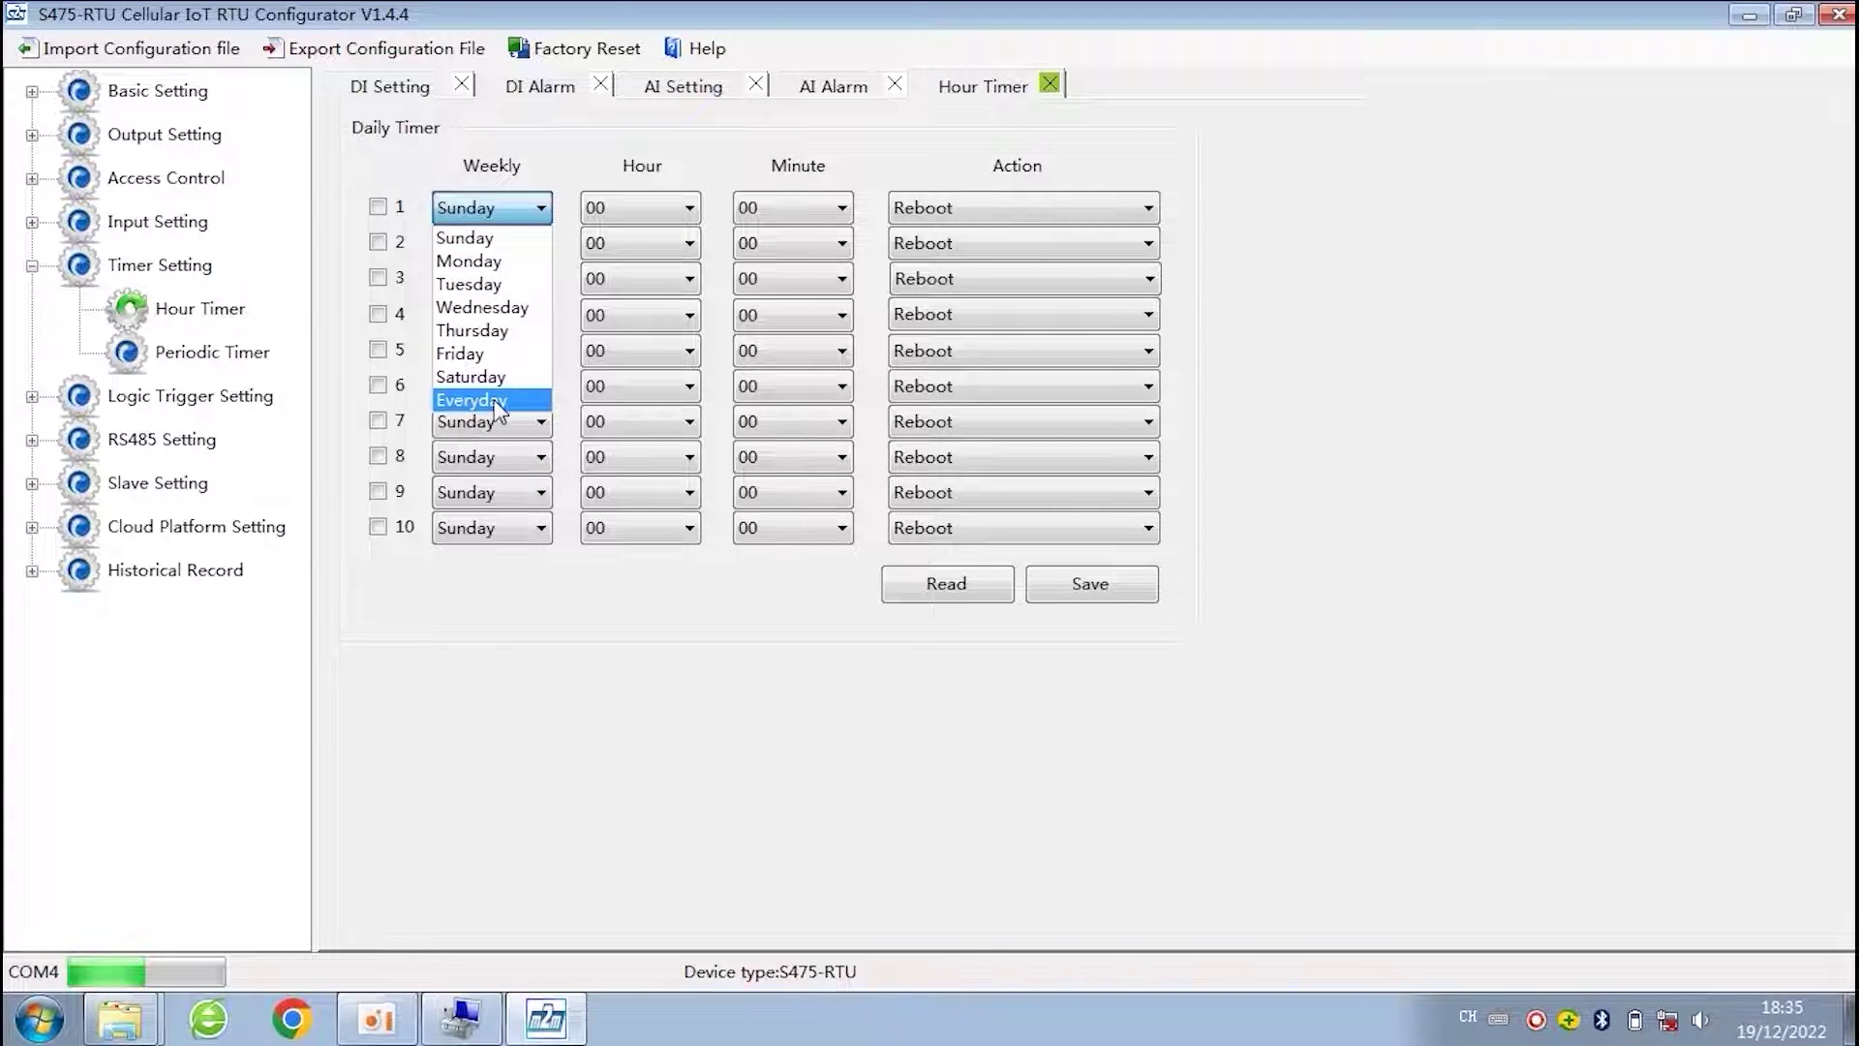
- Make daily timer 1 run Everyday at 12:00 with its Reboot action, then open Periodic Timer
{"action": "left_click", "coordinate": [582, 136]}
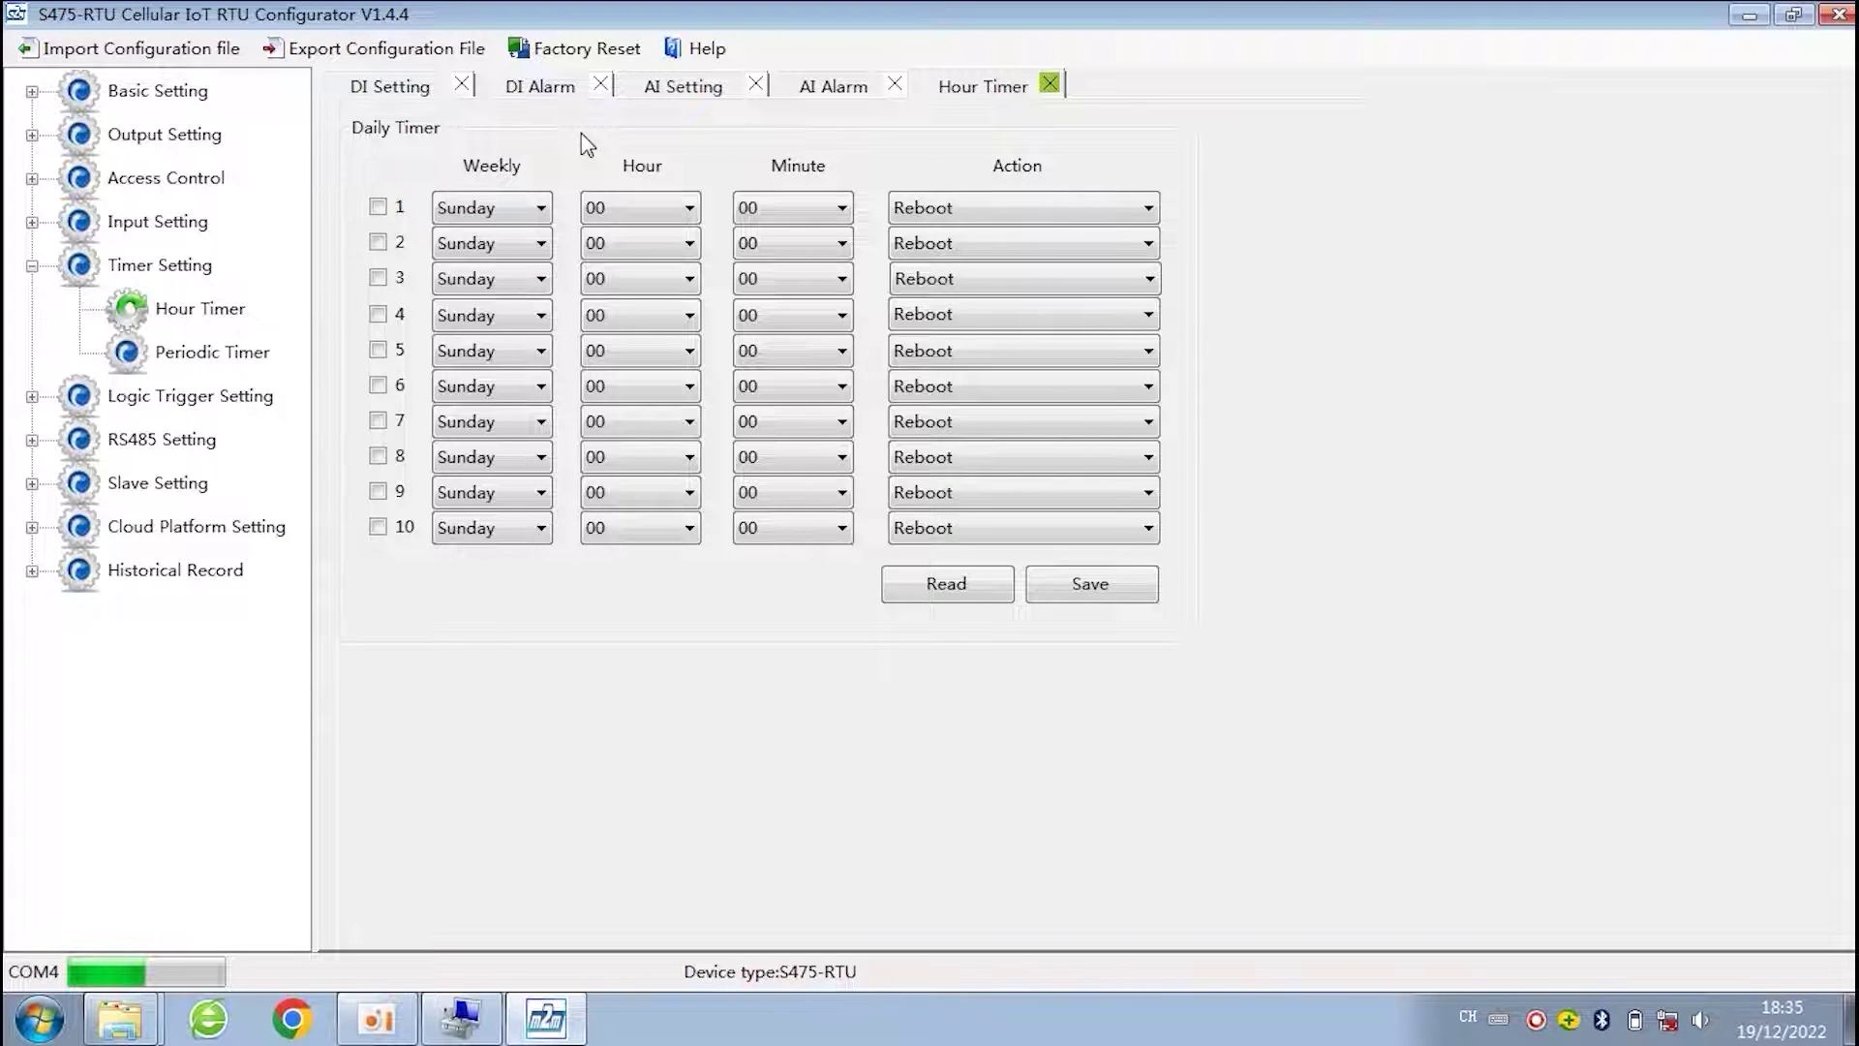
{"action": "left_click", "coordinate": [667, 215]}
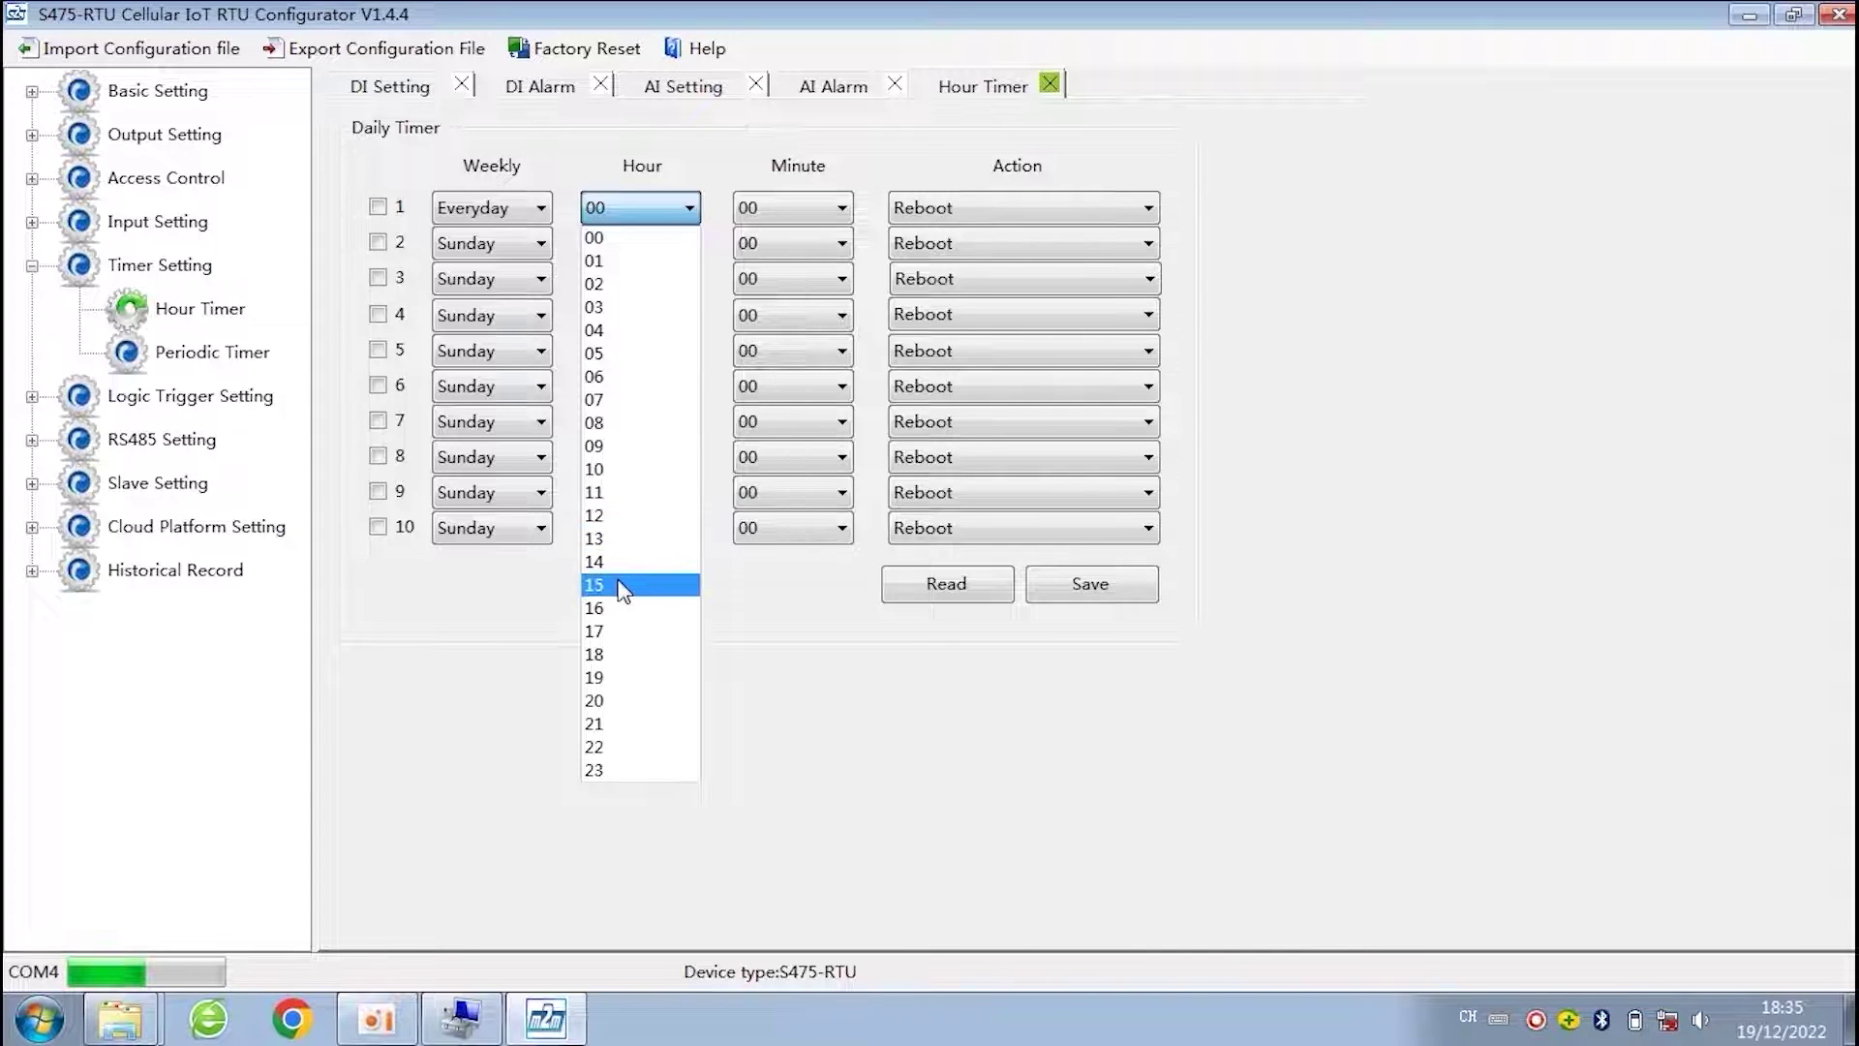
{"action": "left_click", "coordinate": [629, 515]}
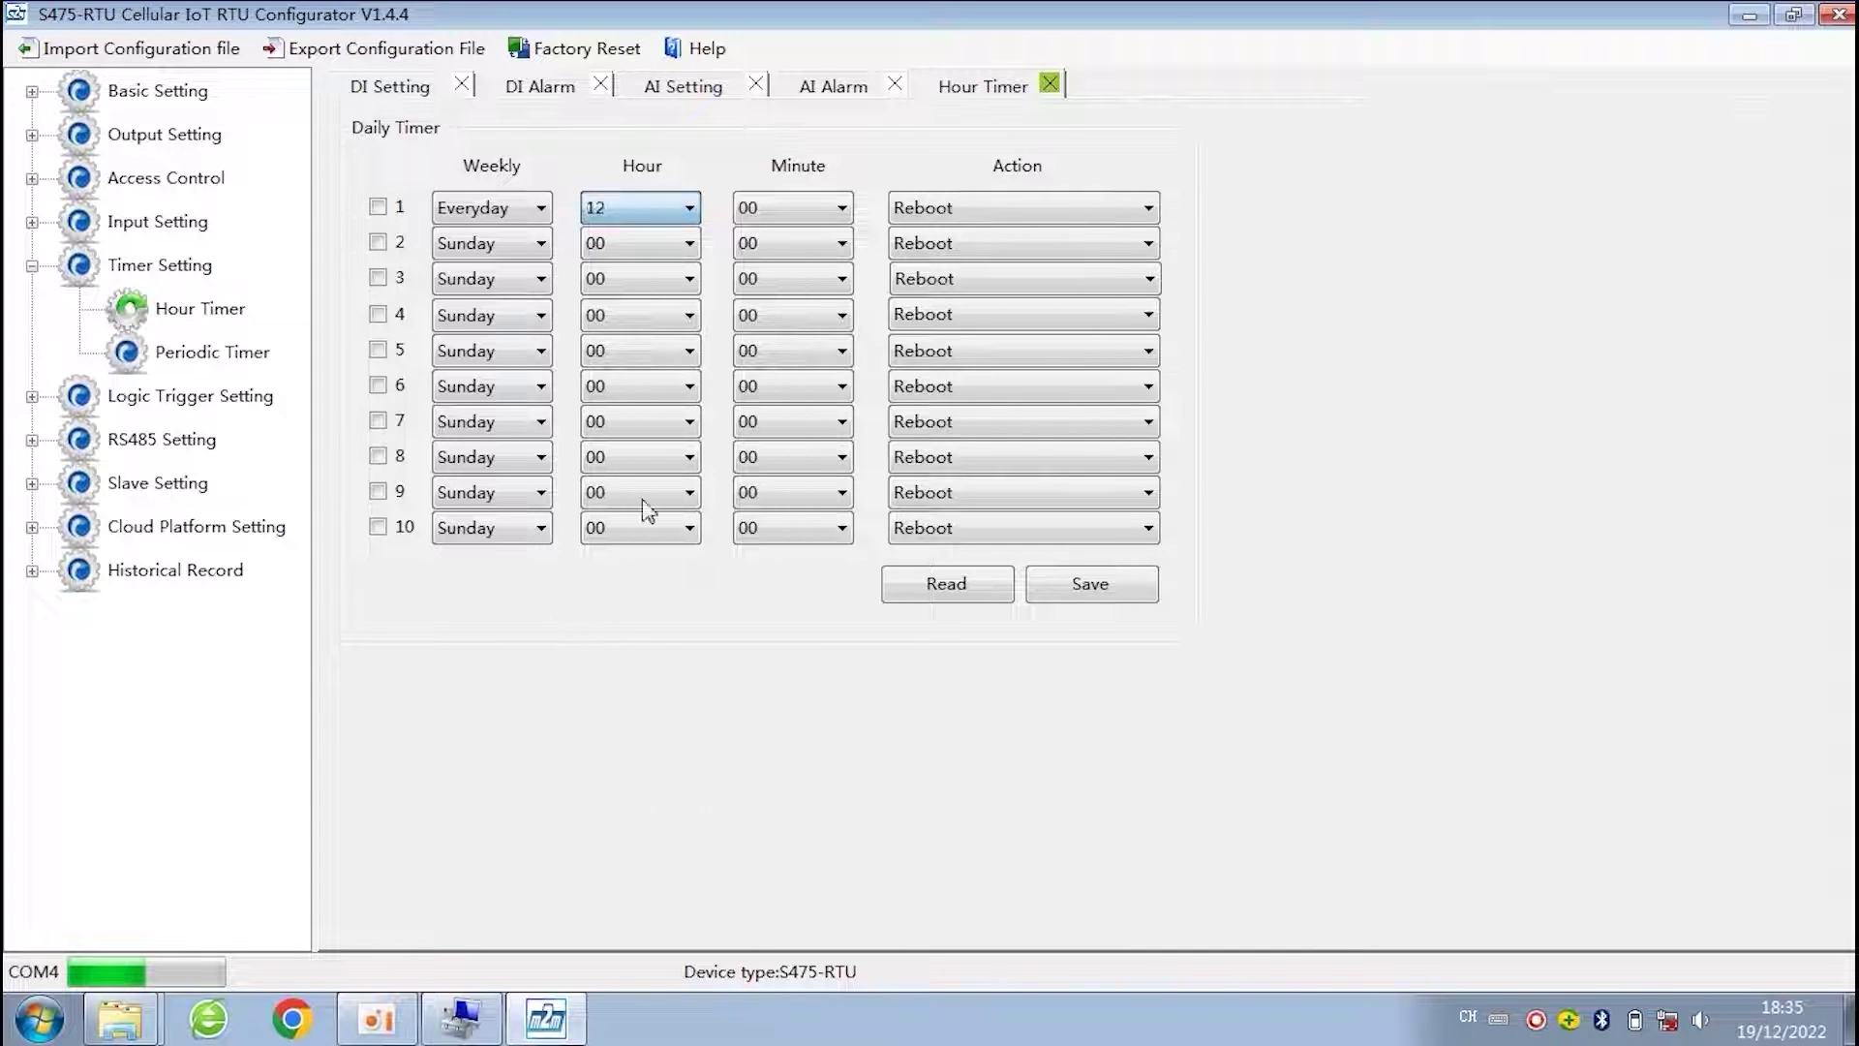
{"action": "left_click", "coordinate": [968, 207]}
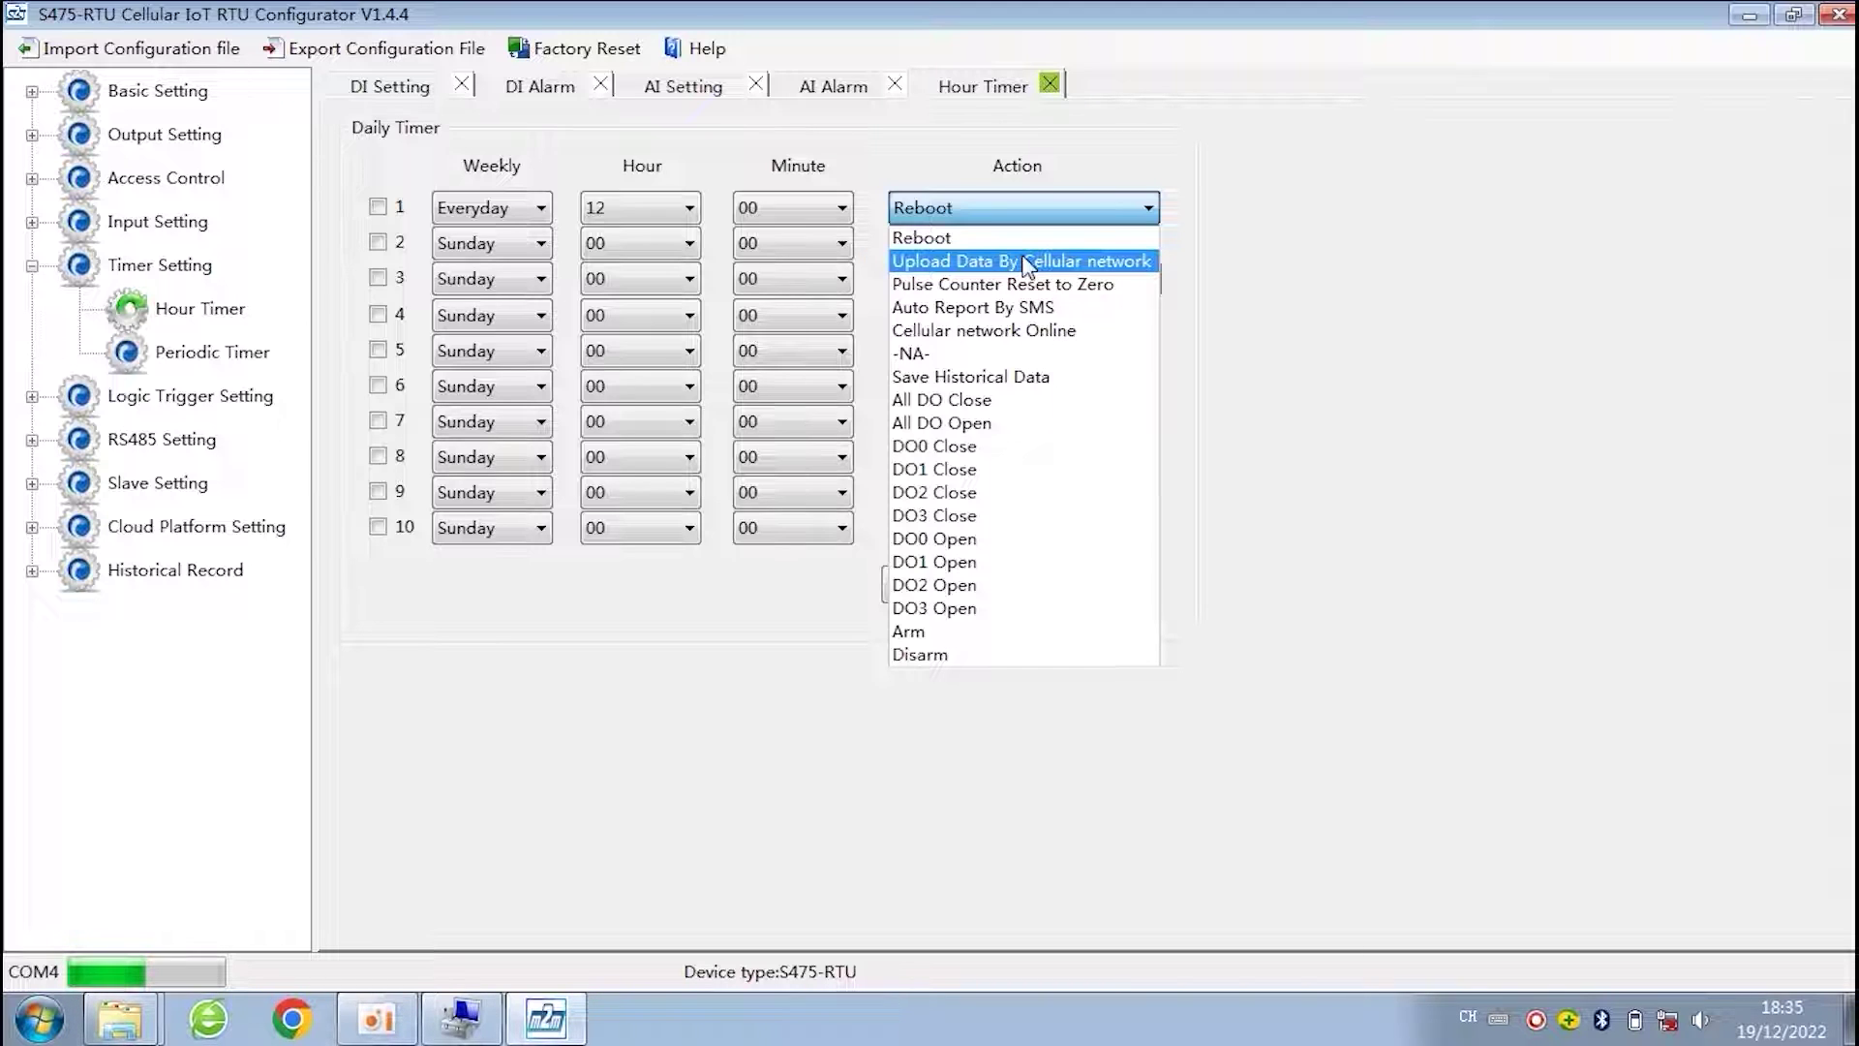
{"action": "key", "text": "Escape"}
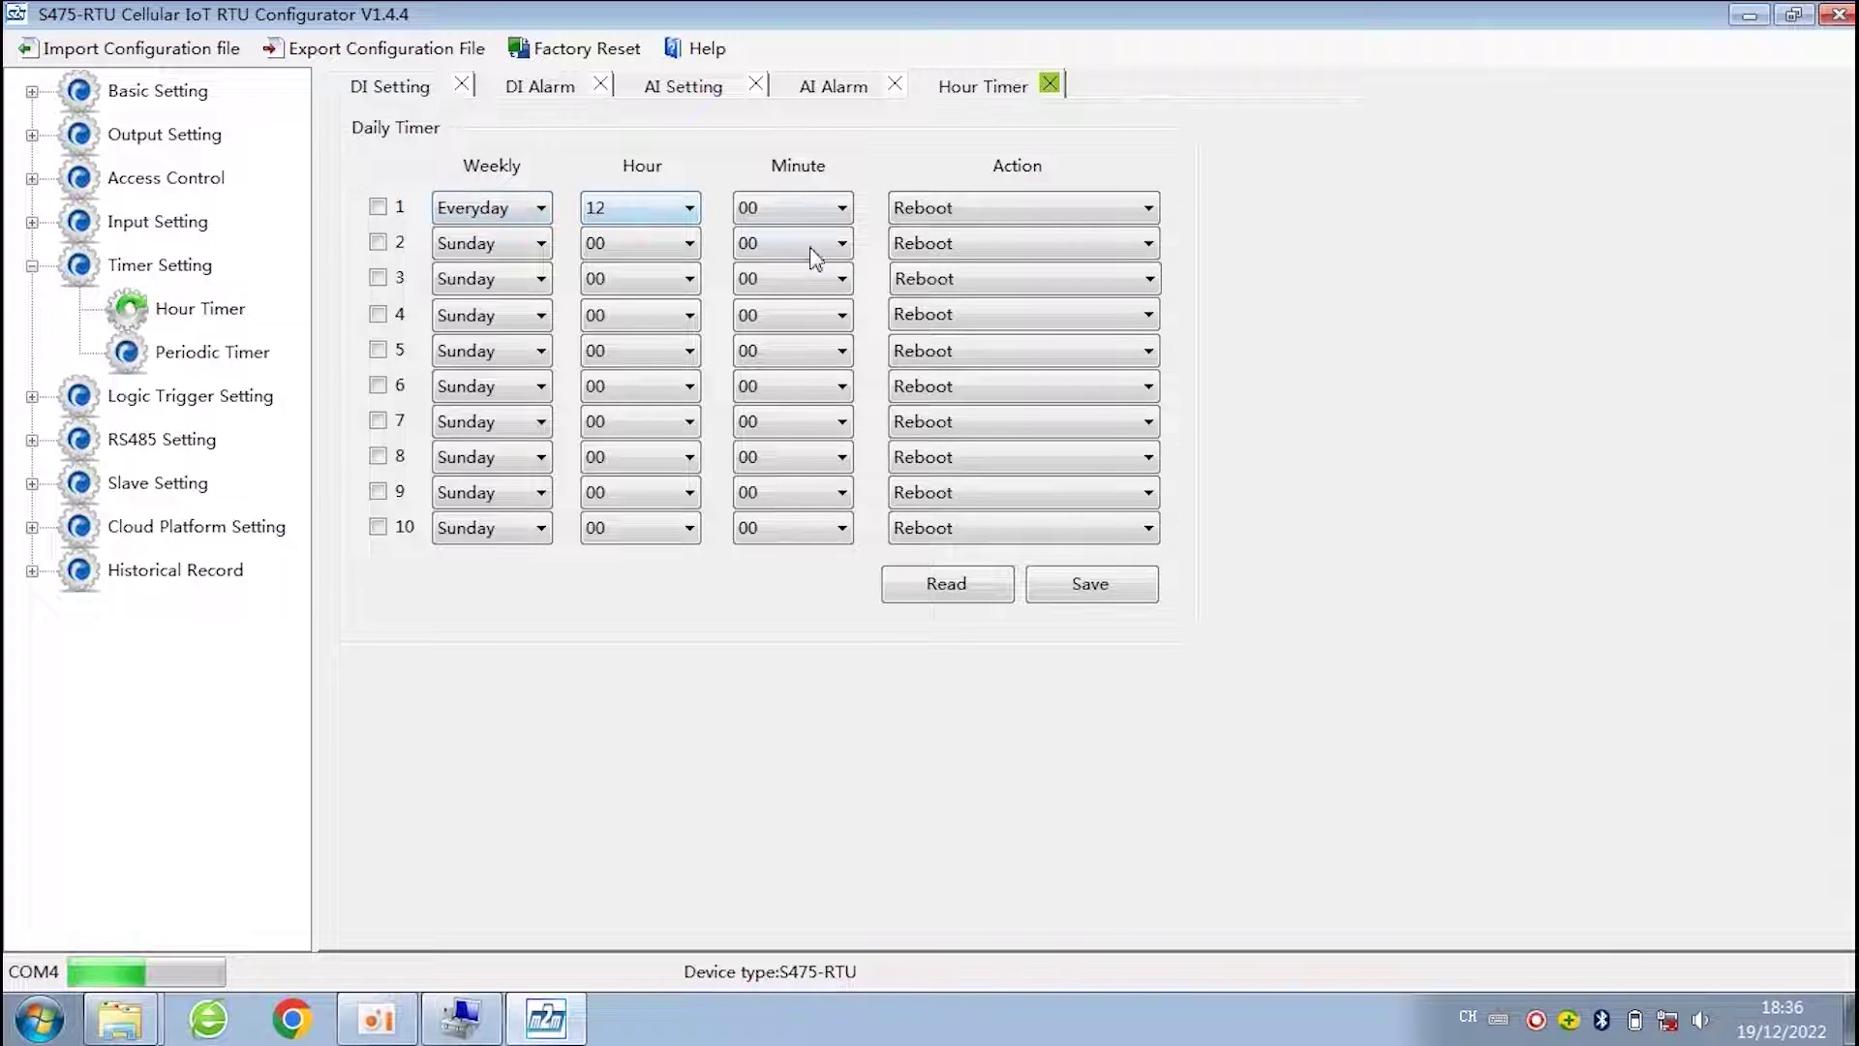
{"action": "left_click", "coordinate": [1030, 219]}
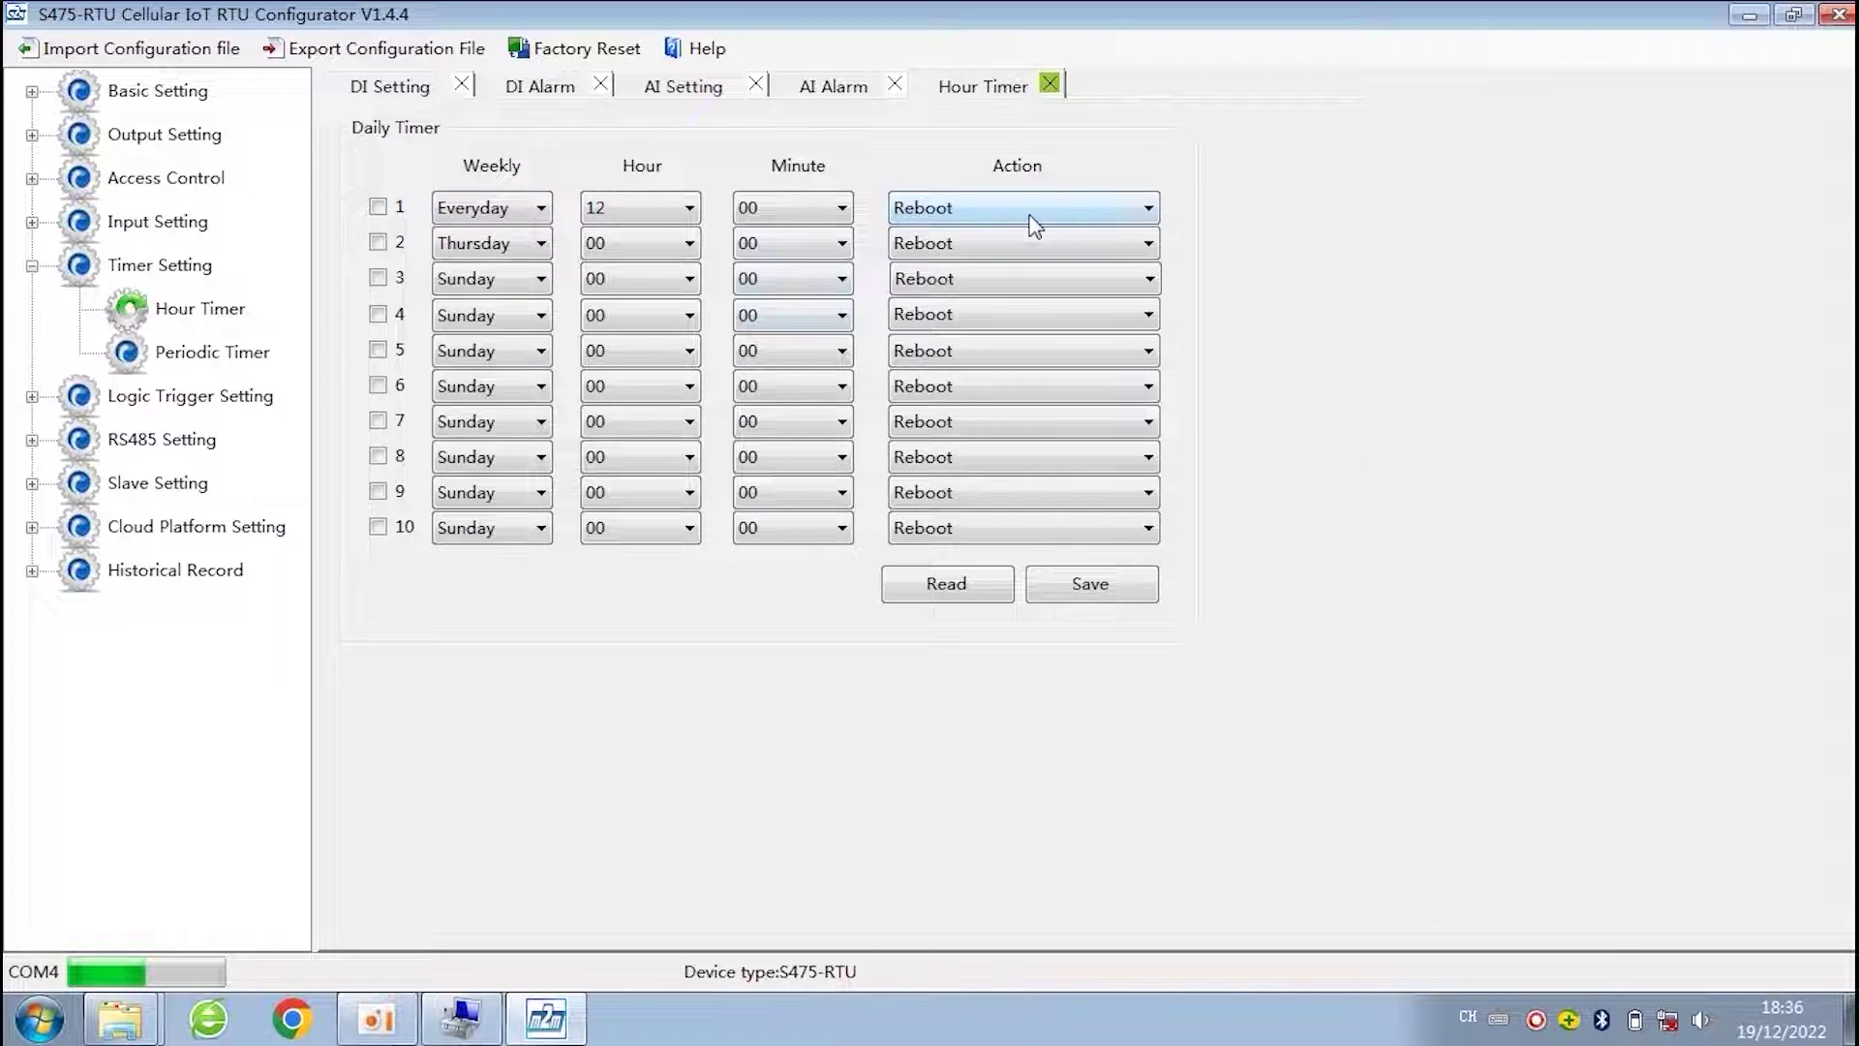
{"action": "left_click", "coordinate": [206, 355]}
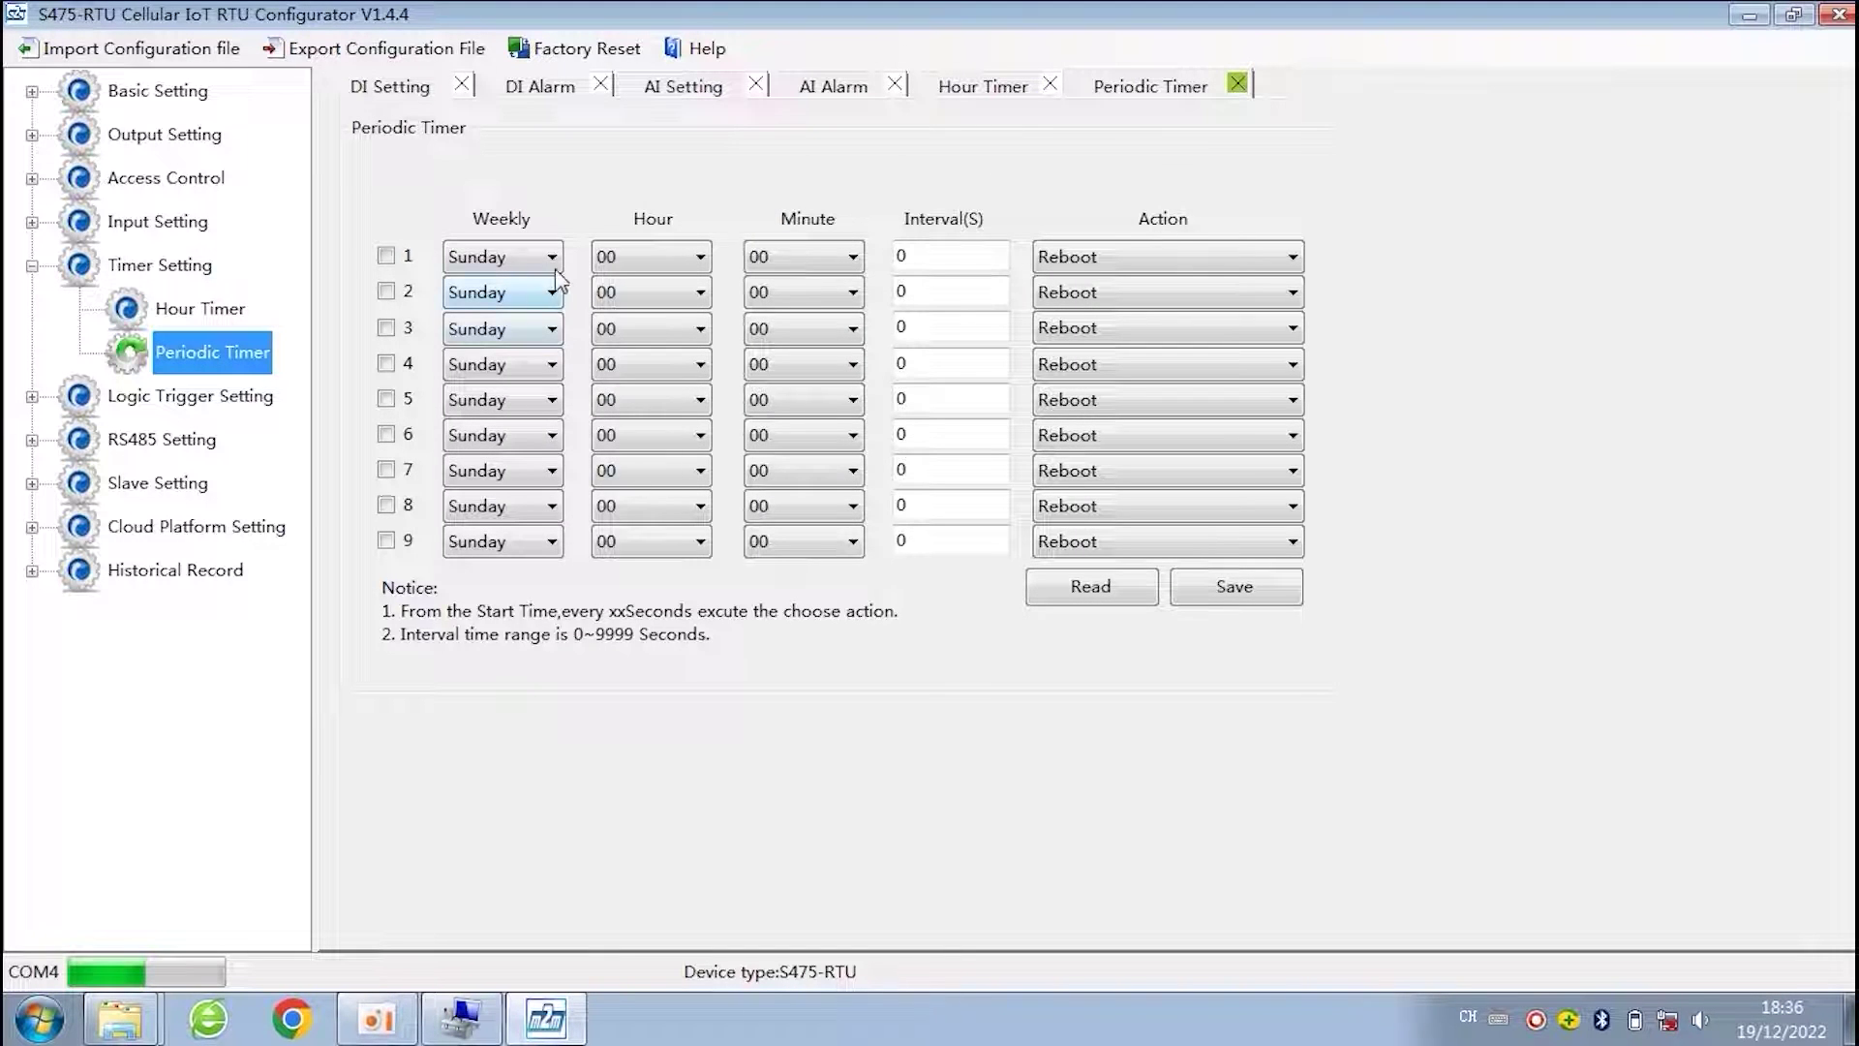
- Set periodic timer 1 to Everyday from hour 12, Auto Report By SMS, interval 3600 s
{"action": "left_click", "coordinate": [550, 258]}
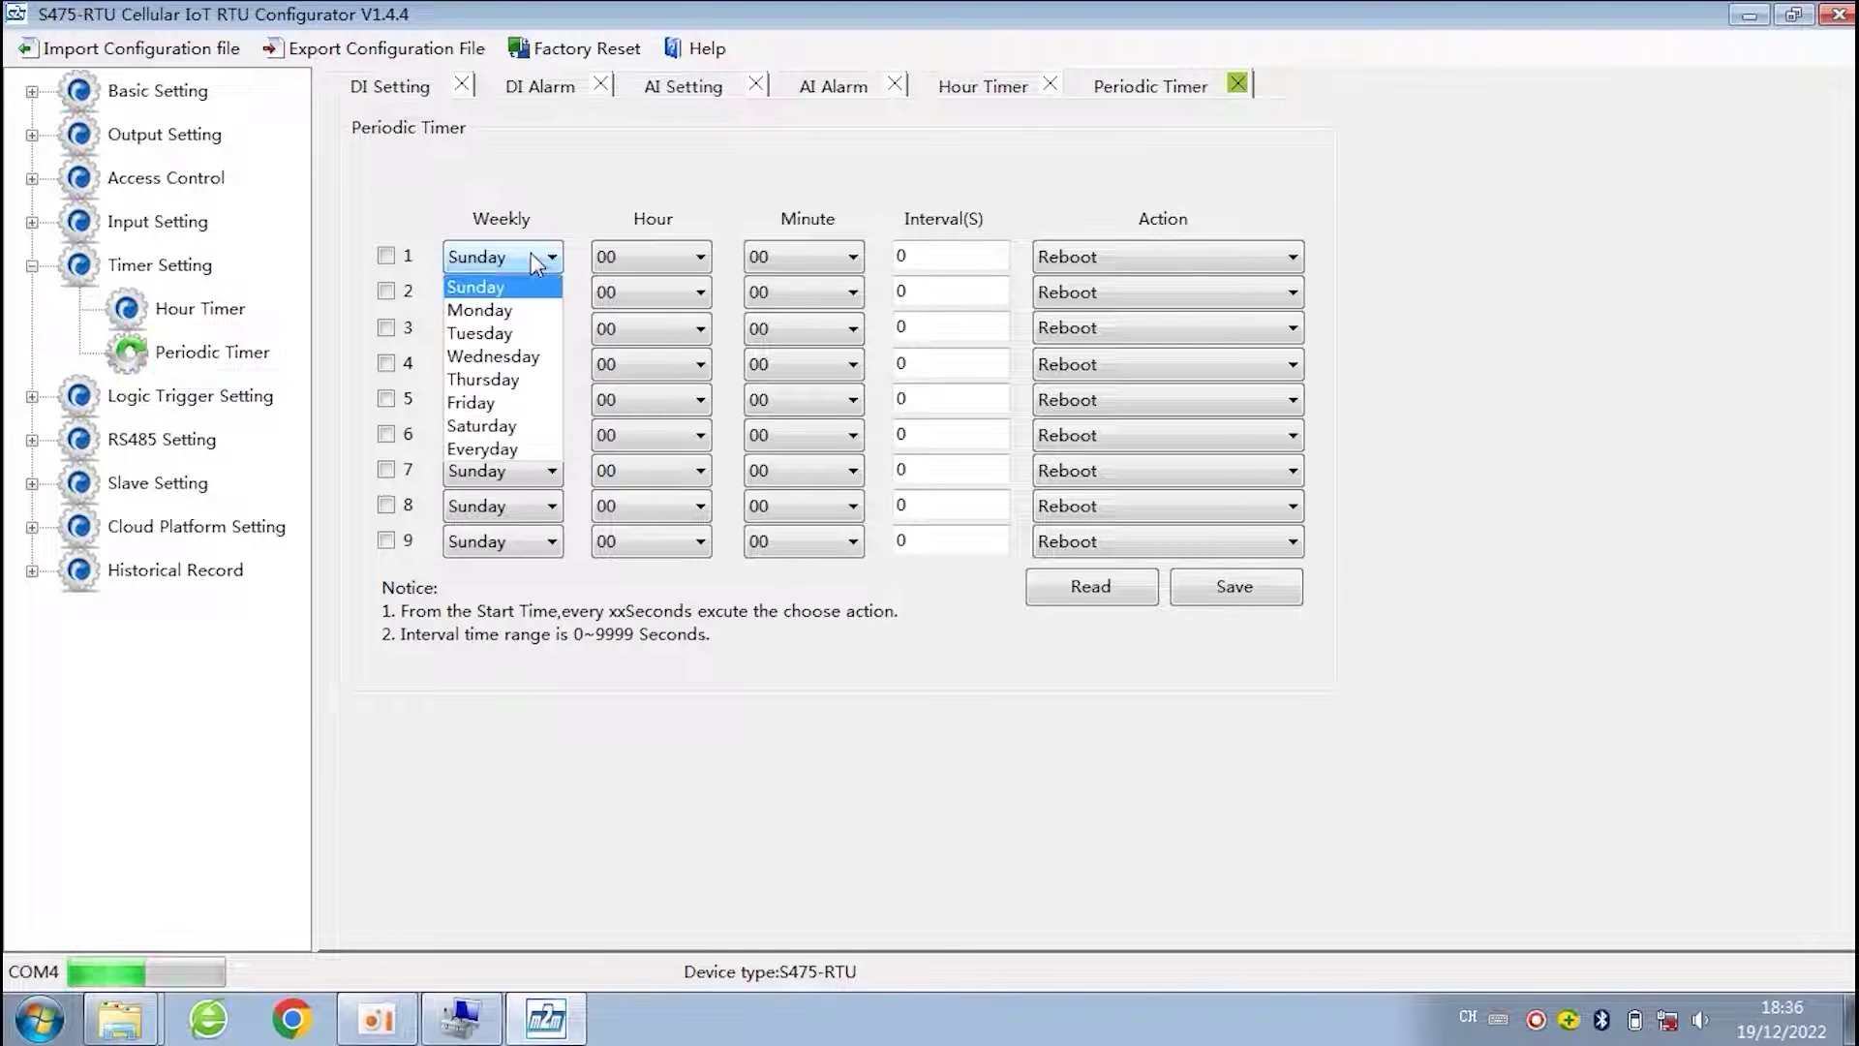
{"action": "left_click", "coordinate": [502, 448]}
{"action": "left_click", "coordinate": [699, 260]}
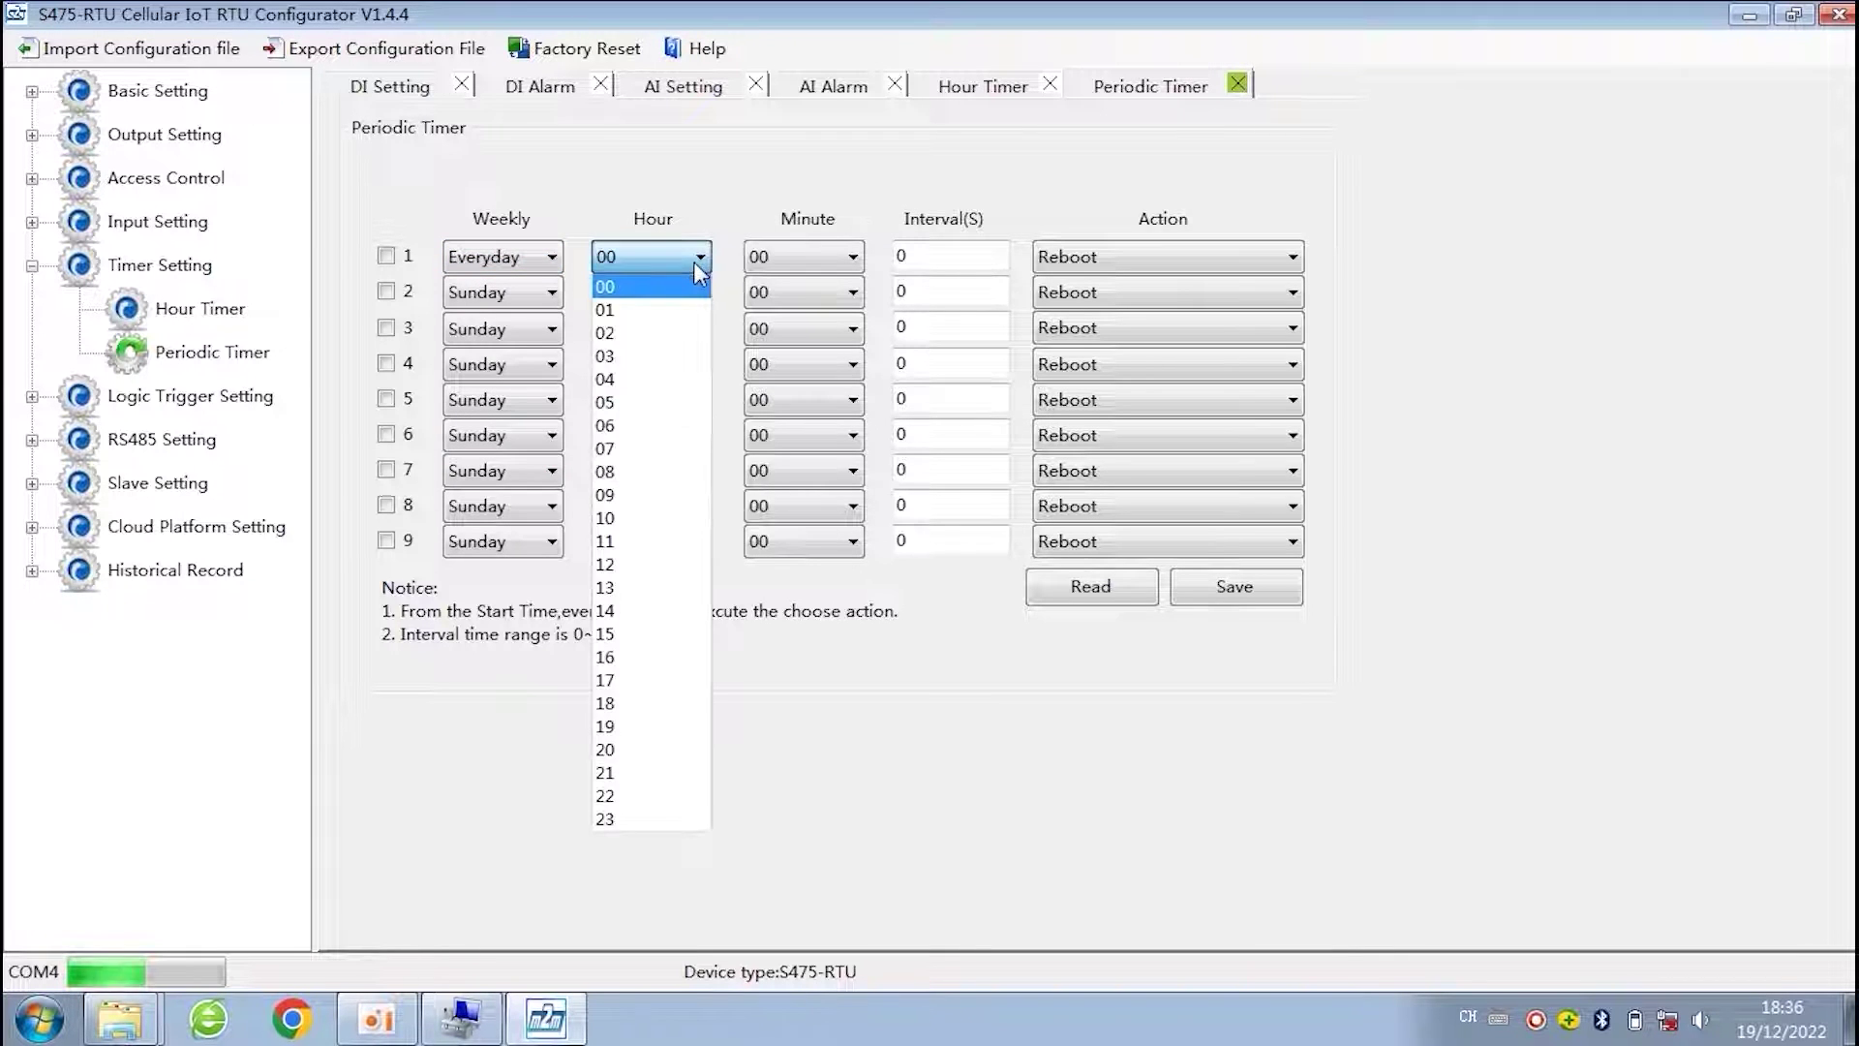
{"action": "left_click", "coordinate": [917, 651]}
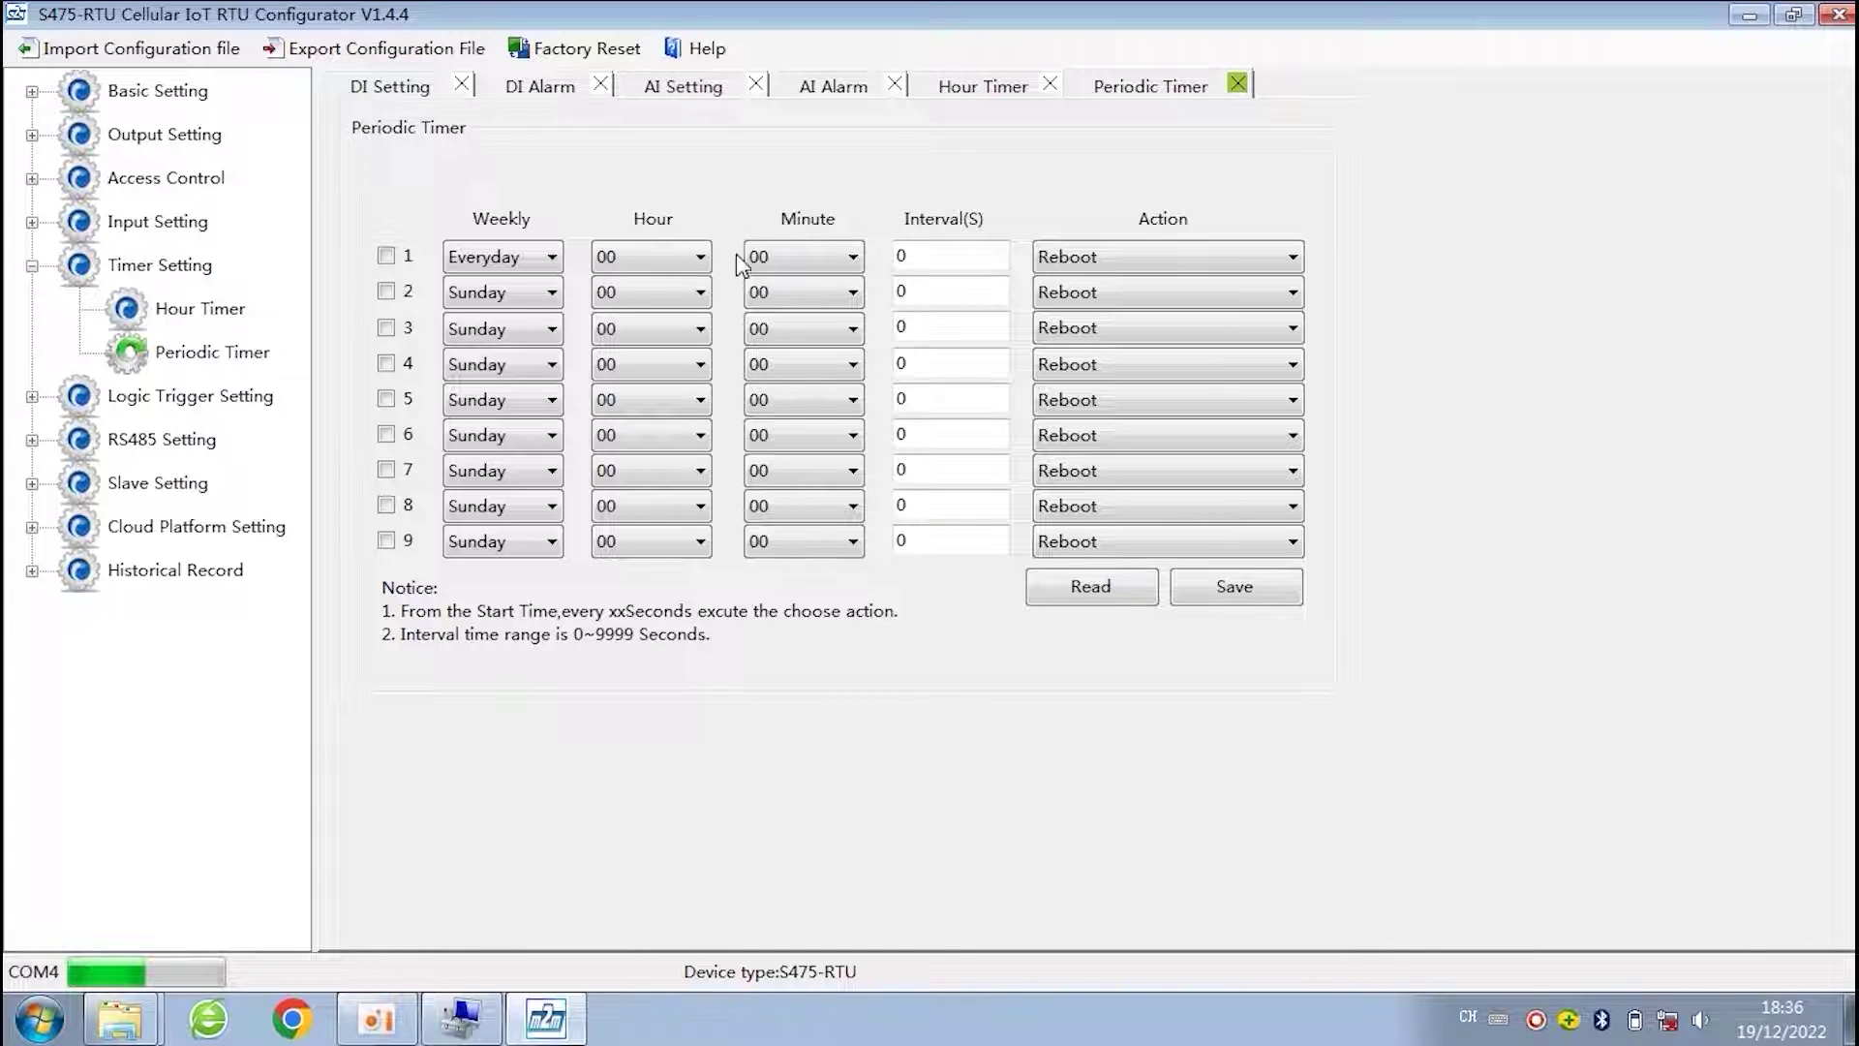
{"action": "left_click", "coordinate": [937, 259]}
{"action": "left_click", "coordinate": [659, 264]}
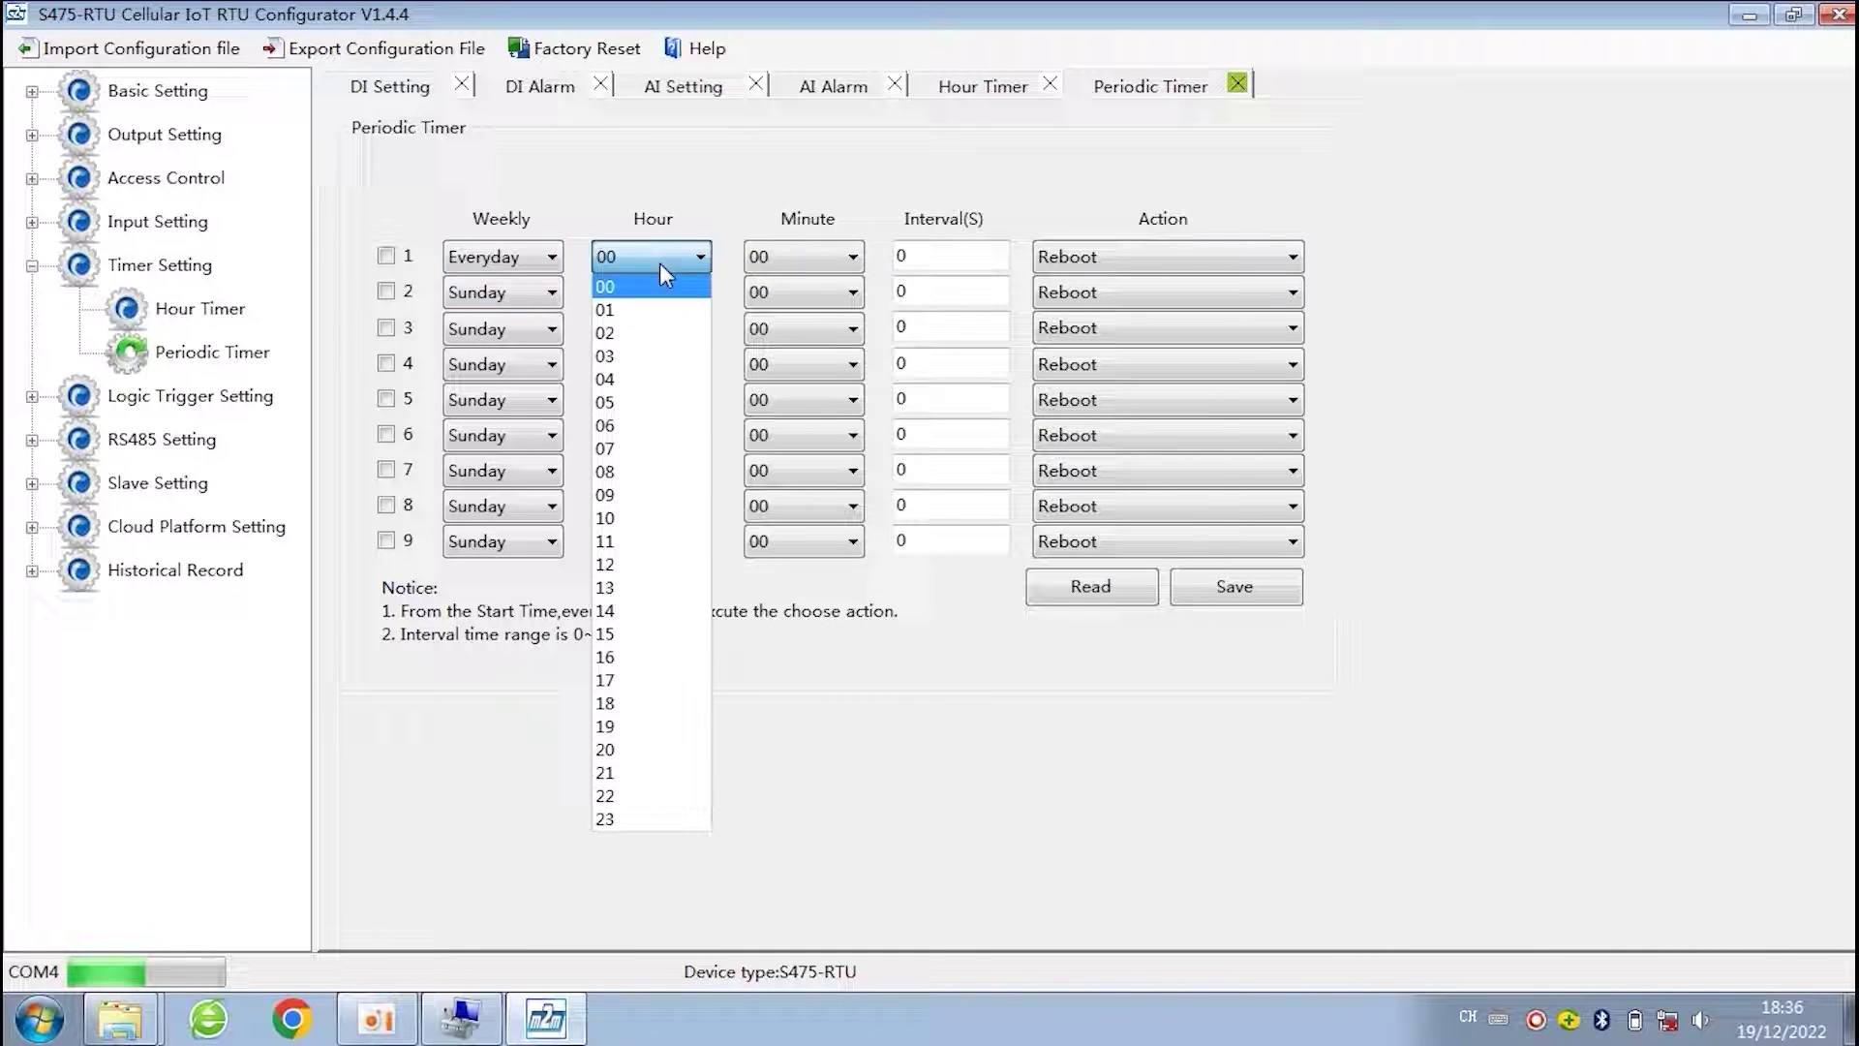
{"action": "left_click", "coordinate": [653, 565]}
{"action": "left_click", "coordinate": [1080, 257]}
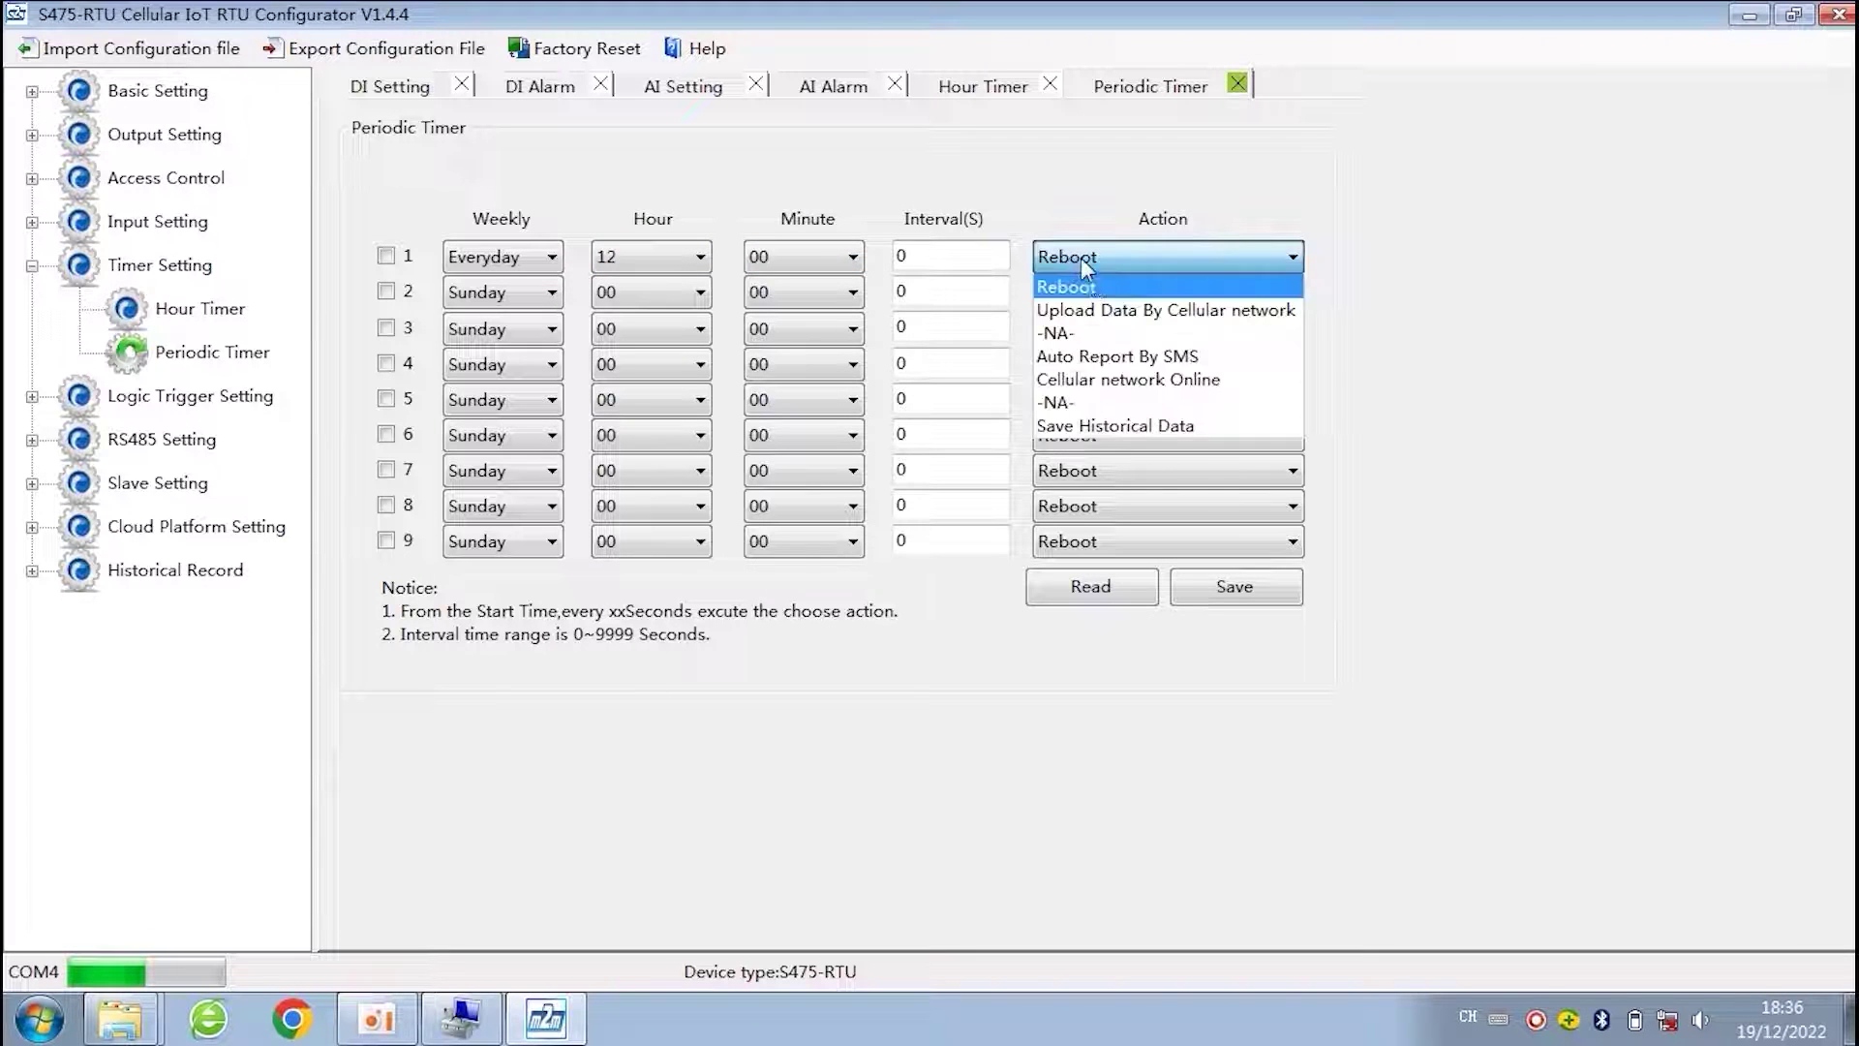
{"action": "left_click", "coordinate": [1193, 359]}
{"action": "left_click_drag", "start_coordinate": [941, 256], "coordinate": [758, 285]}
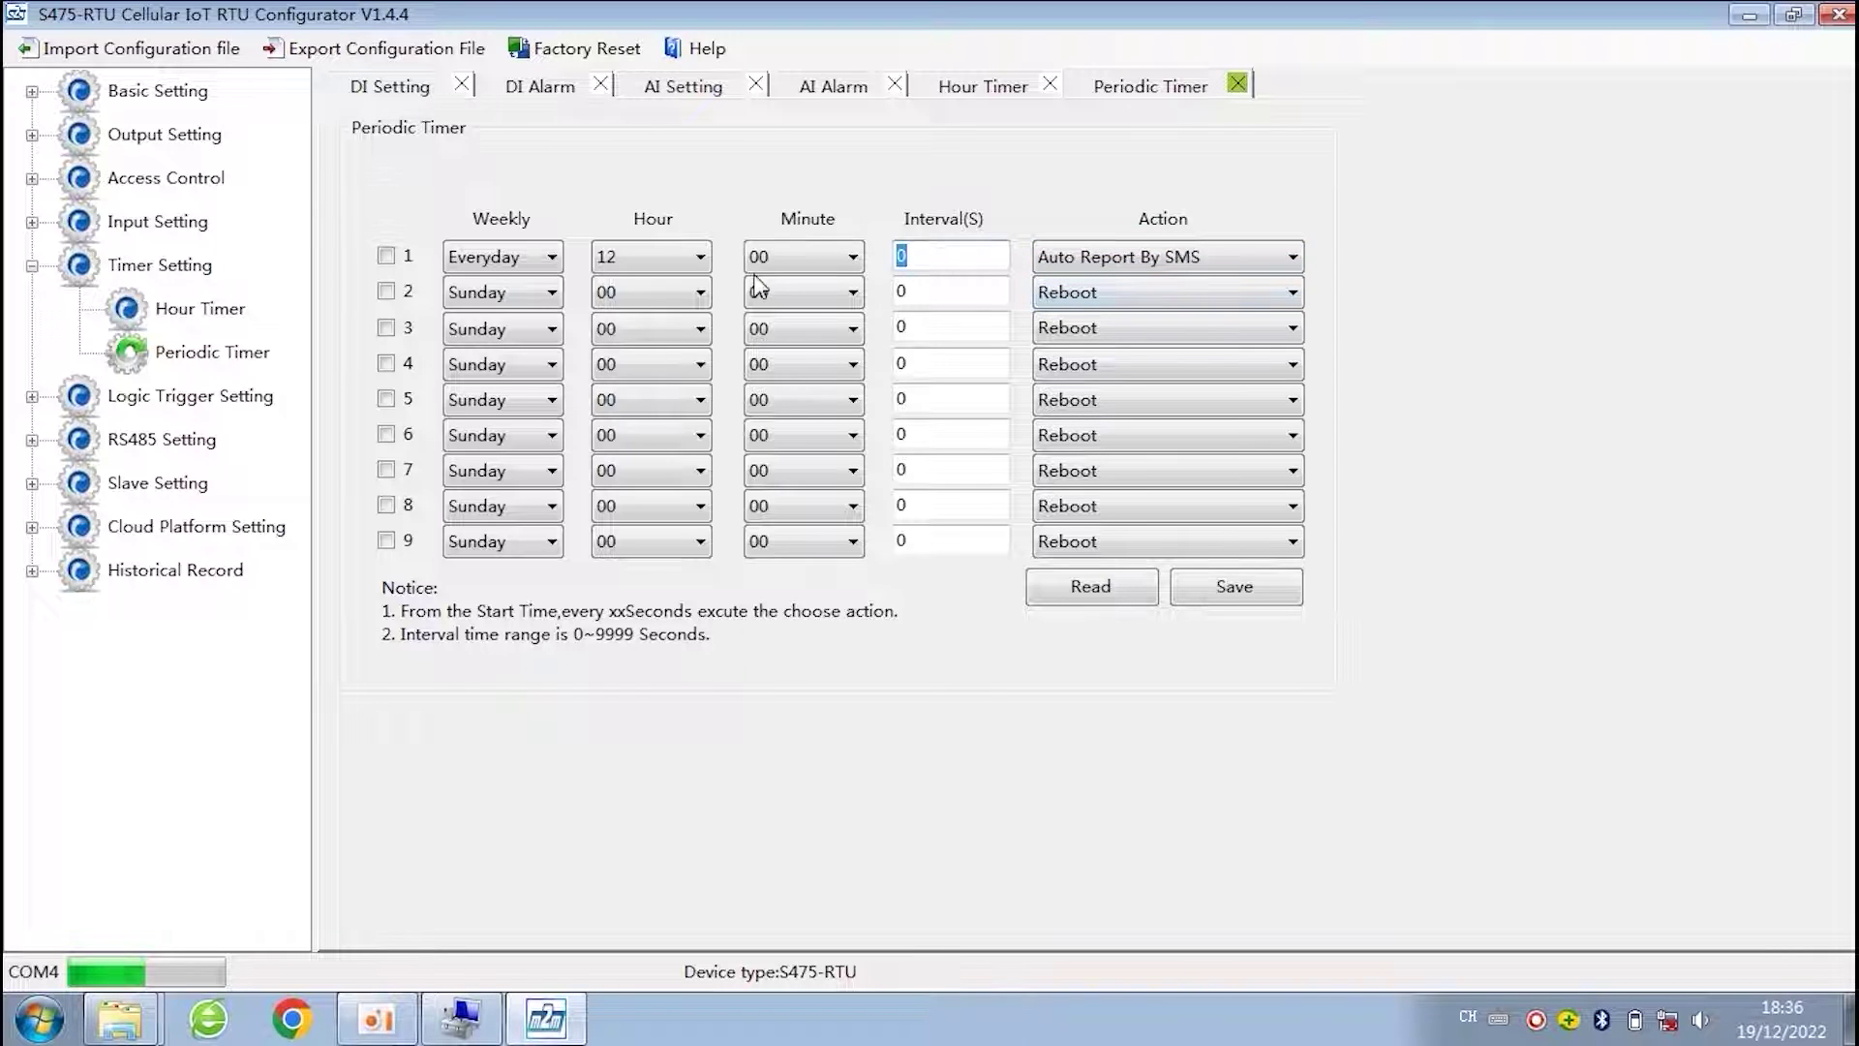
{"action": "type", "text": "3600"}
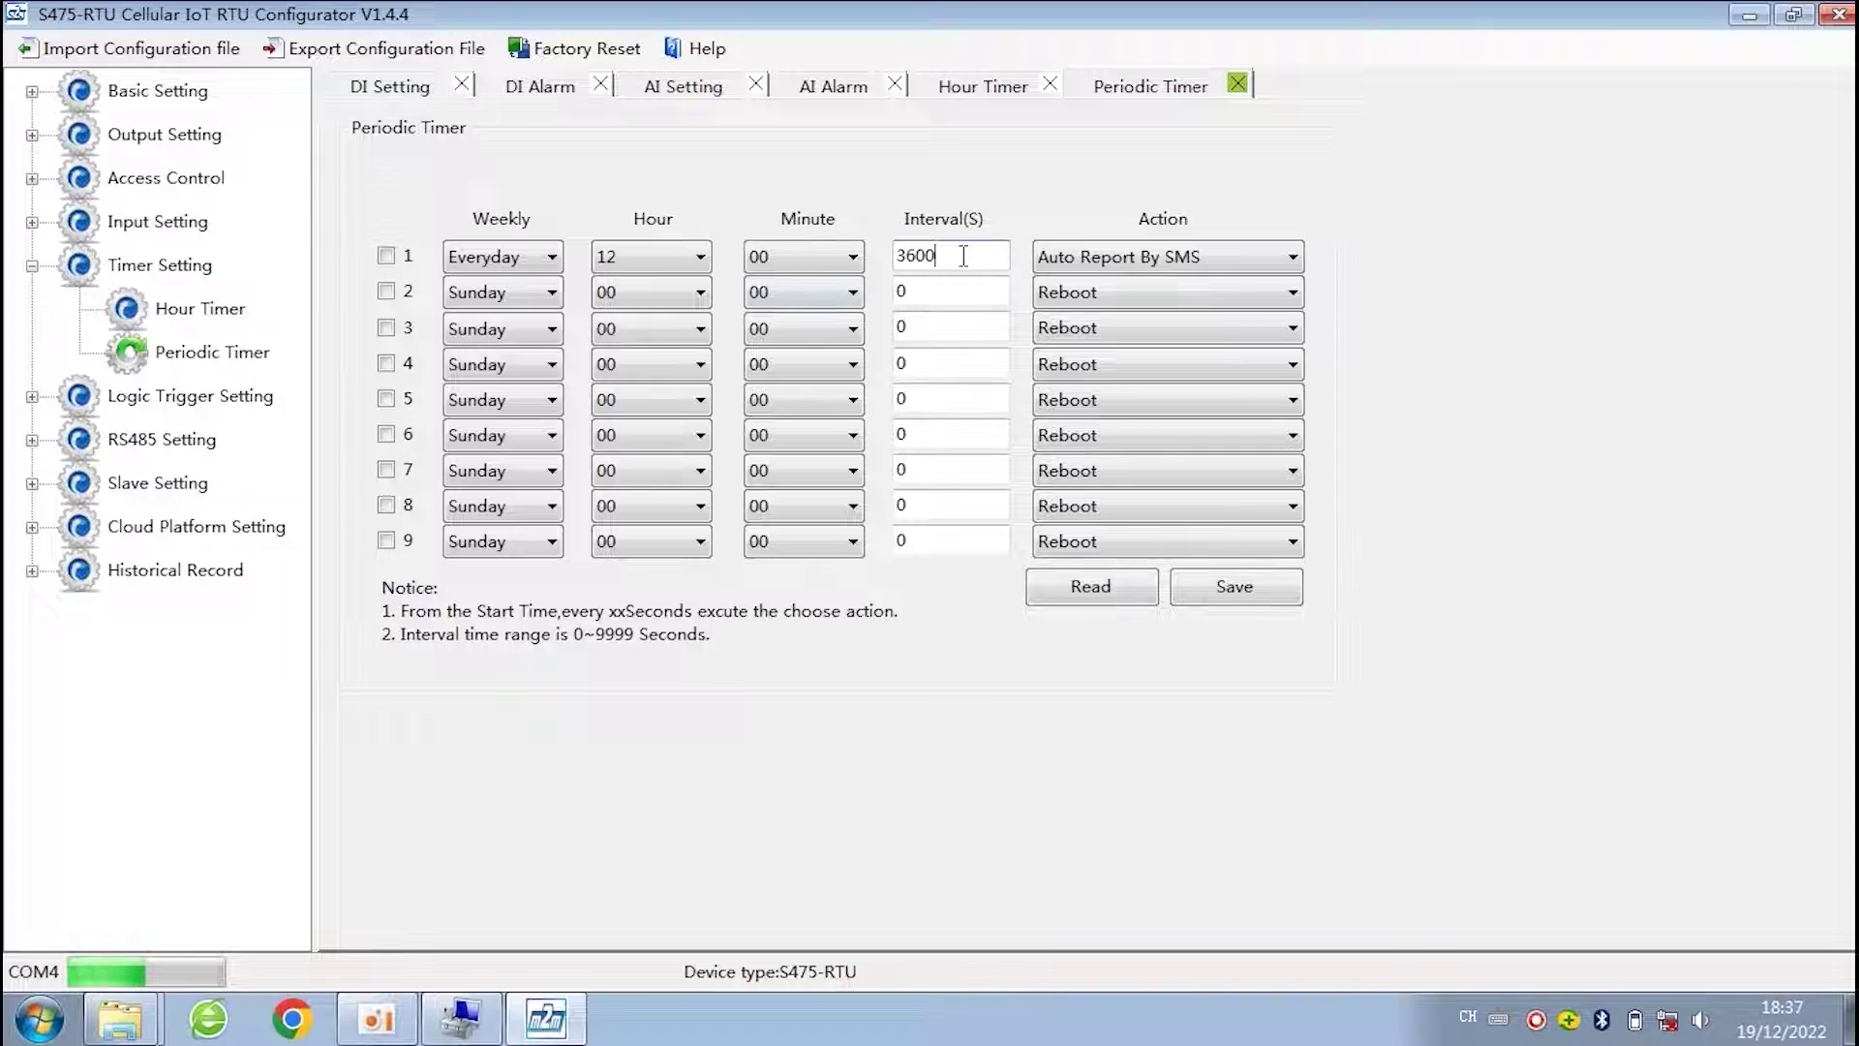
- Collapse Timer Setting and bring up the Logic Trigger rule list
{"action": "left_click", "coordinate": [32, 265]}
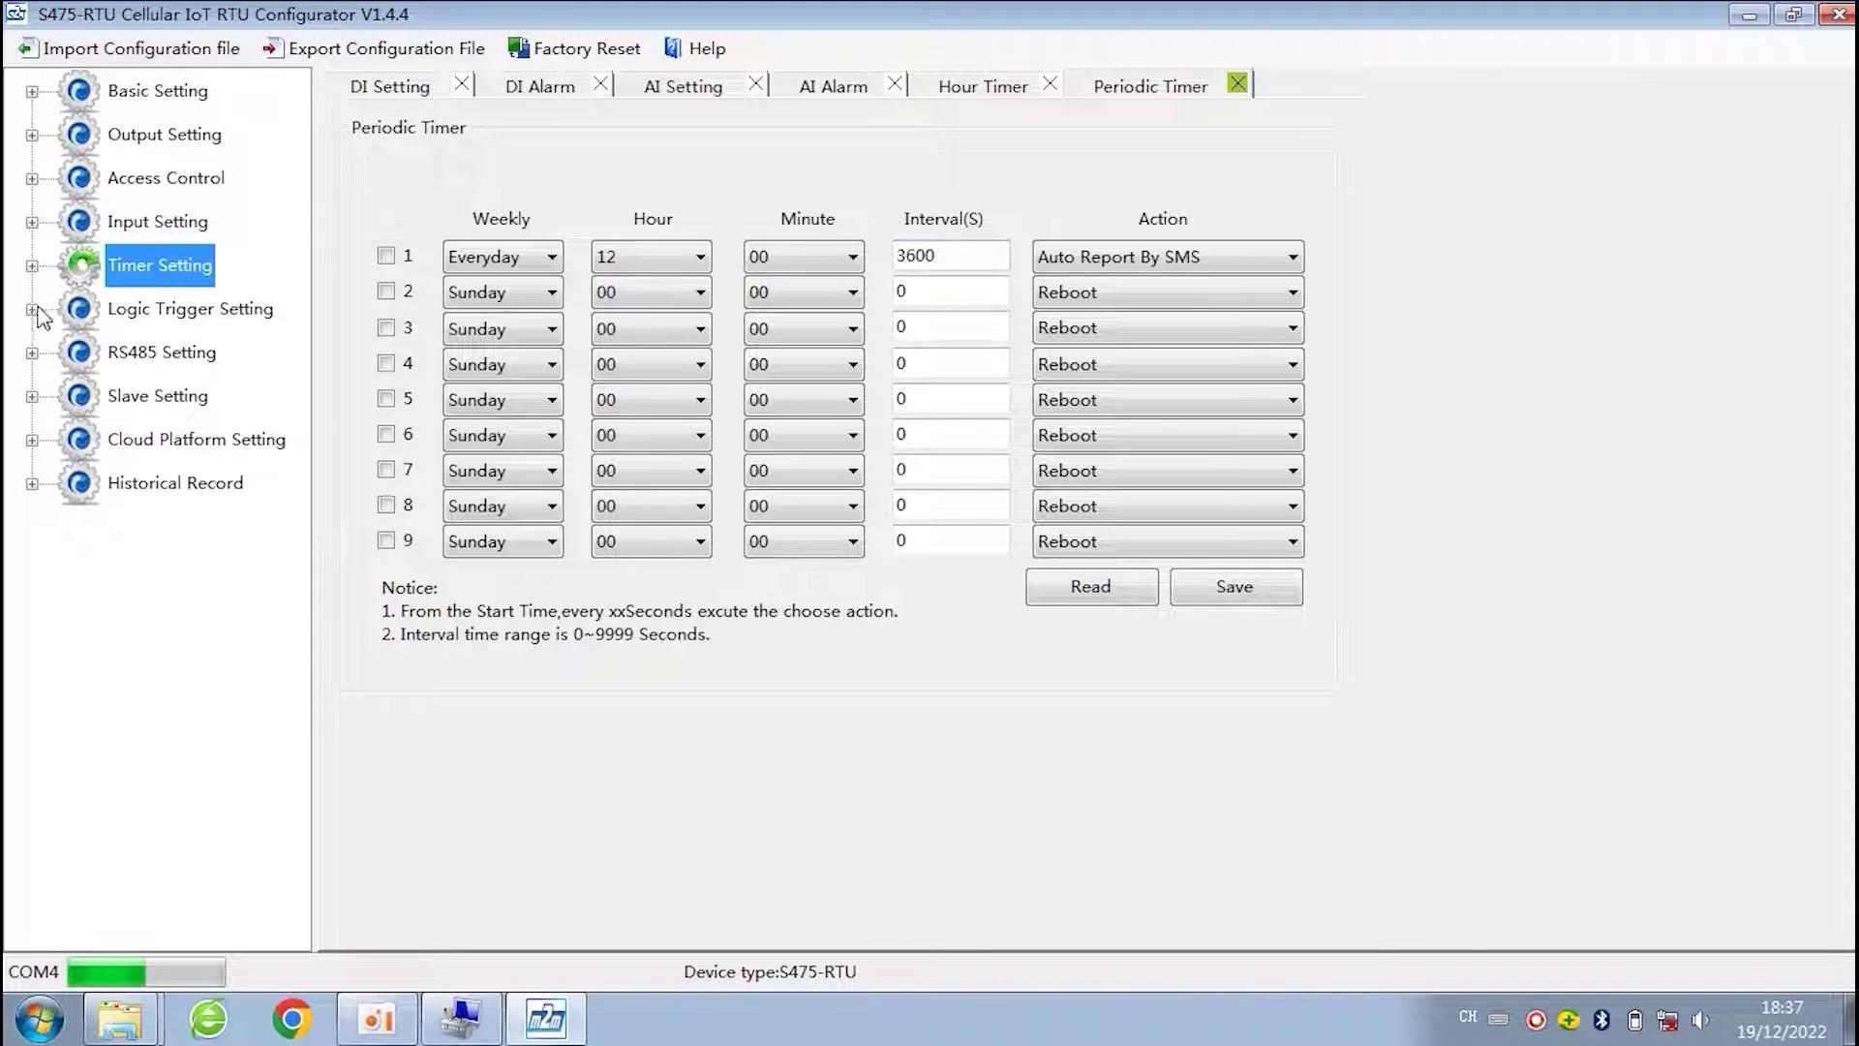
{"action": "left_click", "coordinate": [32, 309]}
{"action": "left_click", "coordinate": [187, 356]}
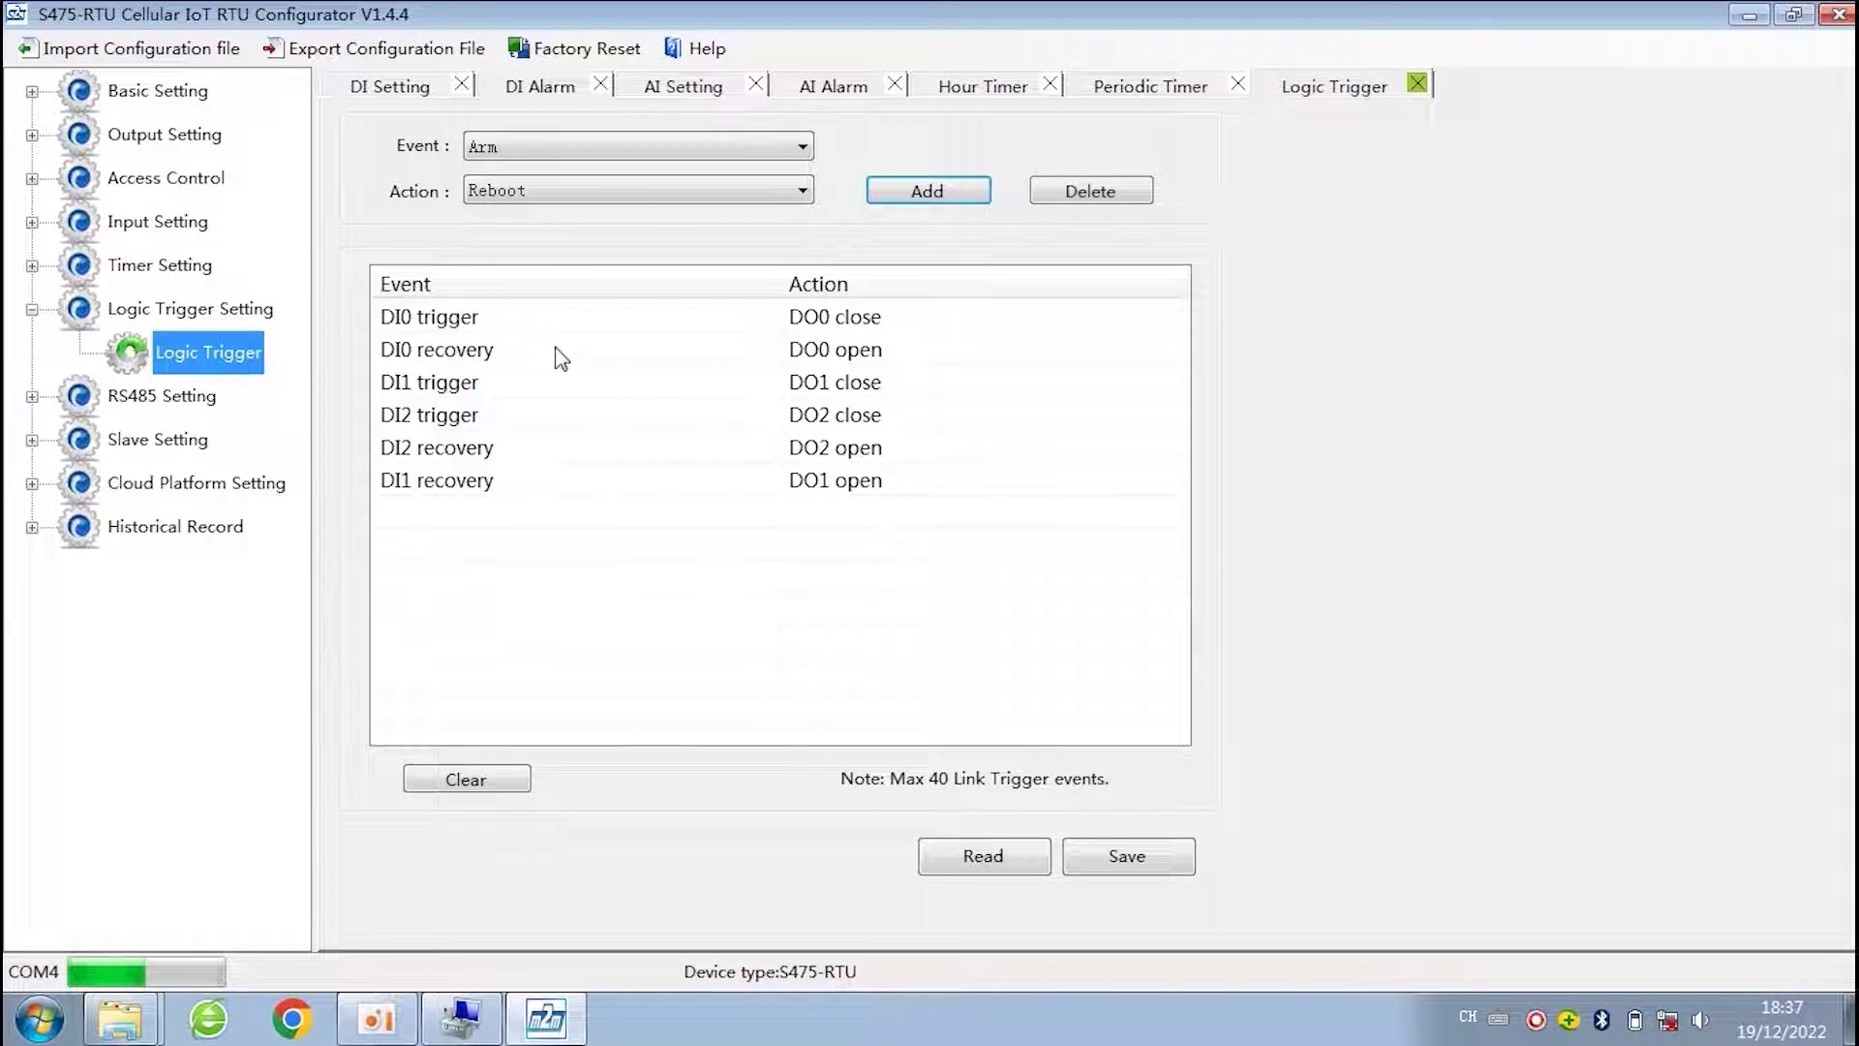
- Choose DI0 trigger in the Event dropdown
{"action": "left_click", "coordinate": [474, 325]}
{"action": "left_click", "coordinate": [649, 528]}
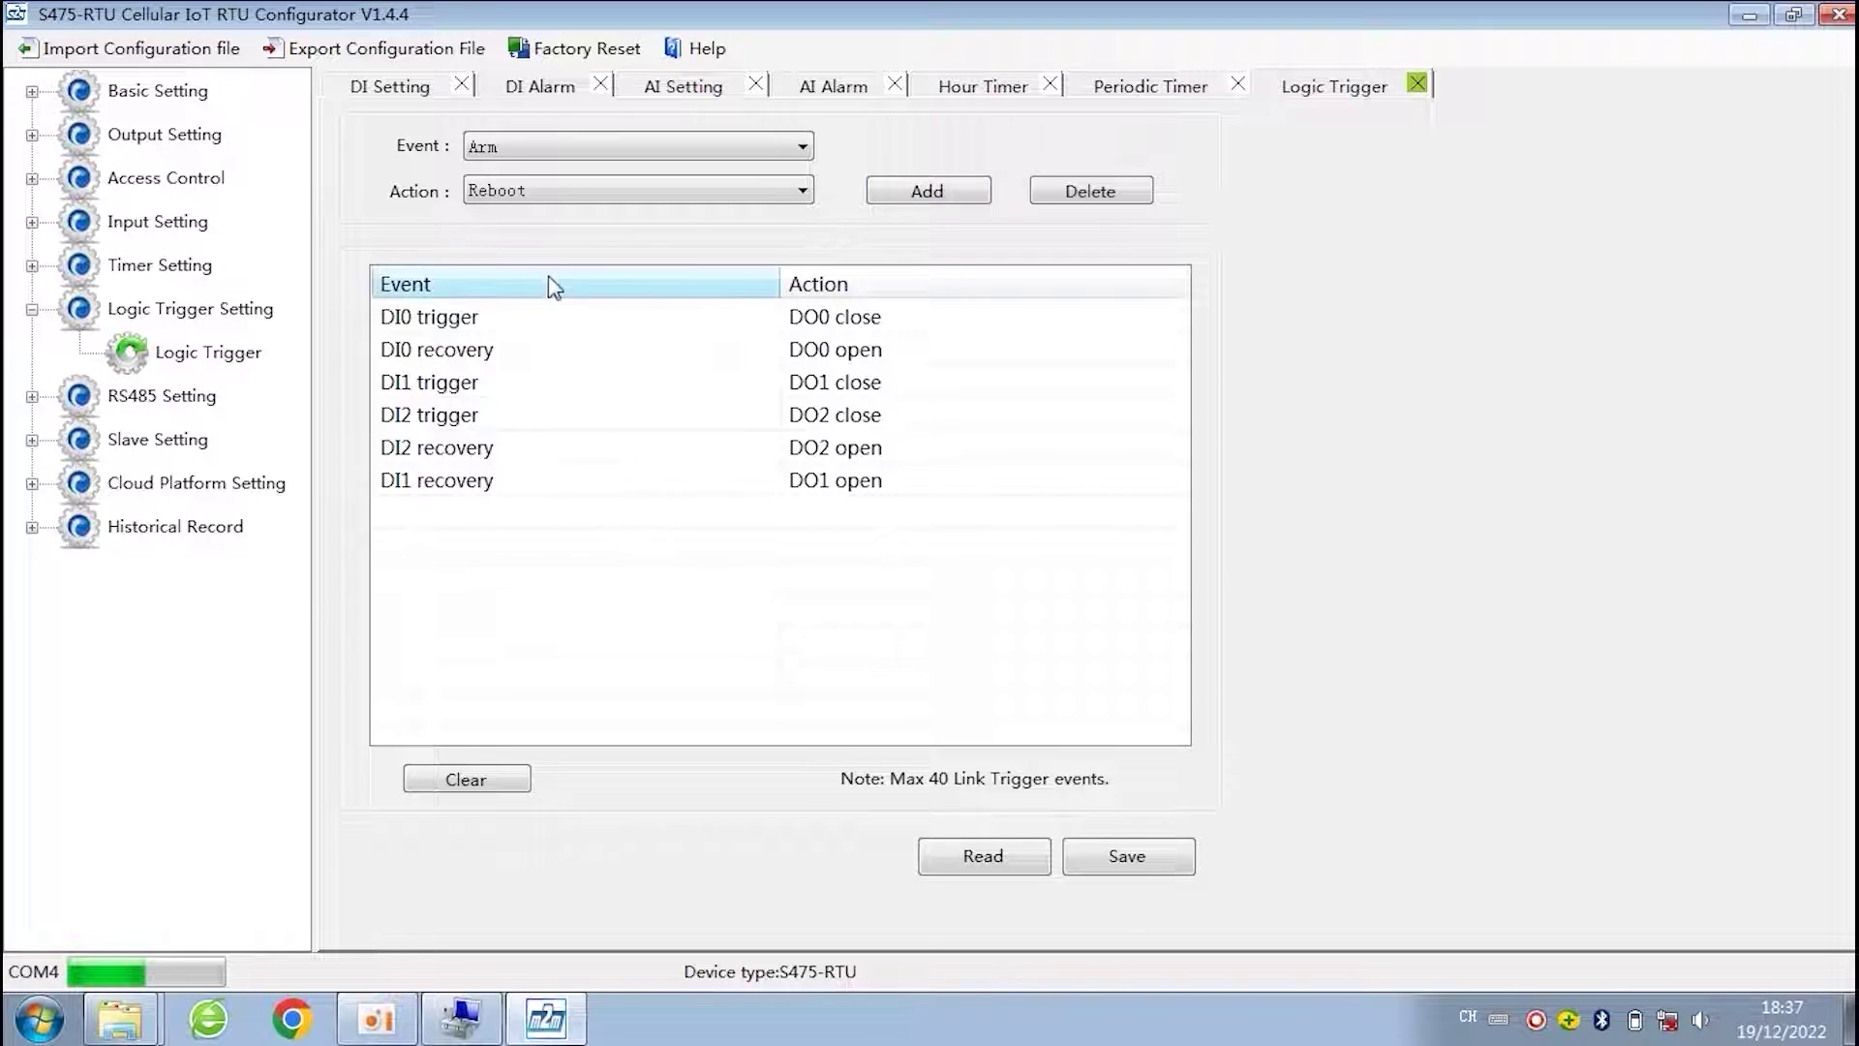
{"action": "left_click", "coordinate": [653, 146]}
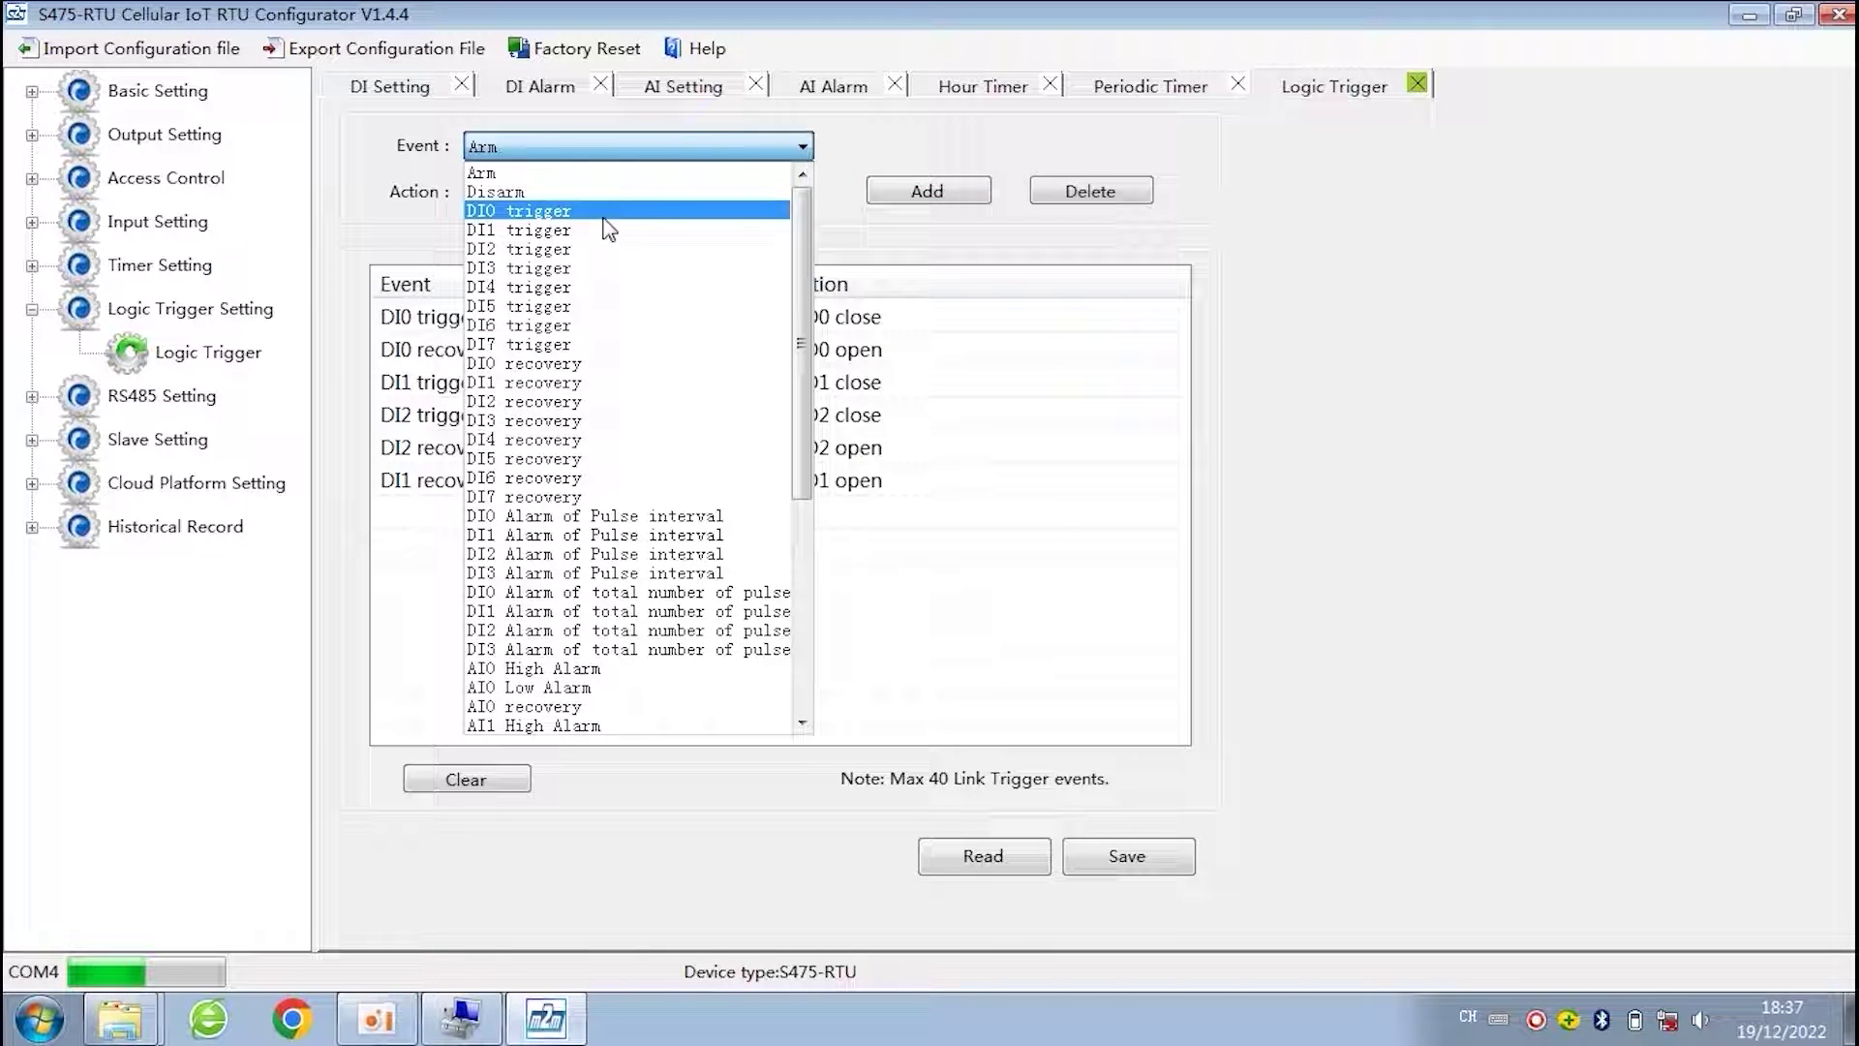
{"action": "left_click", "coordinate": [842, 218]}
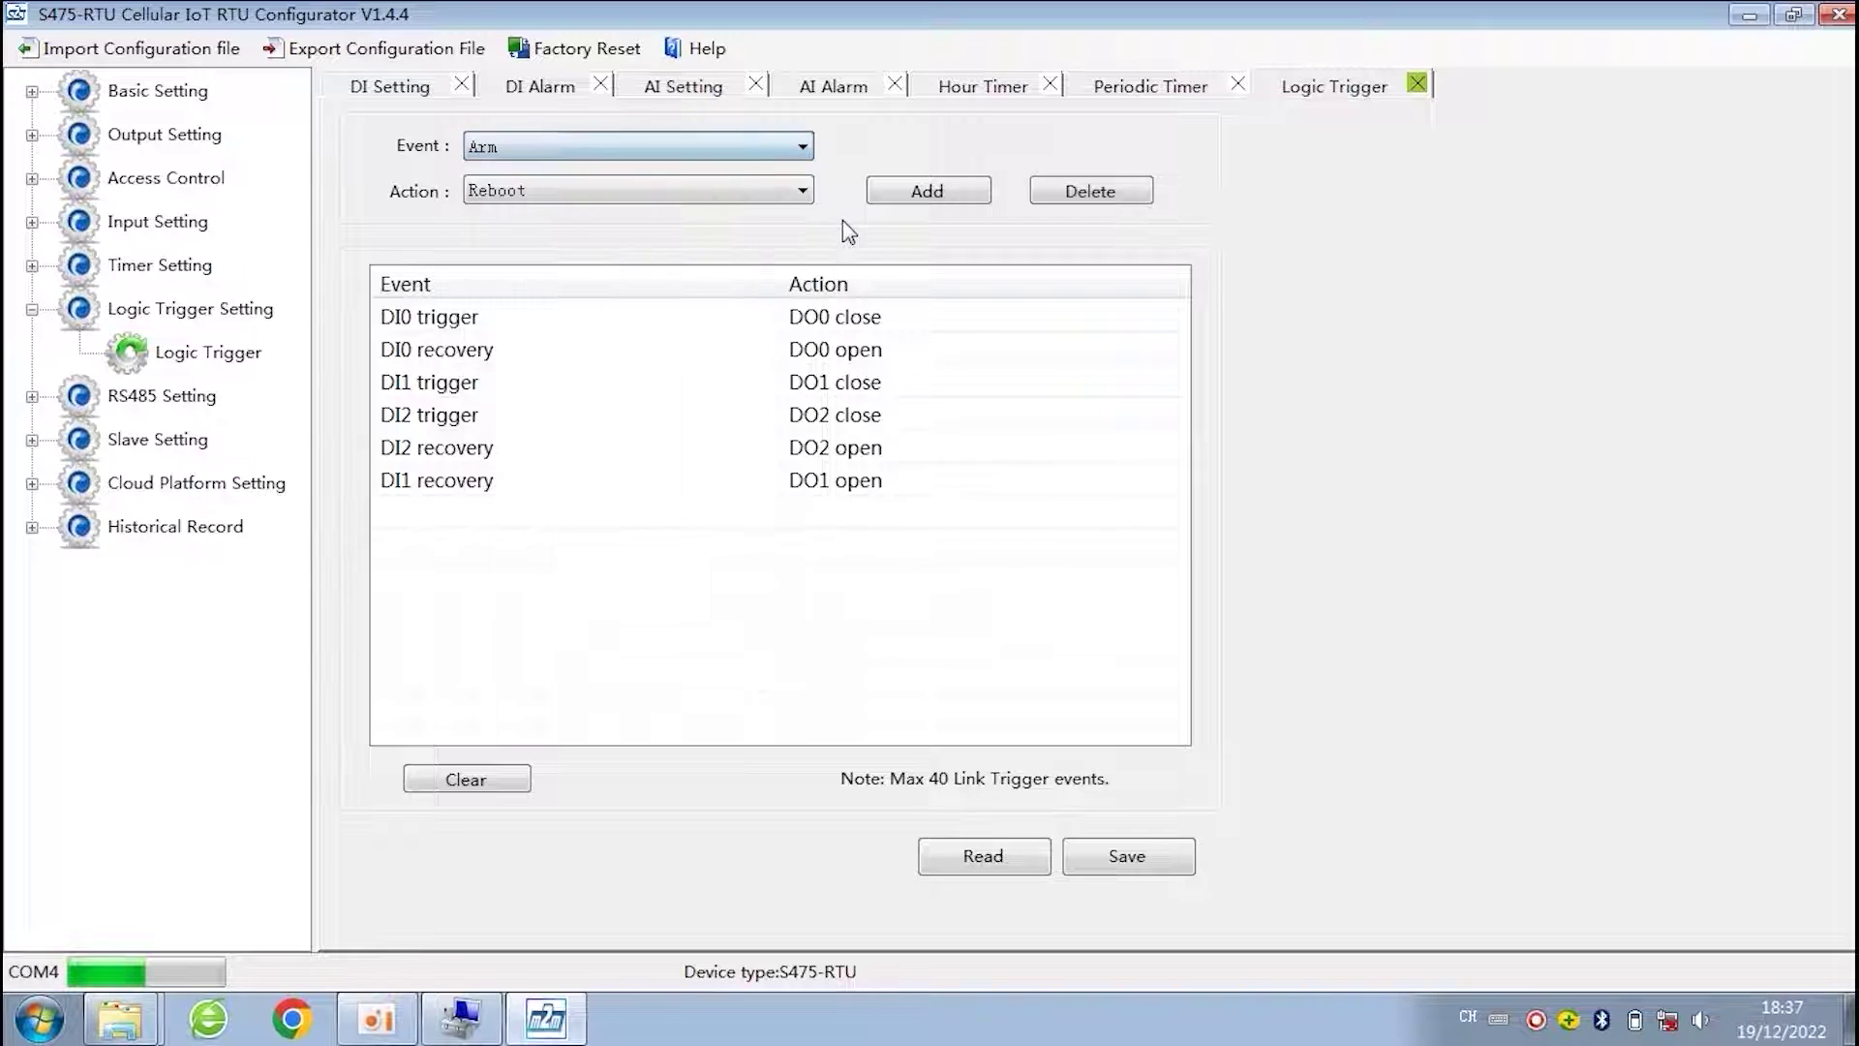
{"action": "left_click", "coordinate": [528, 148]}
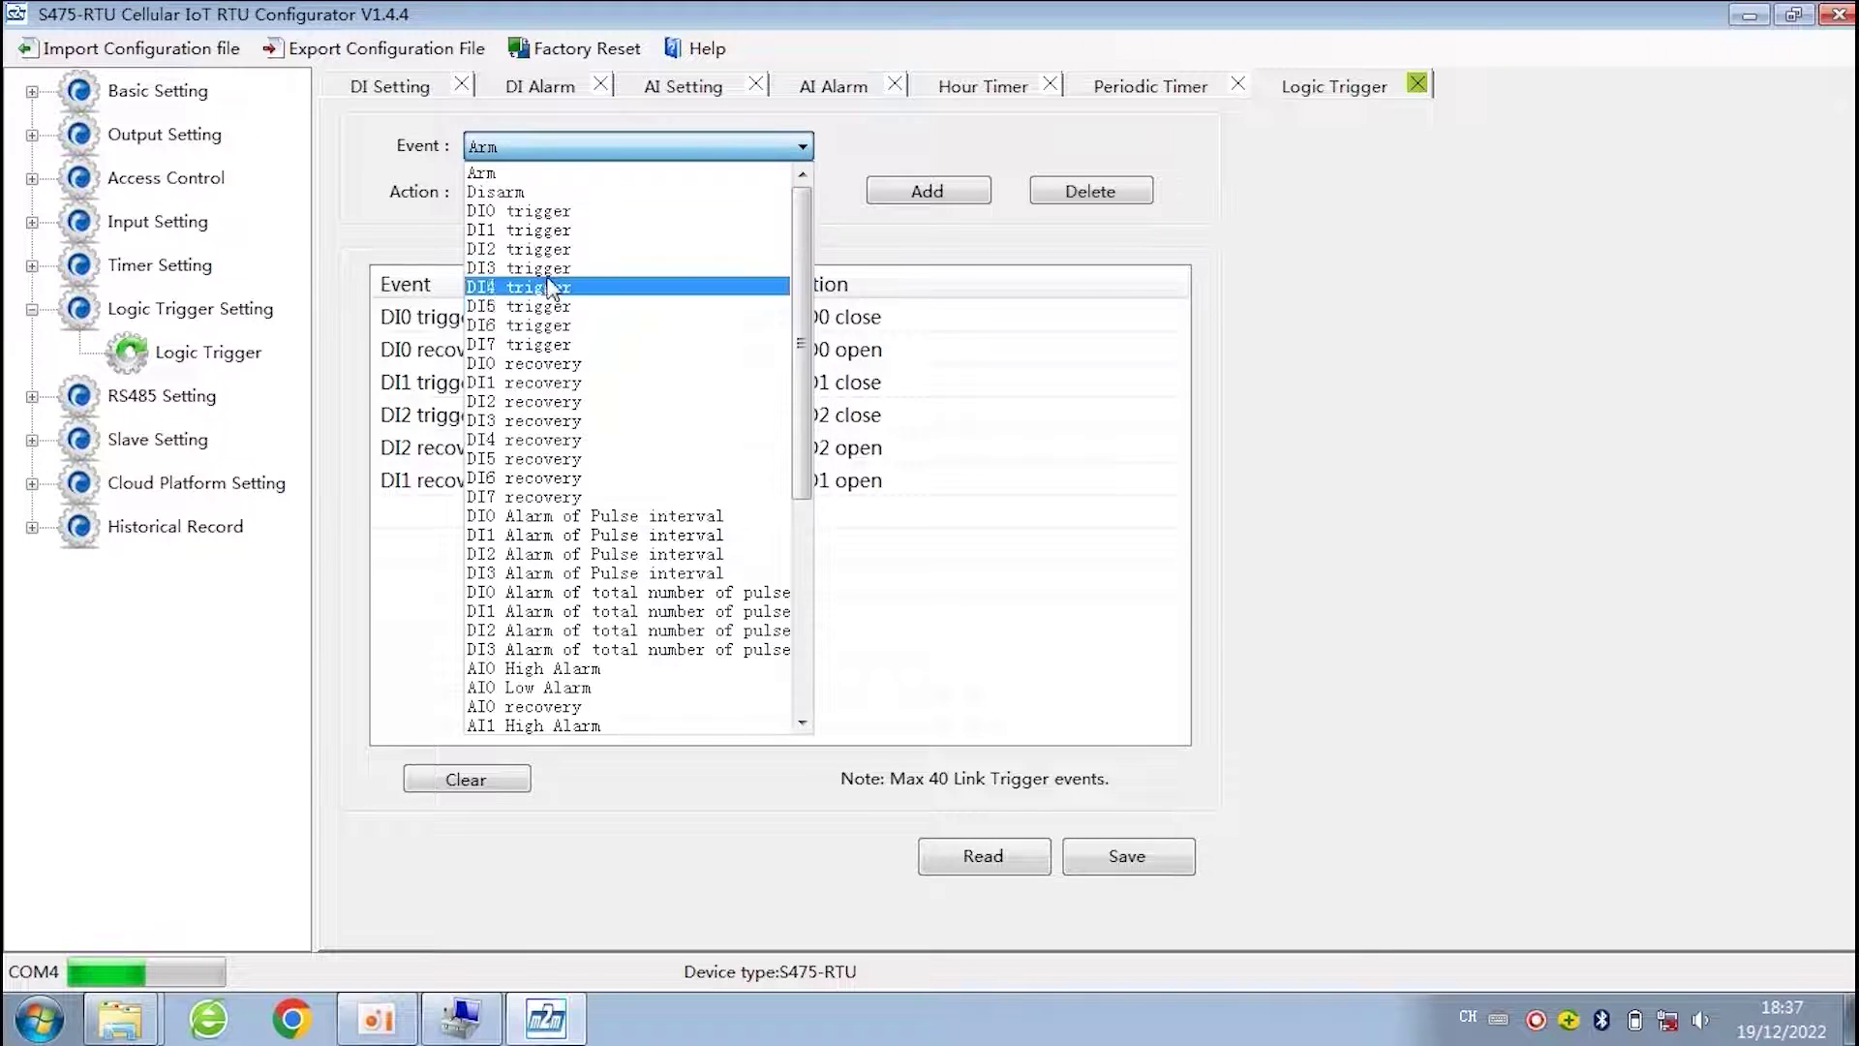
{"action": "left_click", "coordinate": [589, 215]}
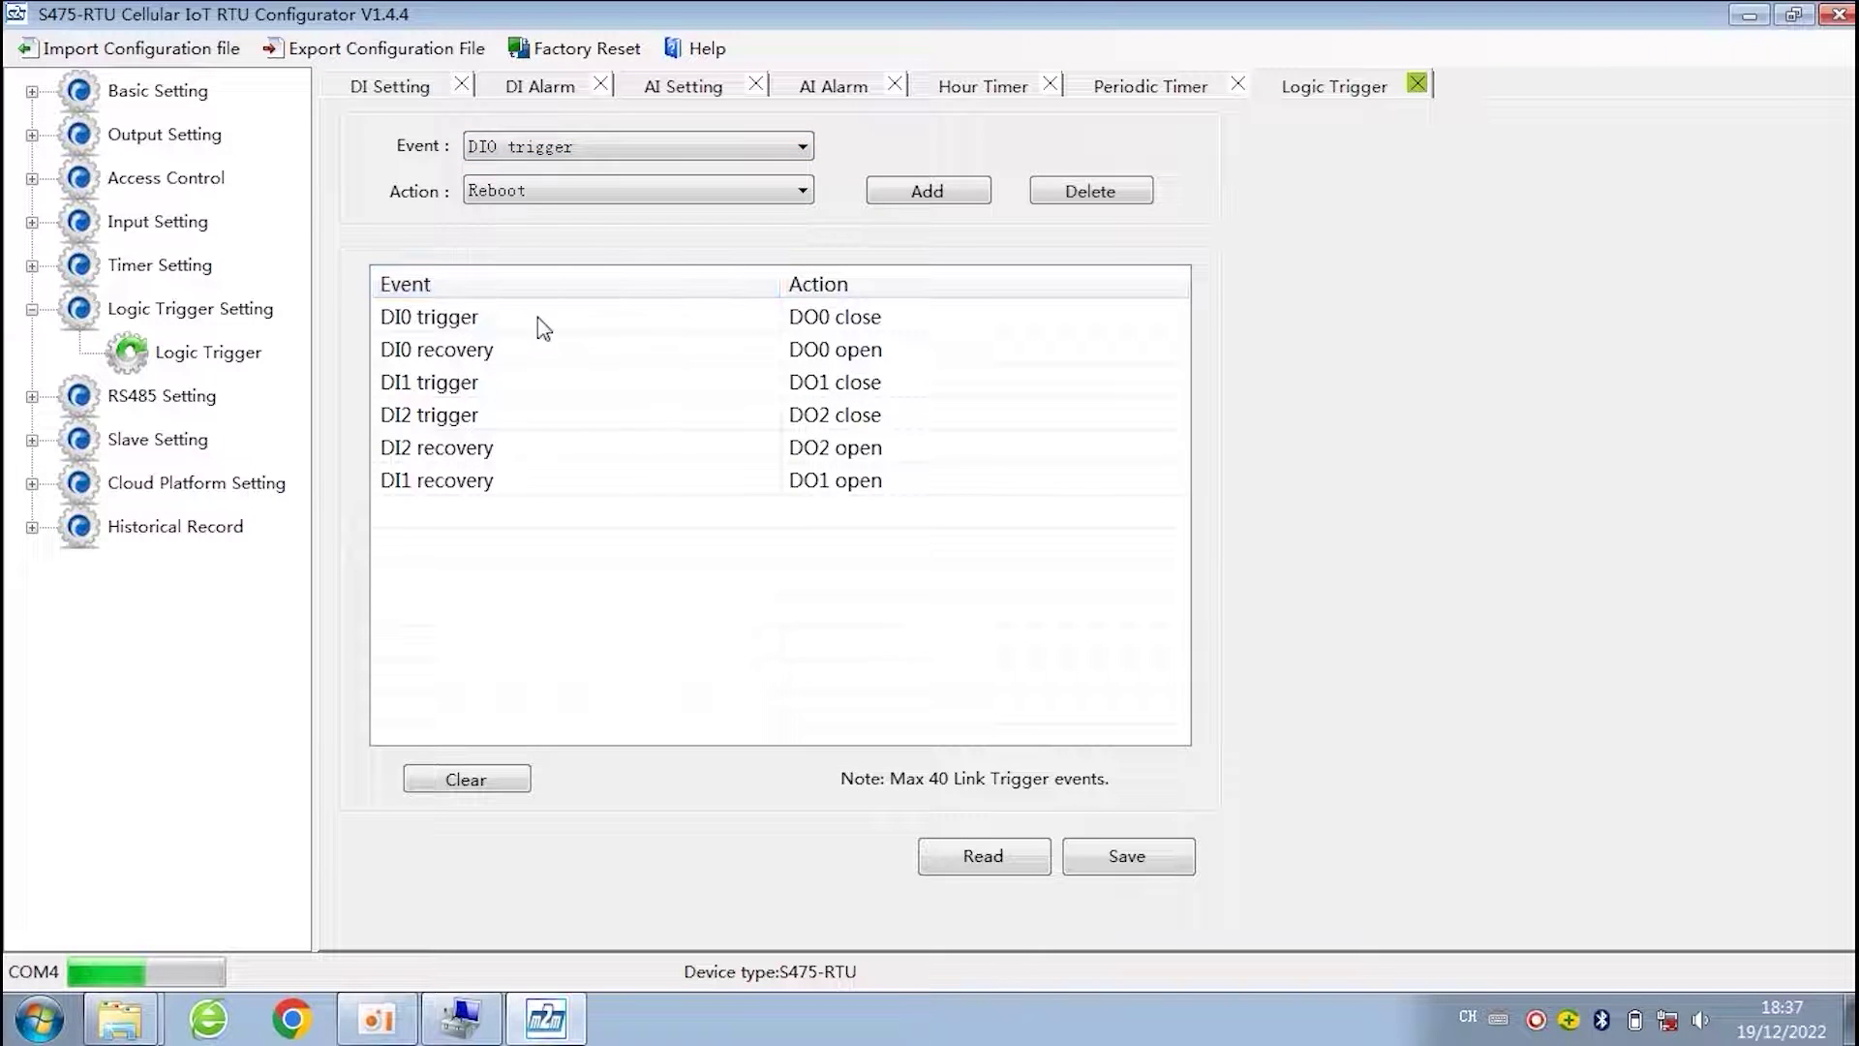
- Review the DI0 trigger/DO0 close and DI0 recovery/DO0 open rules, leaving the action lists unchanged
{"action": "left_click", "coordinate": [480, 316]}
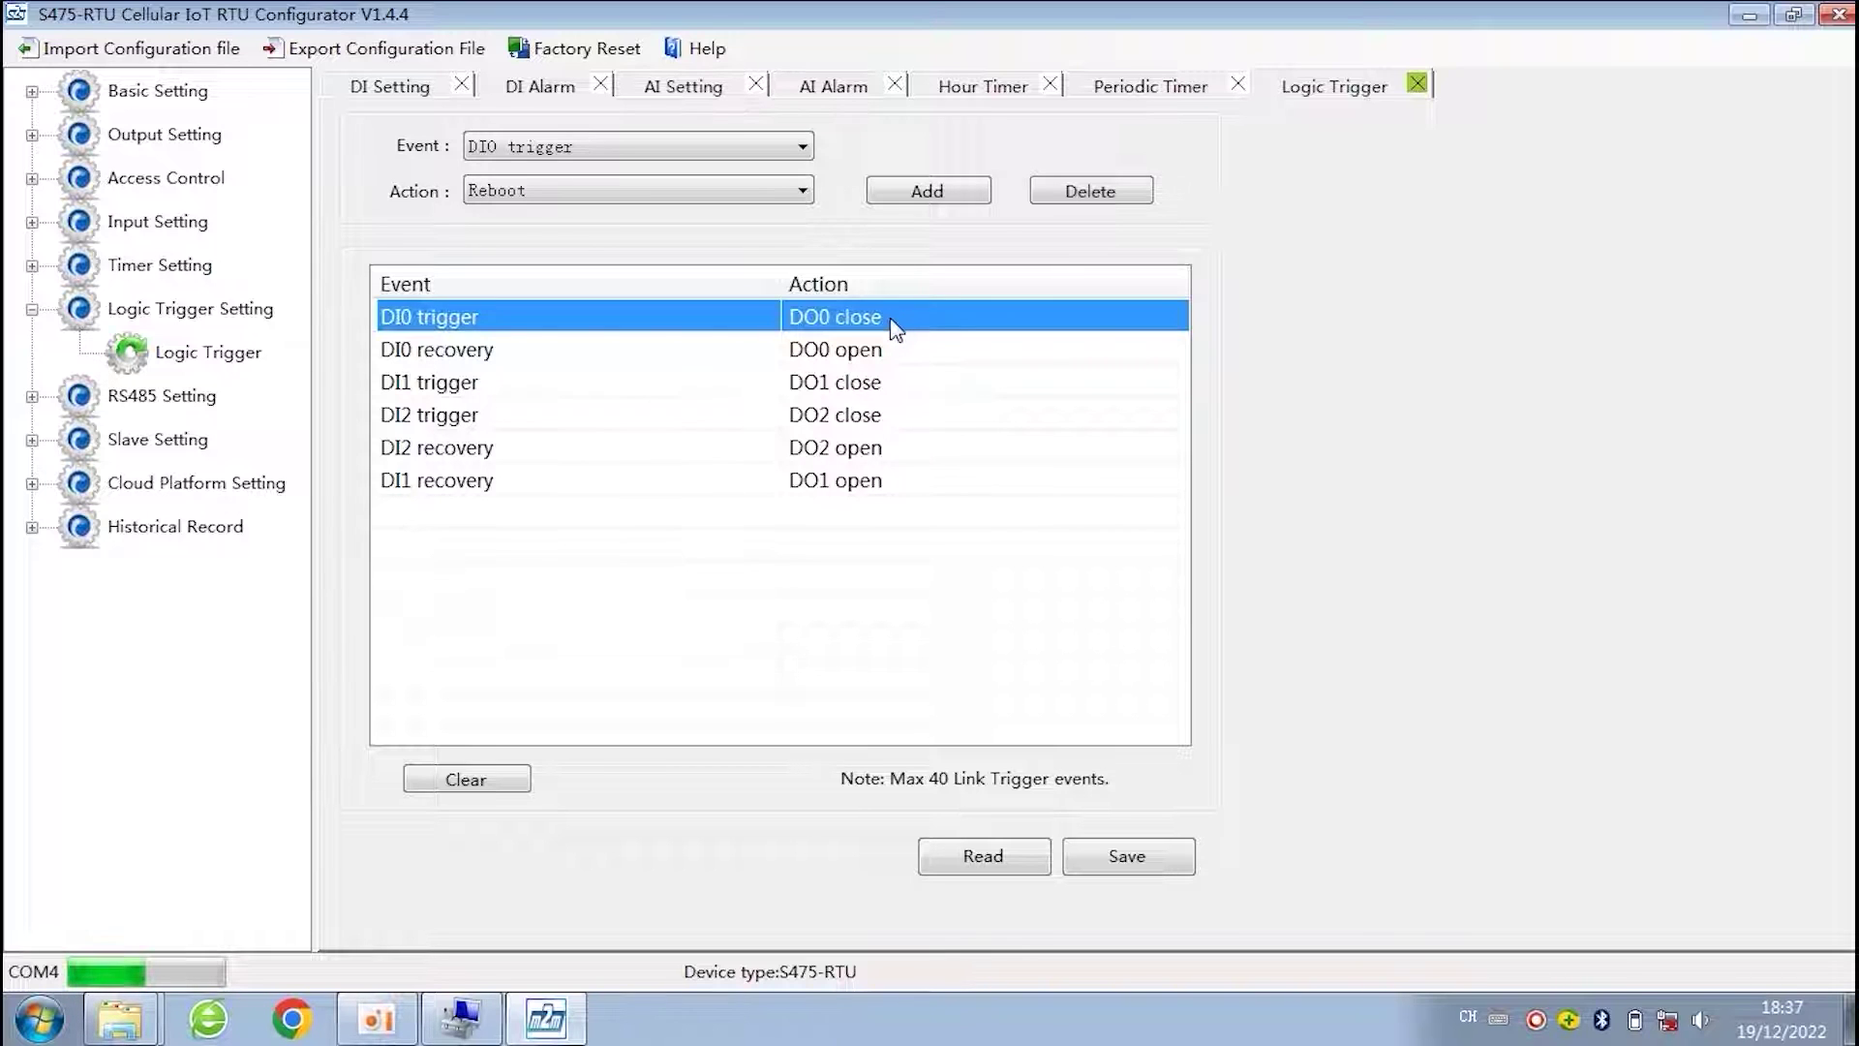
{"action": "left_click", "coordinate": [433, 356]}
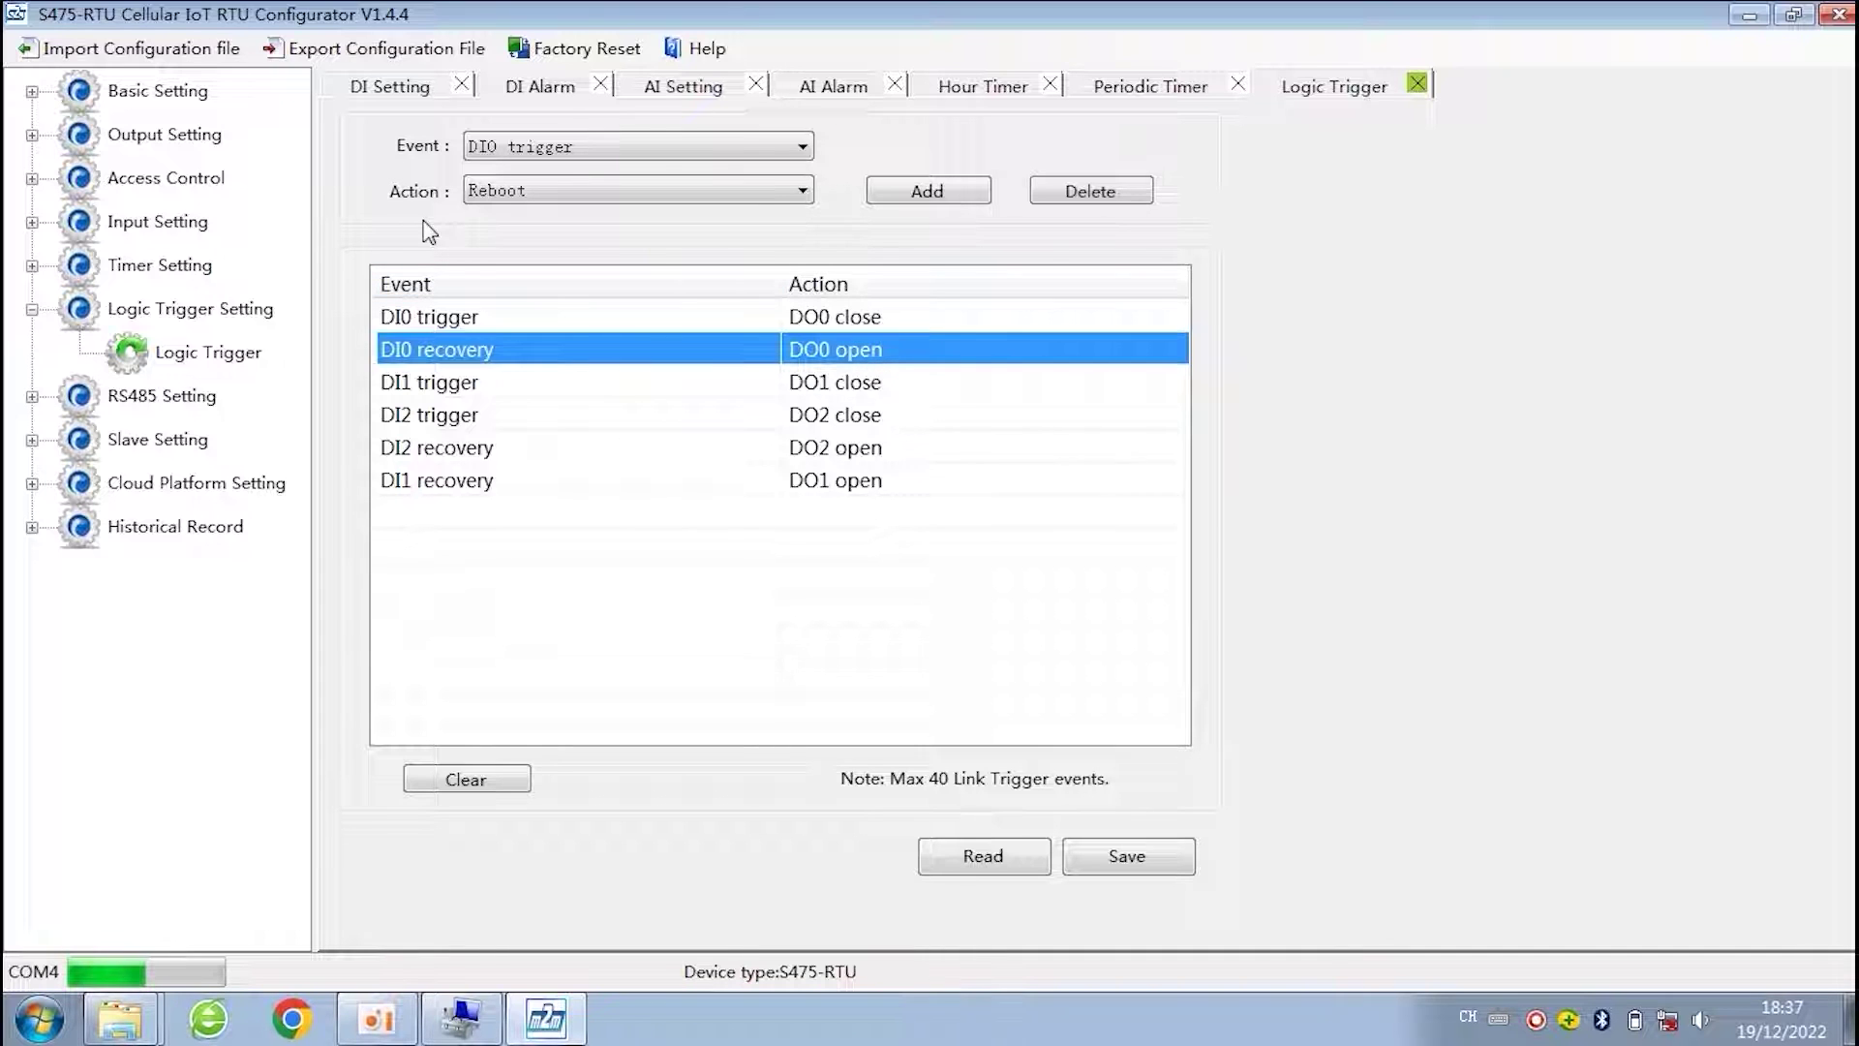
{"action": "left_click", "coordinate": [633, 188]}
{"action": "left_click", "coordinate": [633, 188]}
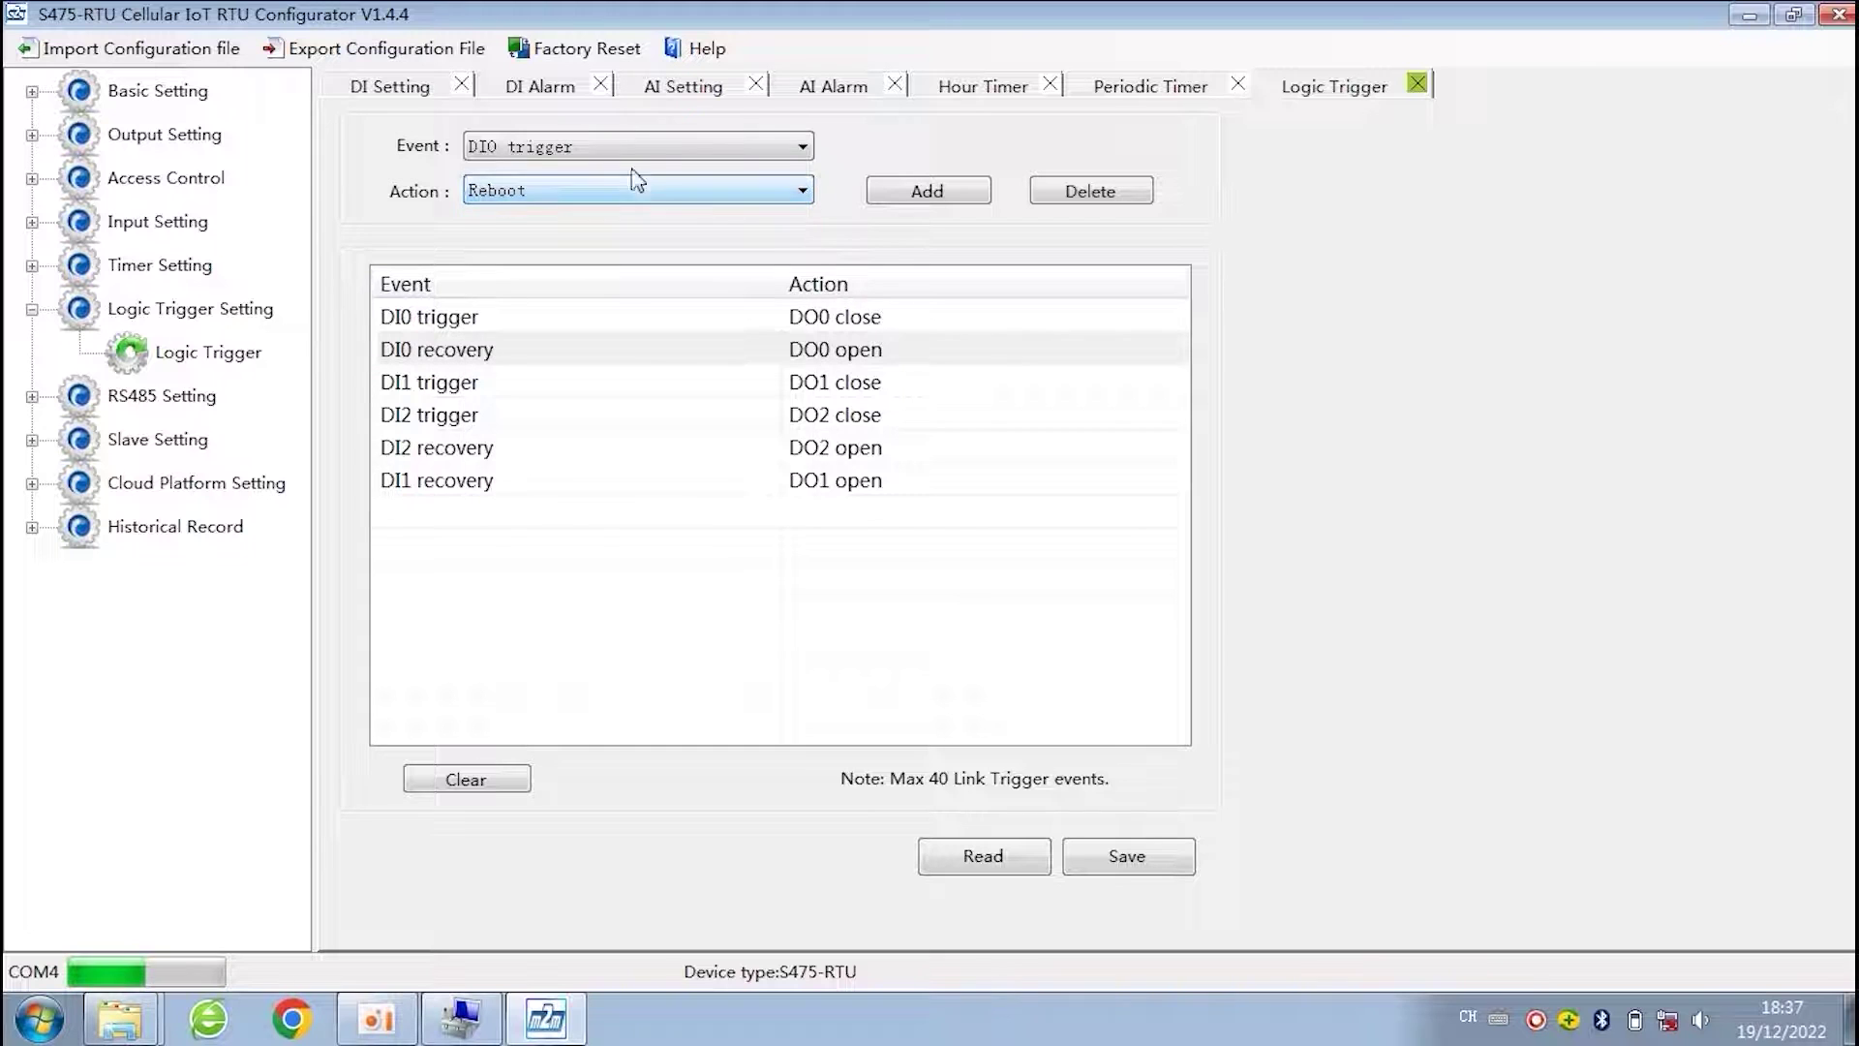
{"action": "left_click", "coordinate": [625, 149]}
{"action": "left_click", "coordinate": [726, 271]}
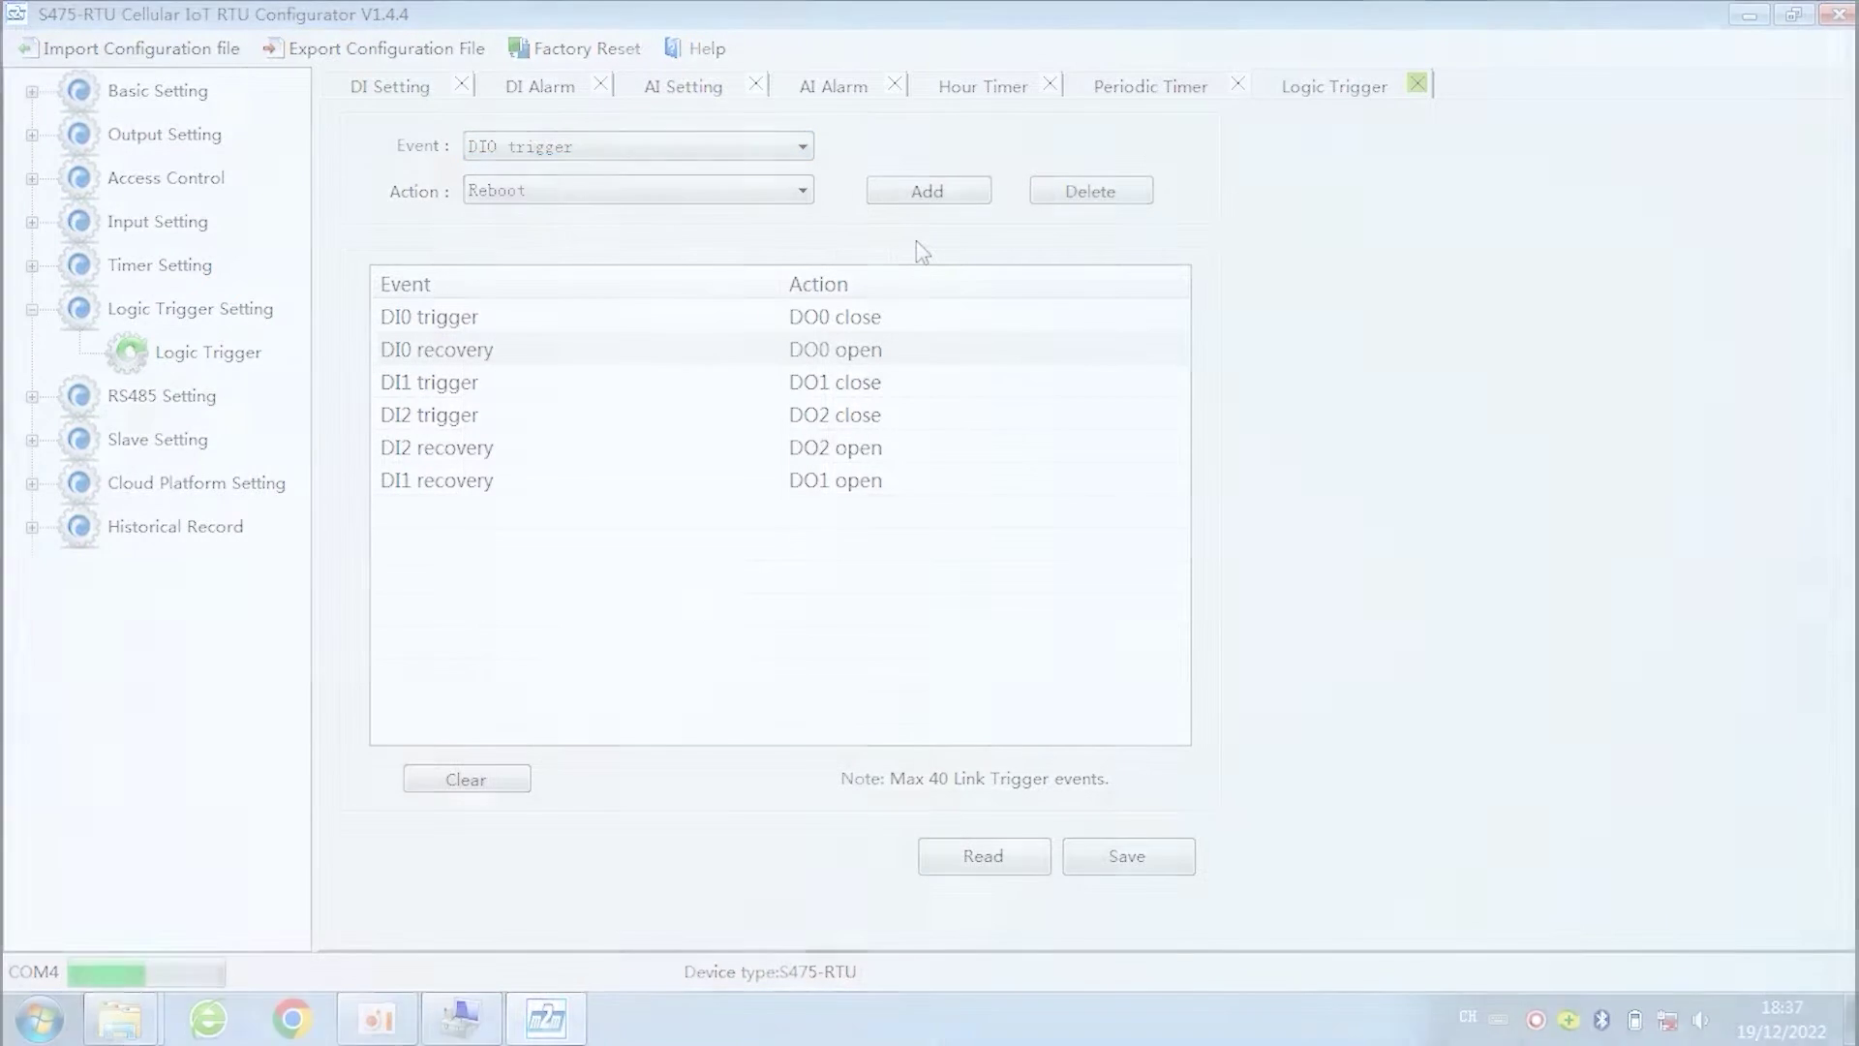